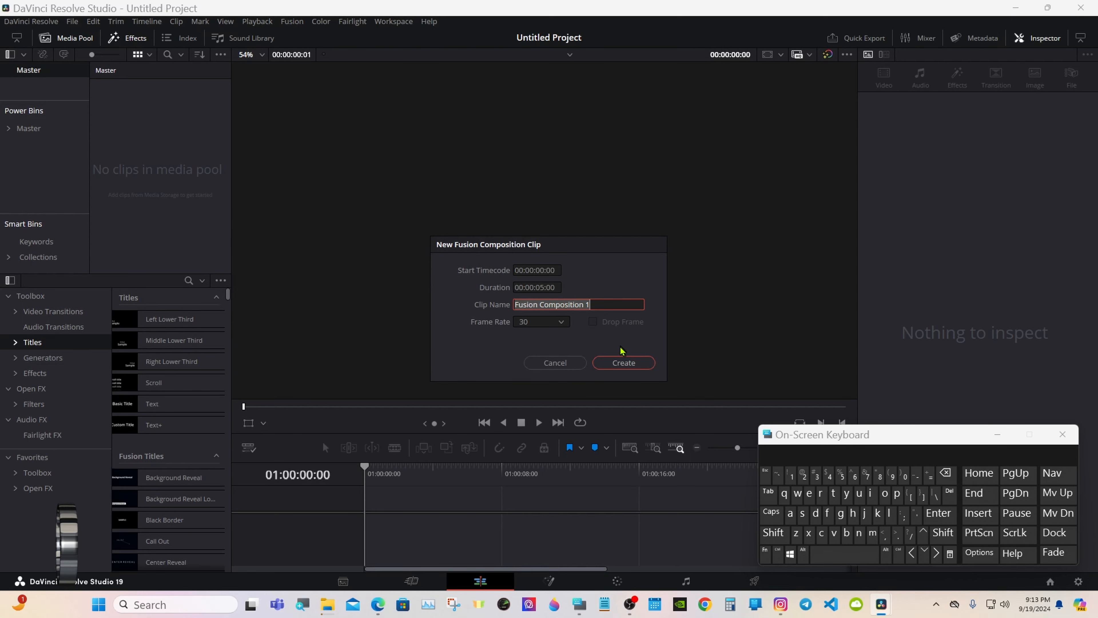
Put a new Fusion Composition clip on Timeline 1, open it in Fusion, and shift MediaOut1 right.
click(622, 362)
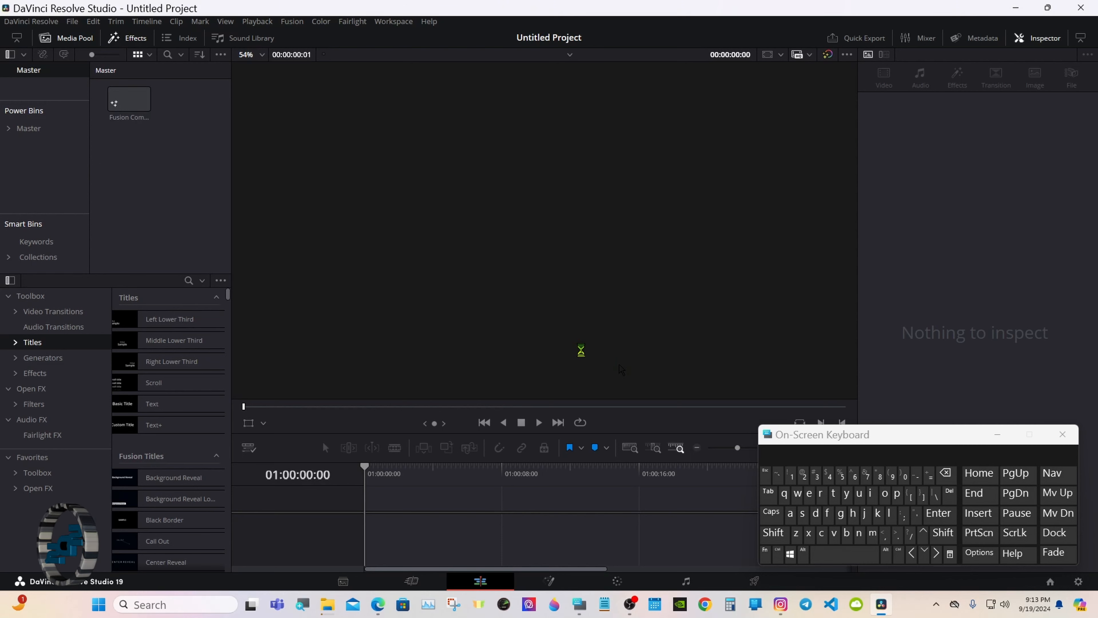
drag(147, 108, 441, 313)
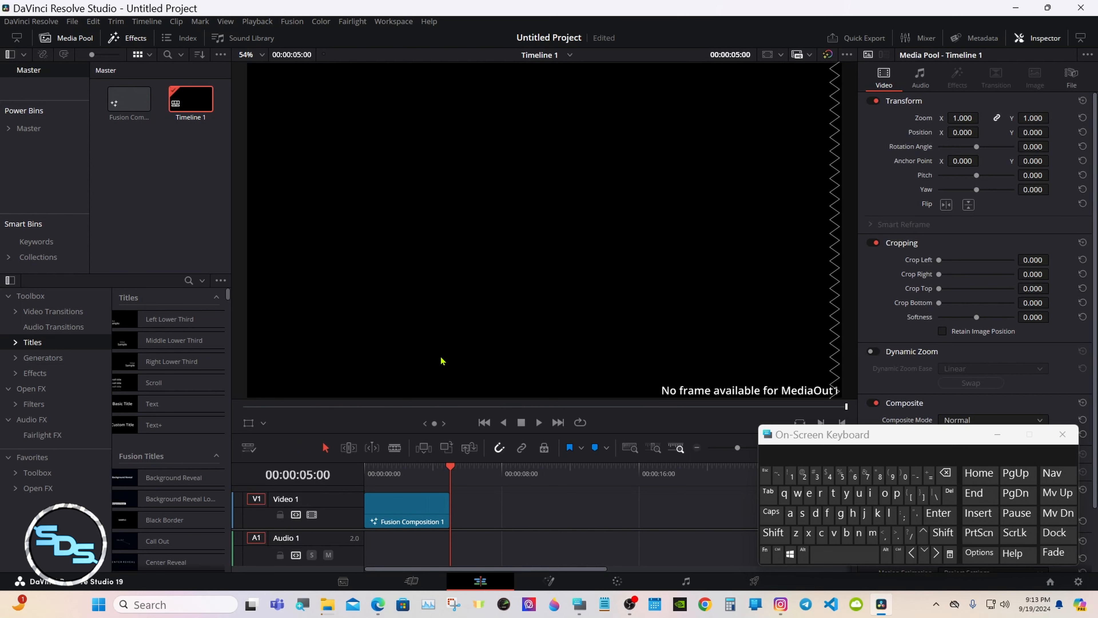
click(549, 580)
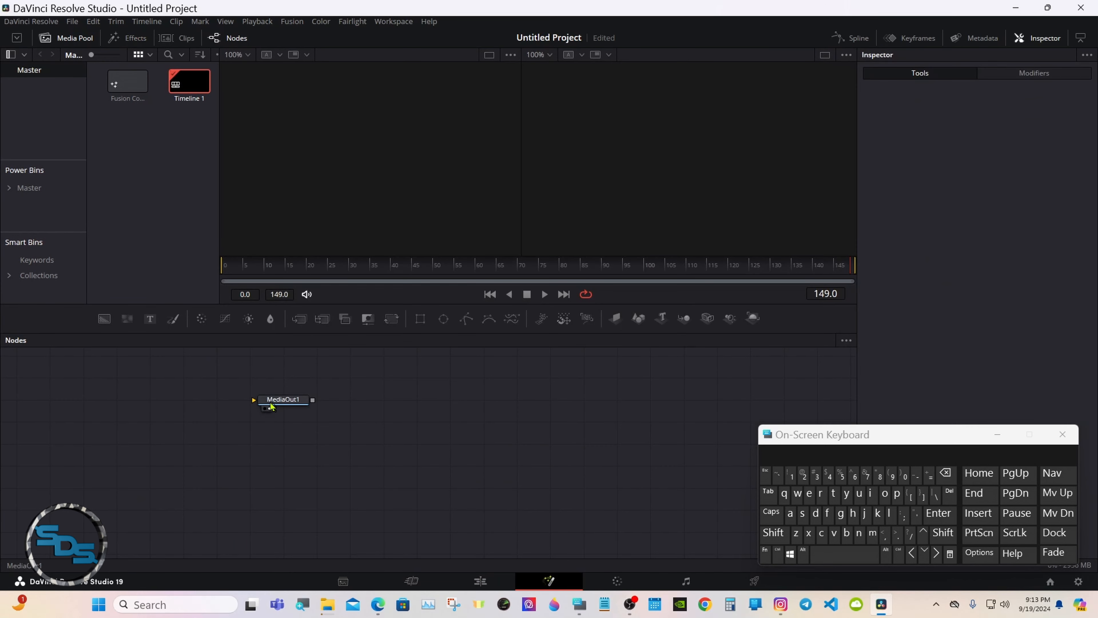
drag(268, 405, 657, 445)
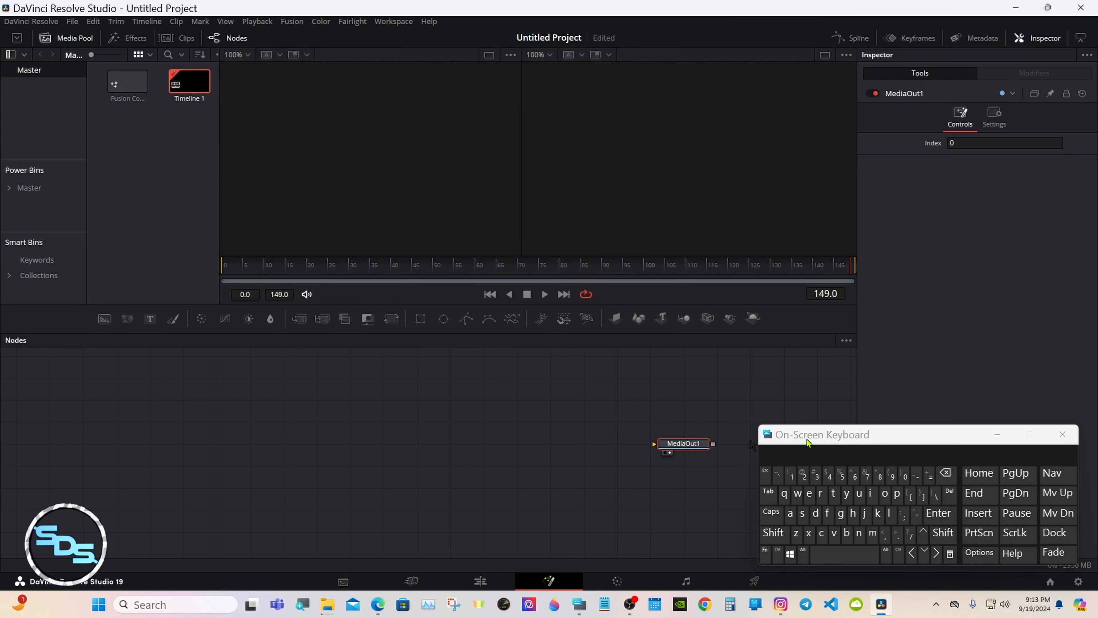
Add an sEllipse node to the Fusion graph from the Select Tool search.
click(397, 446)
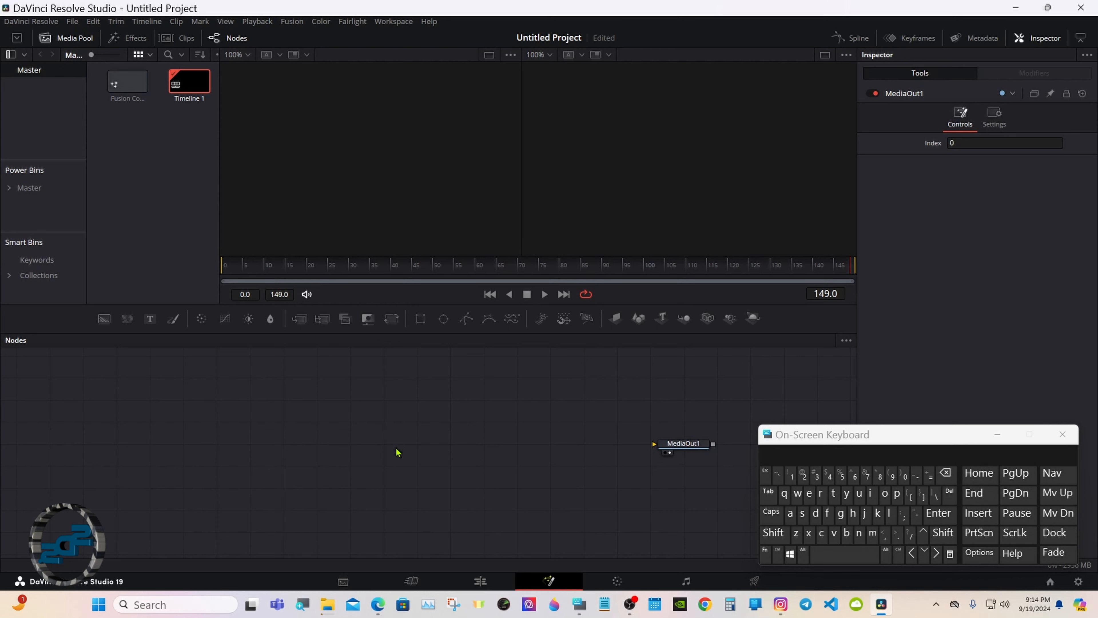
click(771, 533)
click(837, 556)
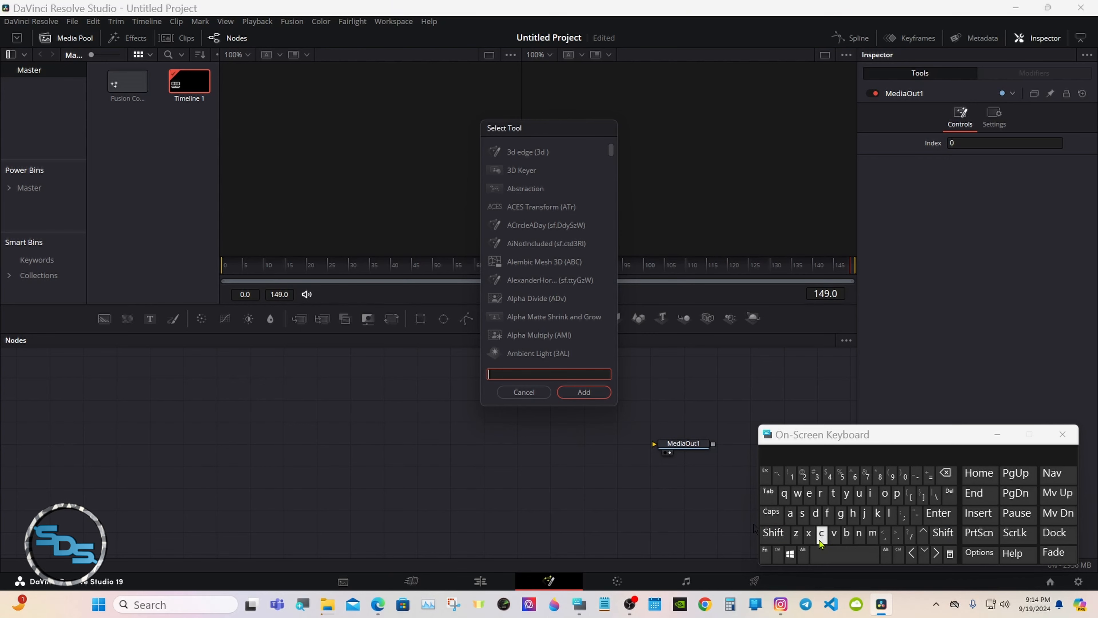
click(805, 516)
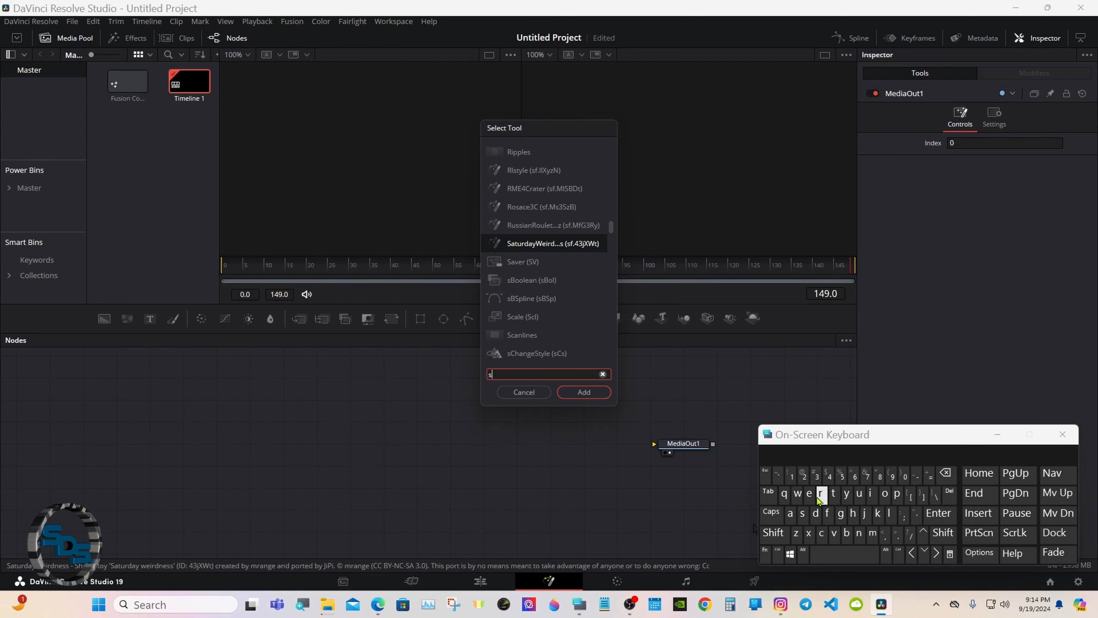
click(810, 494)
click(889, 513)
click(889, 513)
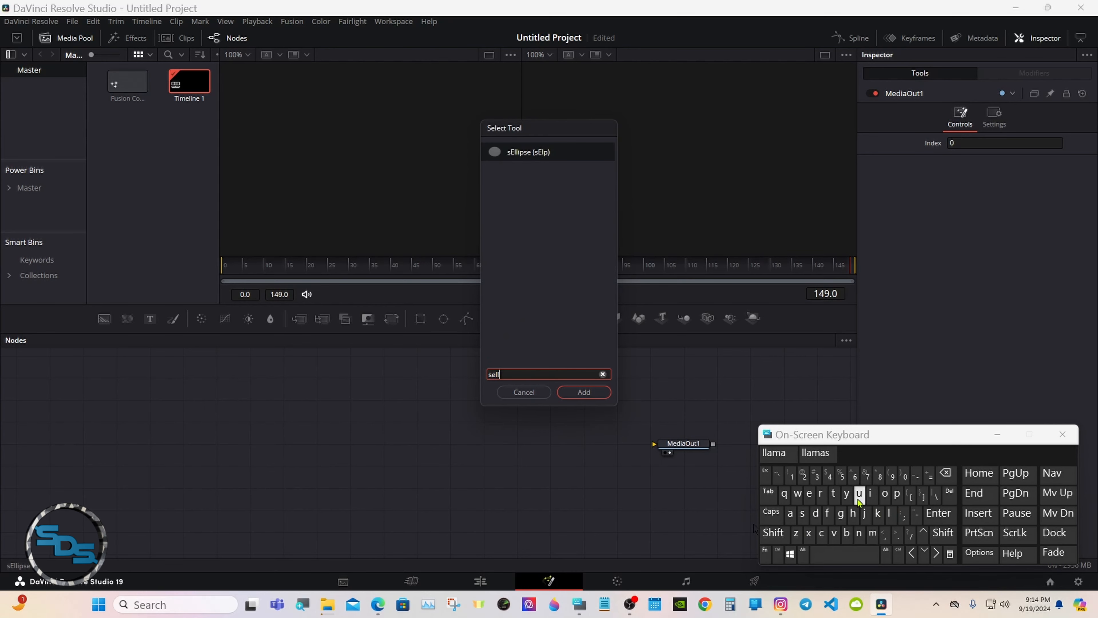
click(518, 155)
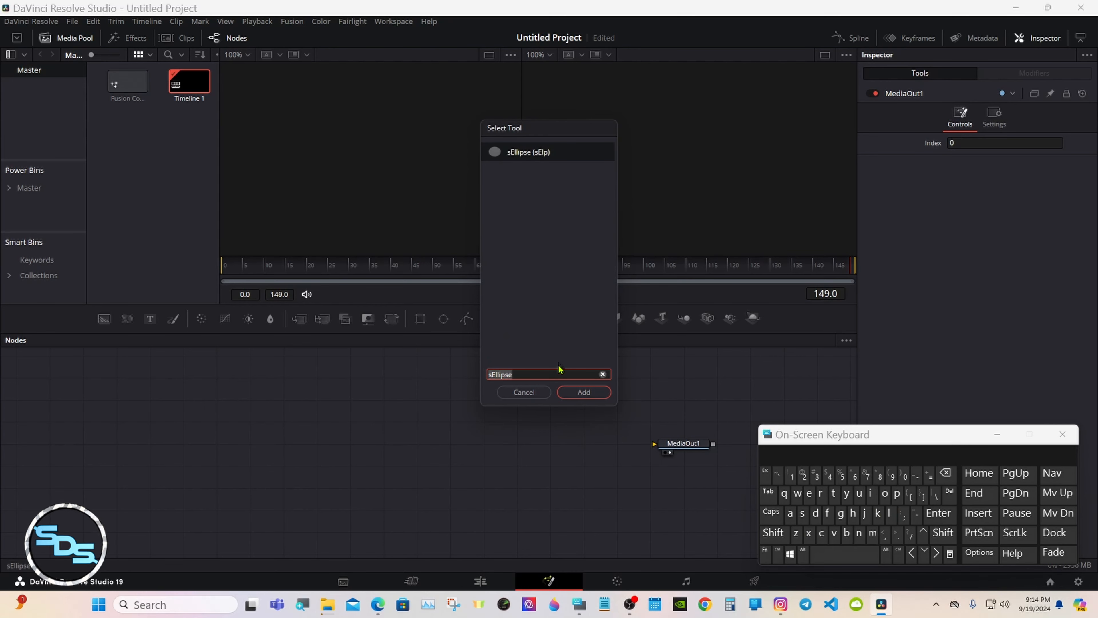
click(565, 393)
Add an Extrude 3D node after sEllipse1.
click(774, 533)
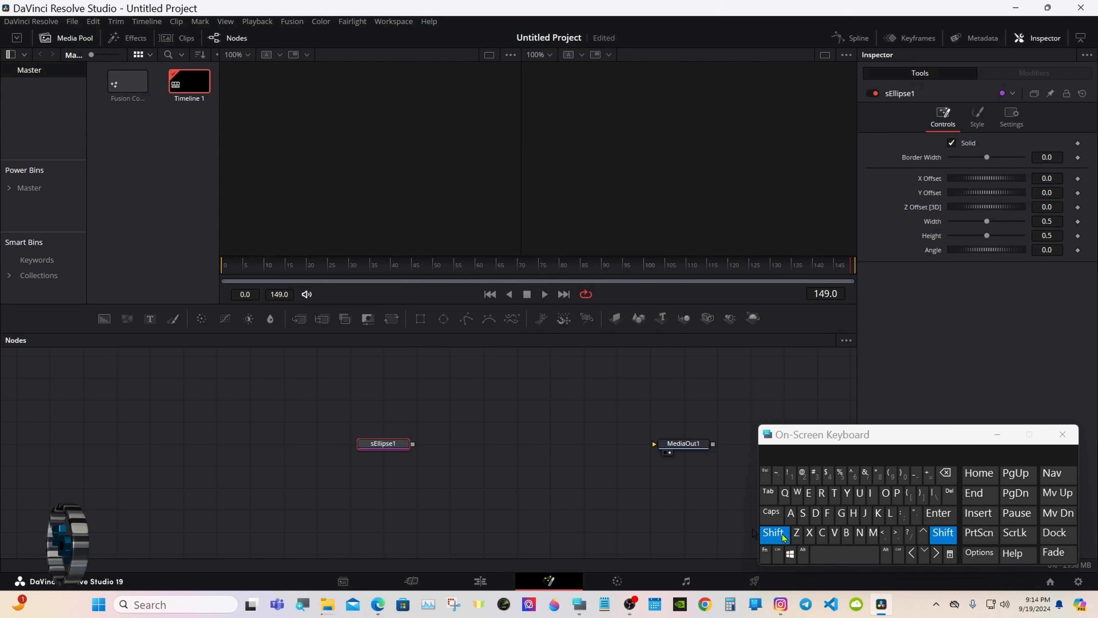
click(838, 558)
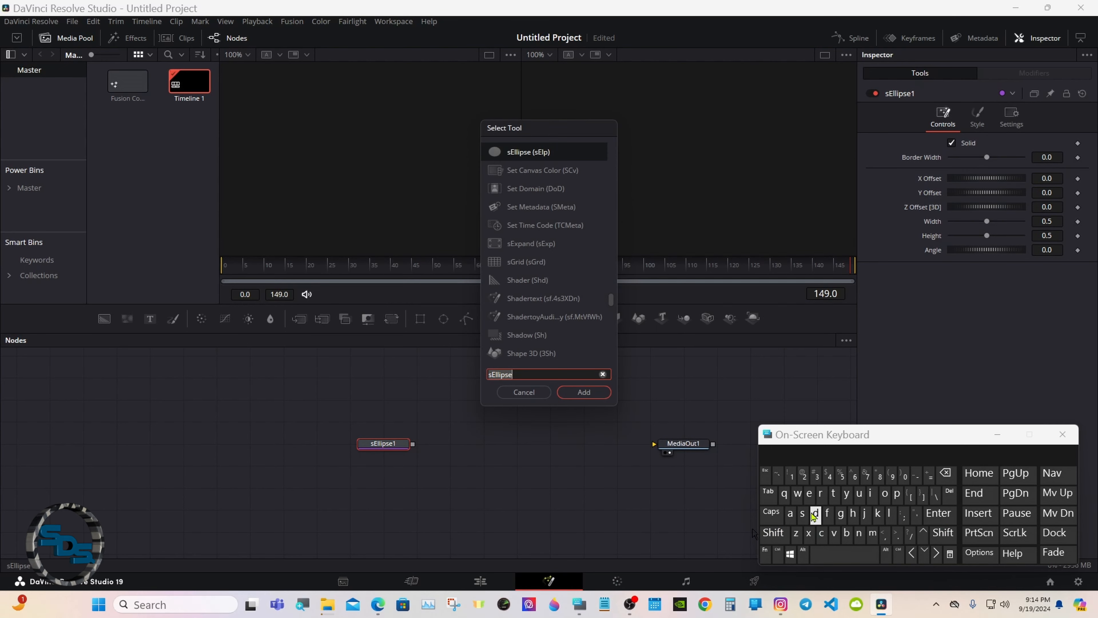
click(809, 493)
click(809, 534)
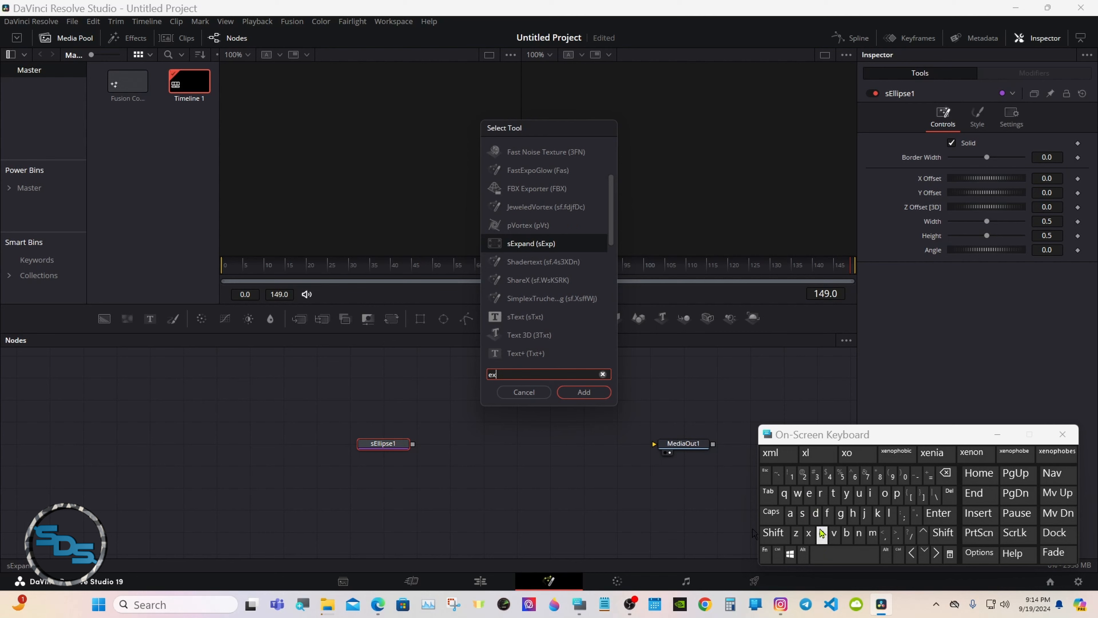
click(834, 493)
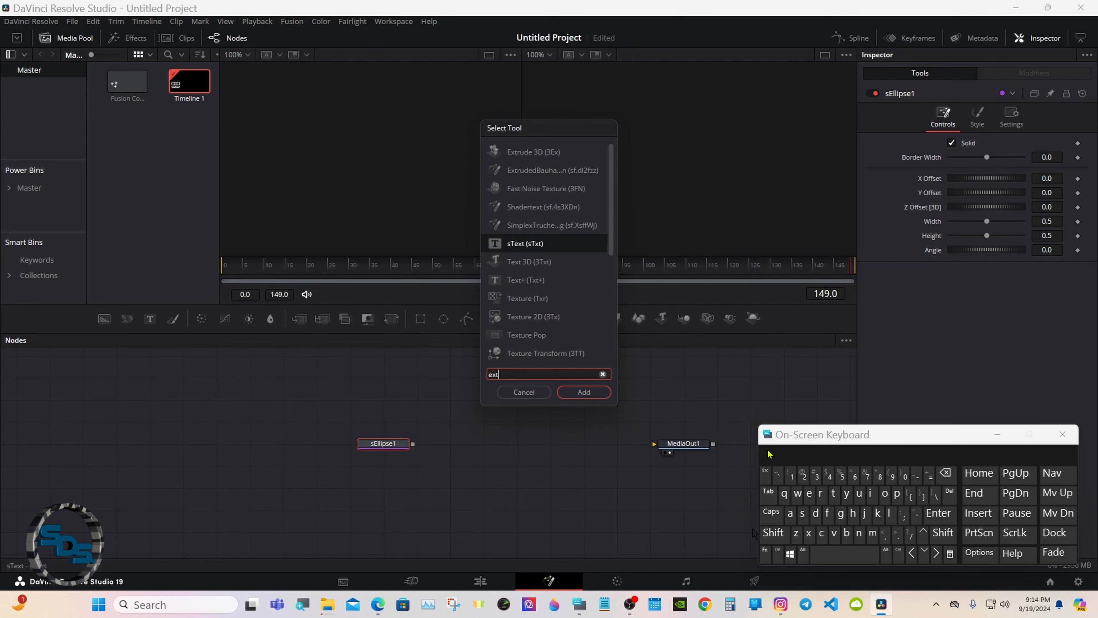
click(537, 153)
click(583, 392)
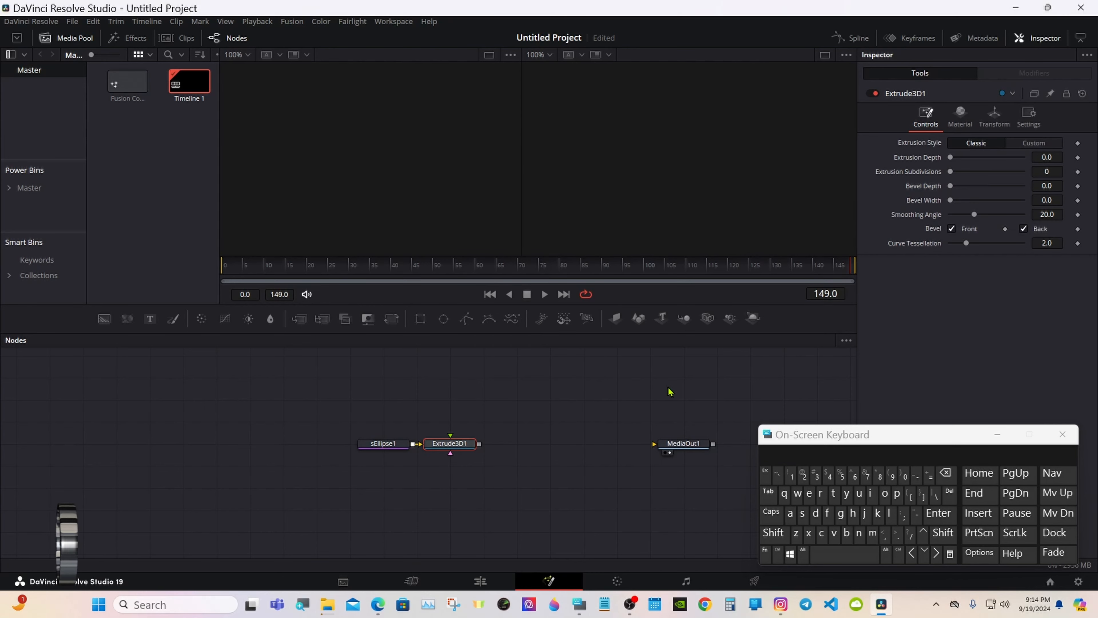
Add a Renderer3D node, wire it into MediaOut1, and space out the node chain.
click(753, 318)
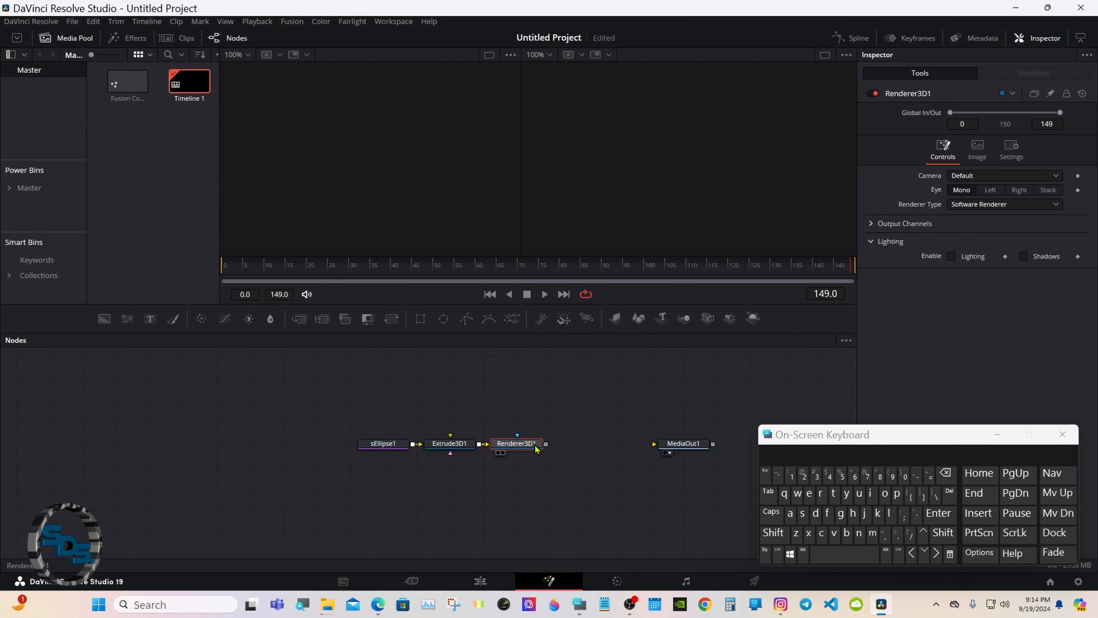
drag(546, 443, 654, 444)
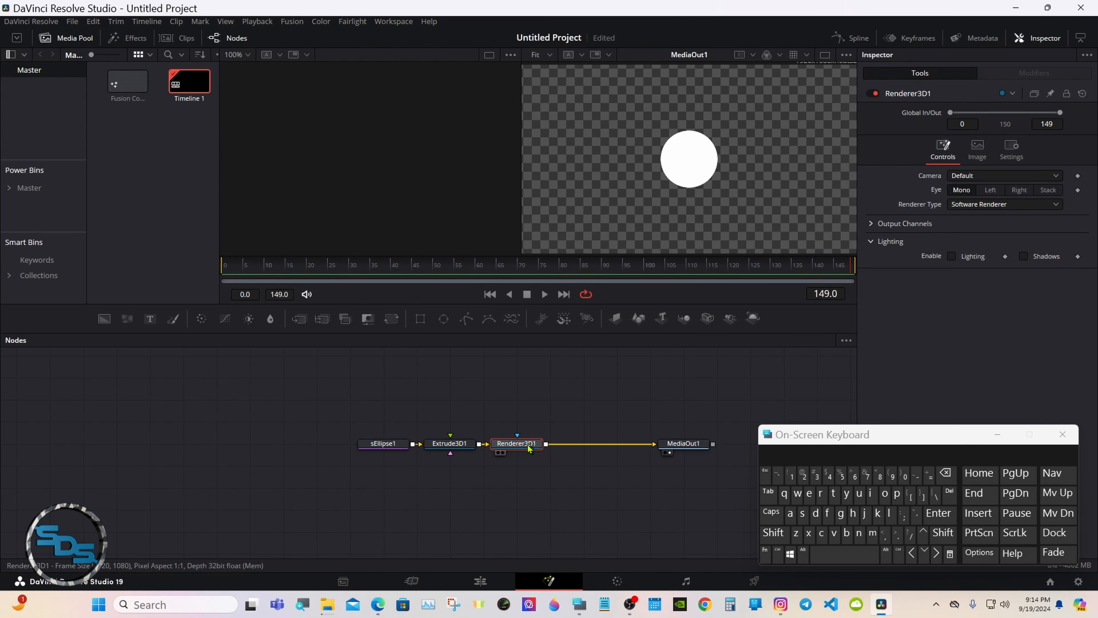
drag(530, 448, 629, 448)
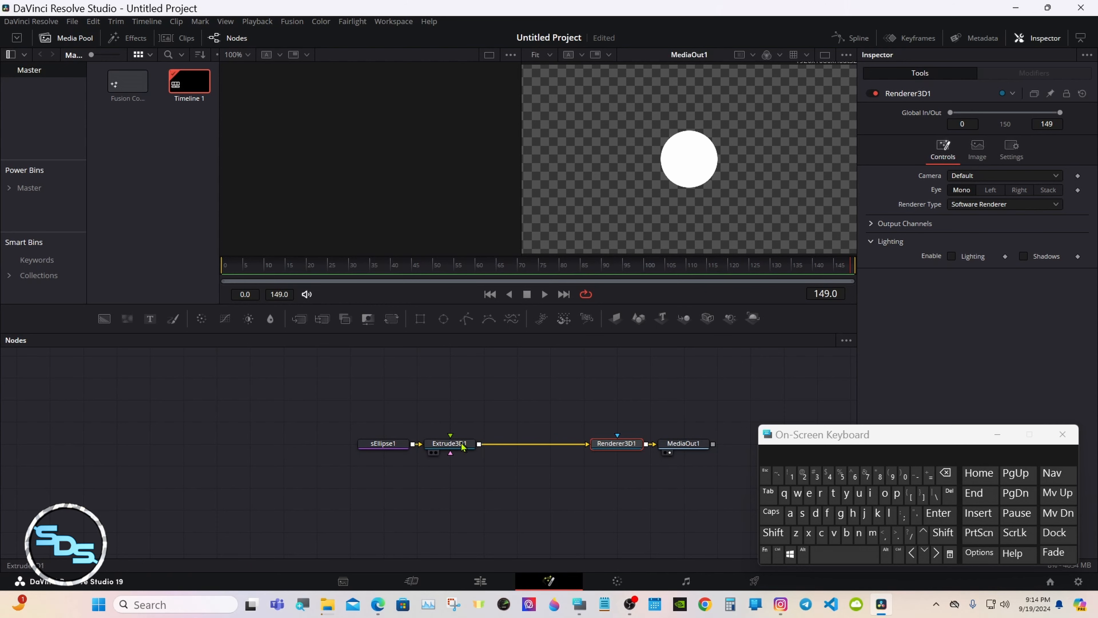
drag(462, 446, 496, 446)
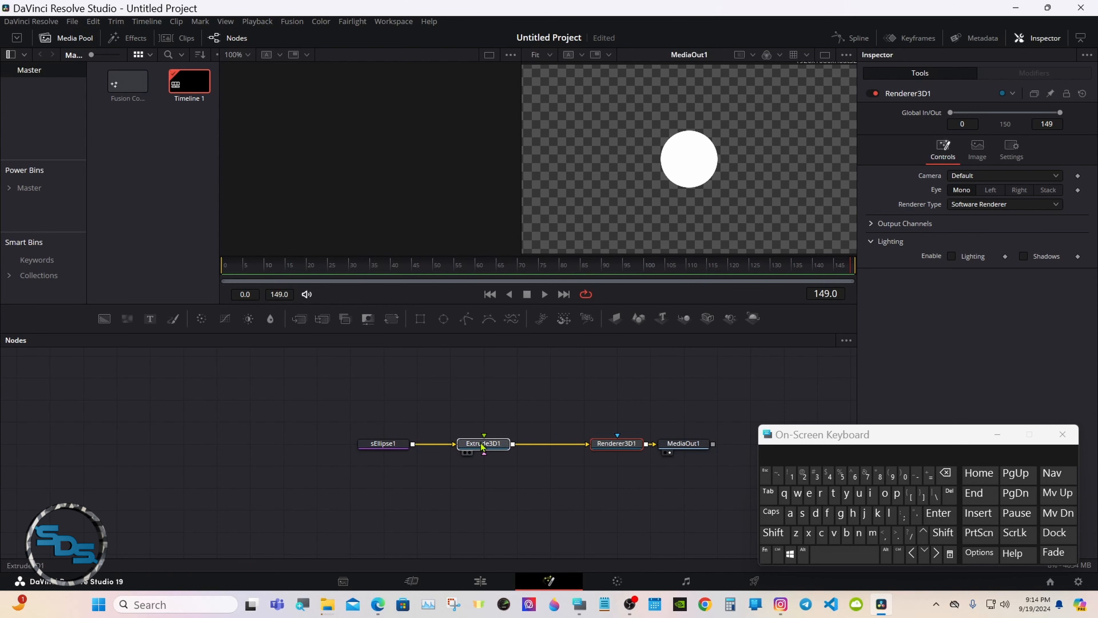
click(396, 447)
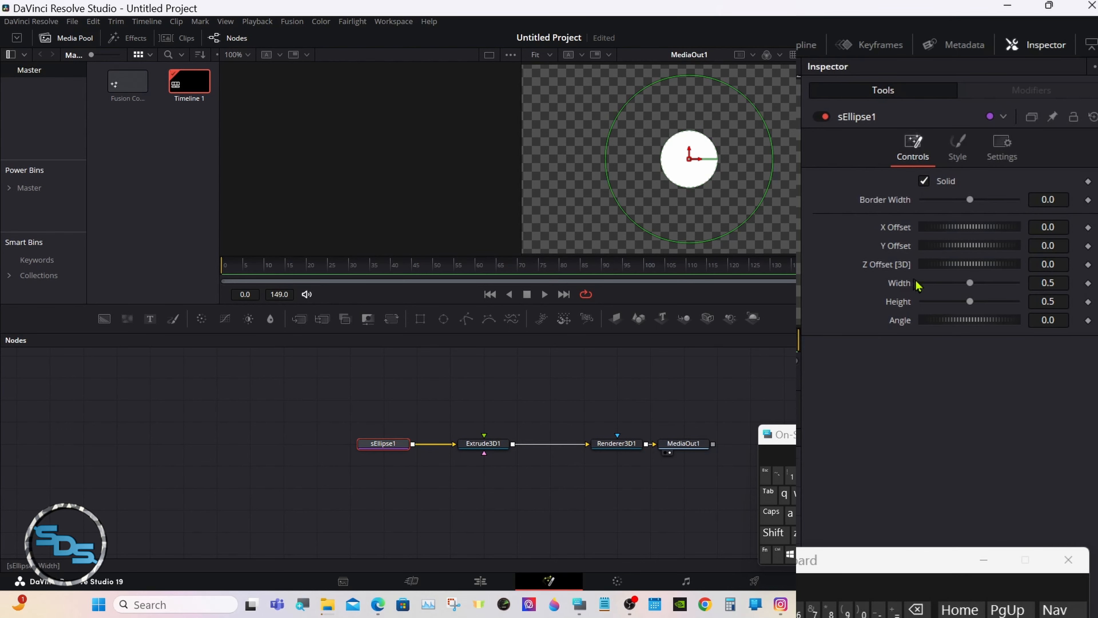
Reset the ellipse Width to 0.5 and link it to Height with an expression.
drag(970, 283, 991, 288)
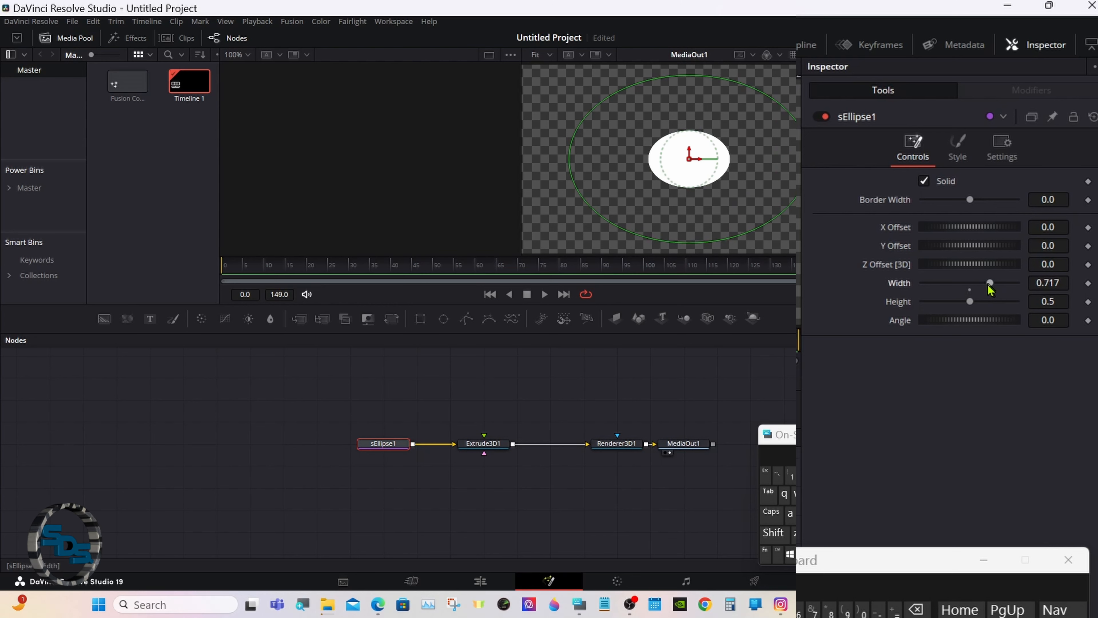
click(970, 290)
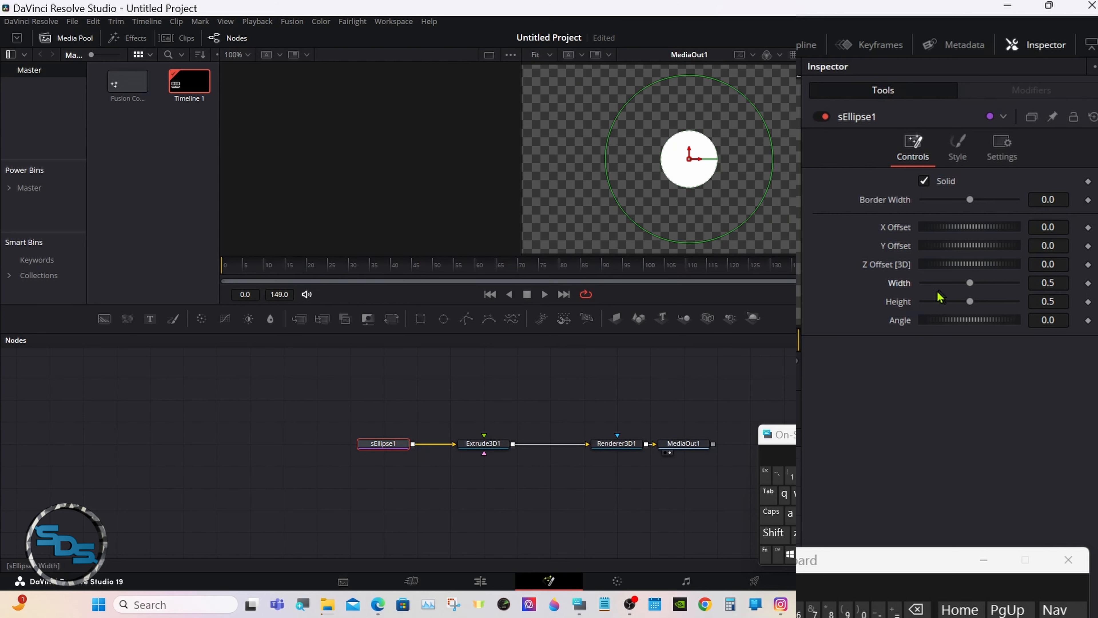
right_click(907, 292)
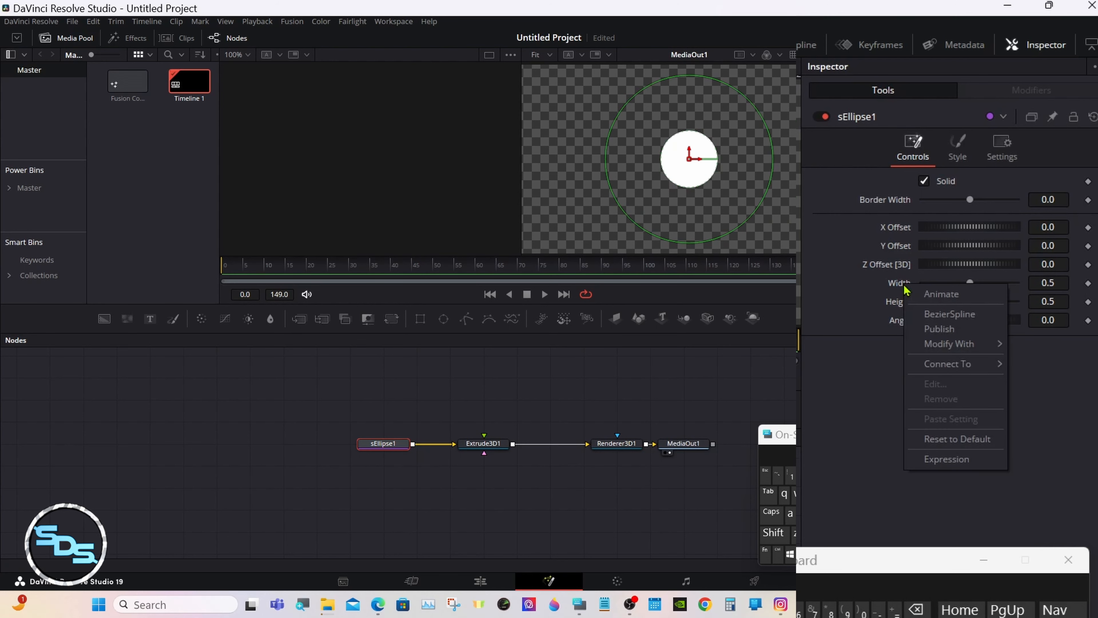
click(947, 460)
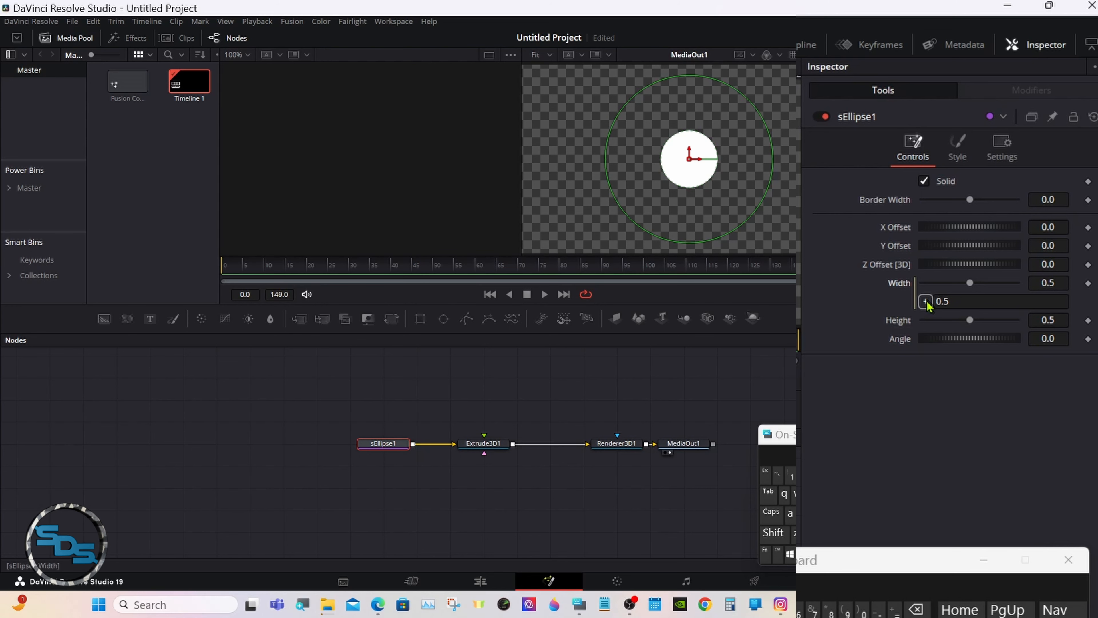
drag(926, 301, 903, 322)
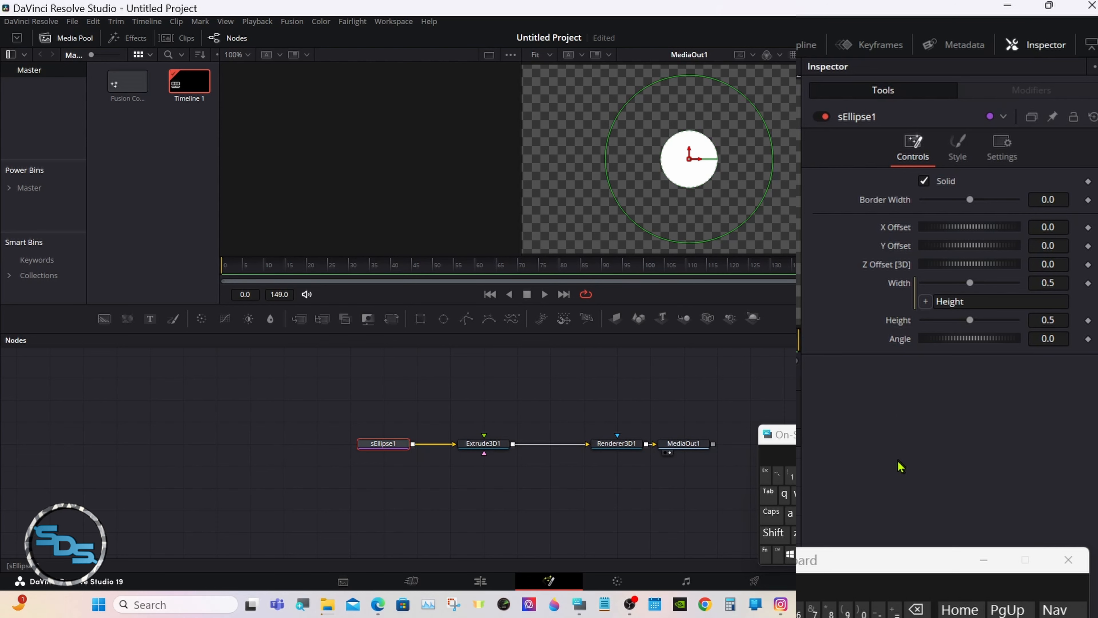
Set the ellipse Height to 0.75, enlarging the circle.
drag(969, 320, 979, 321)
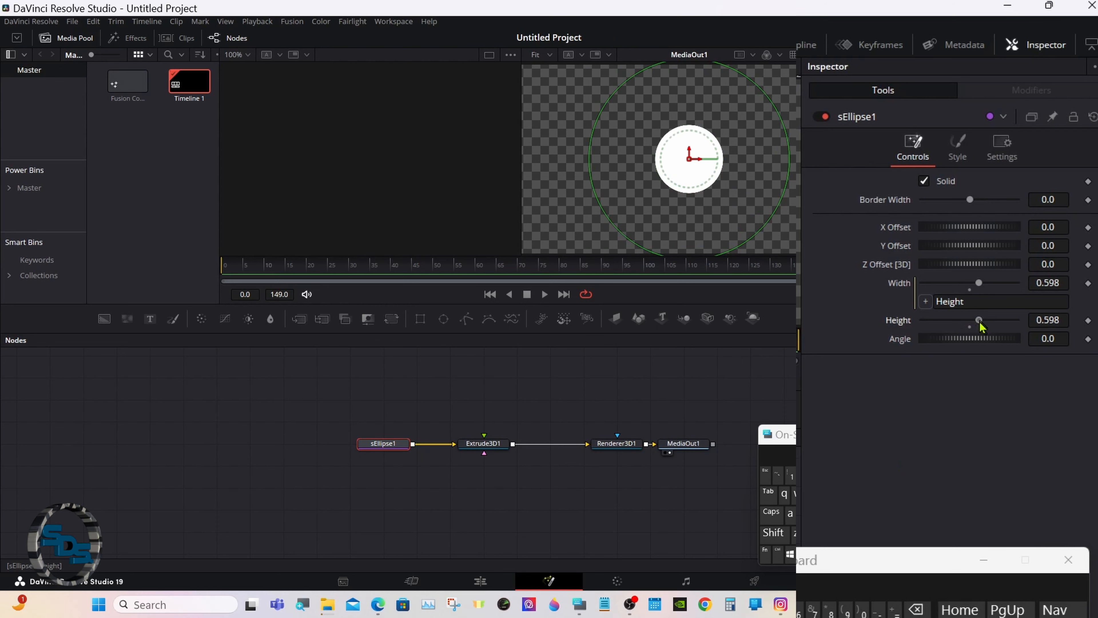
drag(980, 322, 991, 321)
click(1055, 320)
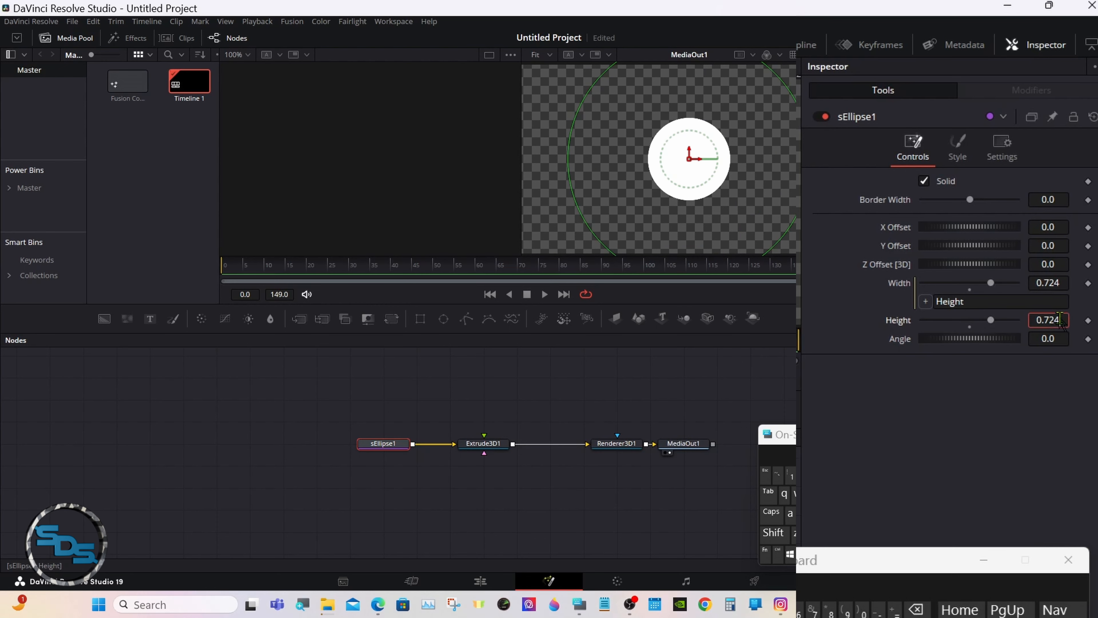
click(916, 609)
click(916, 609)
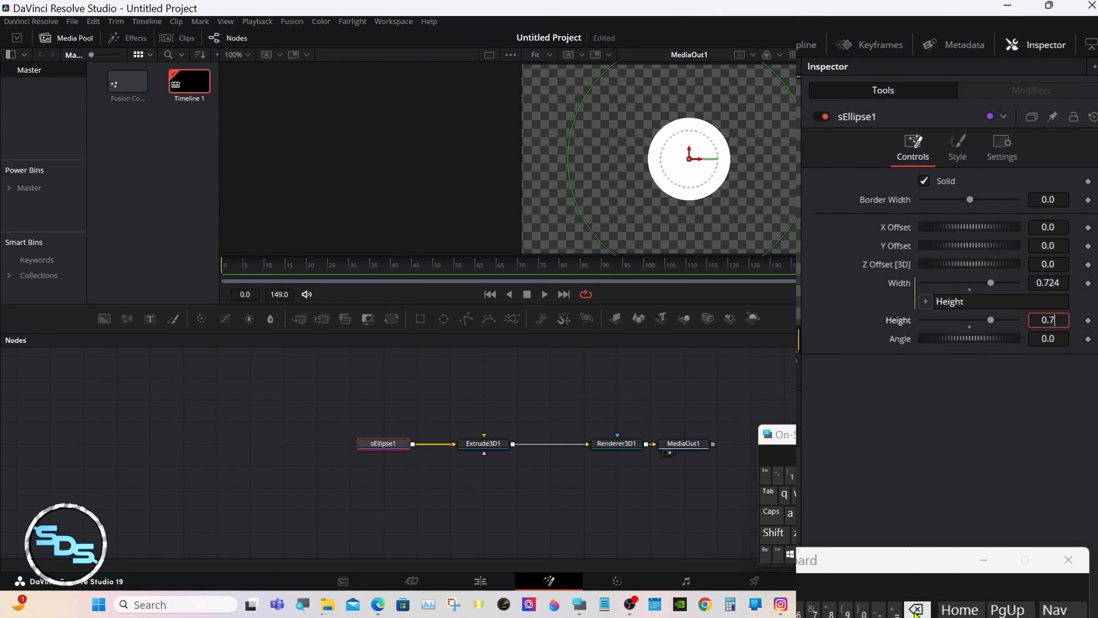
click(800, 610)
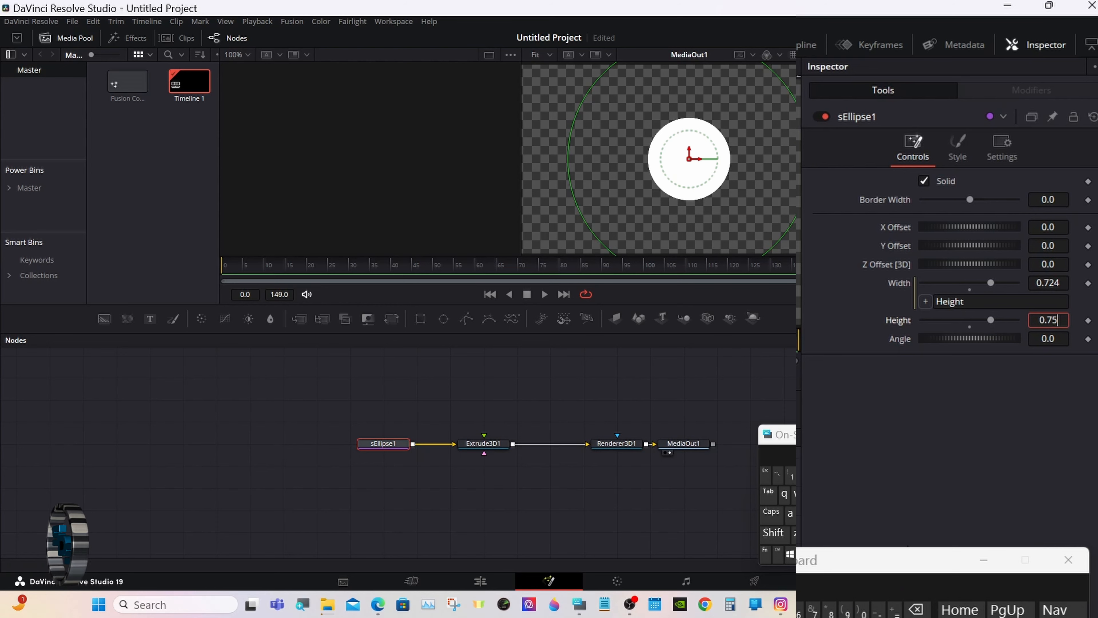
key(Tab)
click(904, 466)
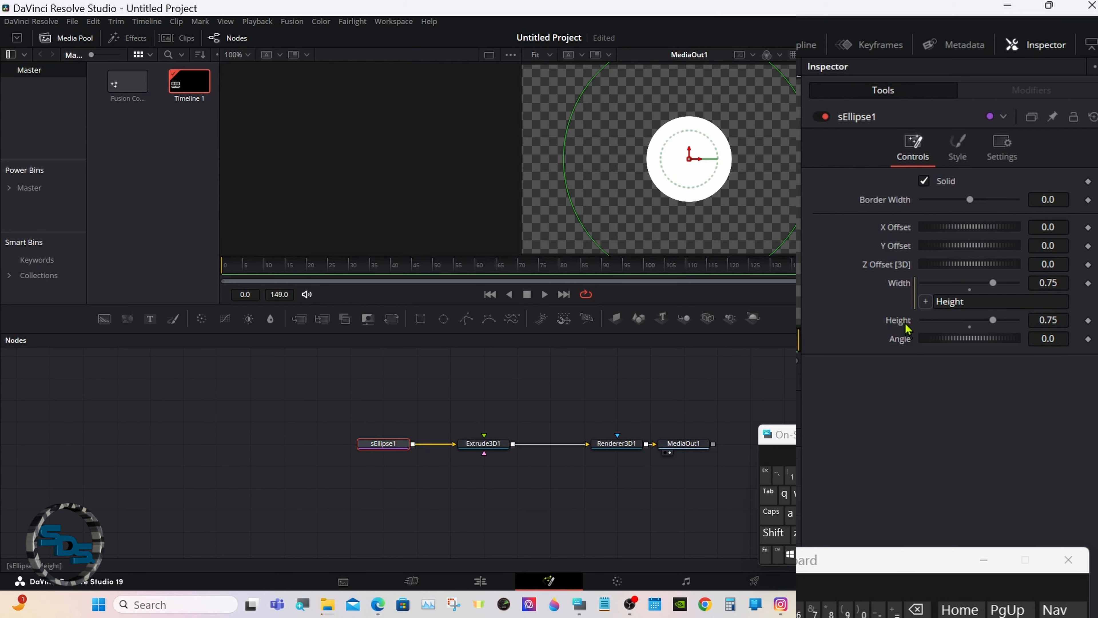
Turn sEllipse1 into an outline ring with a 0.015 border width.
click(924, 181)
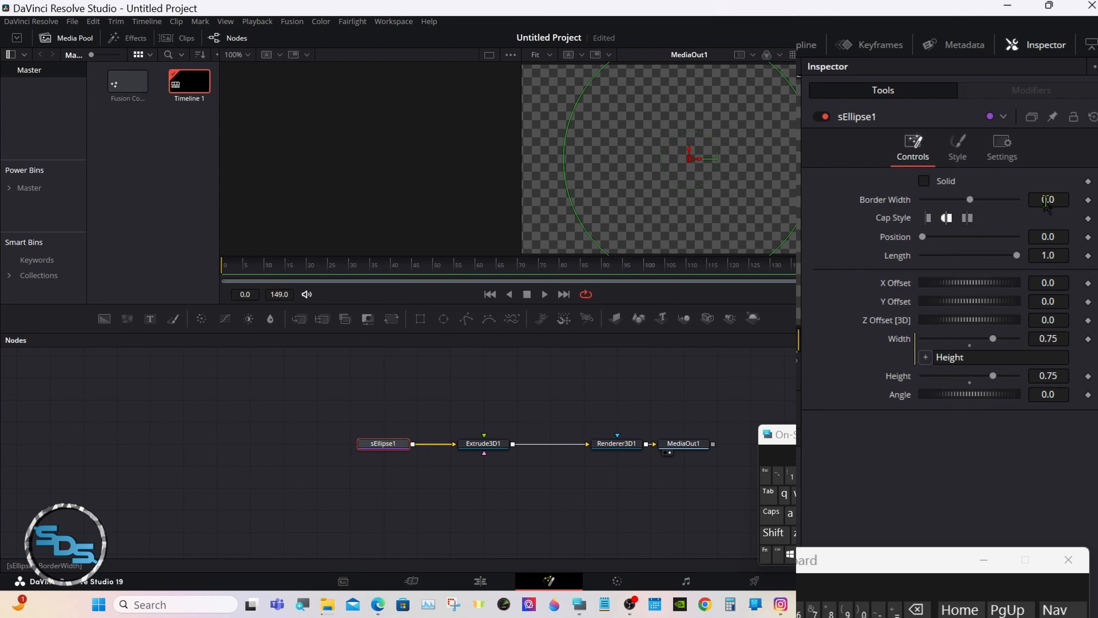
click(1057, 201)
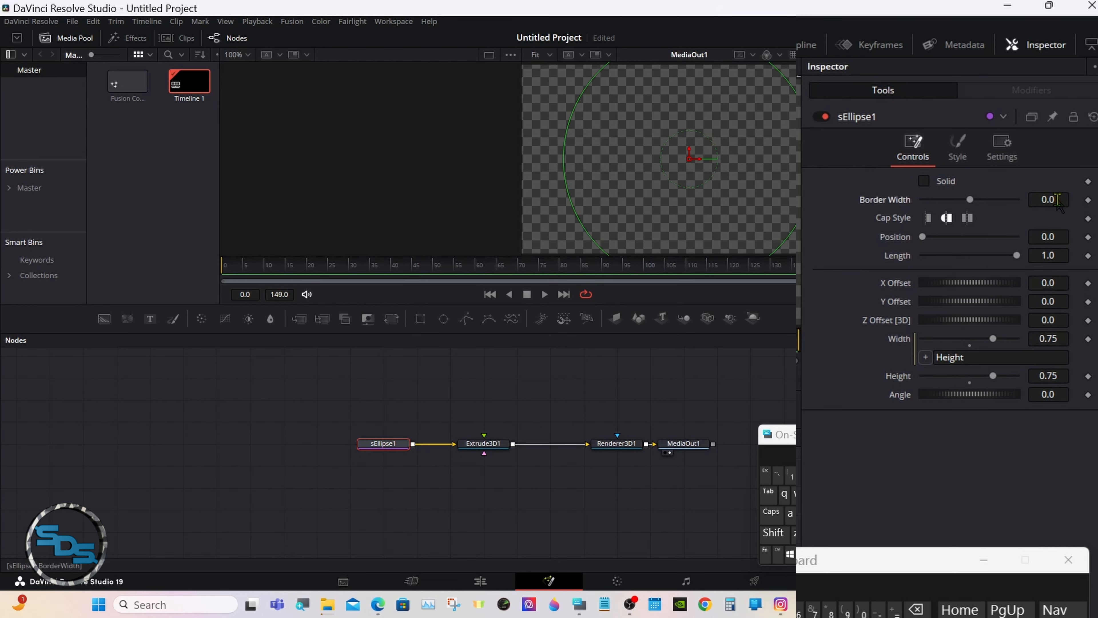
click(792, 476)
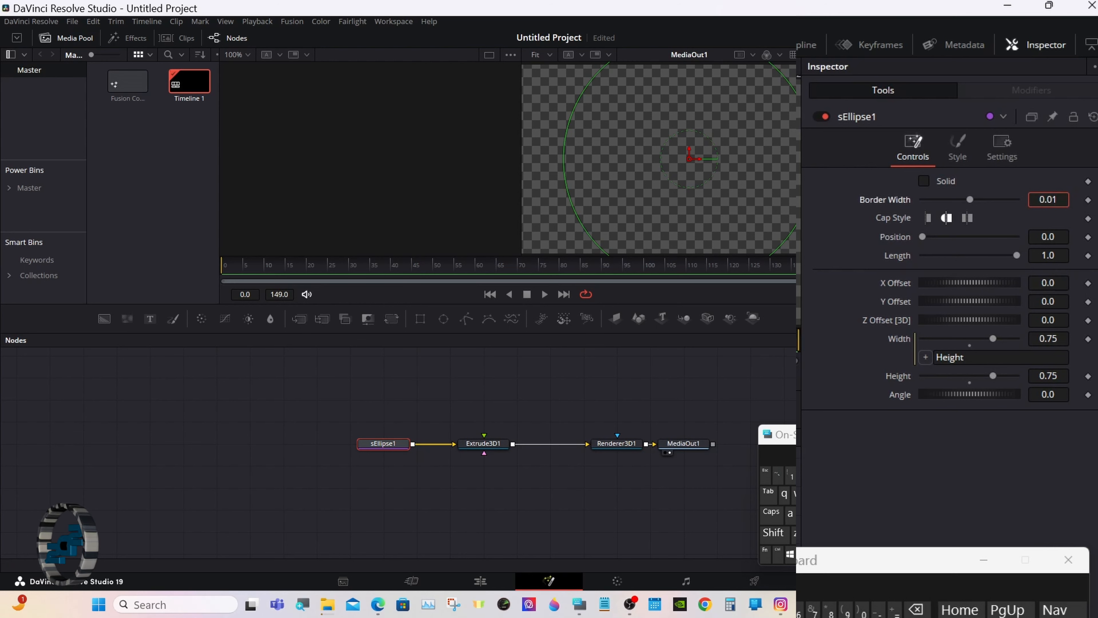
key(Tab)
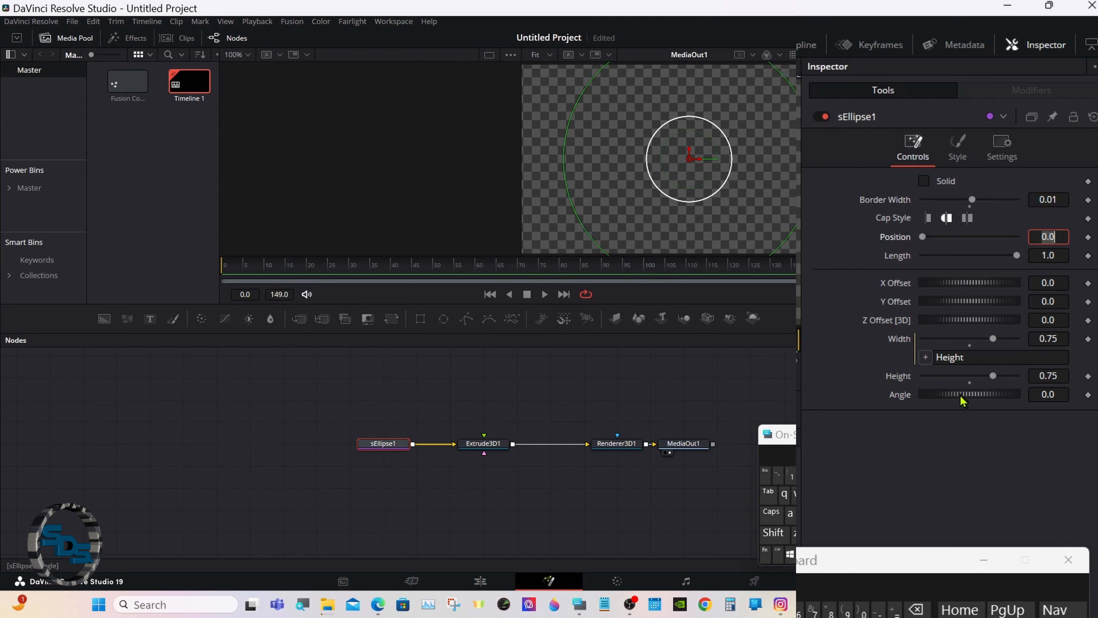
click(1057, 200)
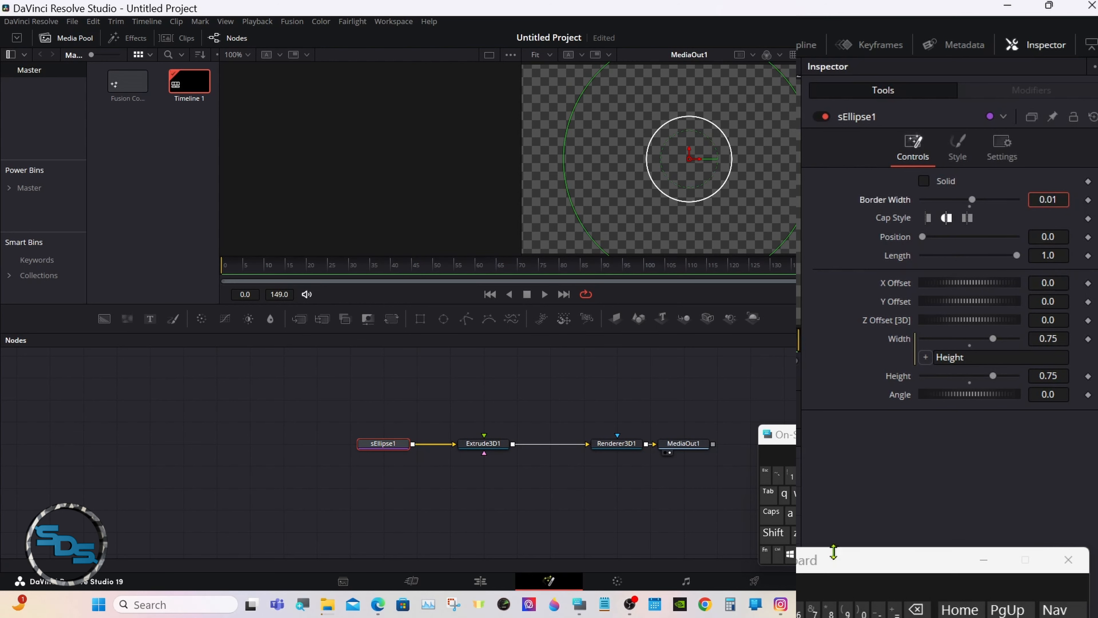
text(5)
key(Tab)
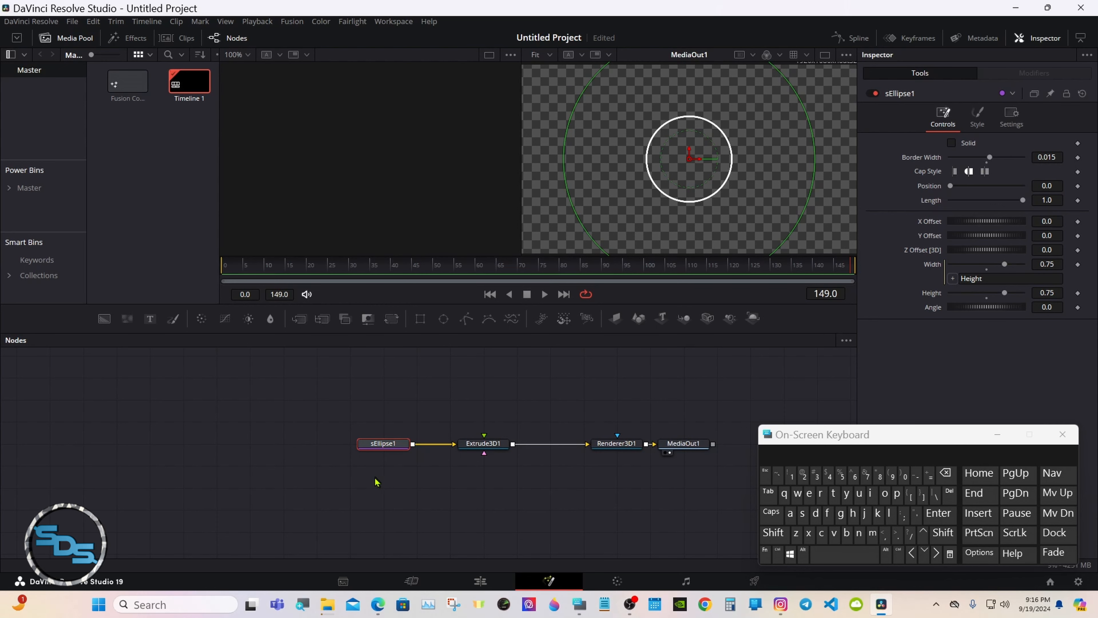
Deselect sEllipse1 and bring up the Select Tool search.
click(377, 488)
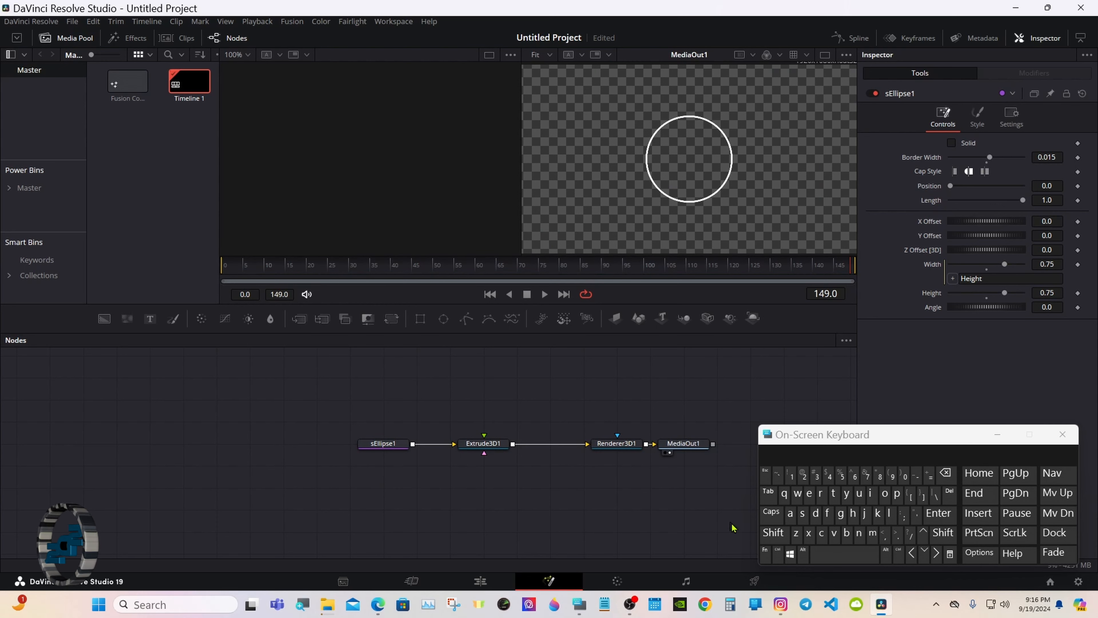
click(773, 534)
click(827, 553)
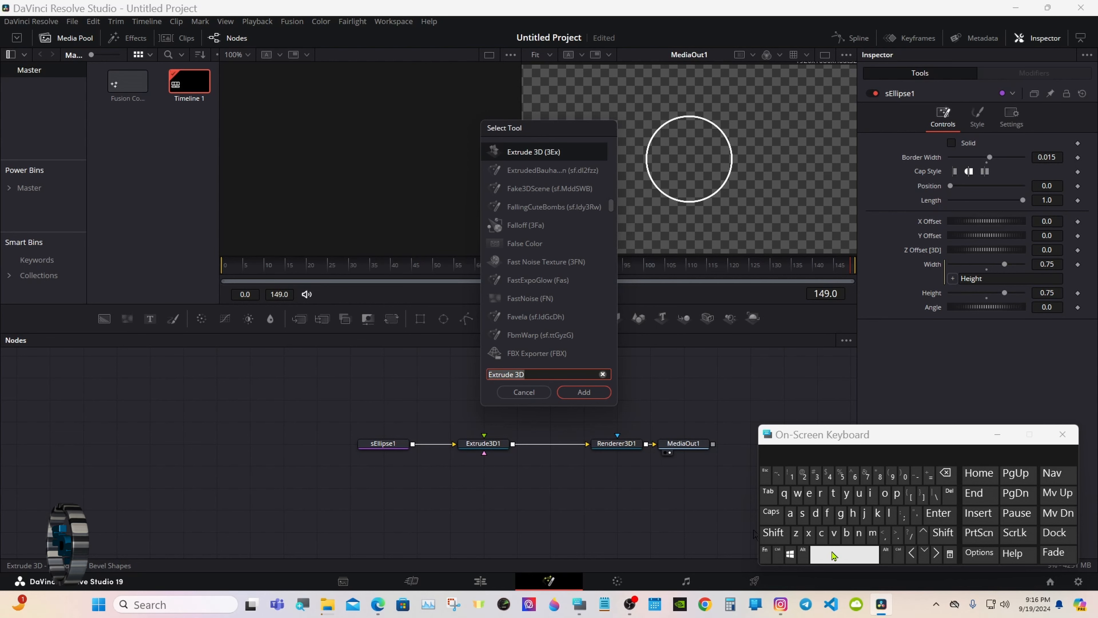
Add an sRectangle node and merge it with sEllipse1 via sMerge1 ahead of Extrude3D1.
click(802, 513)
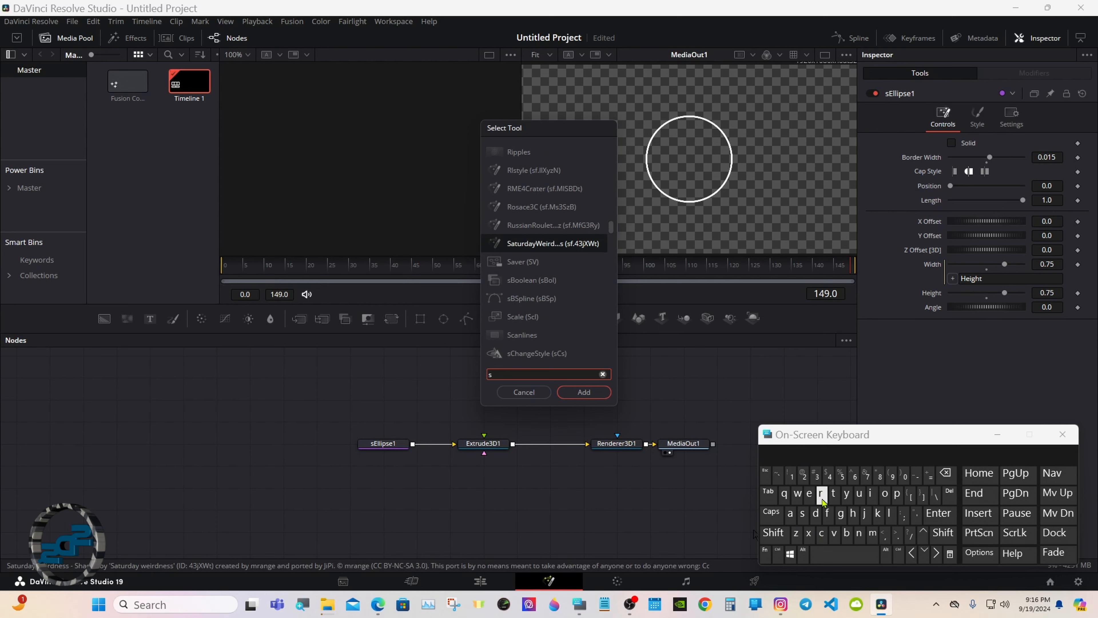
click(820, 494)
click(809, 494)
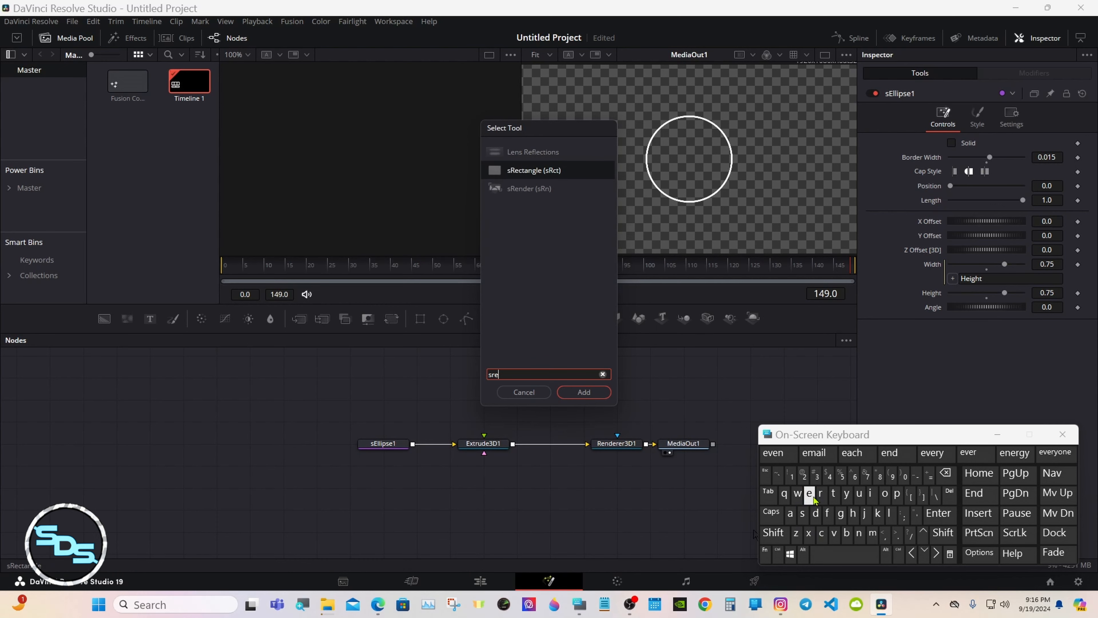
click(530, 170)
click(571, 392)
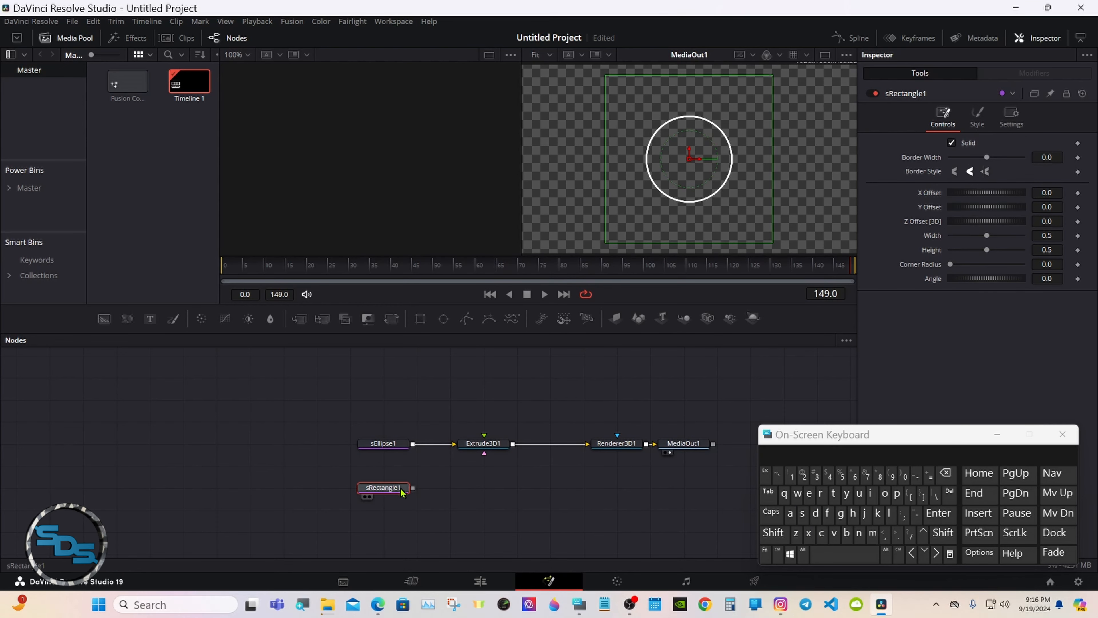
drag(483, 444, 517, 443)
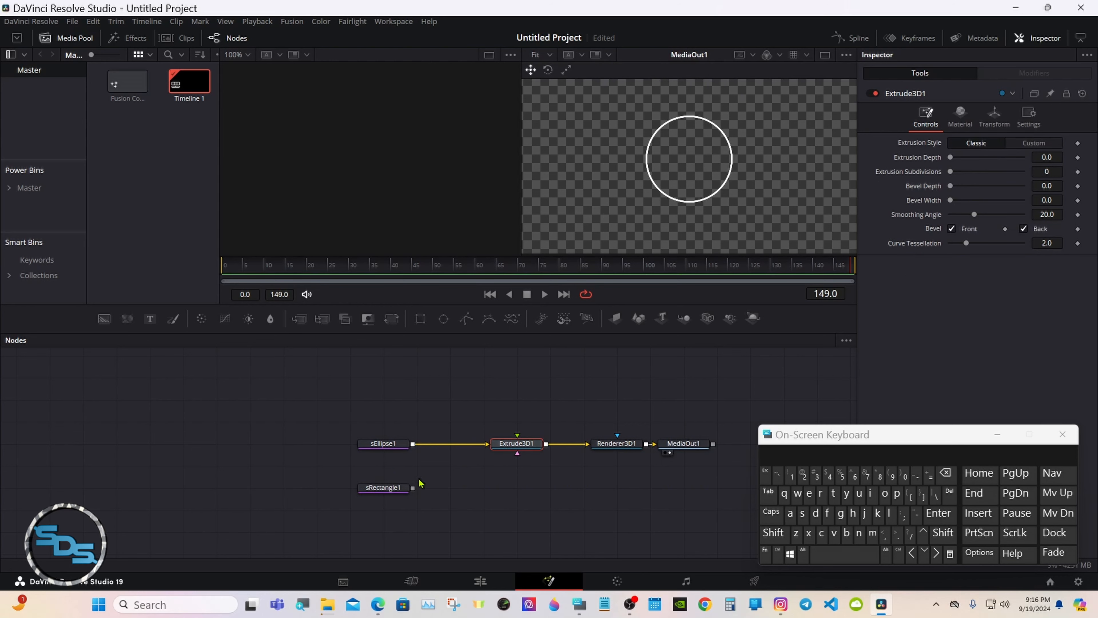
drag(413, 491, 413, 444)
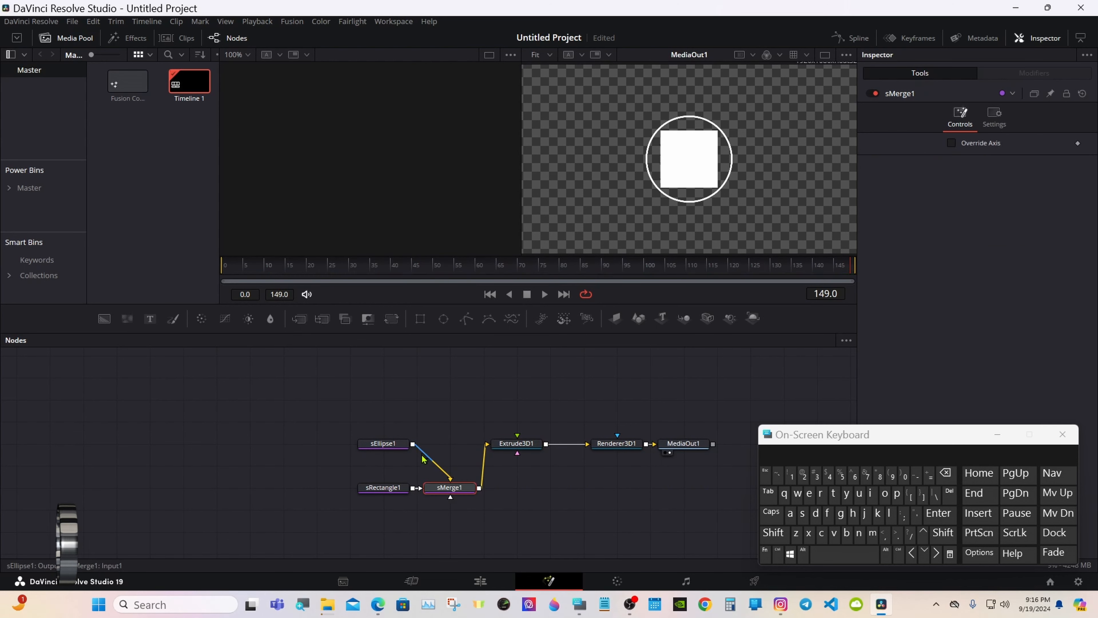
drag(444, 490, 443, 439)
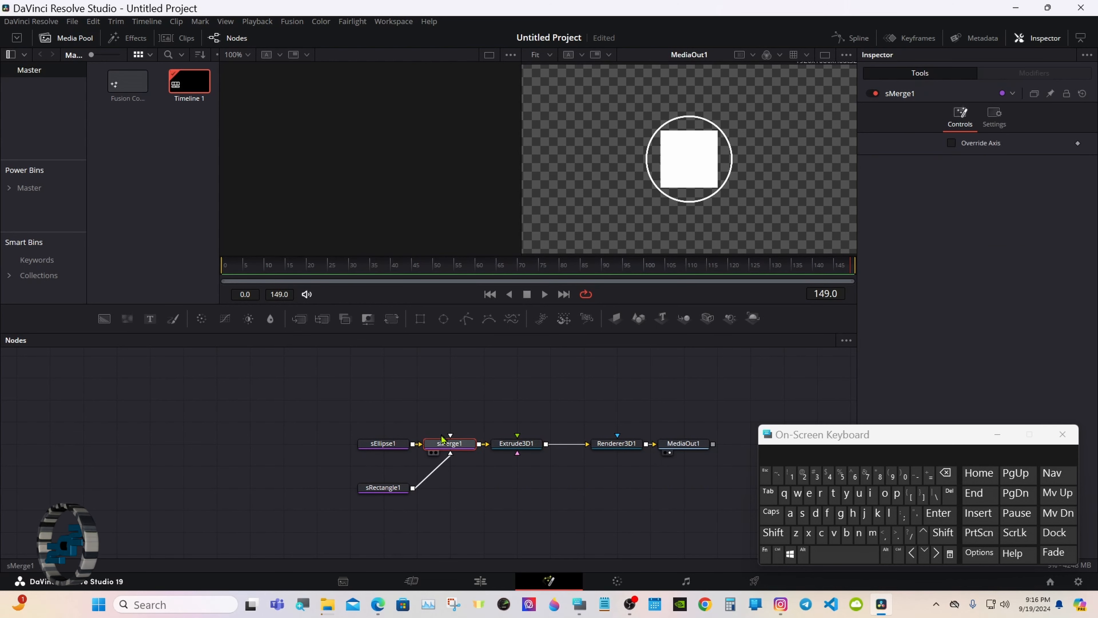
click(396, 487)
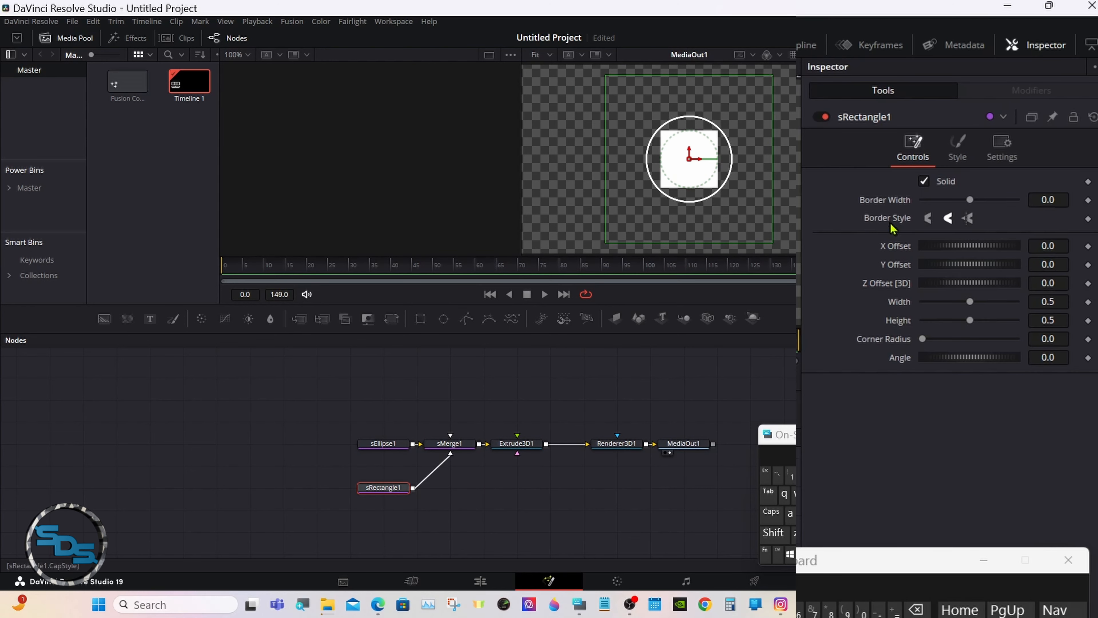
Make sRectangle1 an outline with a 0.015 border width.
click(923, 181)
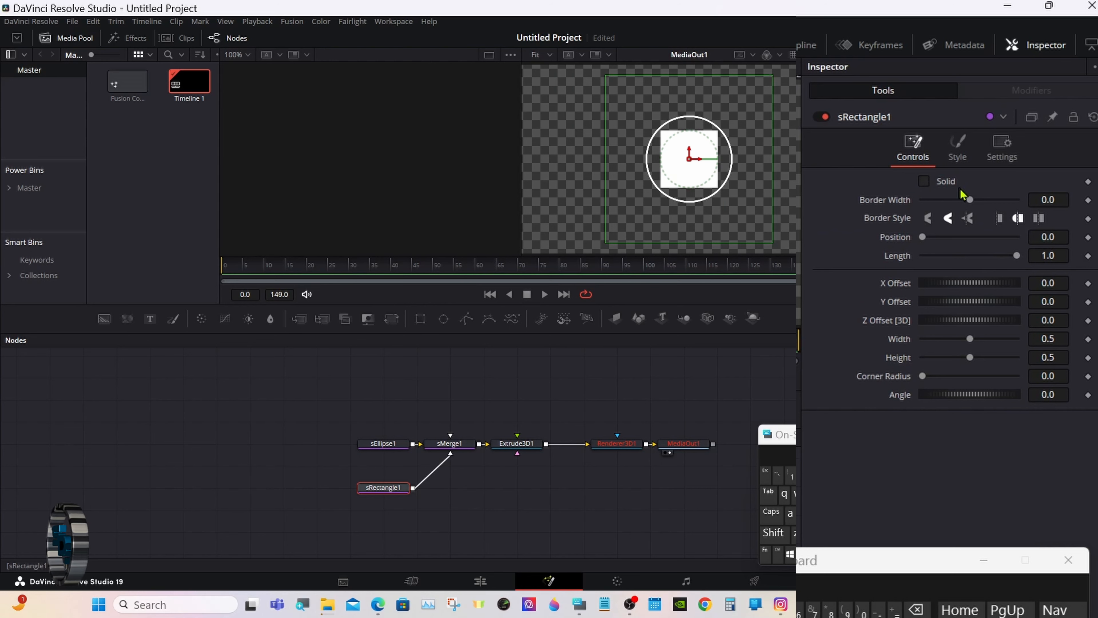
click(1057, 199)
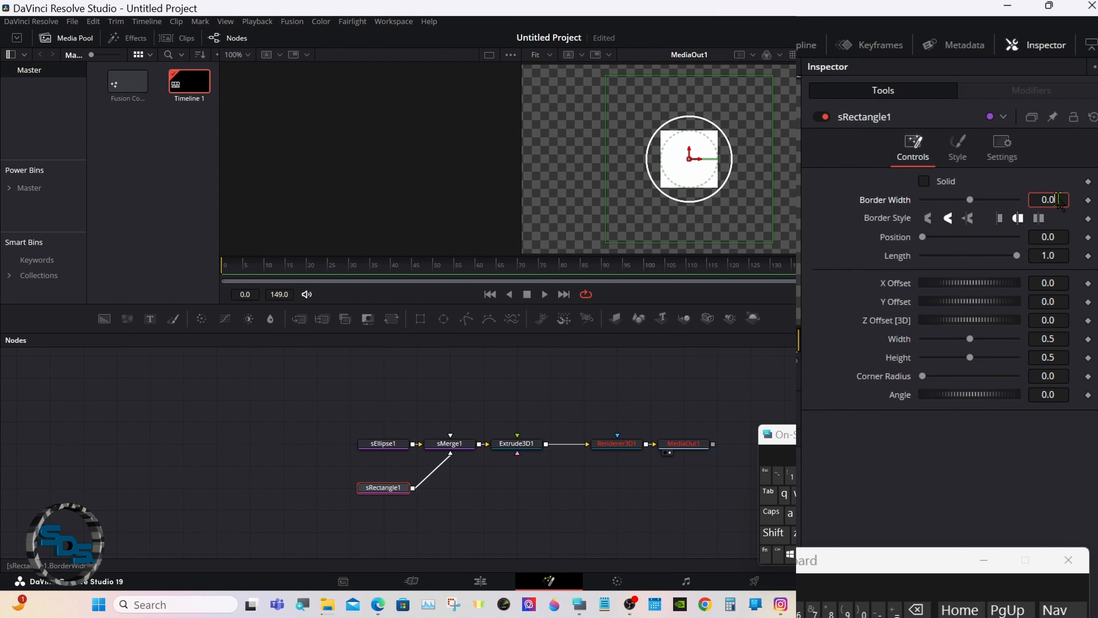
text(15)
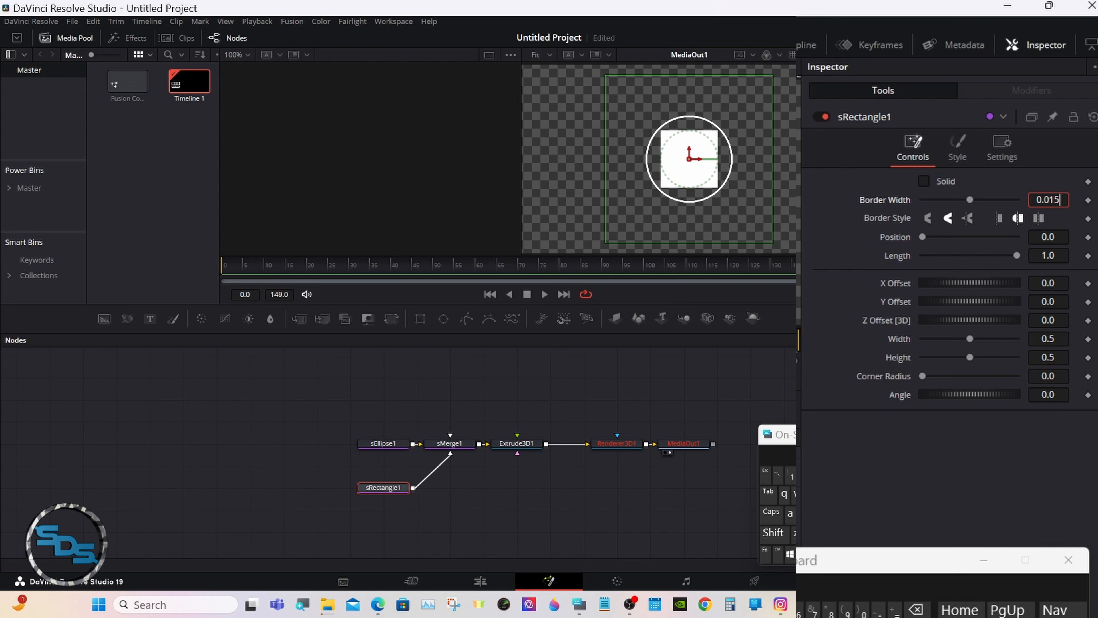
key(Tab)
Stretch the rectangle into a long bar with height 0.14.
drag(970, 338, 939, 357)
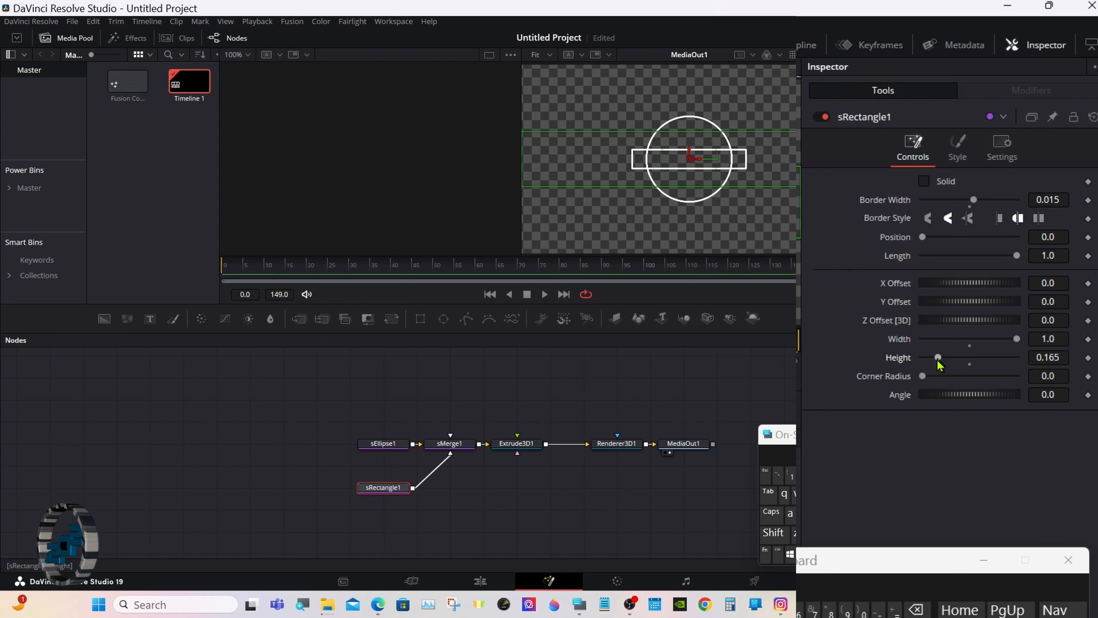
click(1060, 357)
click(916, 609)
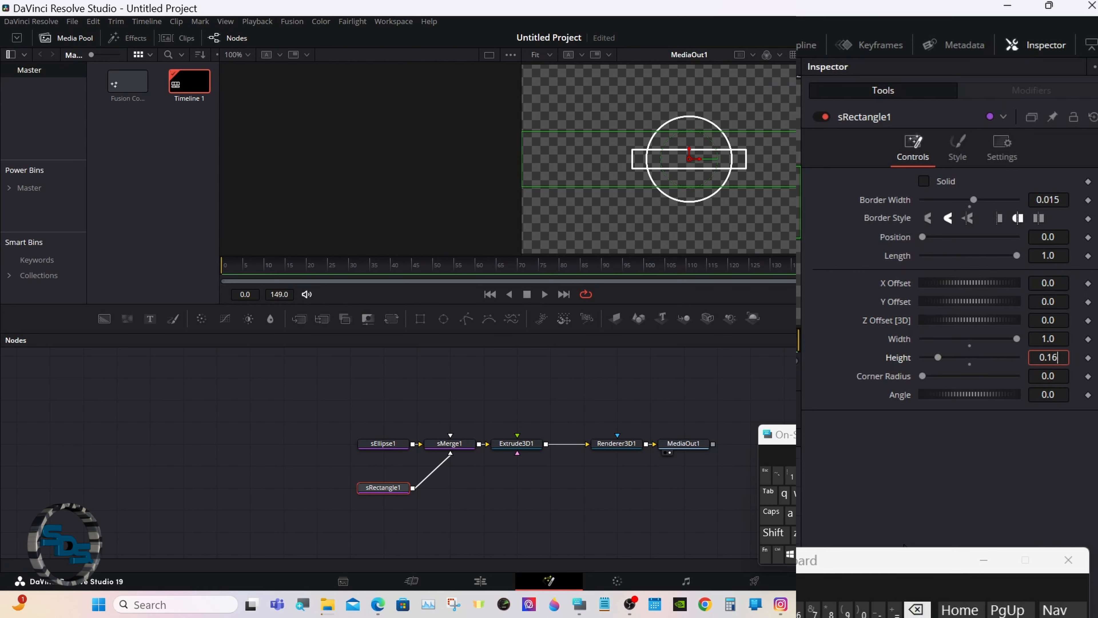
key(BackSpace)
text(4)
key(Tab)
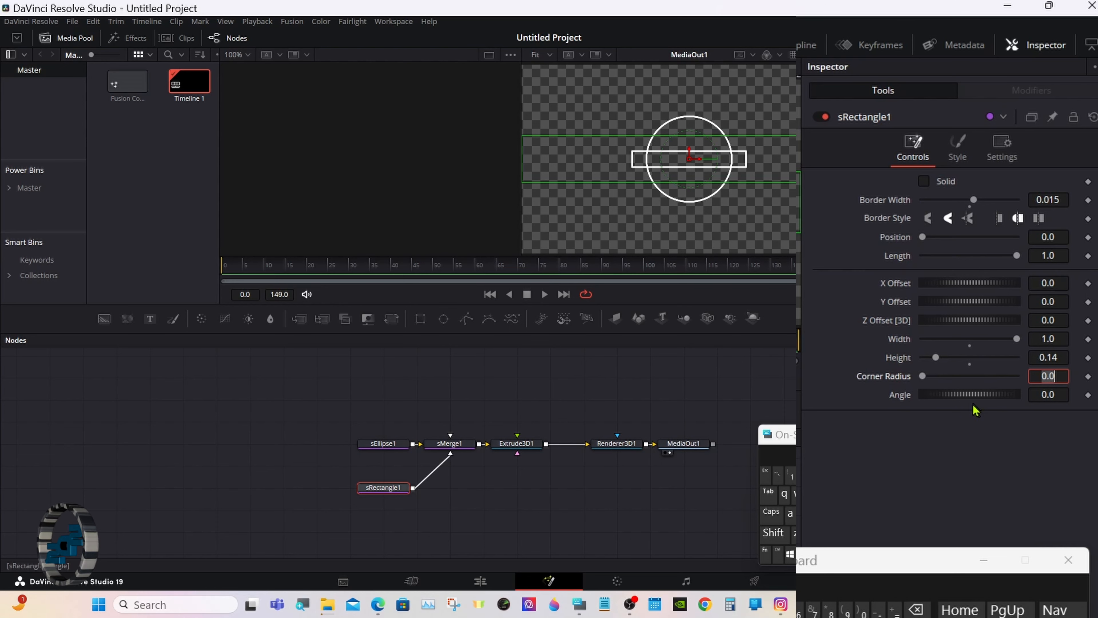
Tilt the bar to a -40 degree angle and set its width to 1.1.
drag(973, 398, 1016, 402)
click(1059, 396)
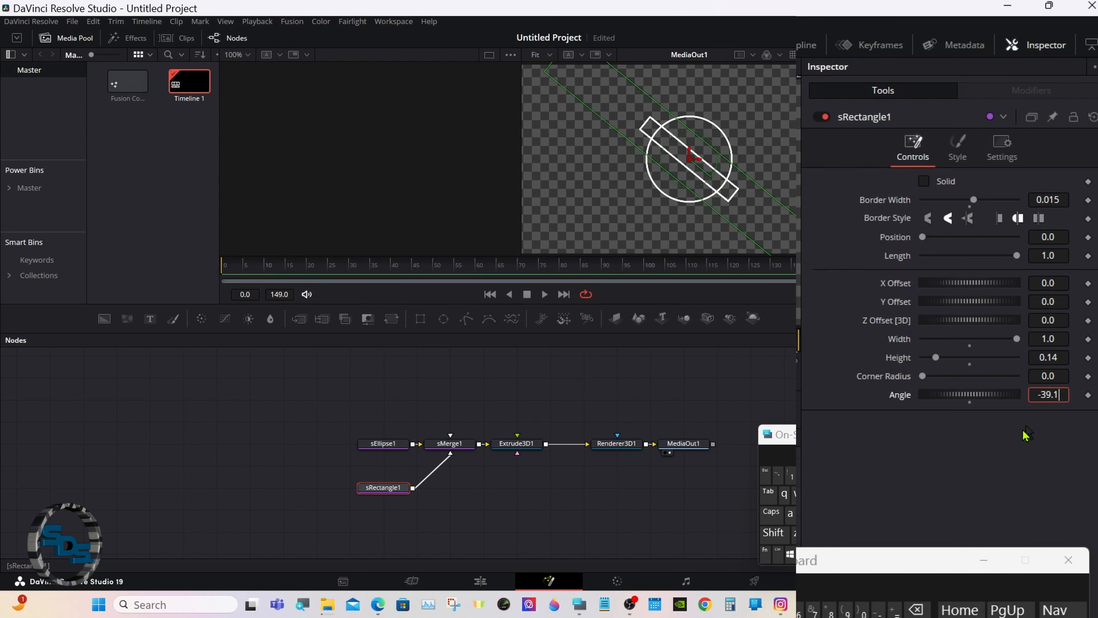
key(BackSpace)
key(BackSpace)
key(BackSpace)
key(BackSpace)
key(BackSpace)
text(-)
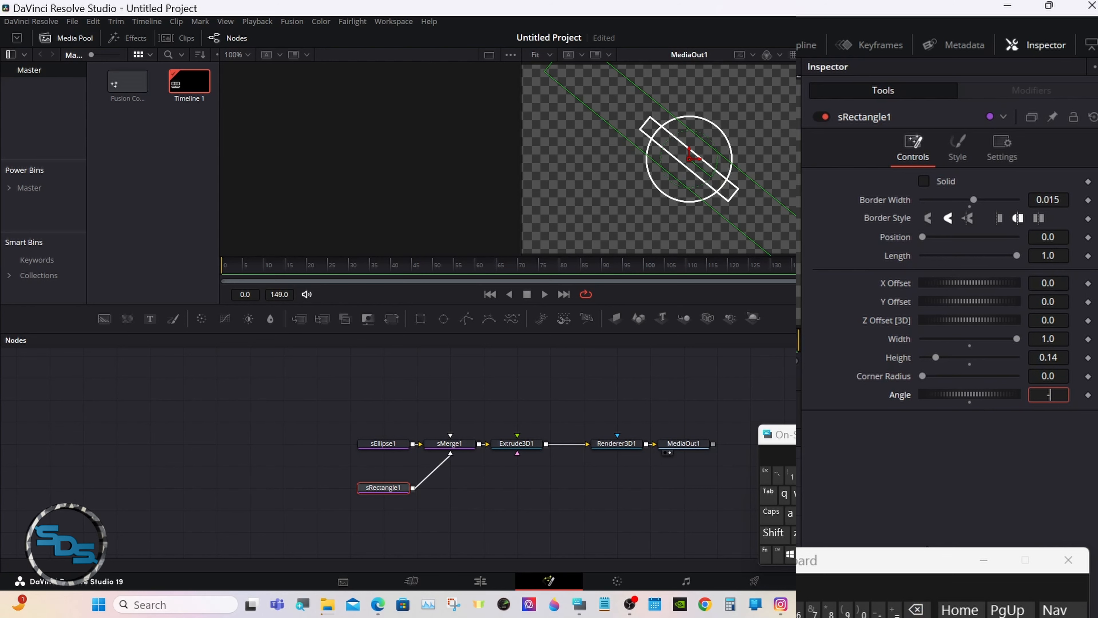
text(40)
key(Tab)
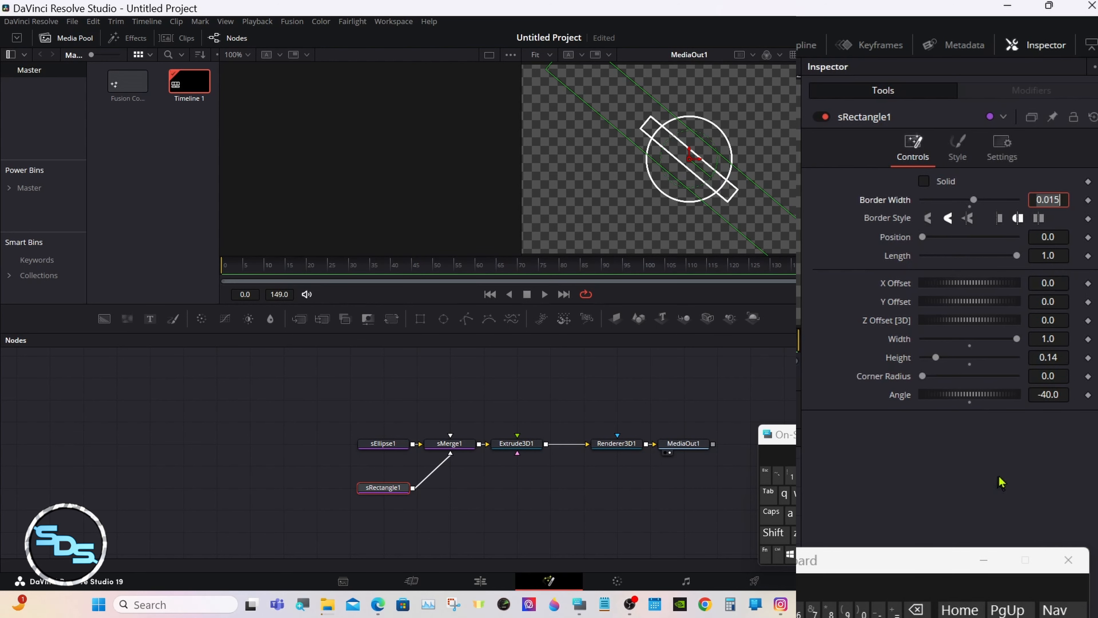
click(1055, 339)
click(917, 609)
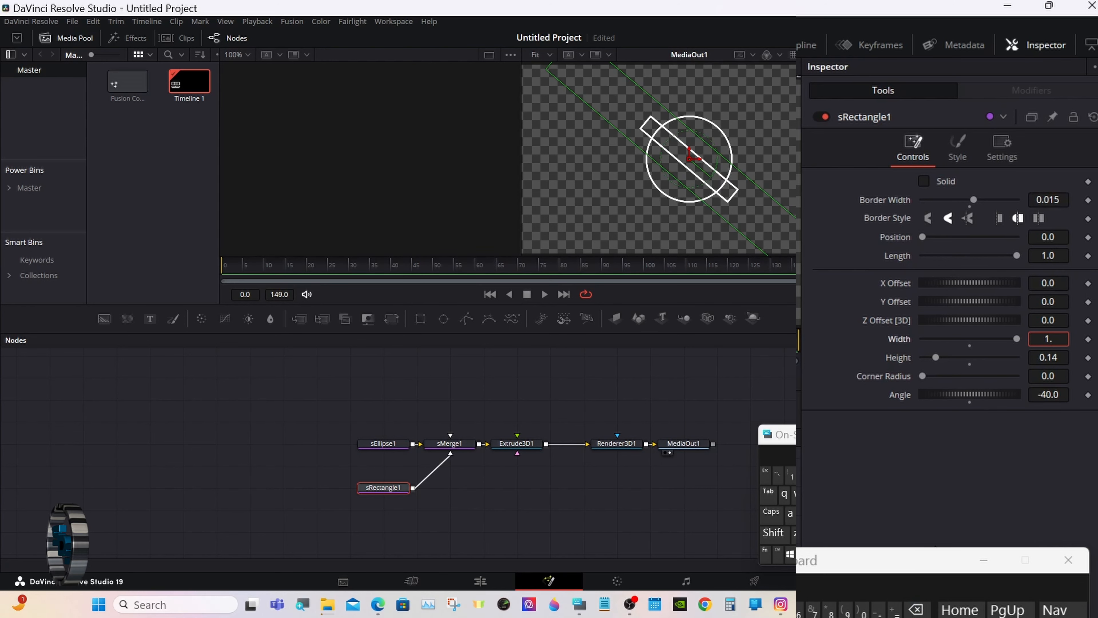
text(1)
key(Tab)
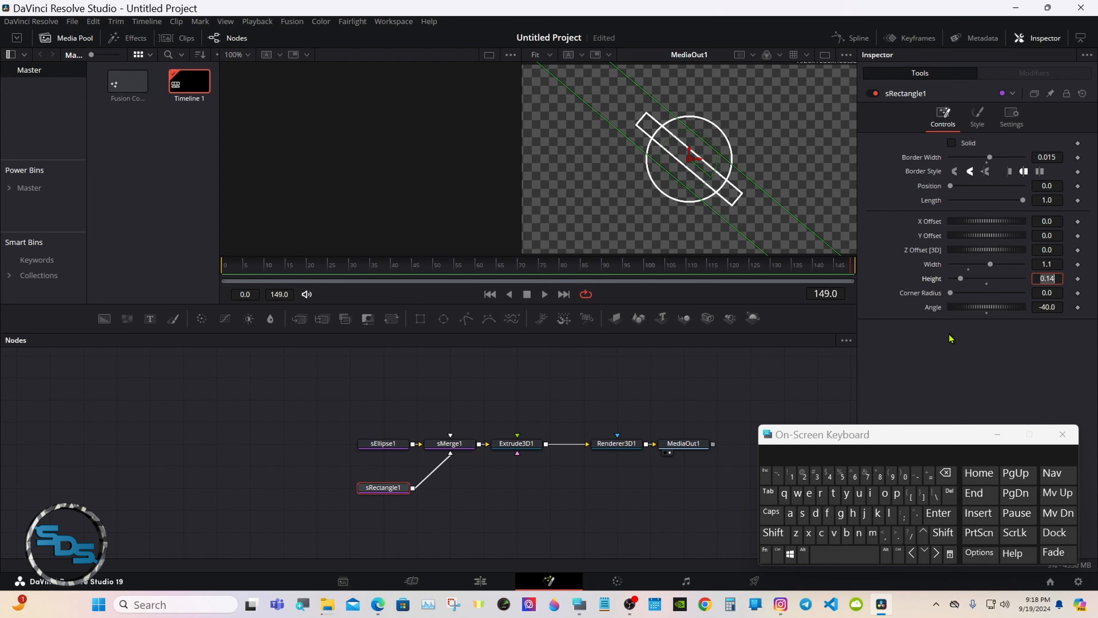
Copy sRectangle1 and paste it as a linked instance.
click(375, 496)
right_click(375, 495)
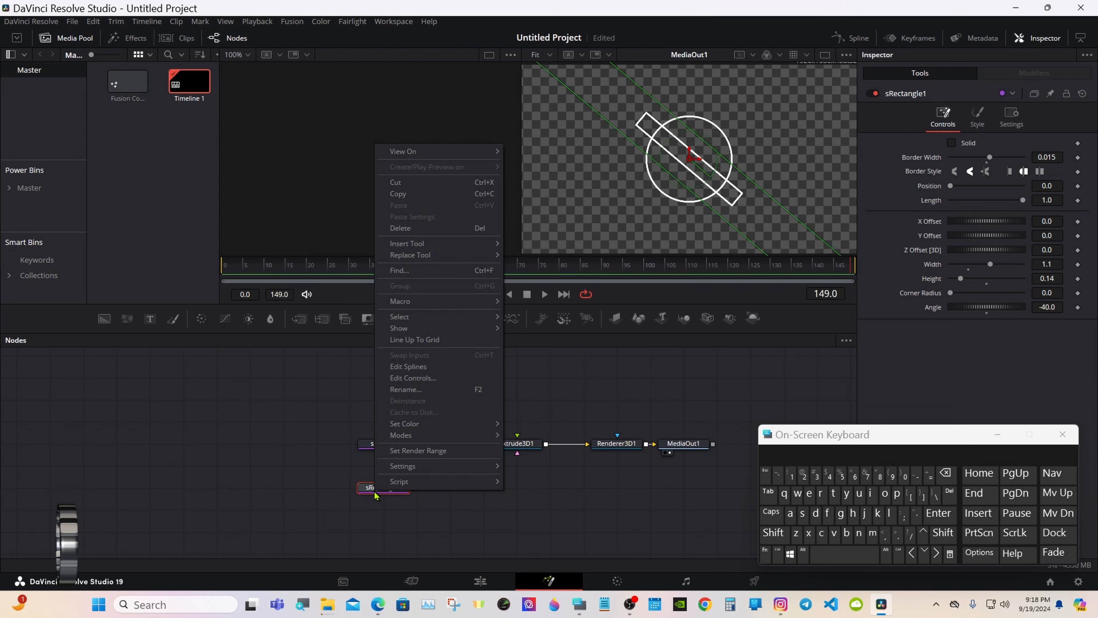
click(415, 200)
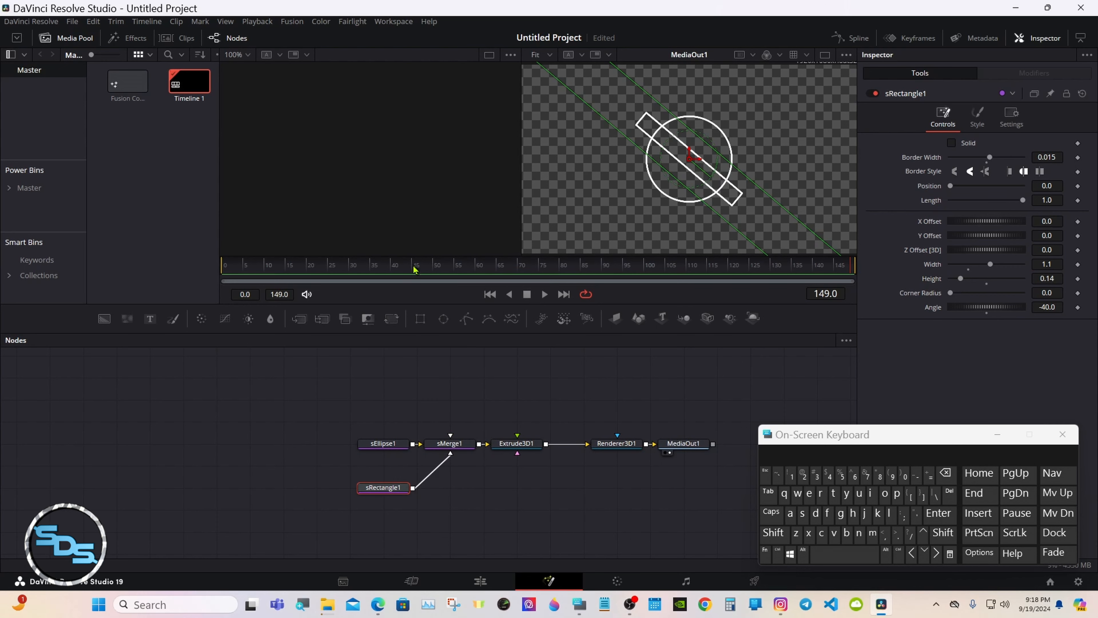
right_click(388, 533)
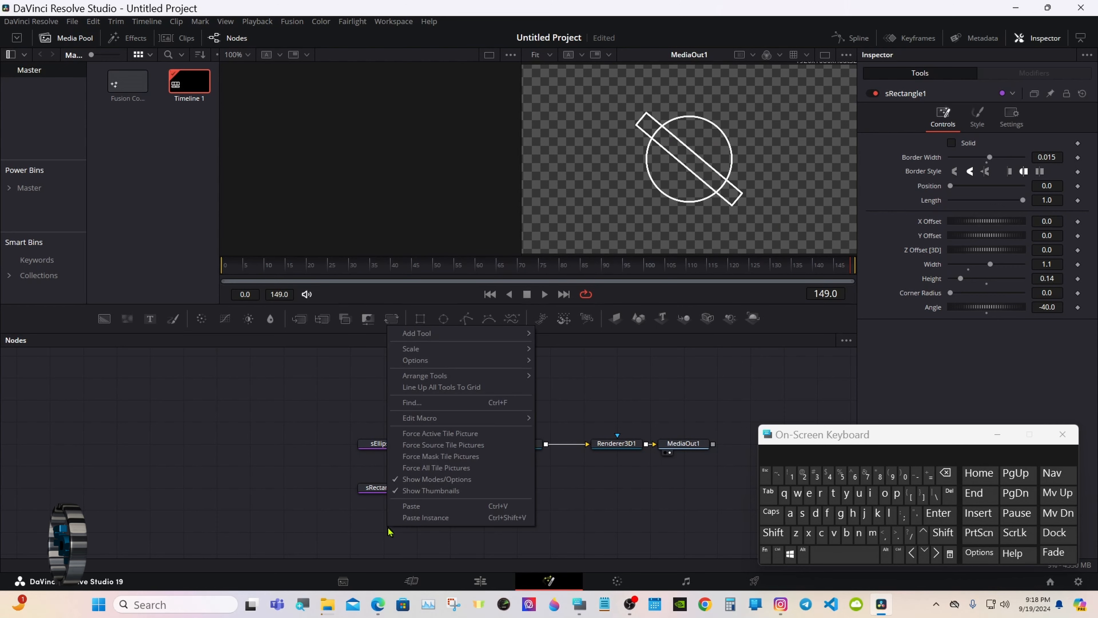
click(419, 524)
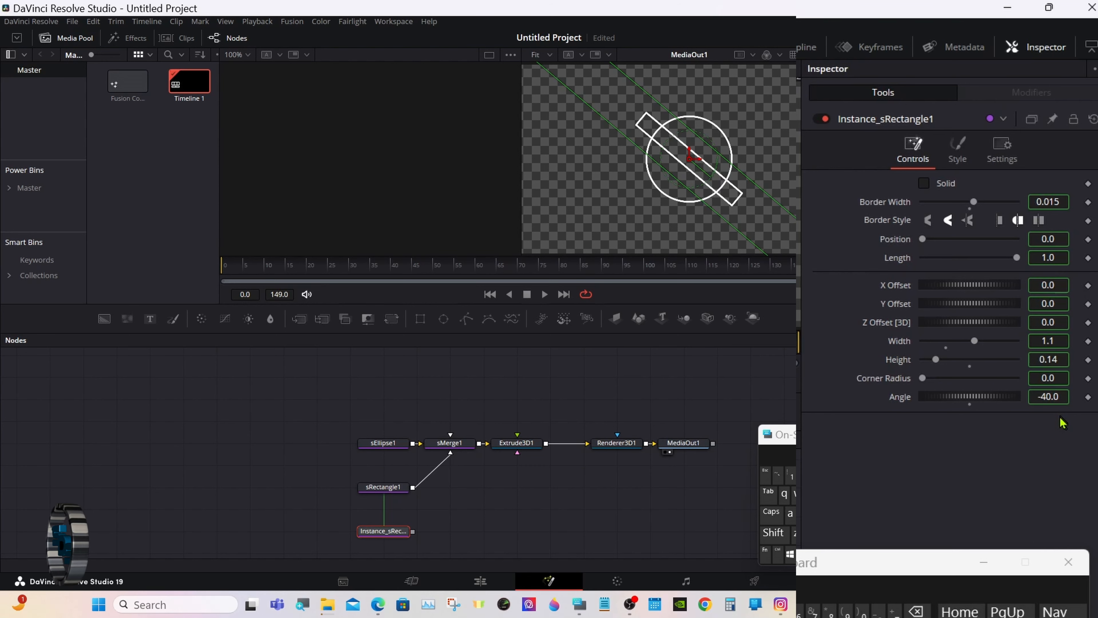
Deinstance the copy's X Offset and Y Offset from the original.
right_click(902, 293)
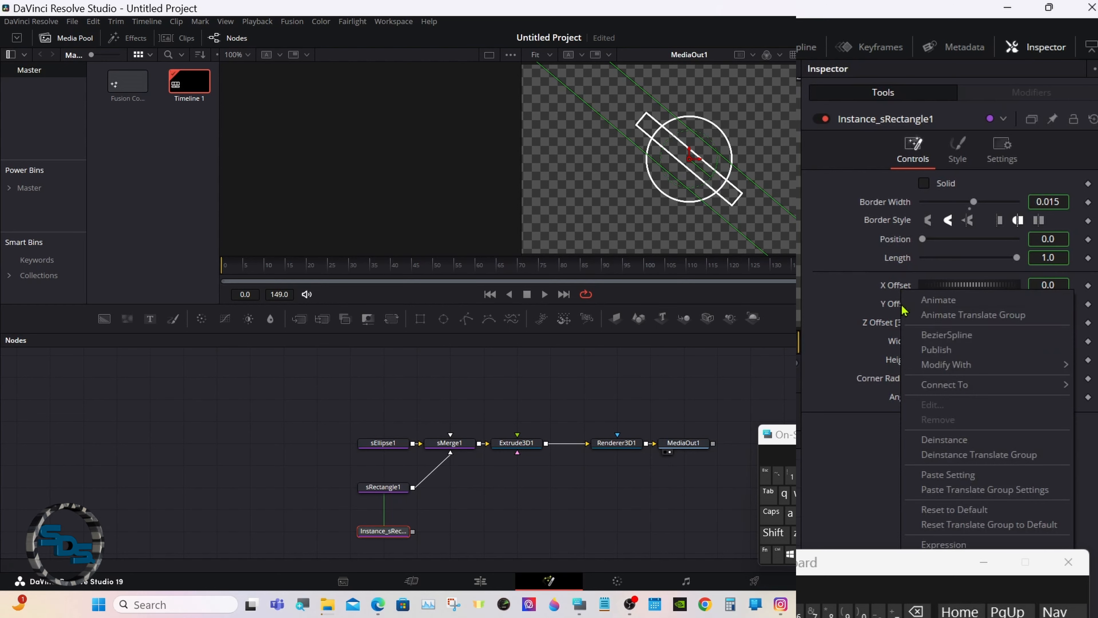
click(934, 440)
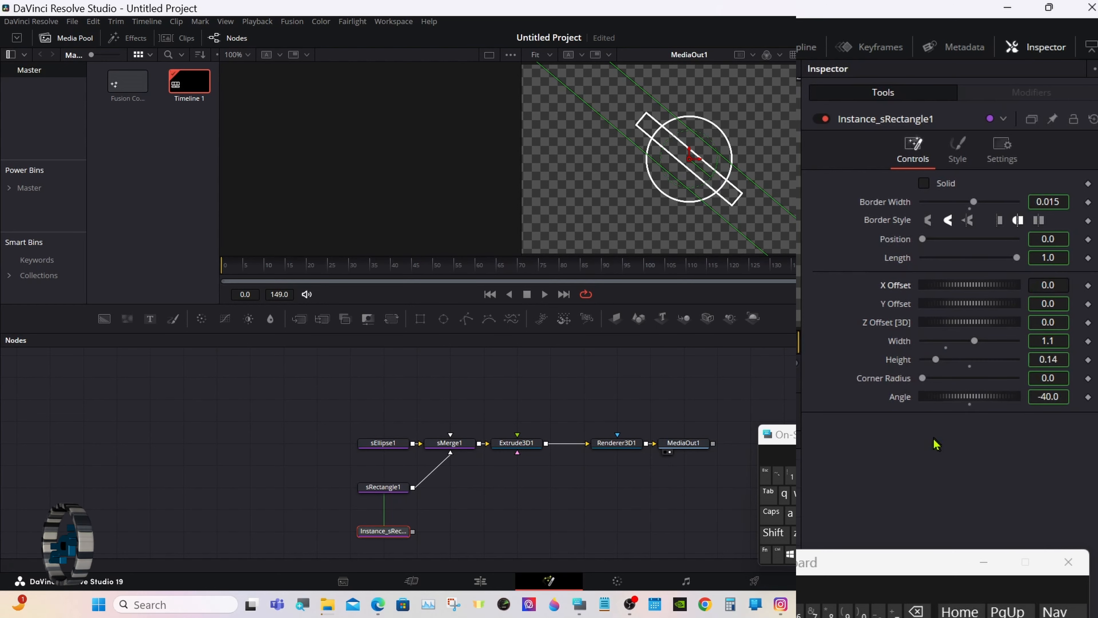
right_click(906, 306)
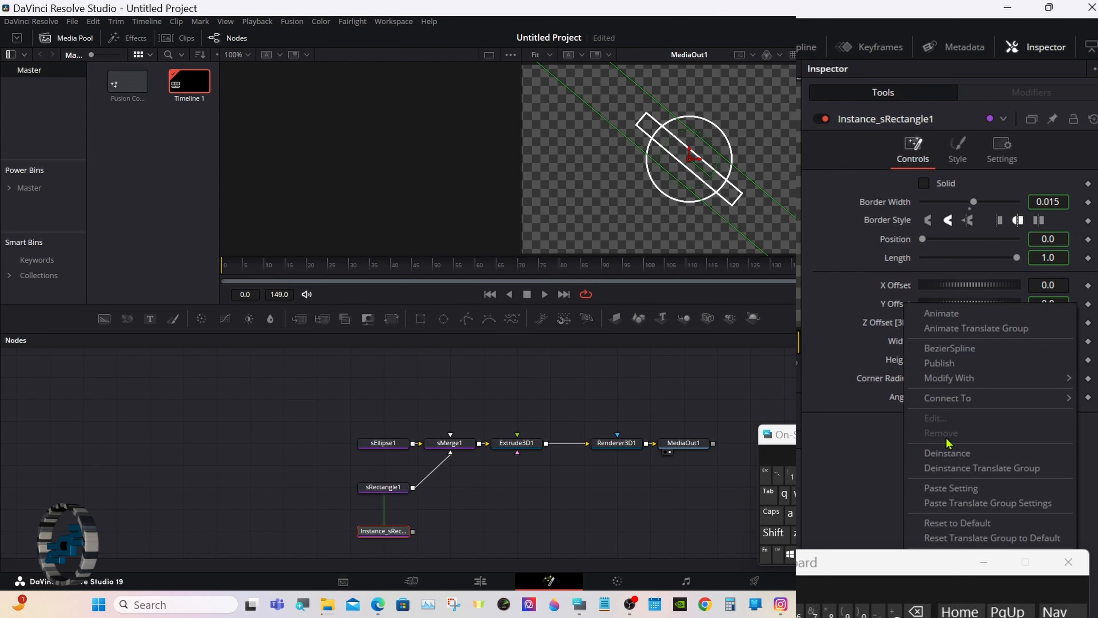
click(953, 455)
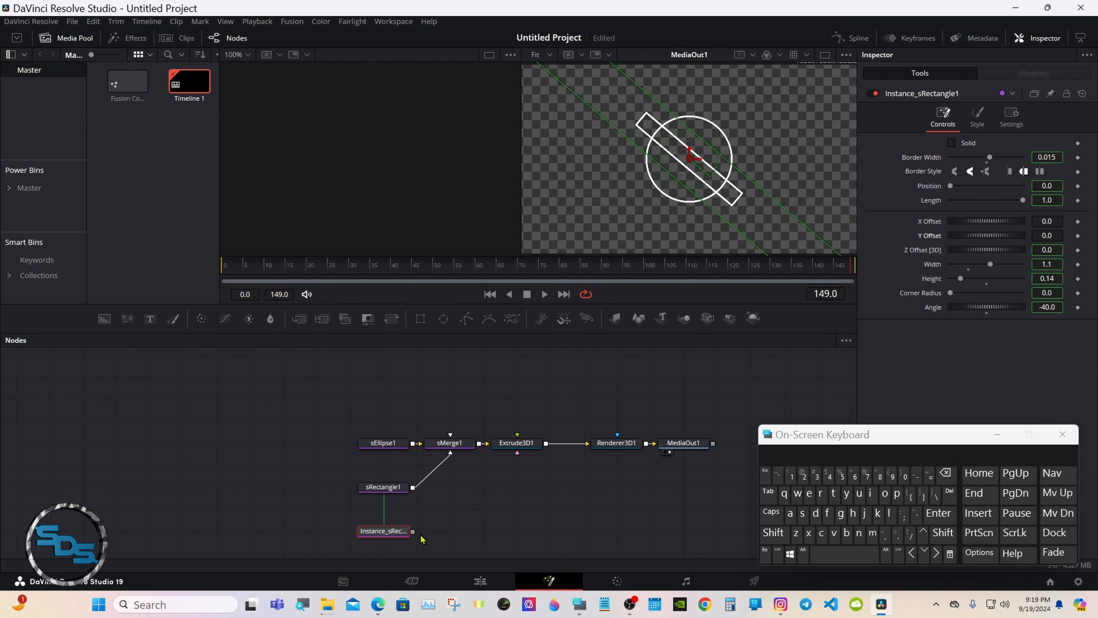
Feed Instance_sRectangle1 into sMerge1 and offset it to X -0.104, Y -0.1075 as a parallel bar.
drag(413, 536, 466, 451)
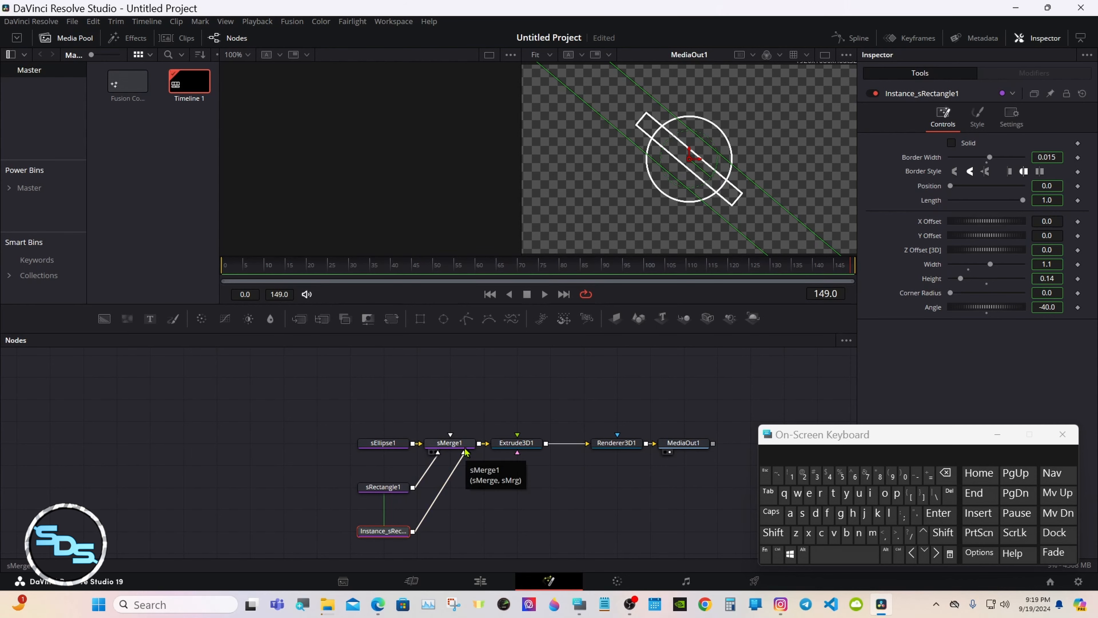
click(383, 487)
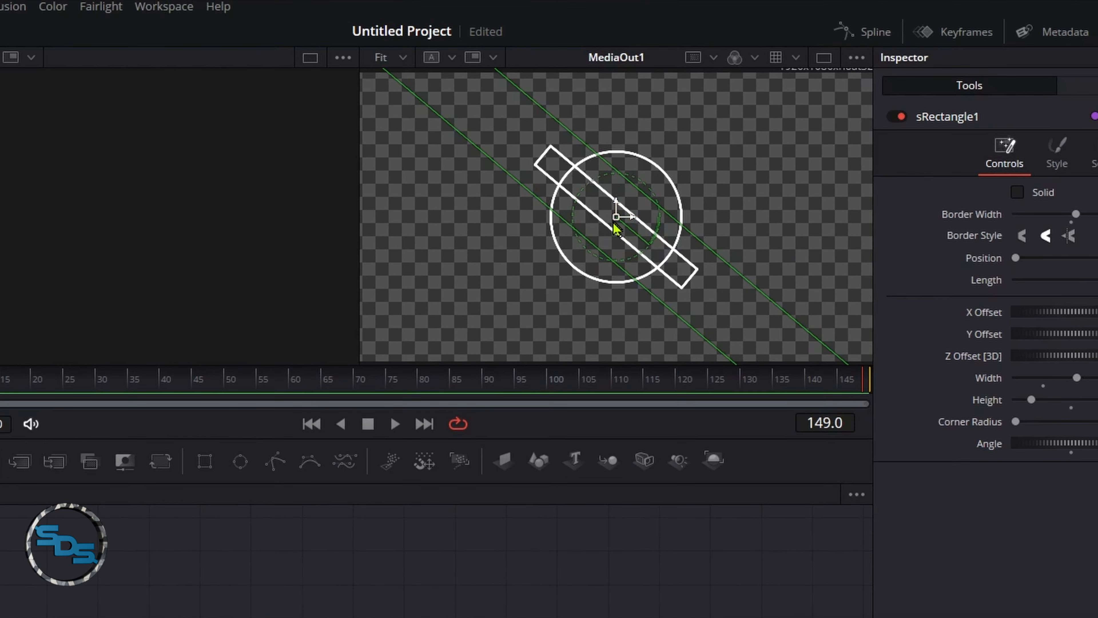
drag(617, 217, 668, 161)
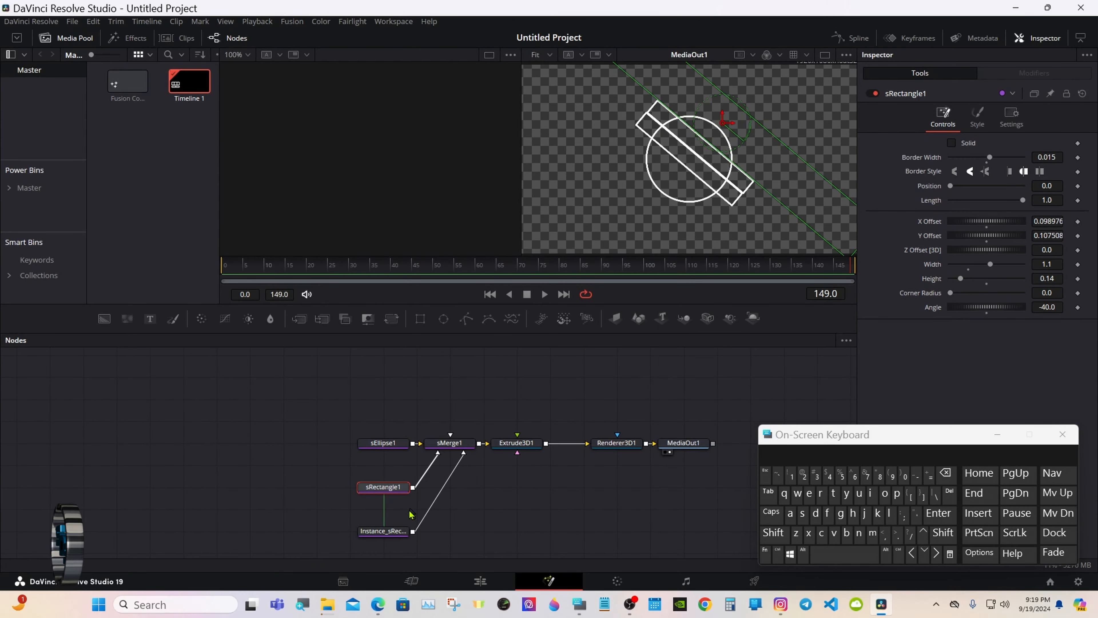
click(397, 533)
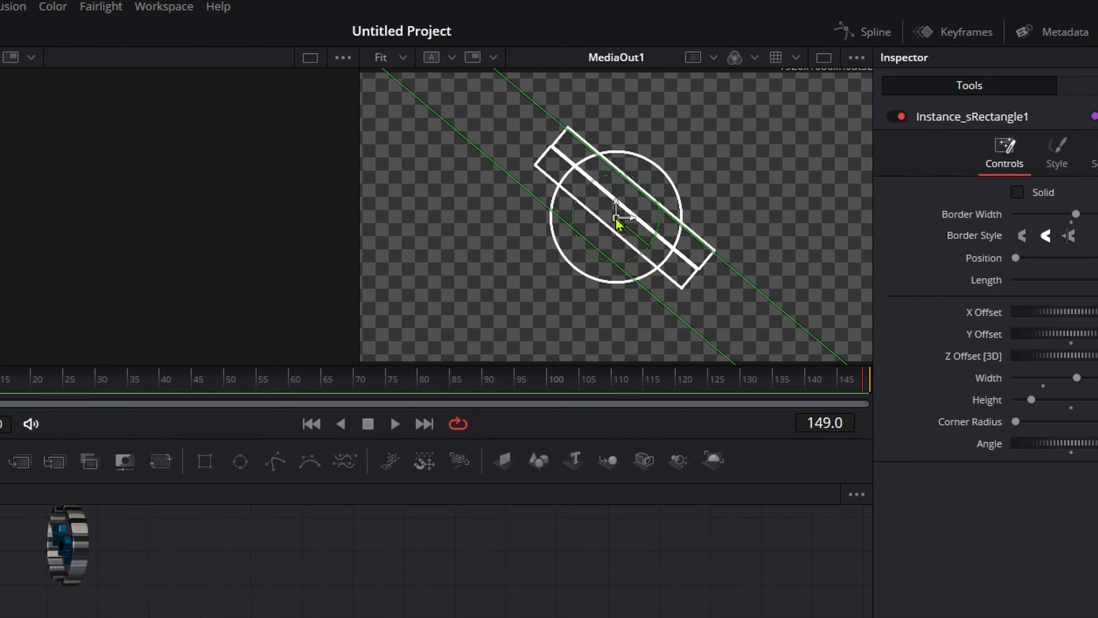
drag(617, 216, 563, 271)
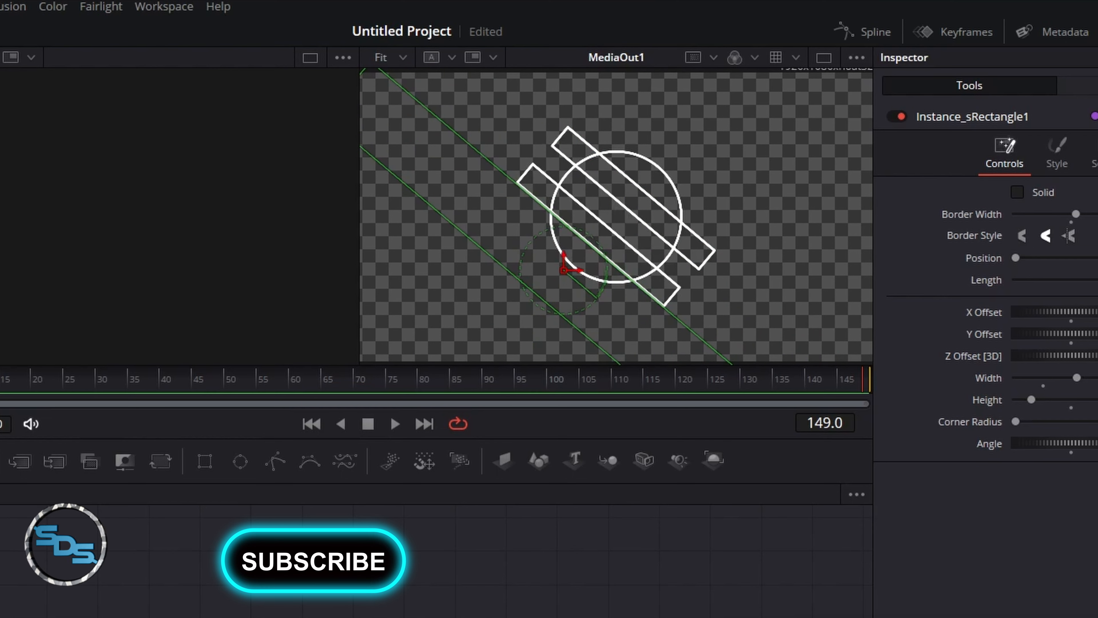
click(186, 614)
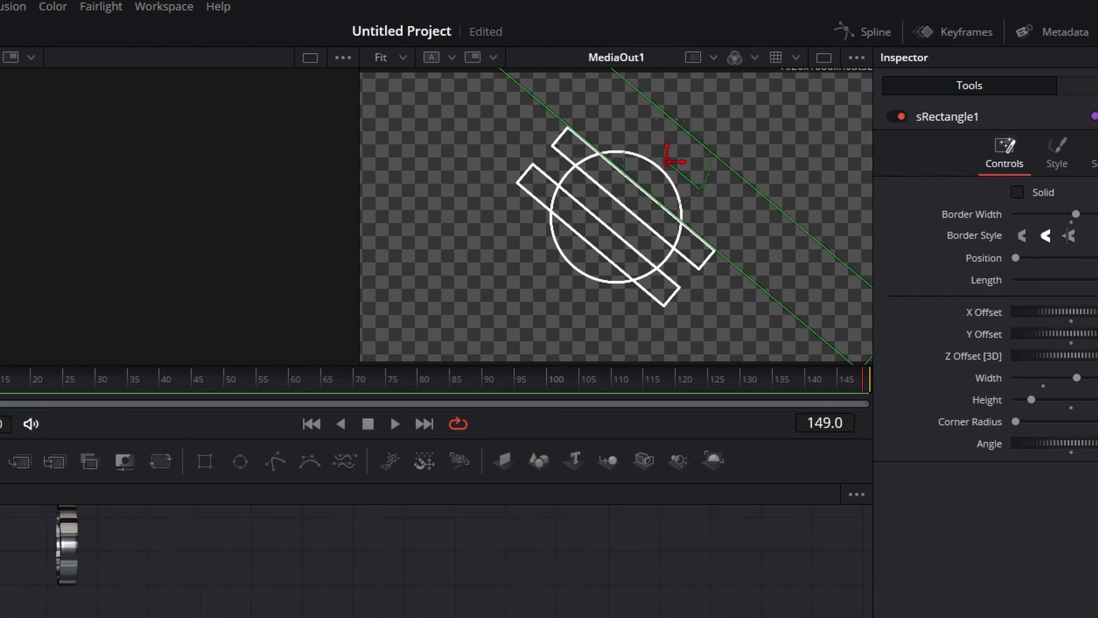
click(186, 614)
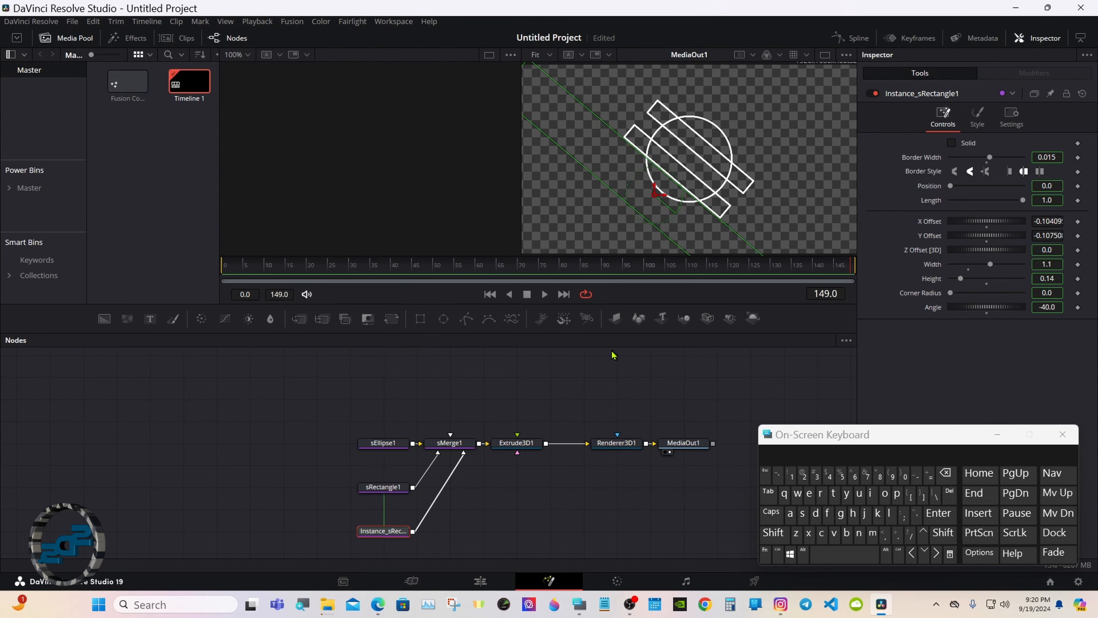
click(613, 354)
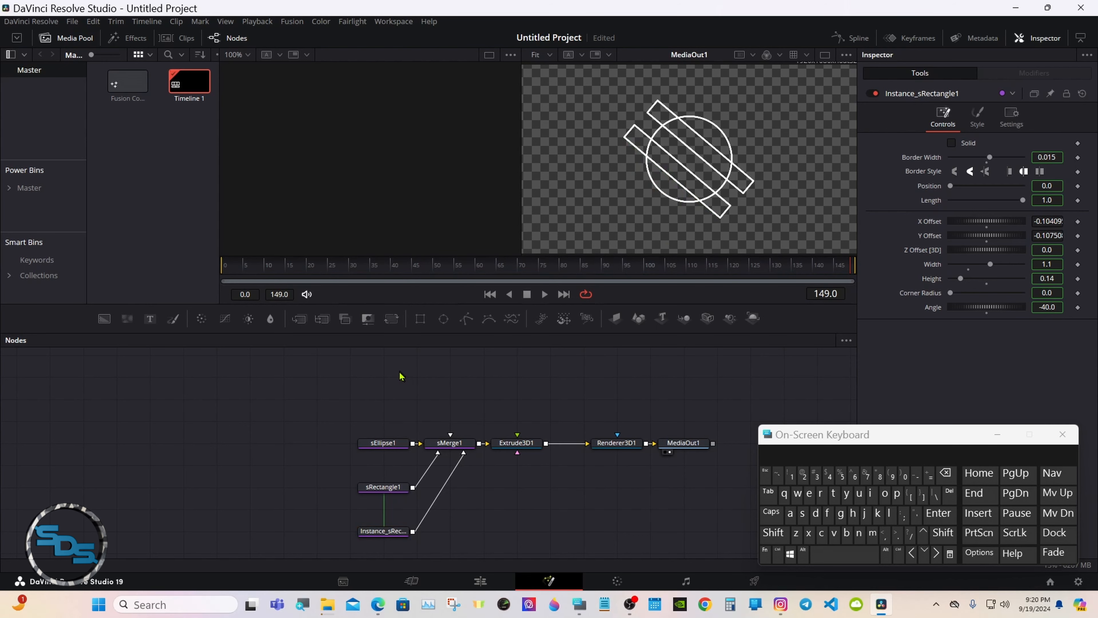
Add an sText node and connect it into sMerge1.
click(774, 535)
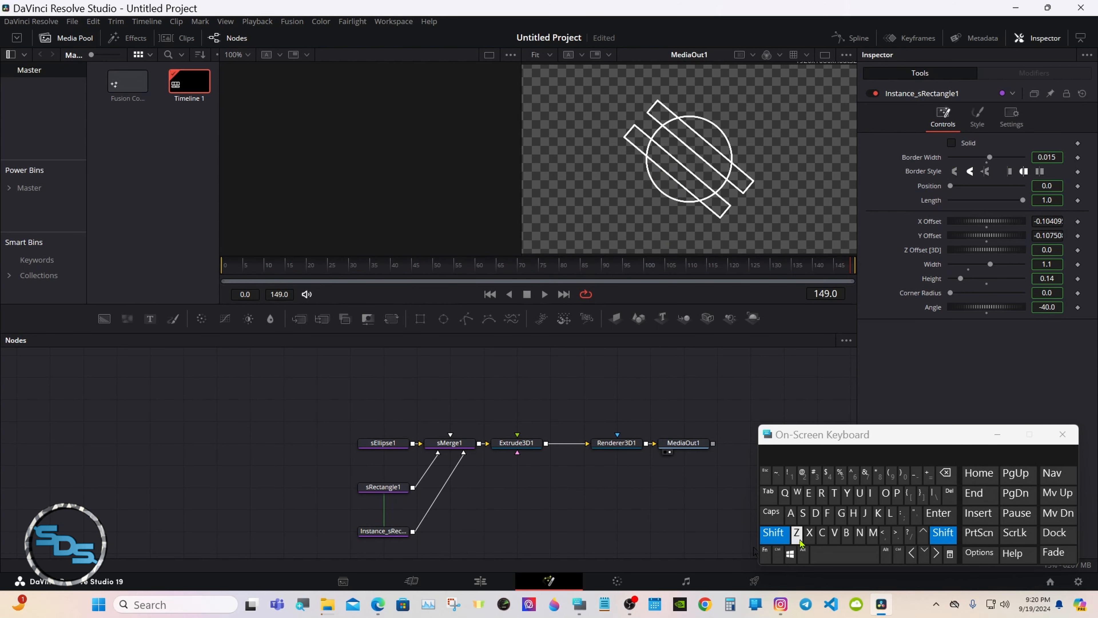
click(841, 553)
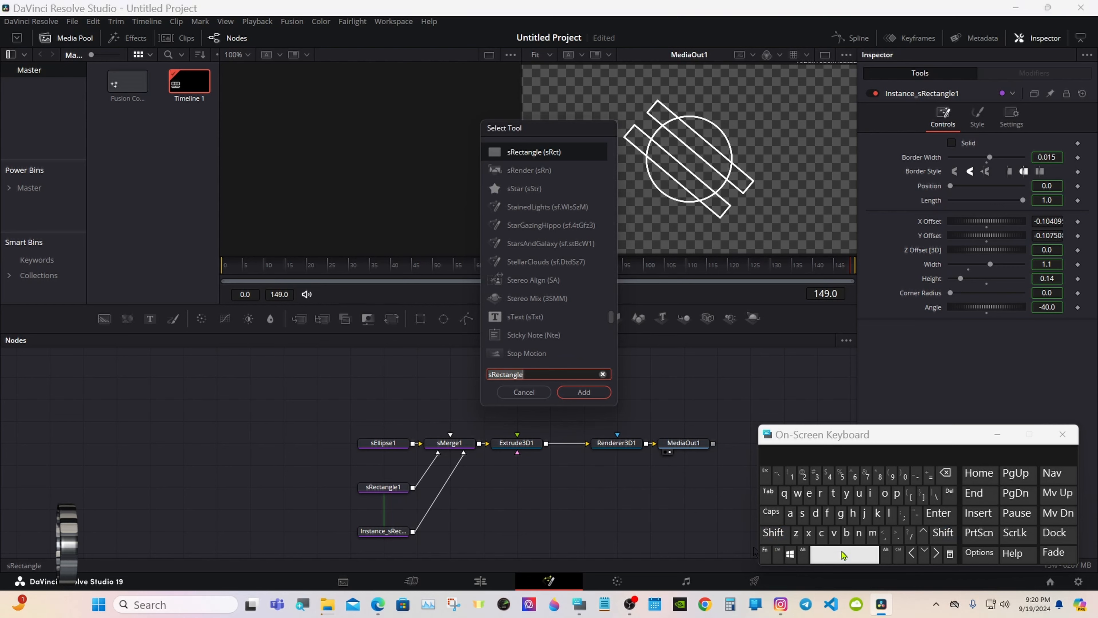
click(802, 513)
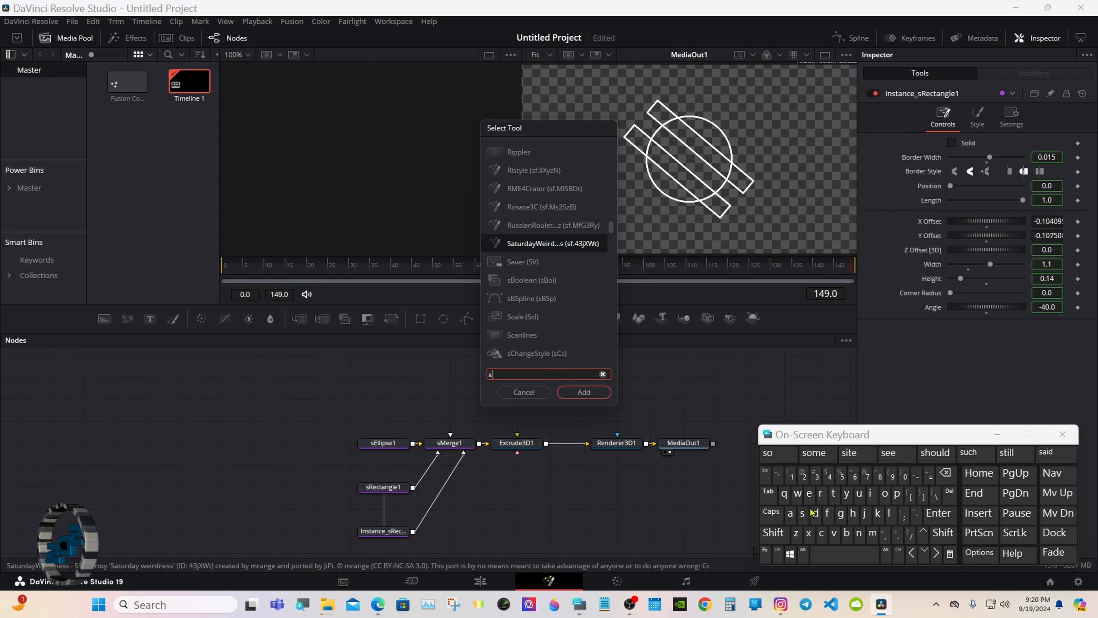
click(833, 493)
click(809, 494)
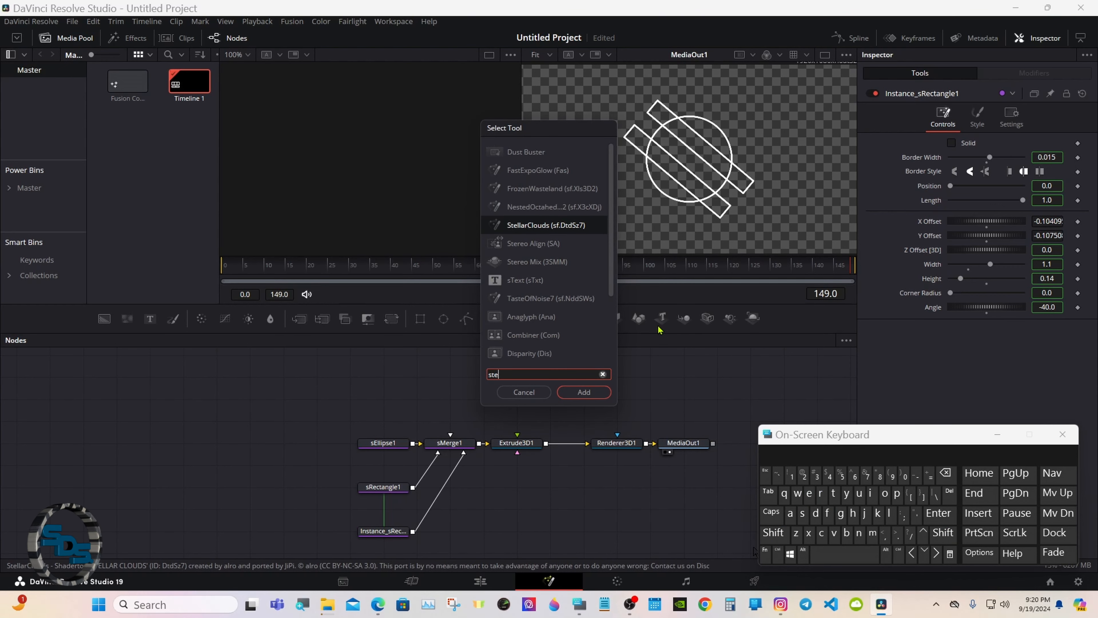
click(543, 286)
click(570, 394)
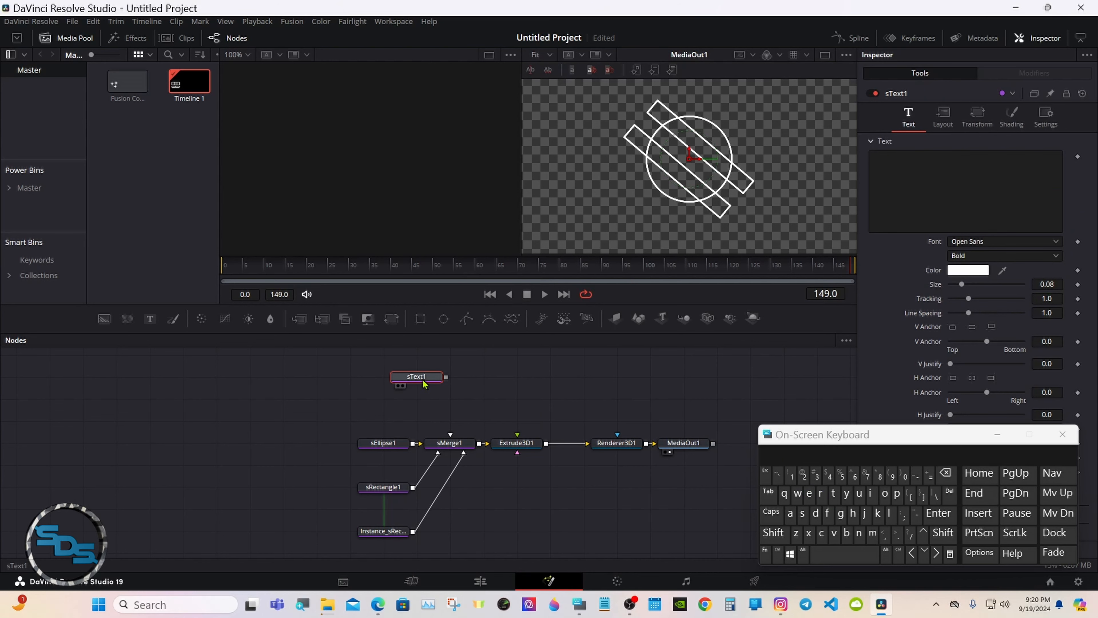
drag(426, 380, 437, 434)
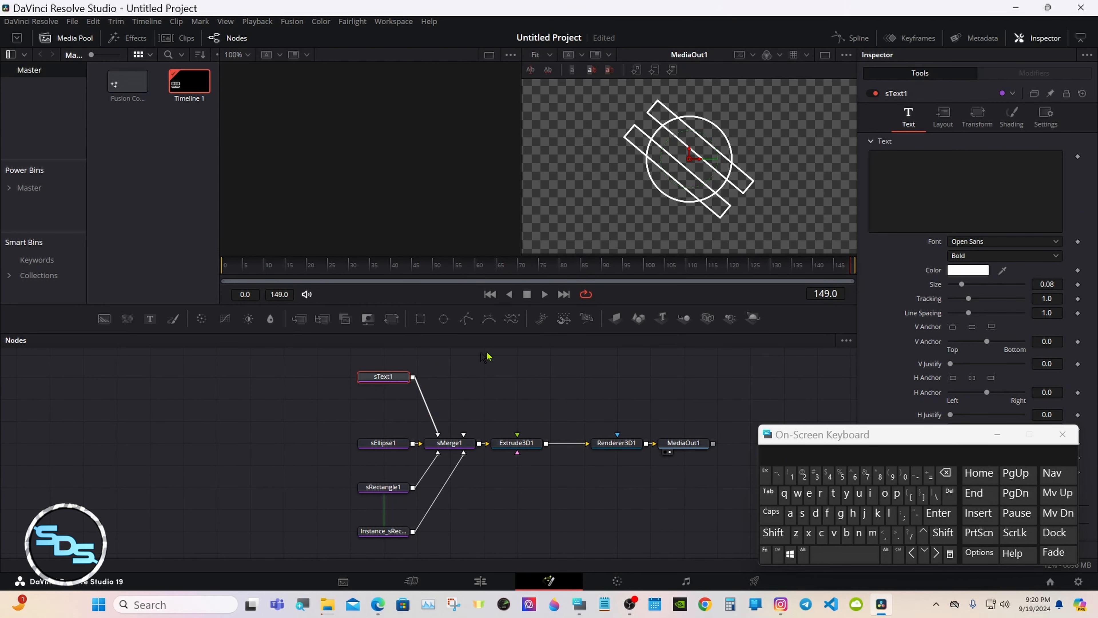
Enter the badge's label text in the sText1 Inspector.
click(924, 161)
click(774, 533)
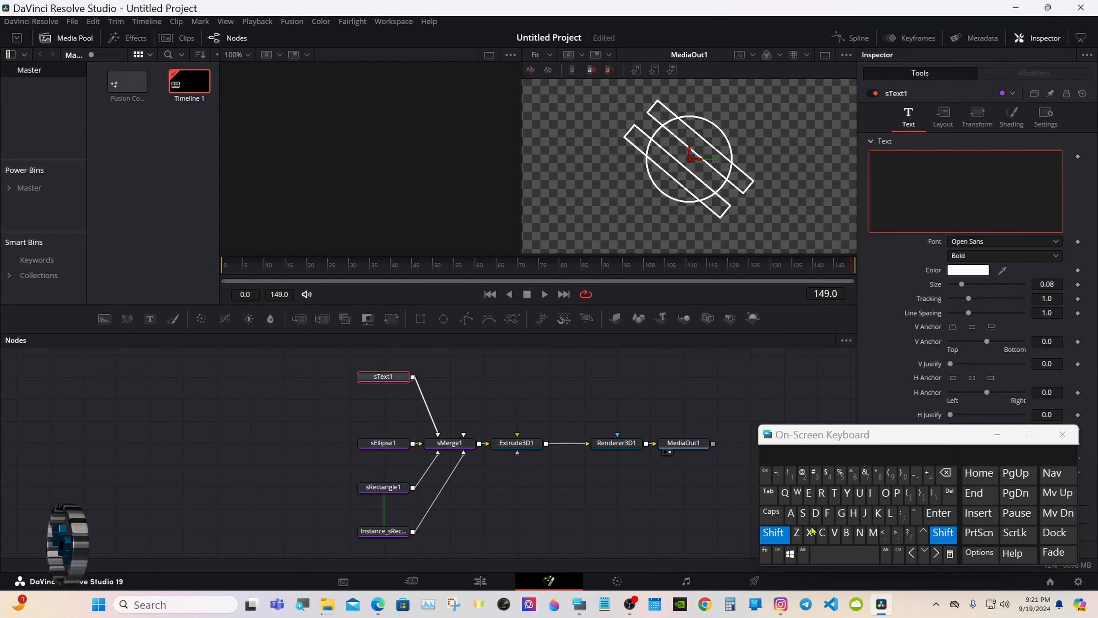
click(878, 514)
click(810, 493)
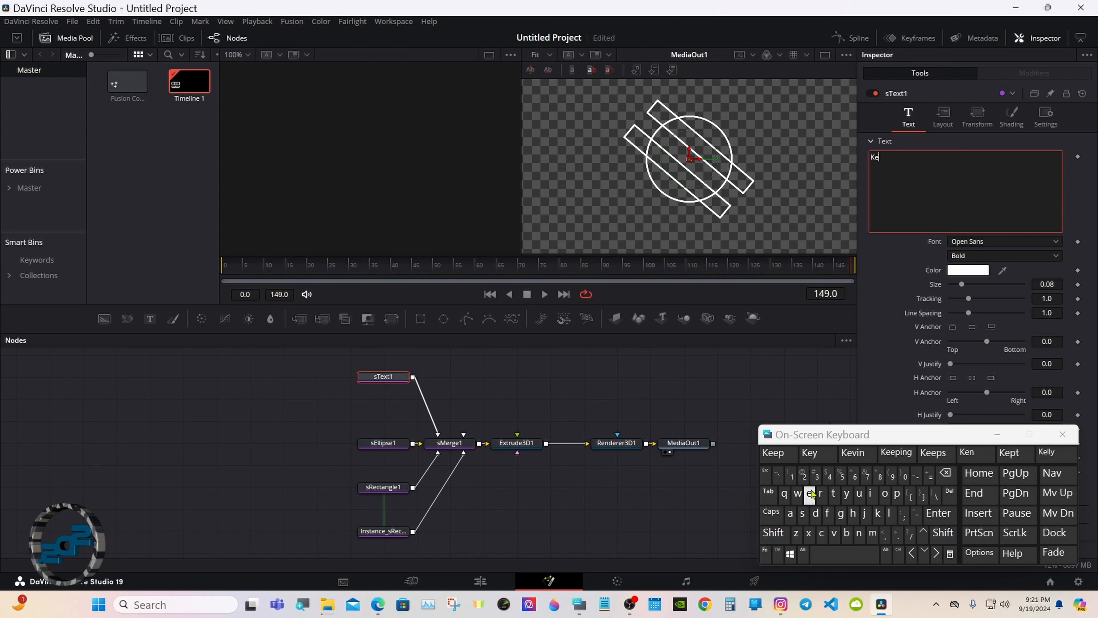
click(859, 533)
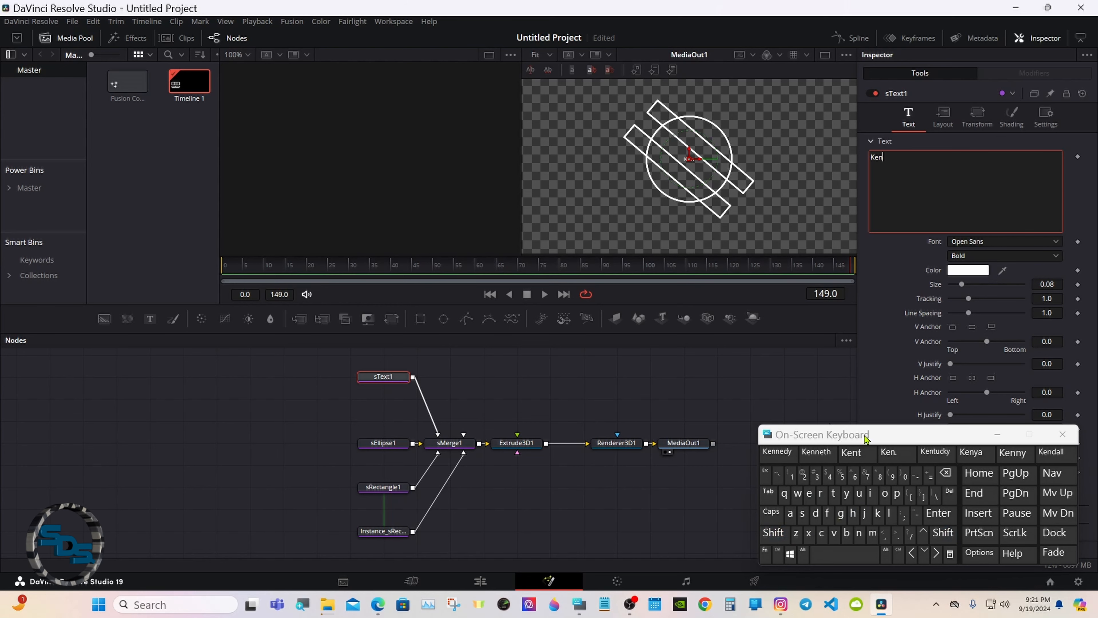
drag(864, 435, 687, 456)
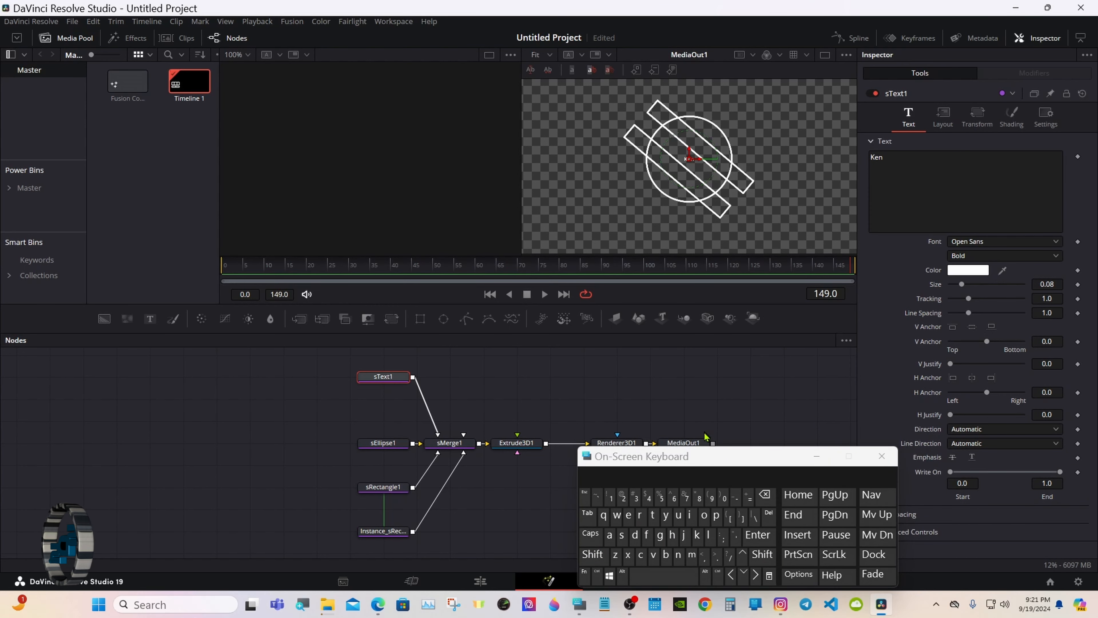
Set the text Size to 0.2.
drag(961, 284, 976, 286)
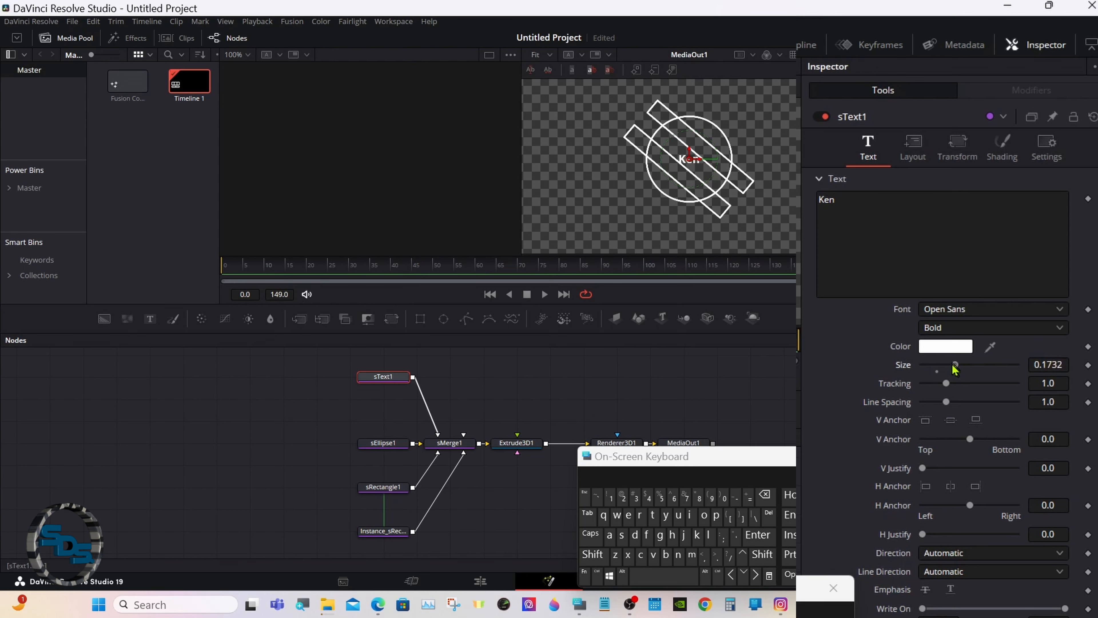
drag(953, 365, 966, 367)
click(1062, 363)
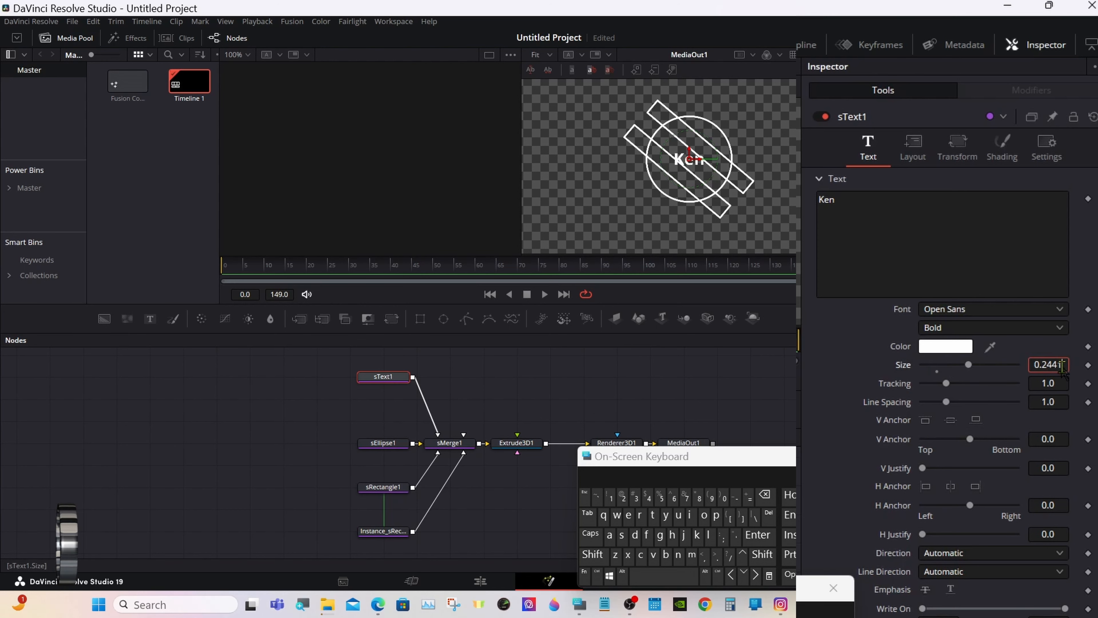
click(770, 494)
click(769, 495)
click(770, 495)
click(757, 534)
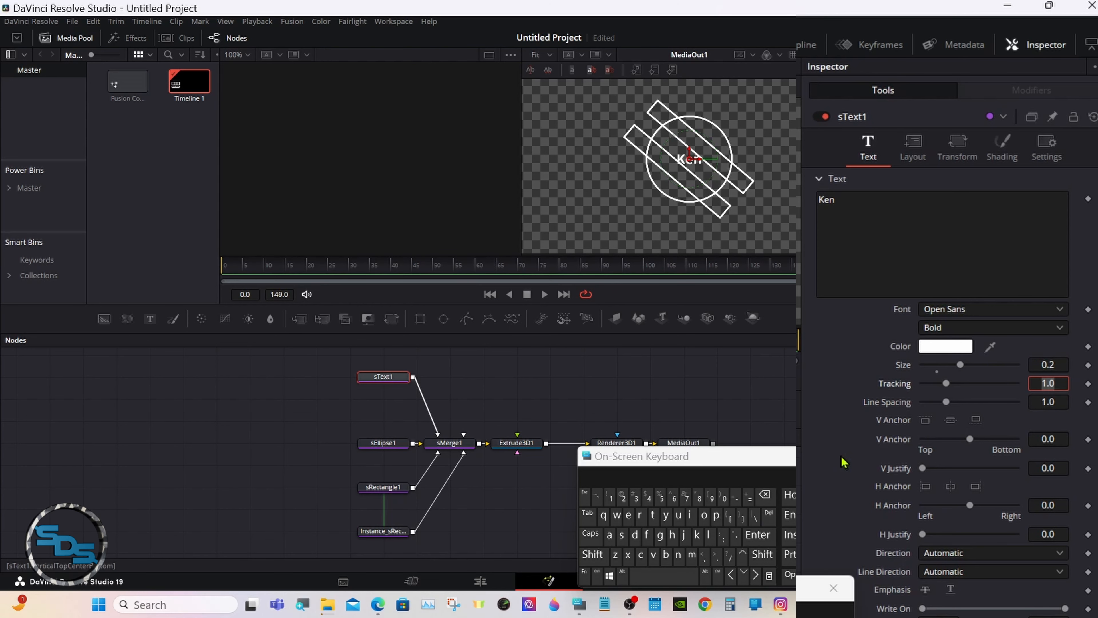
click(913, 149)
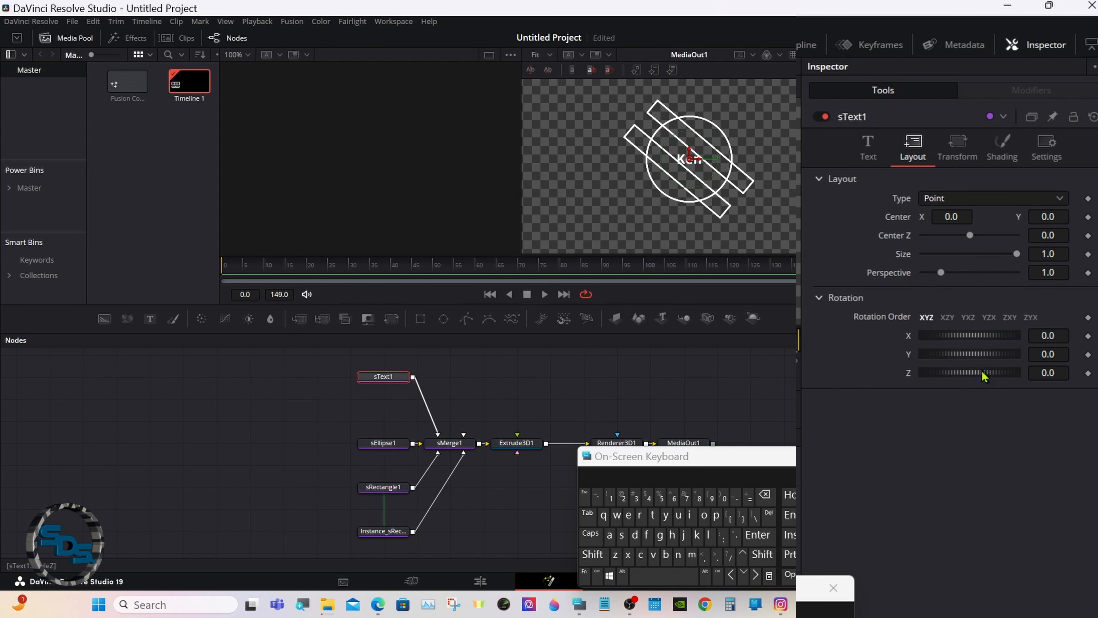
Set the sText1 Rotation Z to -40 so the label aligns with the bars.
drag(984, 375, 977, 380)
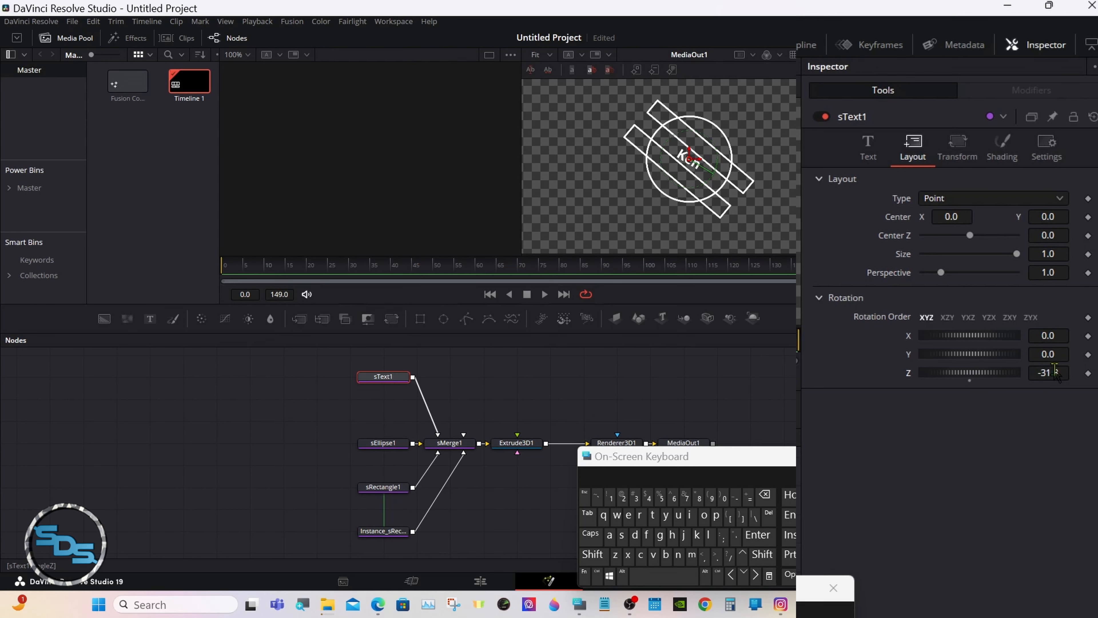
click(1051, 372)
click(764, 495)
click(764, 496)
click(764, 495)
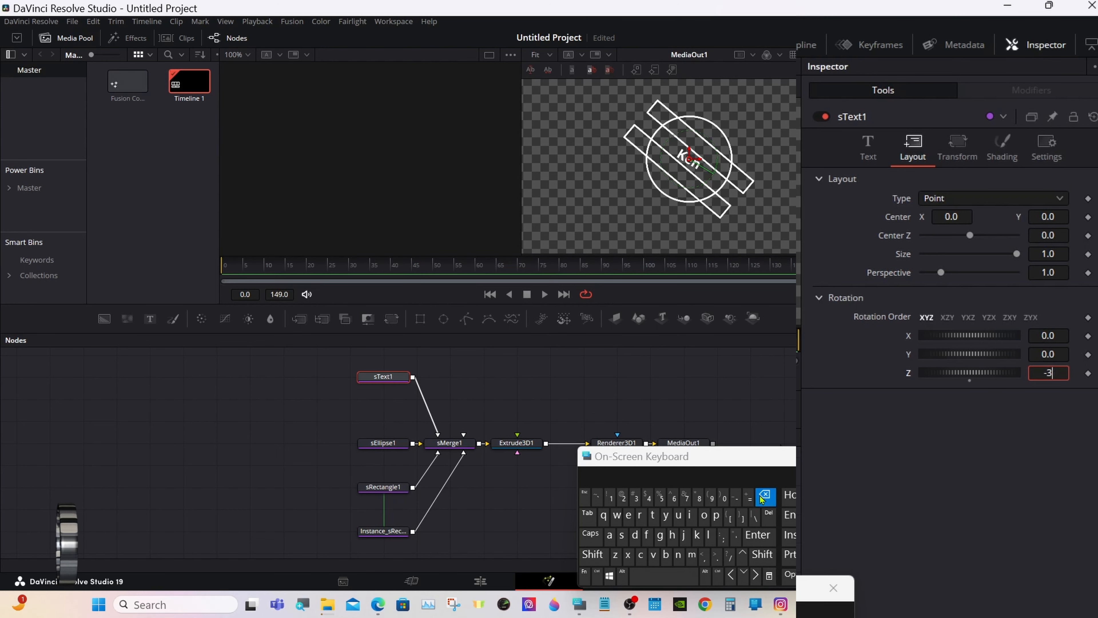
click(765, 495)
click(649, 499)
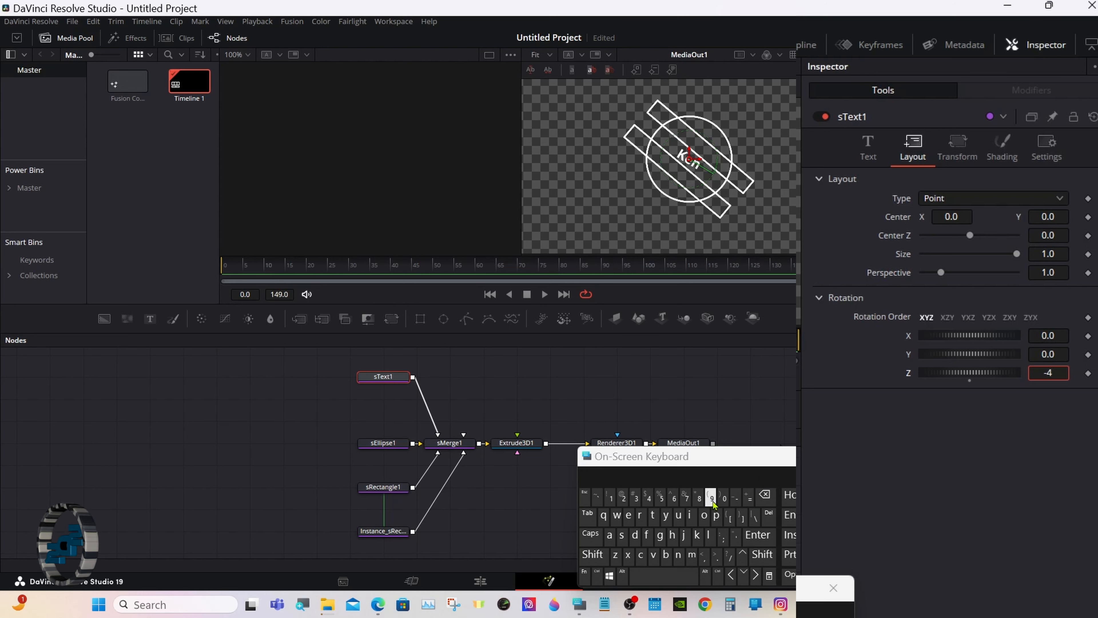
click(724, 498)
click(755, 533)
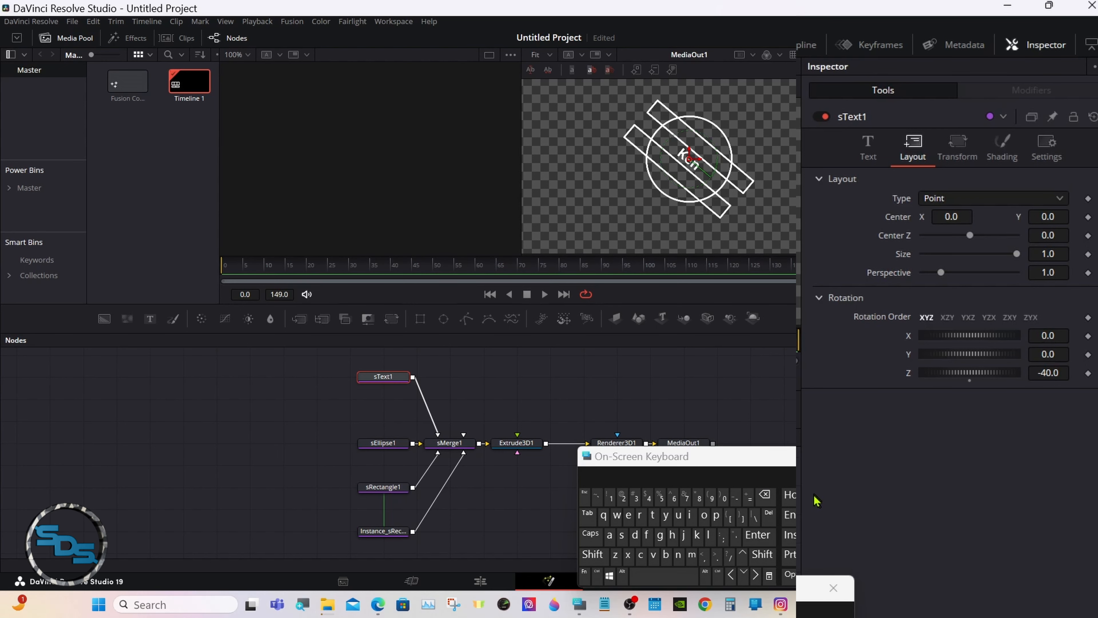
click(870, 154)
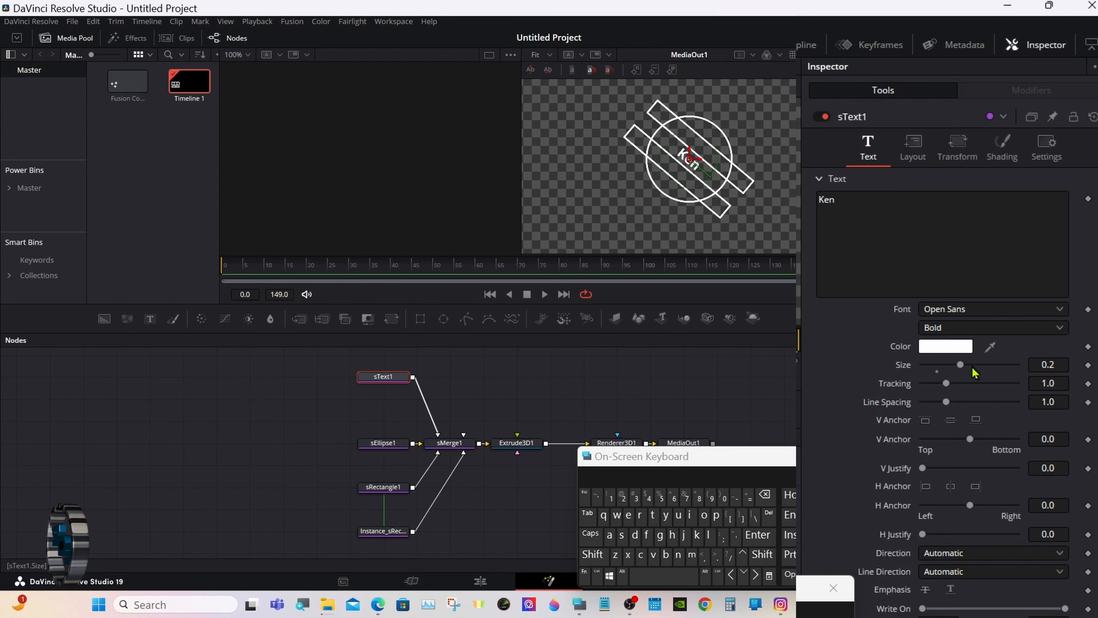
Set the sText1 label to size 0.25 with the Open Sans Semibold weight.
drag(1045, 365, 1062, 365)
drag(609, 286, 746, 279)
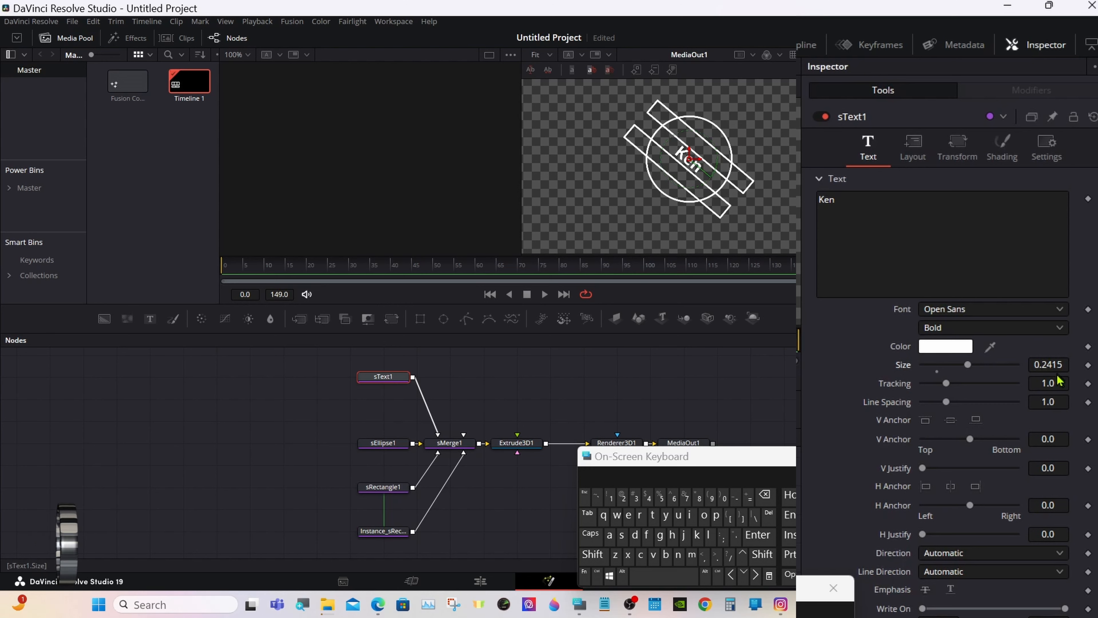
click(1062, 364)
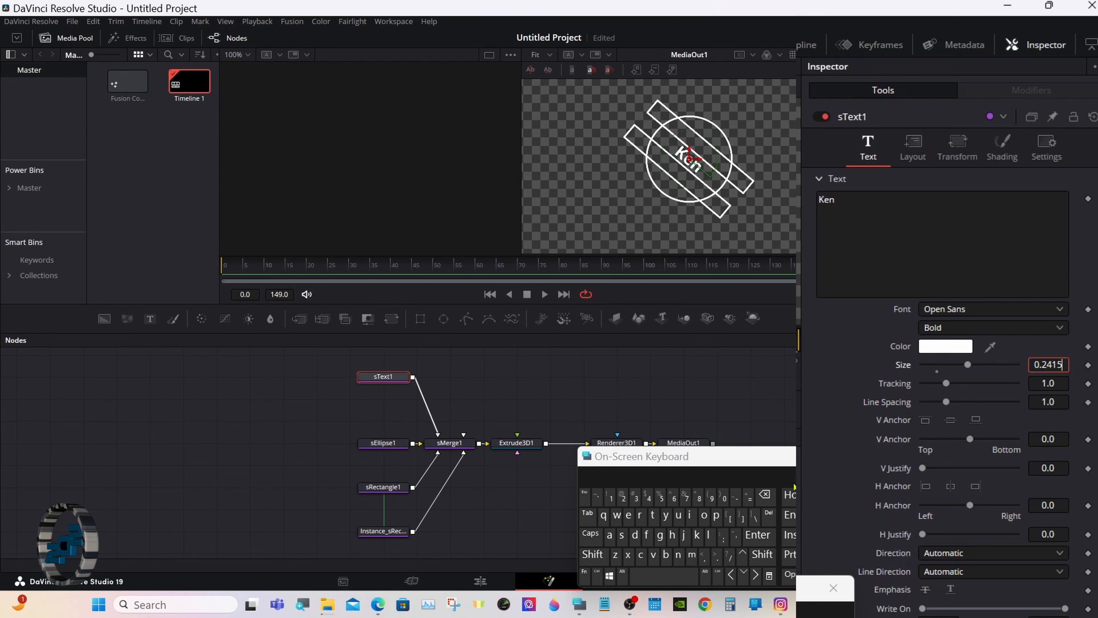
click(774, 498)
click(774, 498)
click(774, 499)
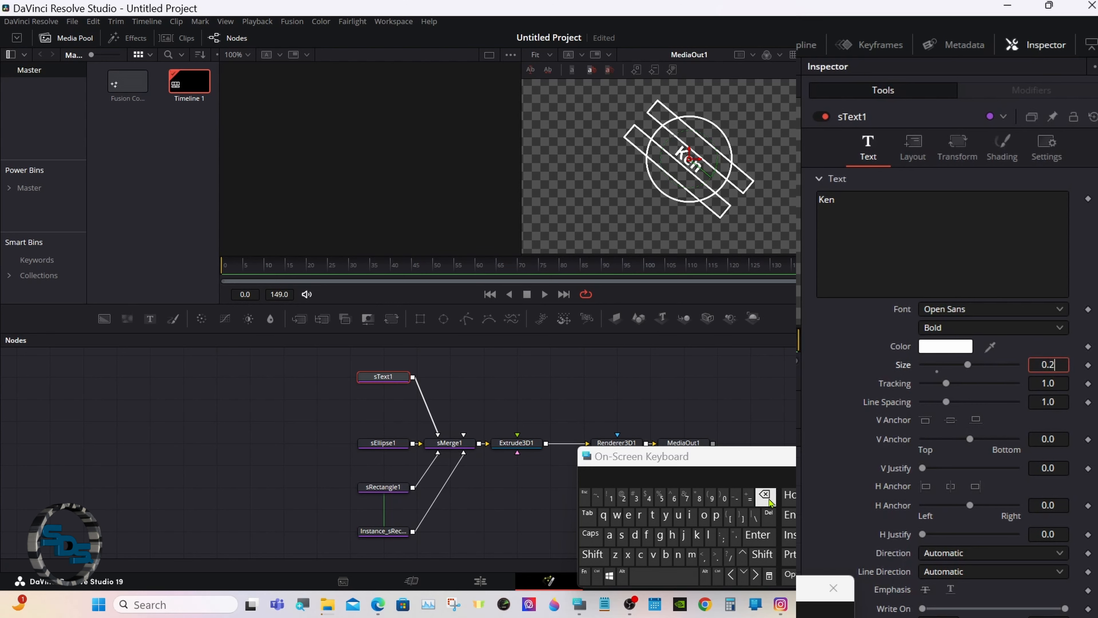
click(662, 498)
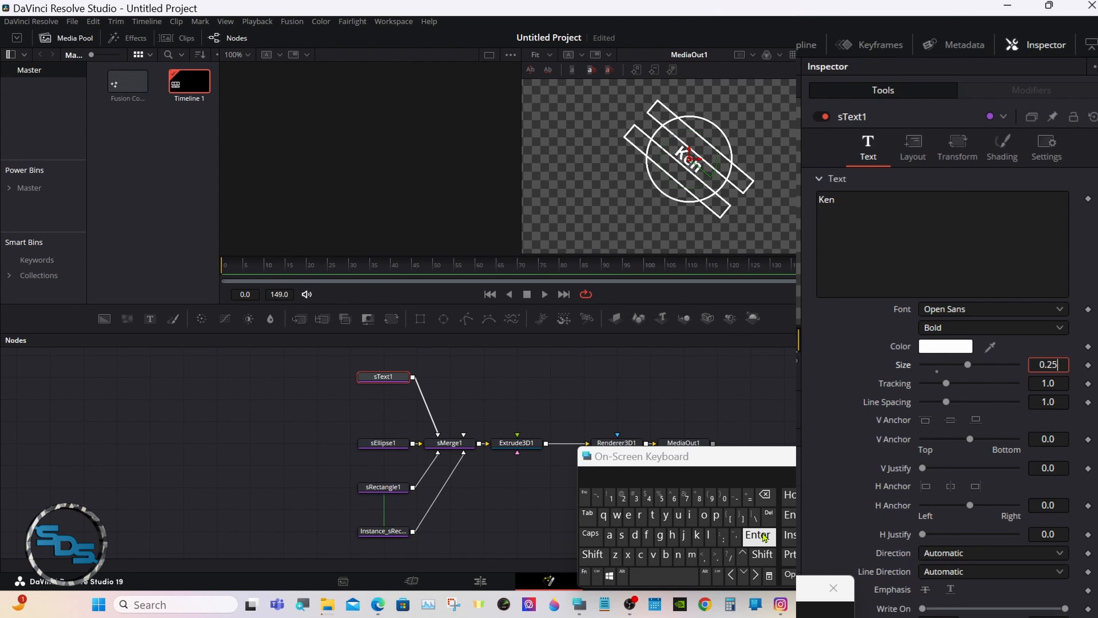
click(770, 536)
click(937, 331)
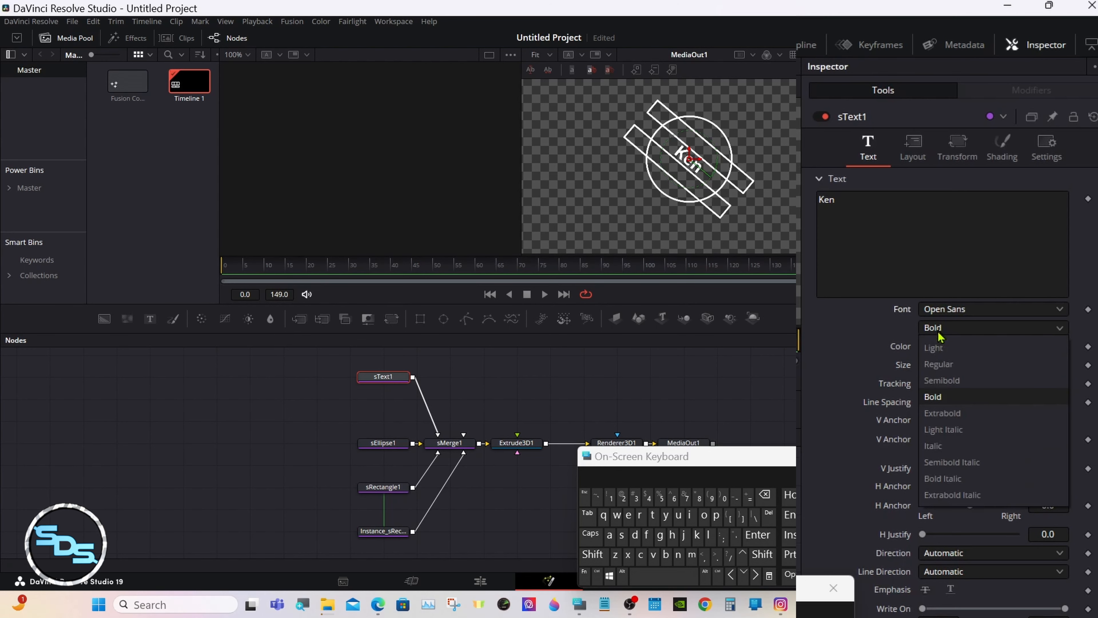
click(945, 381)
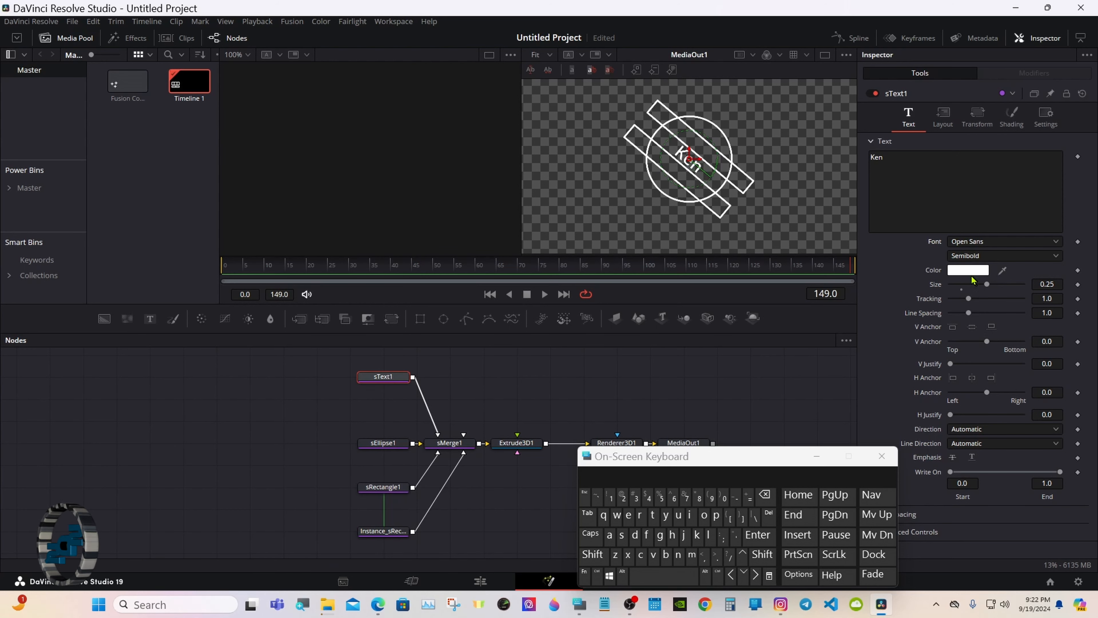
Copy sText1 and paste two instances of it into the node graph.
right_click(393, 379)
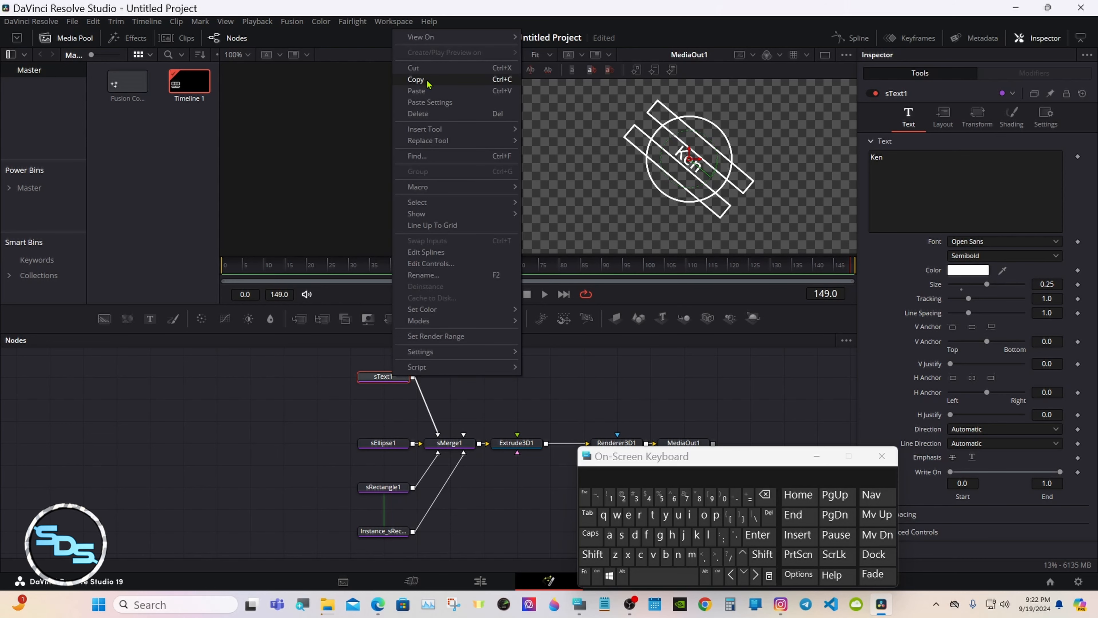
click(416, 80)
click(462, 378)
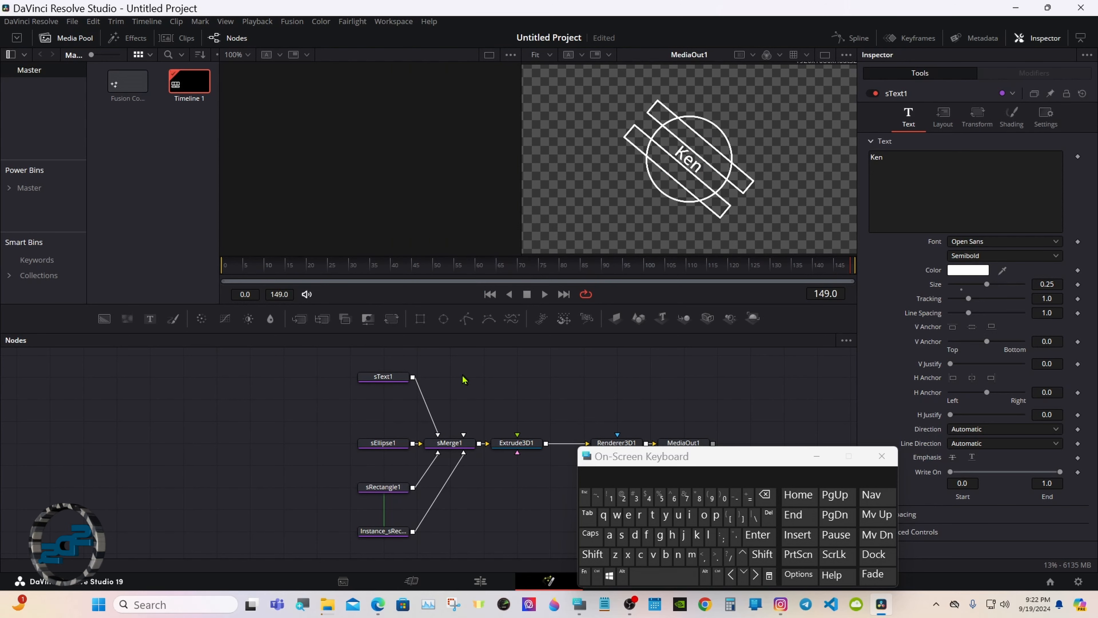
right_click(463, 380)
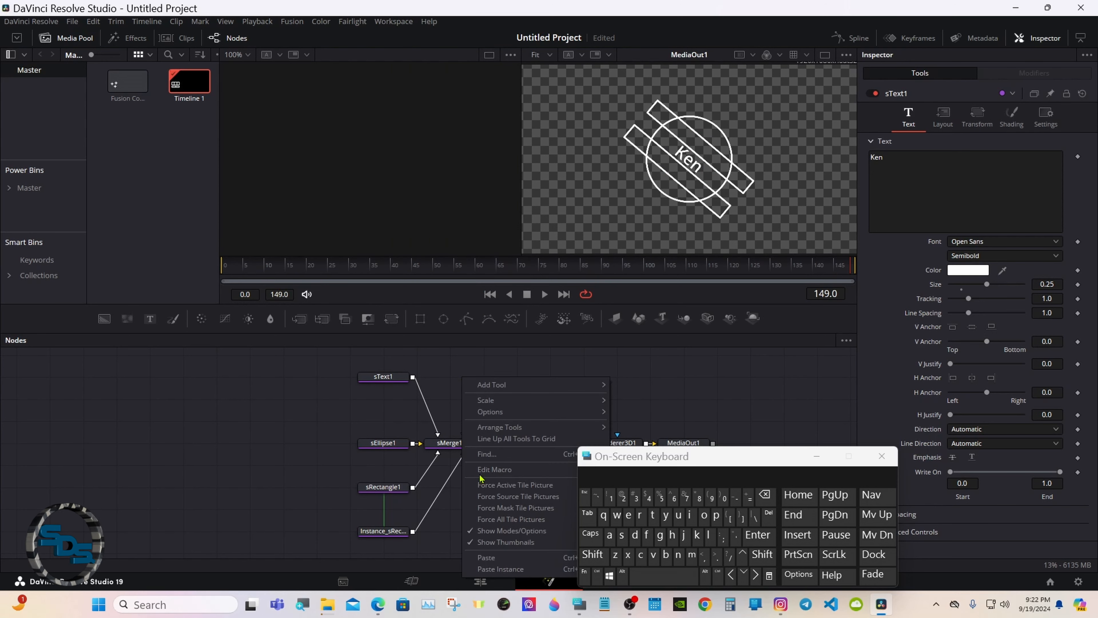
click(485, 569)
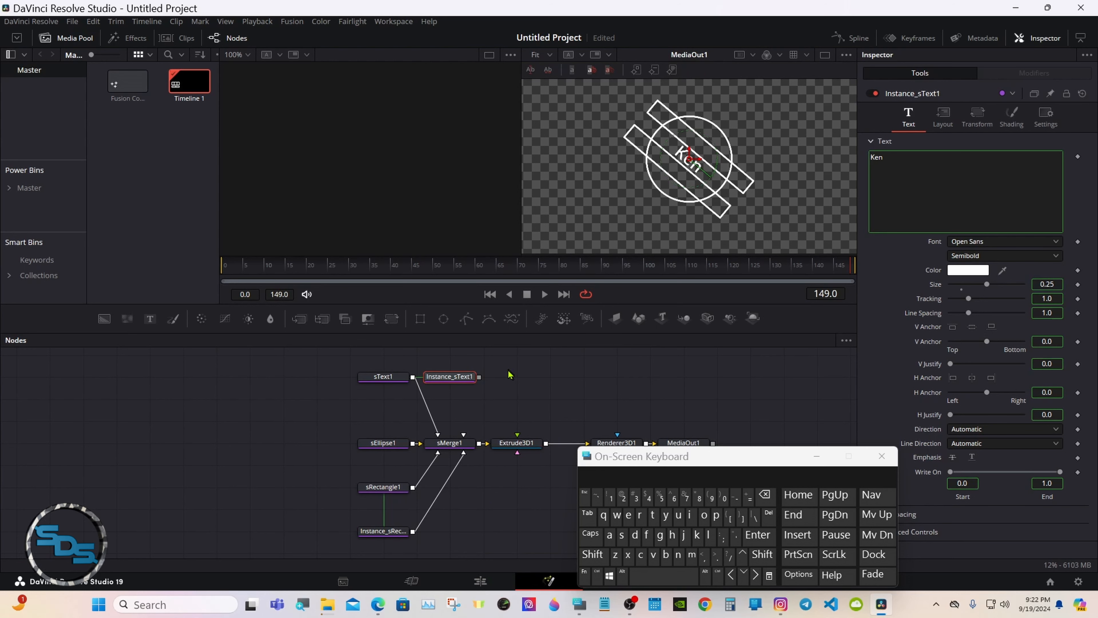
click(510, 377)
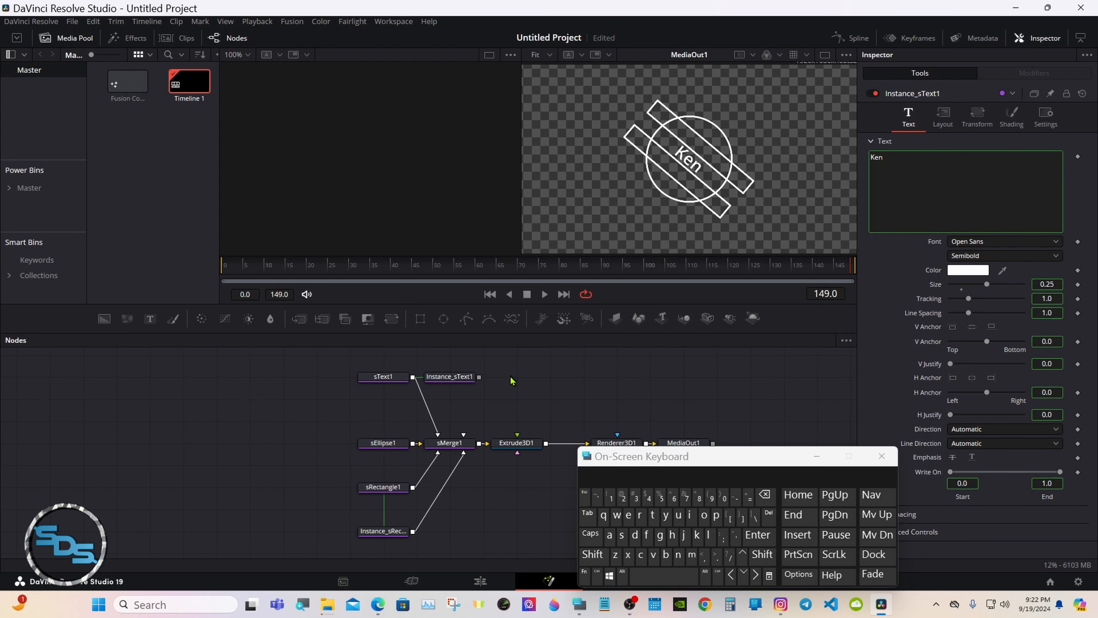
right_click(511, 381)
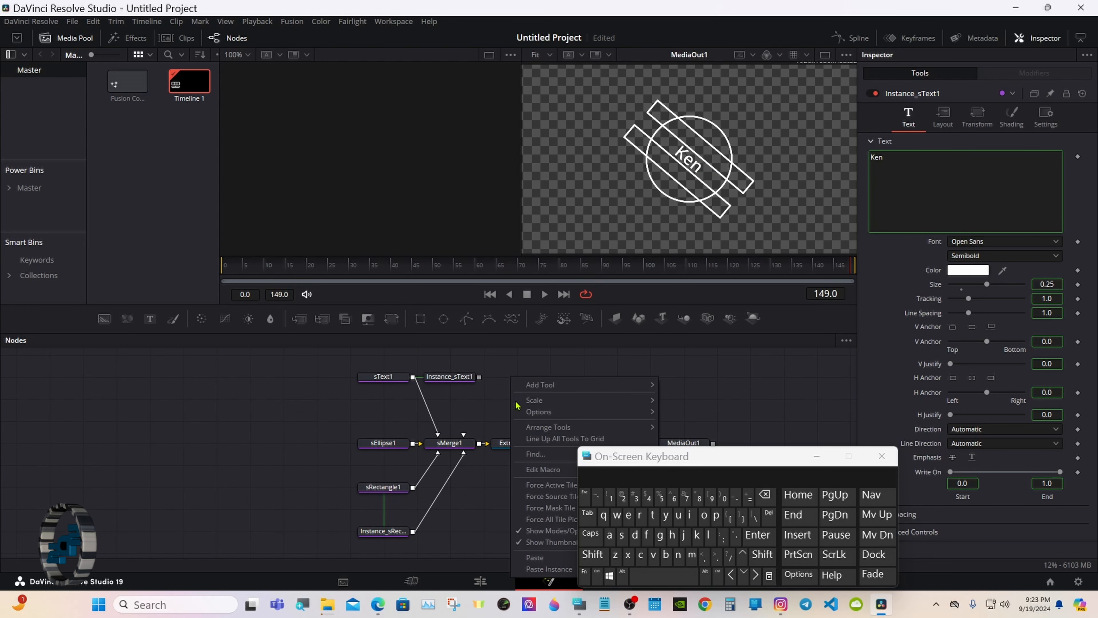
click(533, 562)
click(513, 404)
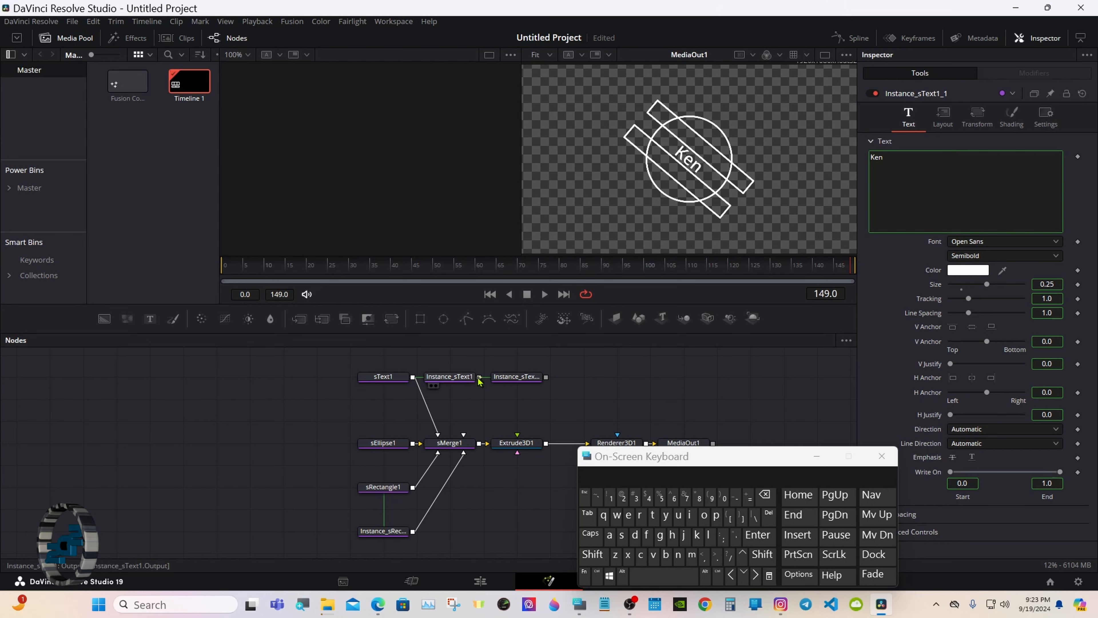
Wire Instance_sText1 and Instance_sText1_1 into sMerge1.
drag(479, 381, 450, 442)
drag(546, 376, 468, 433)
click(456, 377)
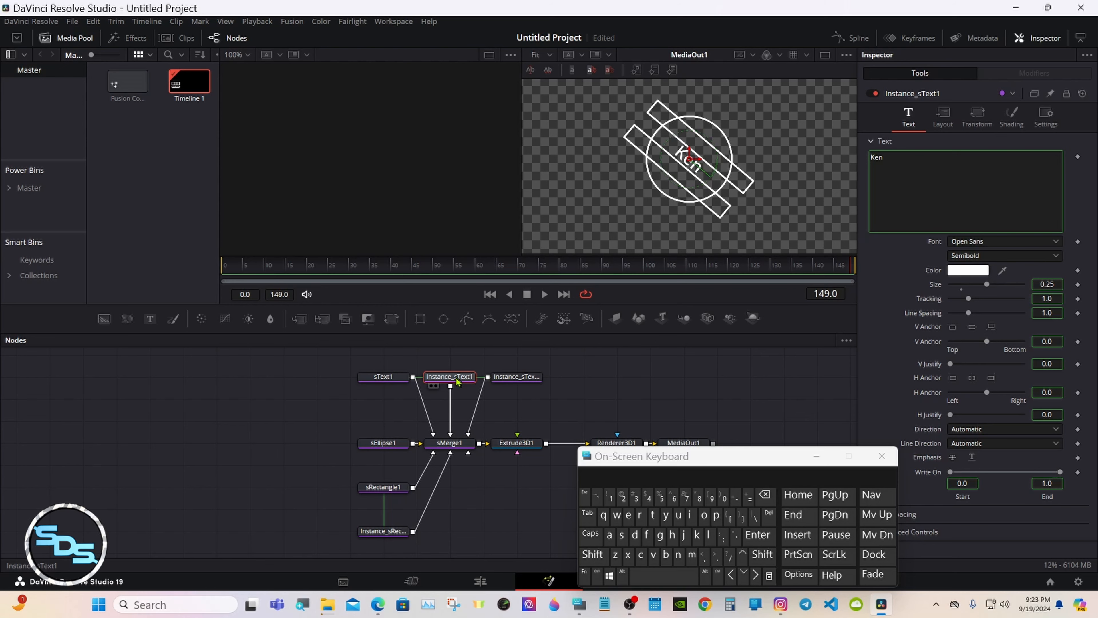
Rename the Instance_sText1 node to Text2.
right_click(457, 380)
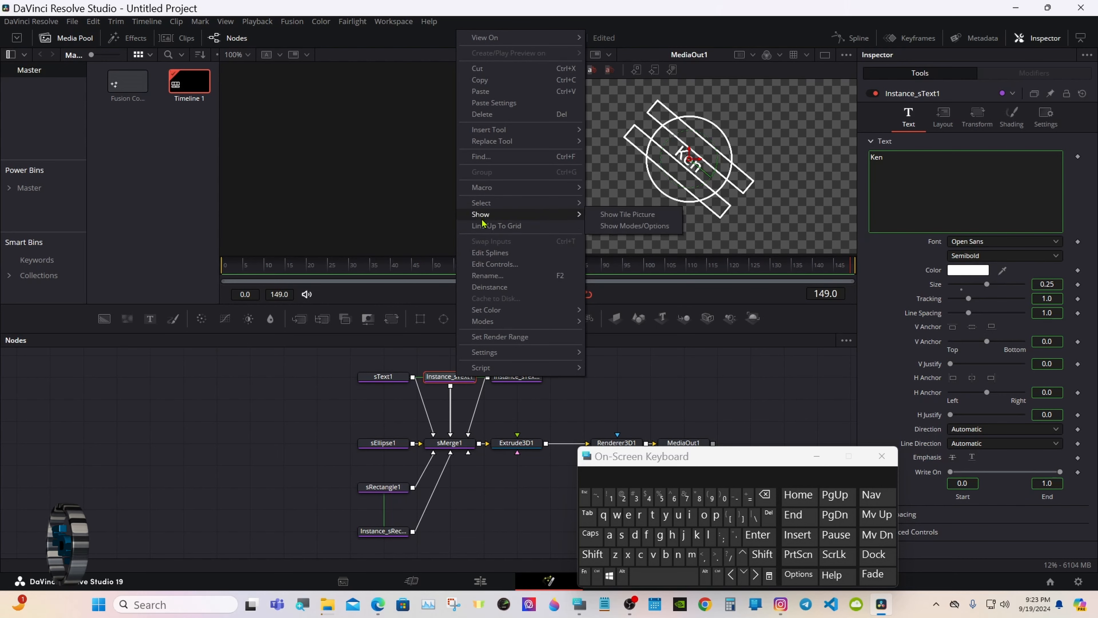
click(486, 276)
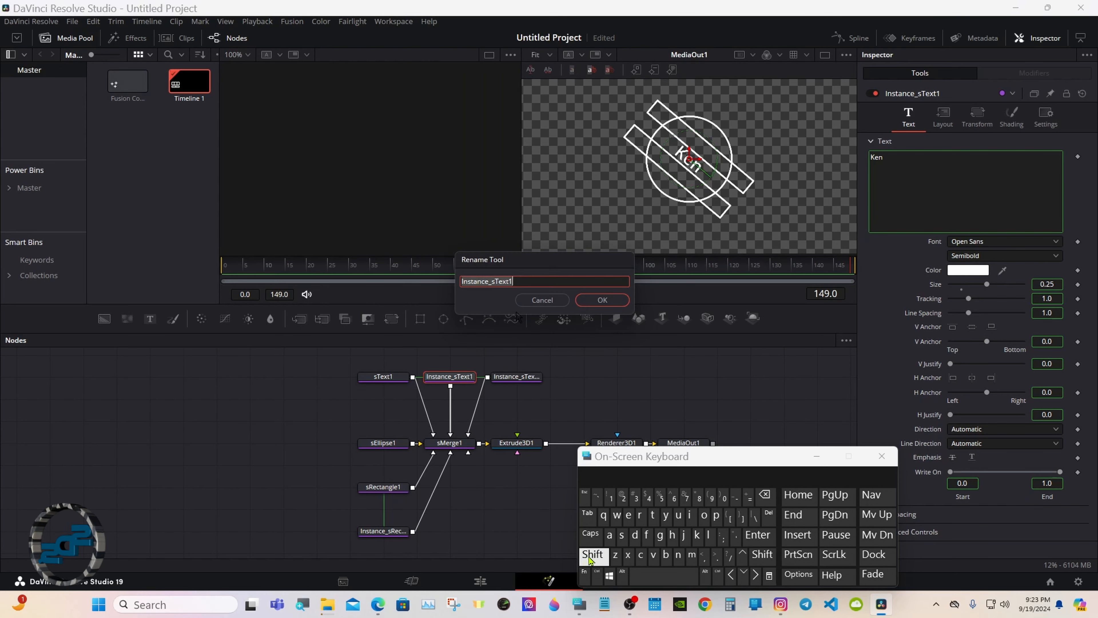
click(591, 558)
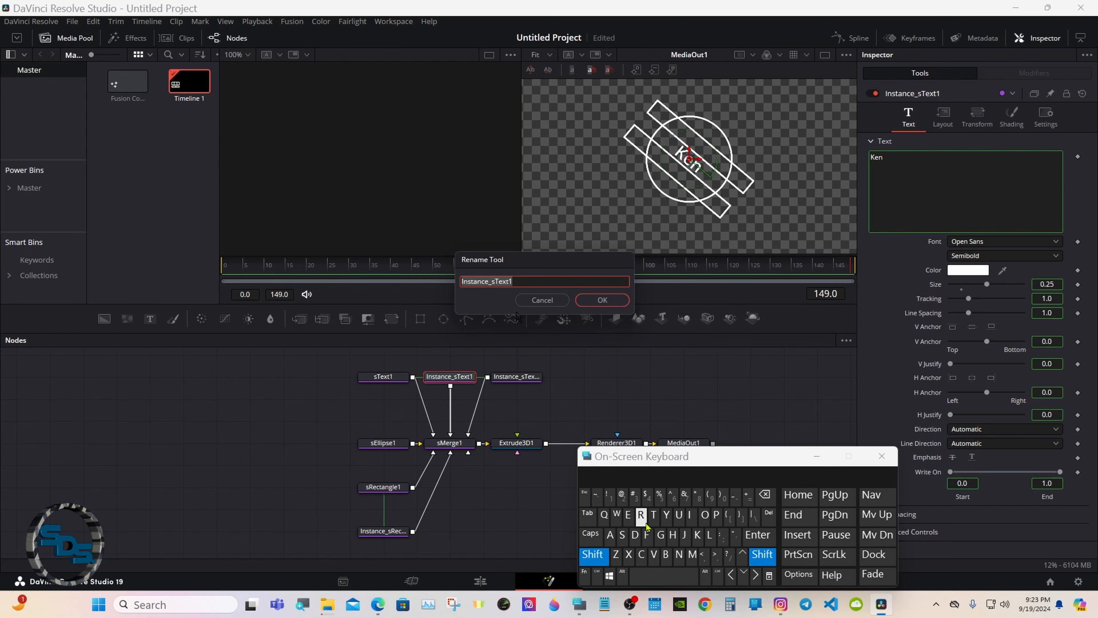
click(653, 514)
click(629, 515)
click(629, 554)
click(591, 474)
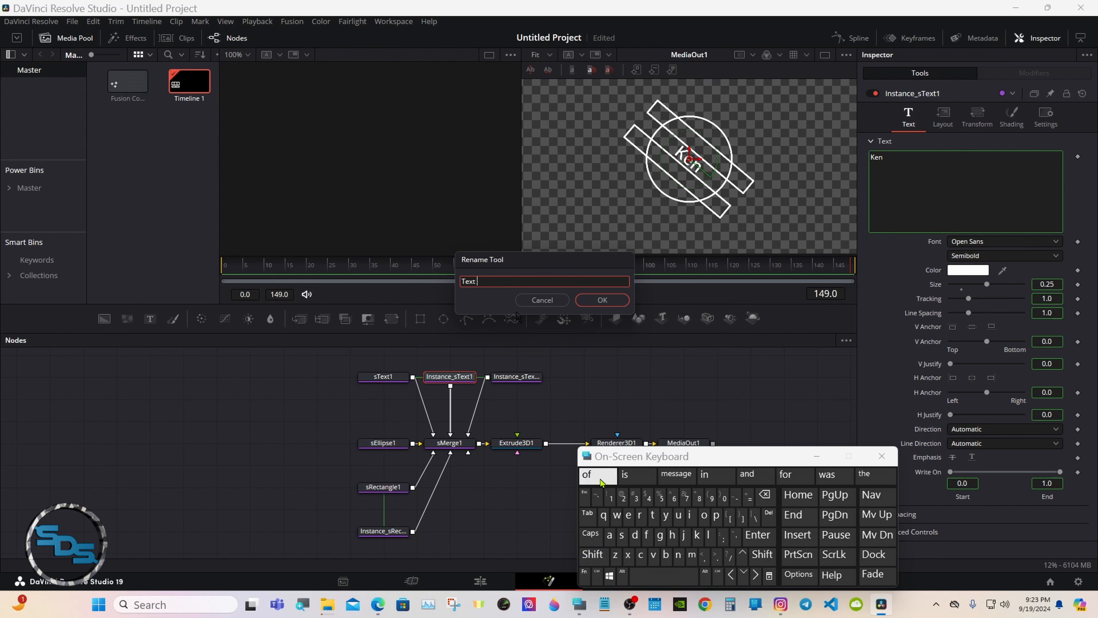
click(622, 498)
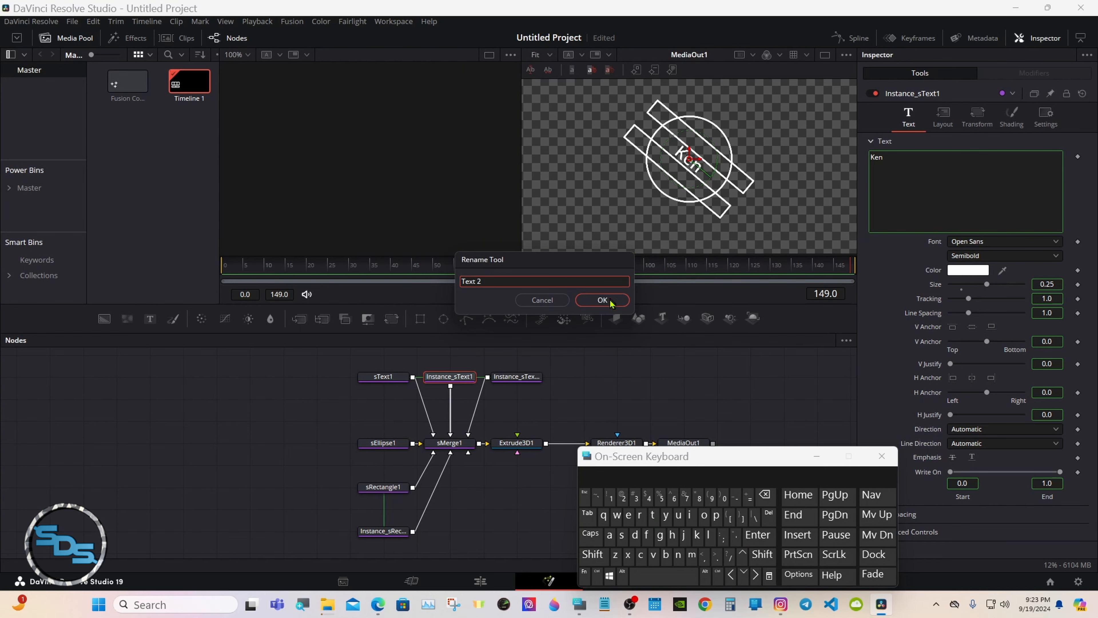
click(603, 300)
Rename the second instance node to Text3.
click(522, 377)
right_click(524, 379)
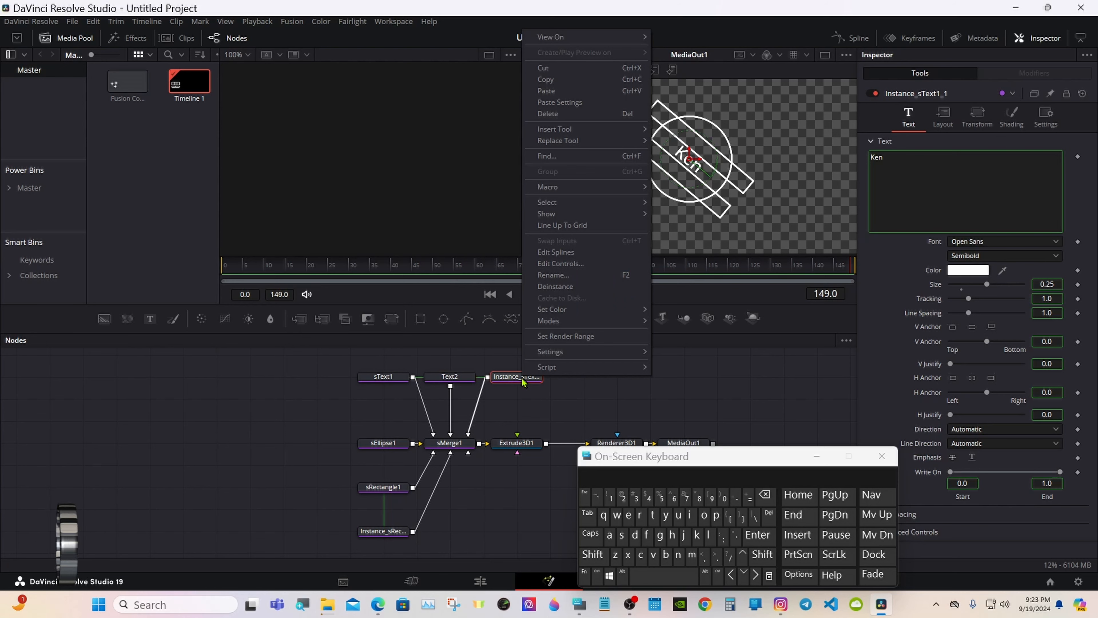
click(545, 275)
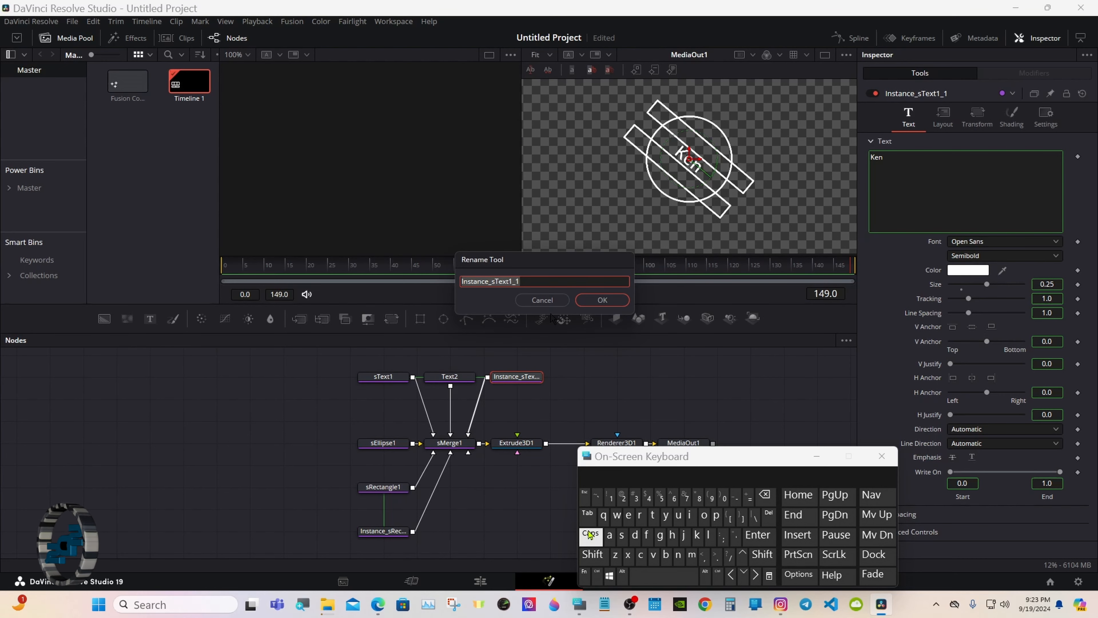
click(592, 555)
click(653, 514)
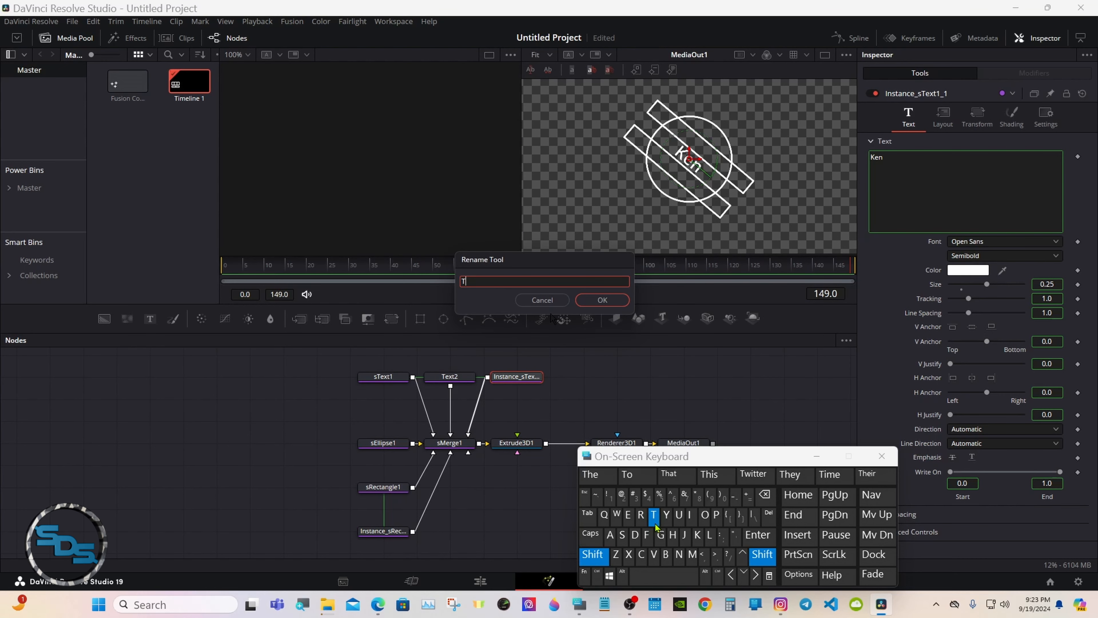
click(629, 514)
click(627, 555)
click(653, 514)
click(664, 576)
click(635, 497)
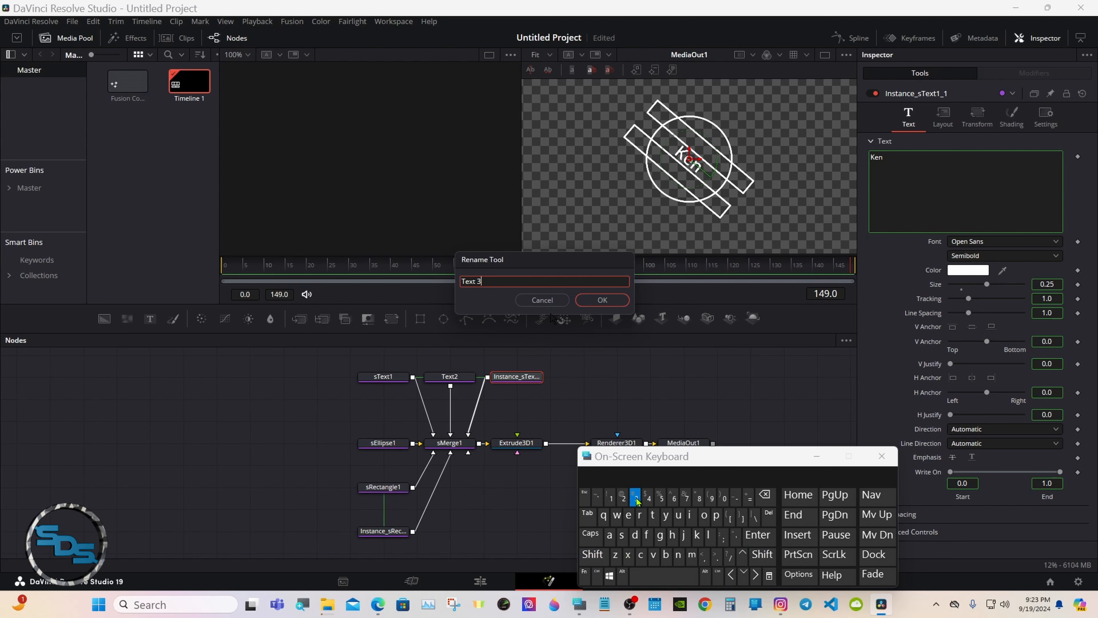
click(603, 299)
click(466, 380)
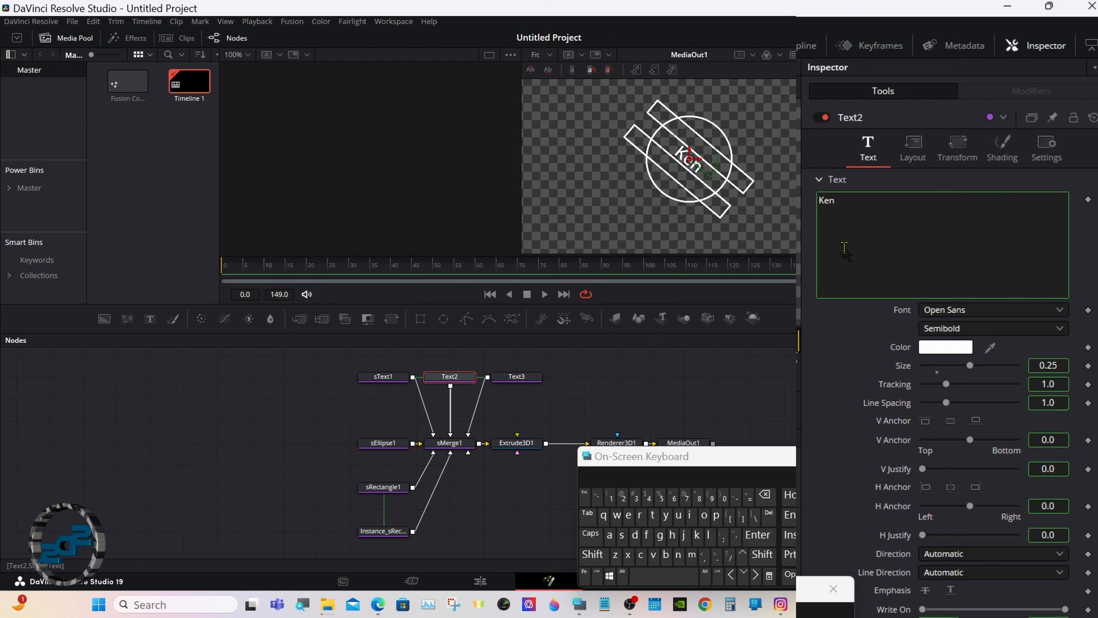
Deinstance Text2's text and Center settings from sText1.
right_click(845, 251)
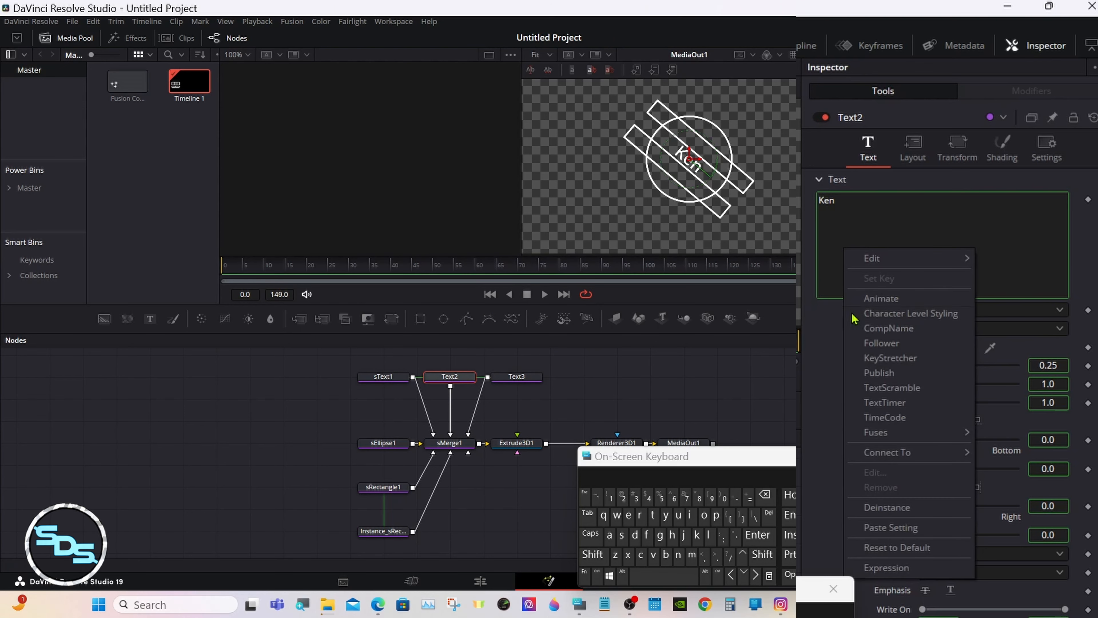
click(888, 507)
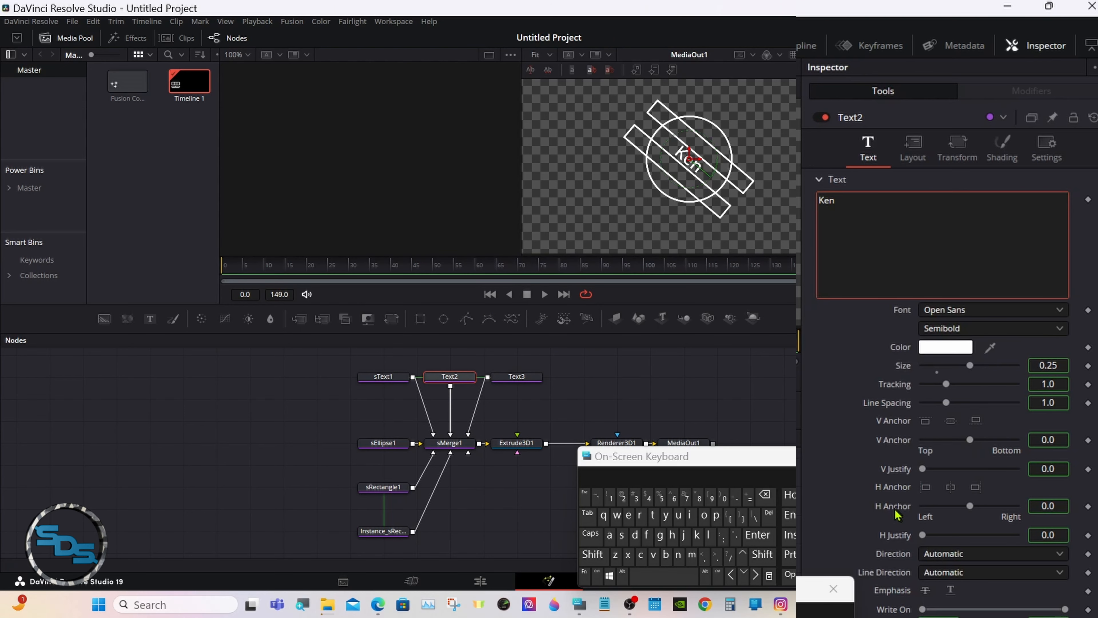
click(906, 154)
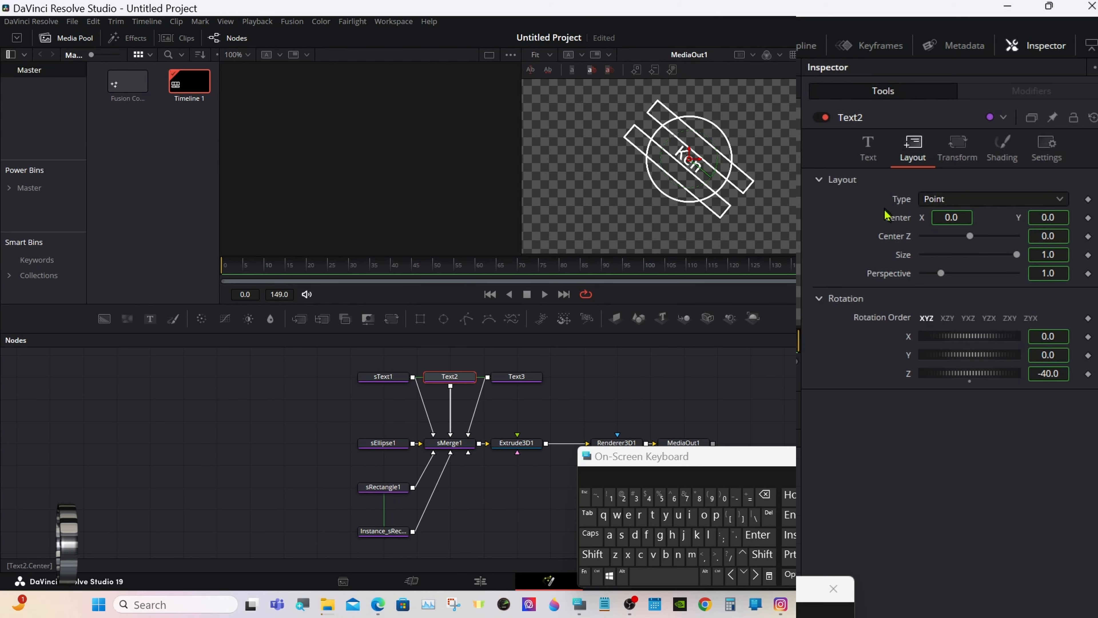
right_click(894, 219)
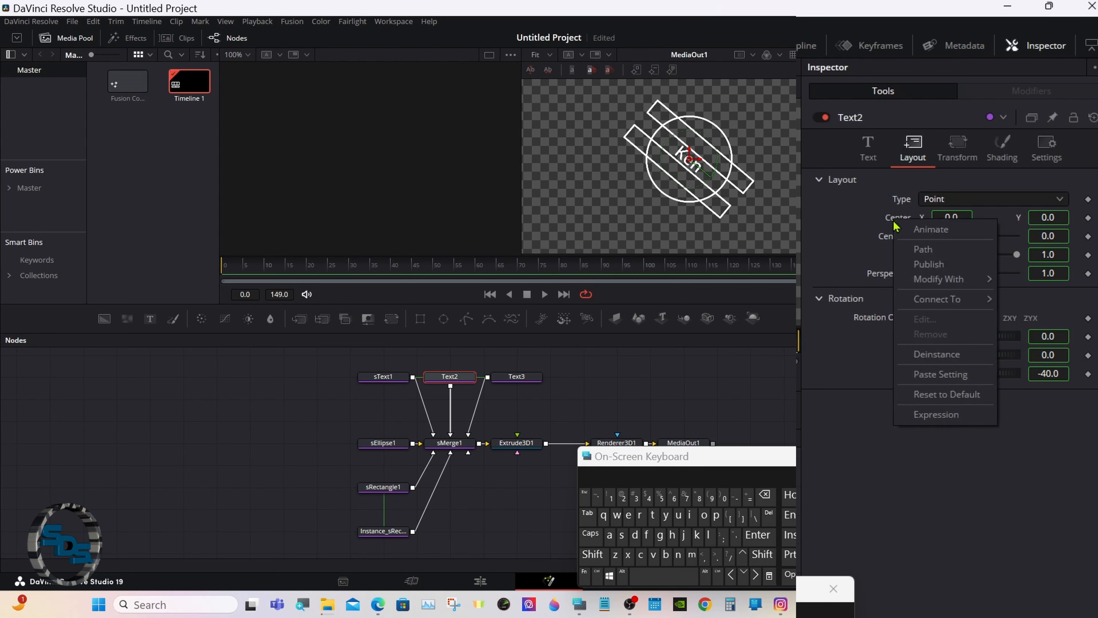
click(924, 362)
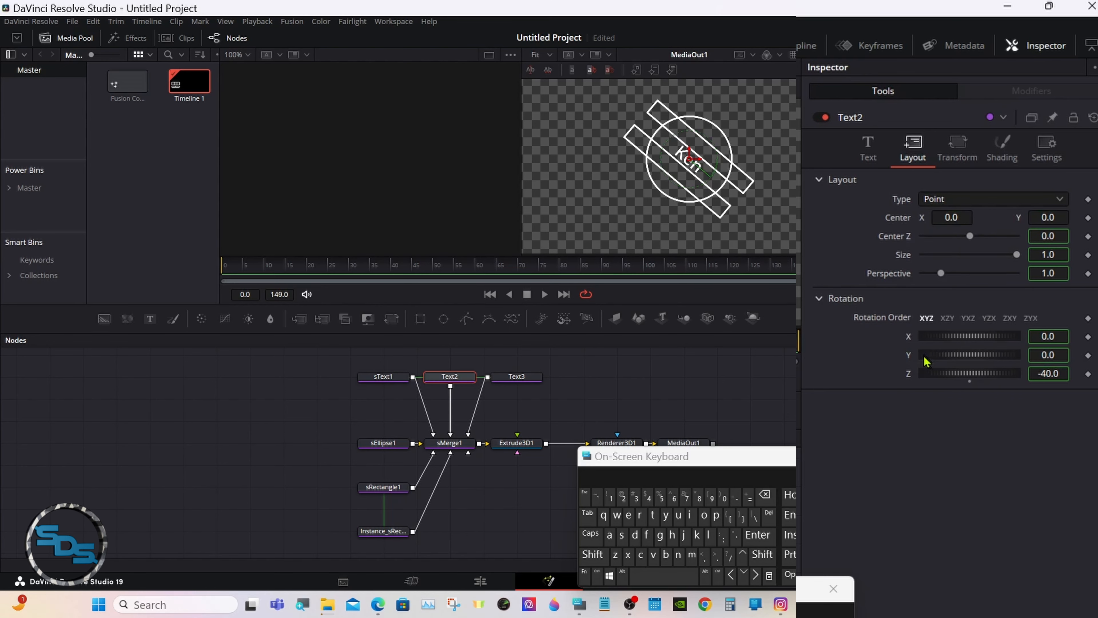
Deinstance Text3's text and Center settings from sText1.
click(523, 377)
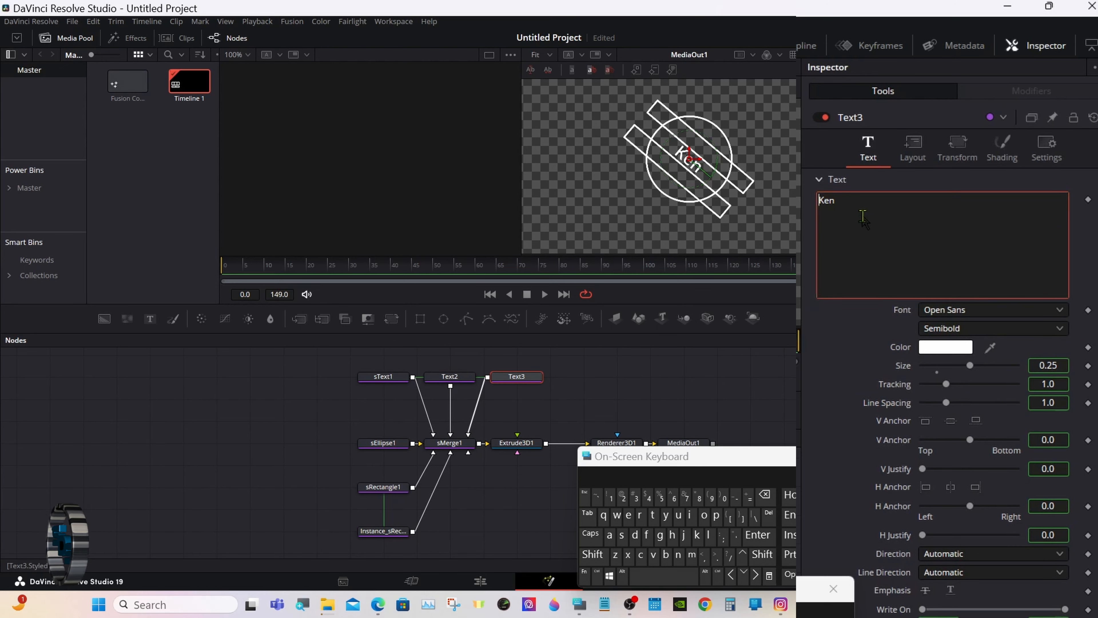
right_click(862, 220)
click(905, 476)
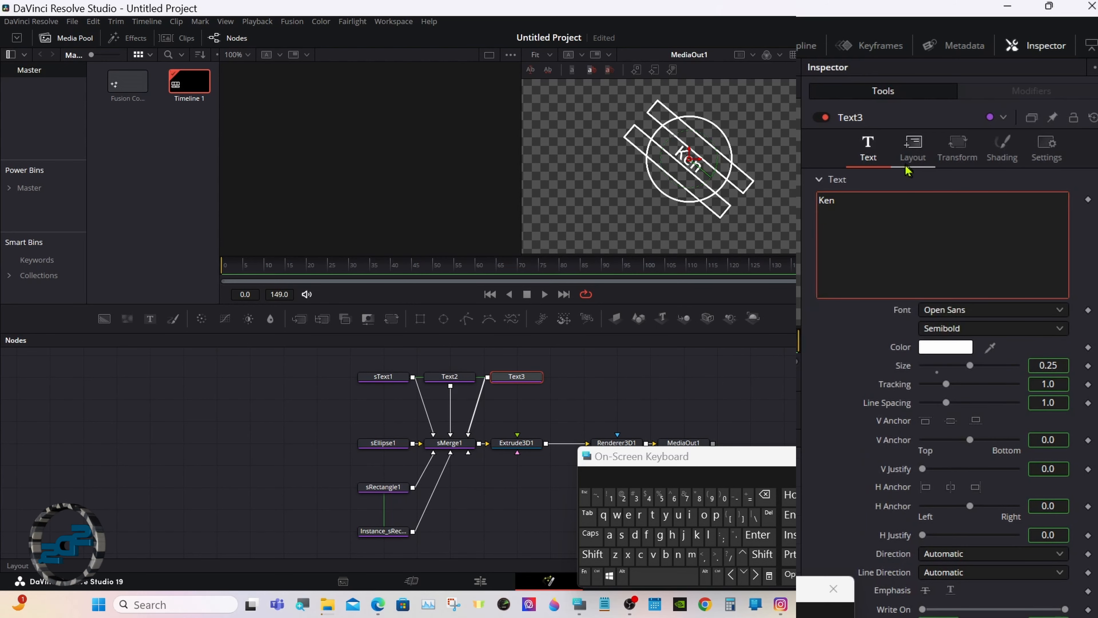
click(911, 151)
right_click(906, 222)
click(940, 355)
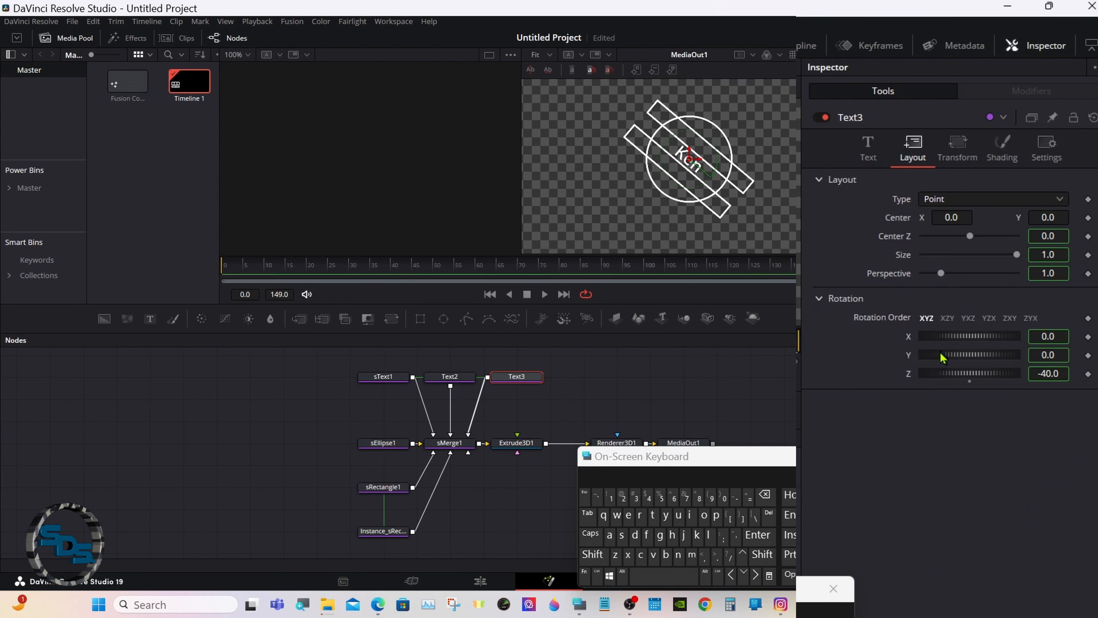
click(873, 168)
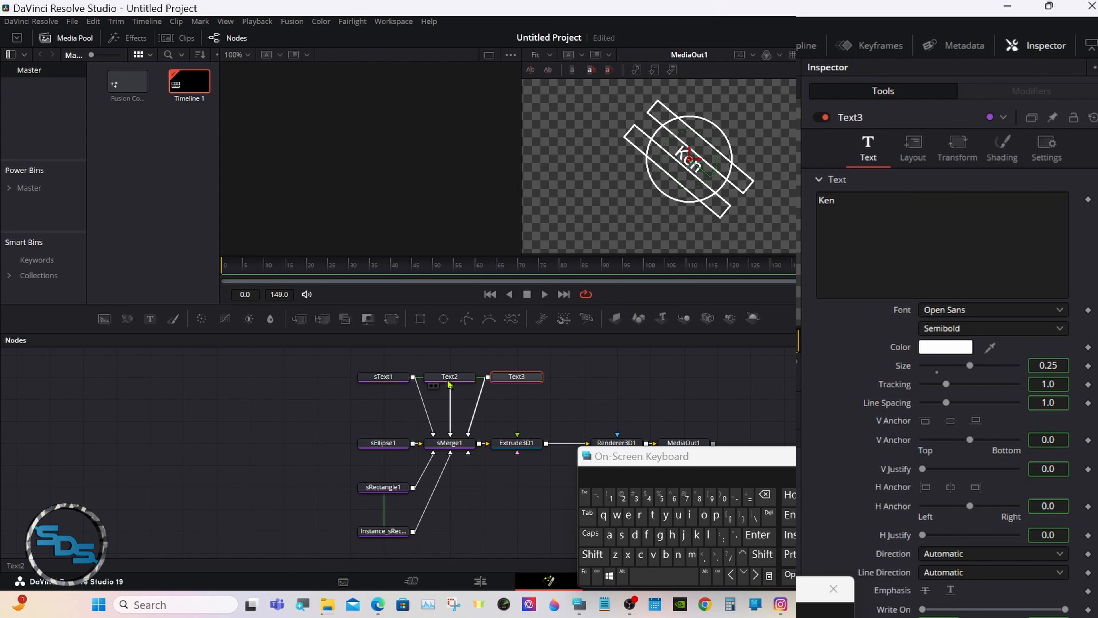
click(382, 376)
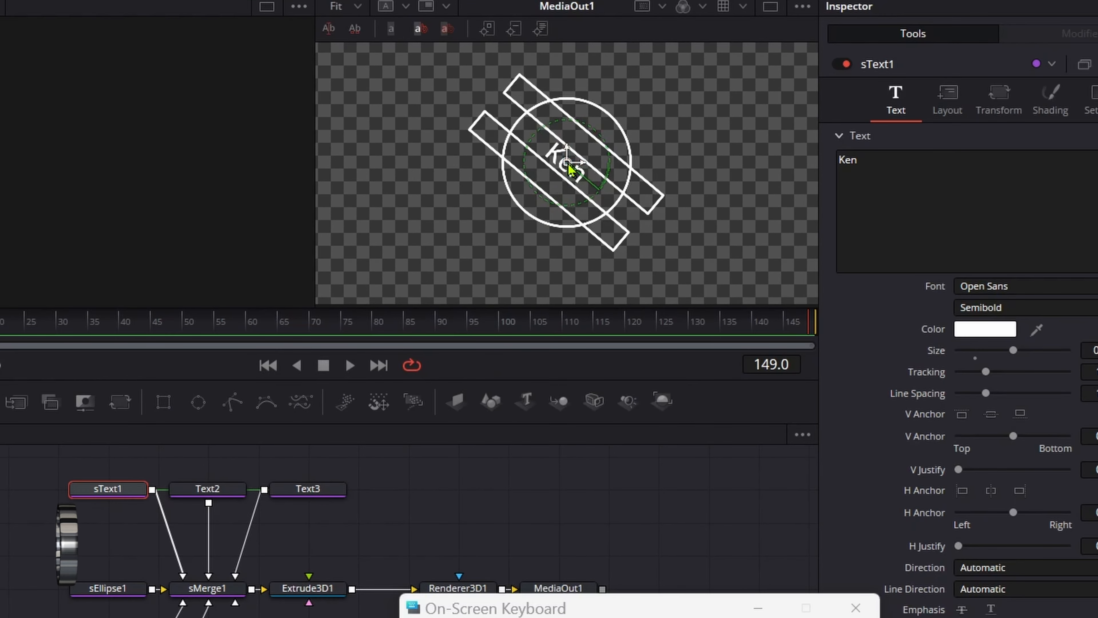
Drag the original Ken label up and to the right in the viewer.
drag(577, 152, 624, 114)
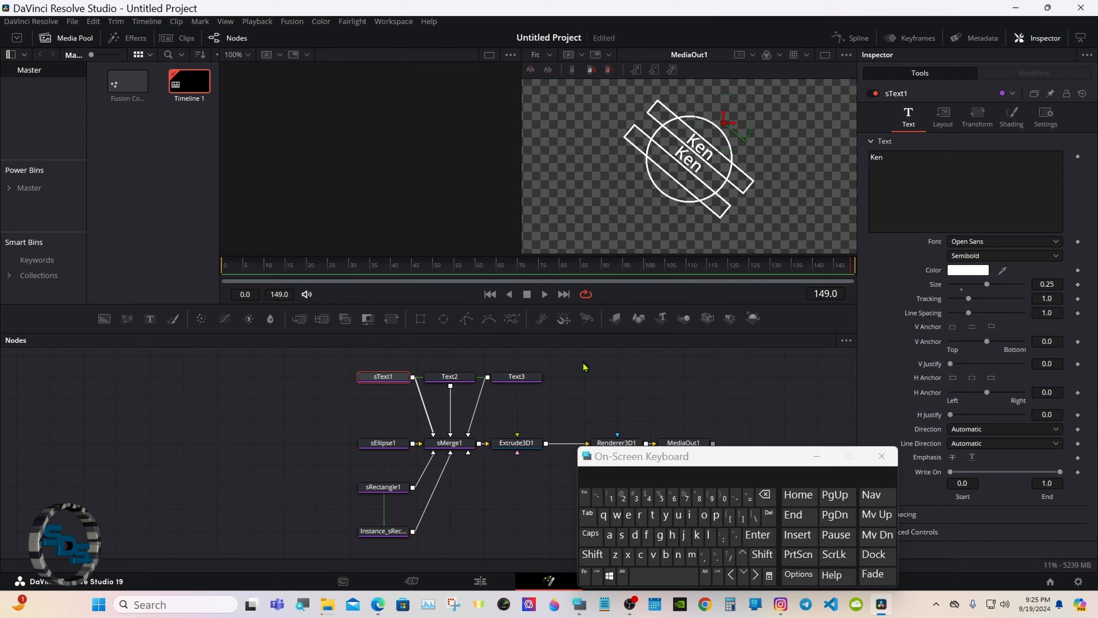
click(225, 490)
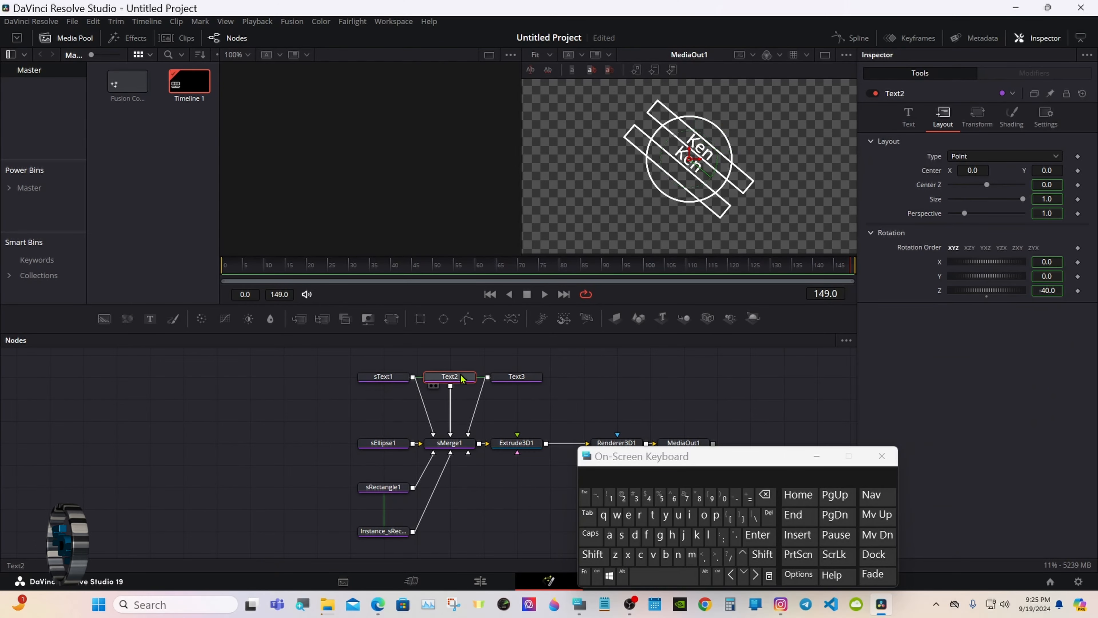
click(914, 117)
click(918, 160)
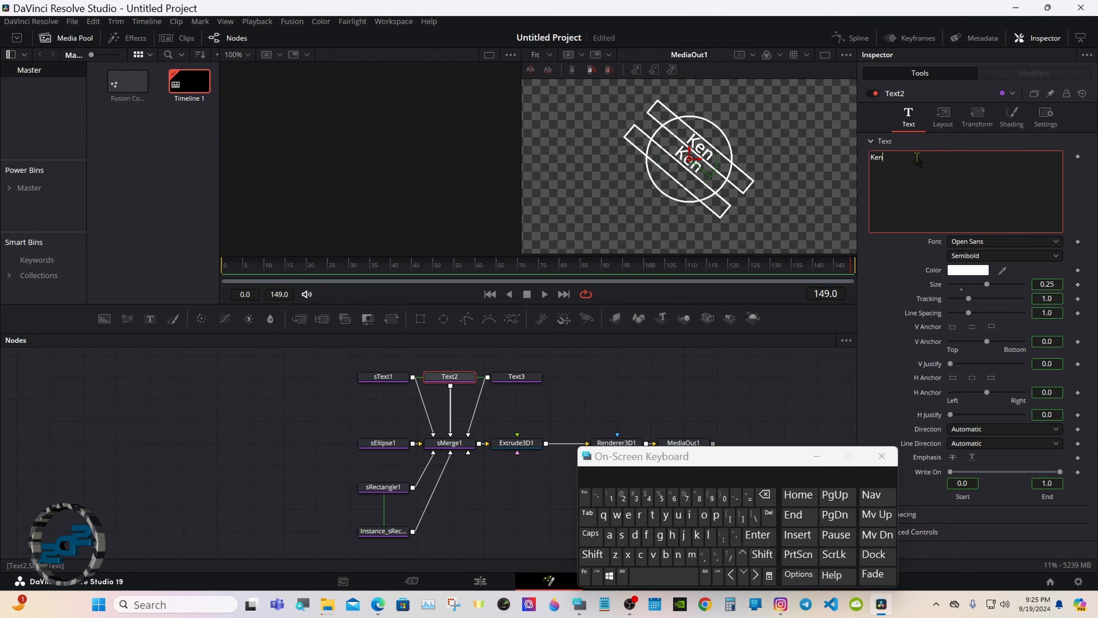
click(765, 494)
click(765, 495)
click(765, 494)
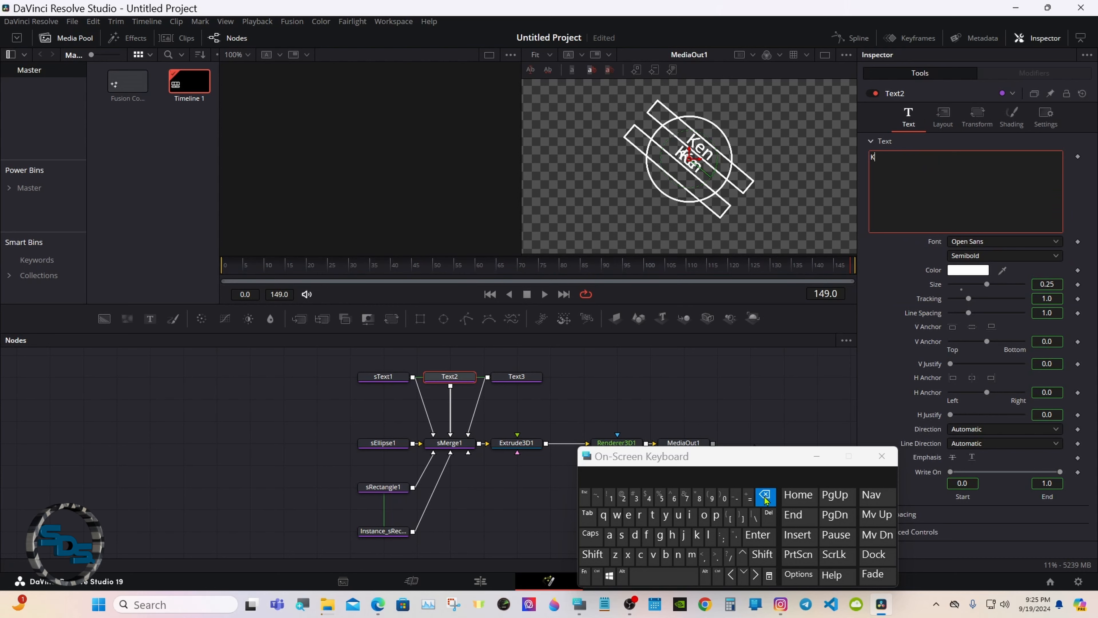
click(592, 554)
click(622, 534)
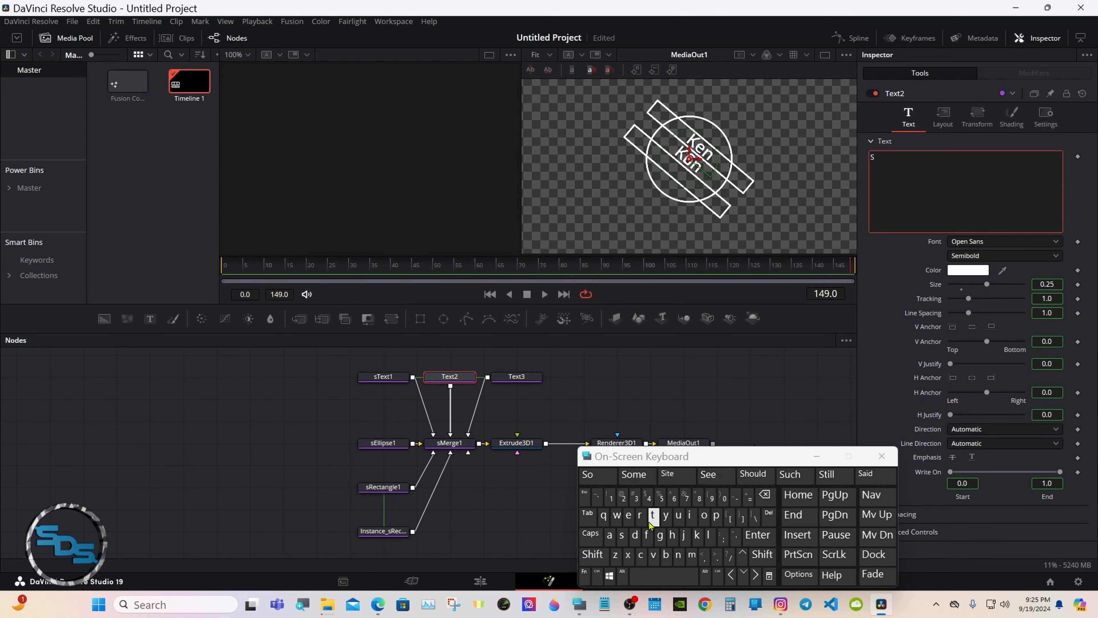
click(653, 515)
click(703, 515)
click(680, 516)
click(653, 515)
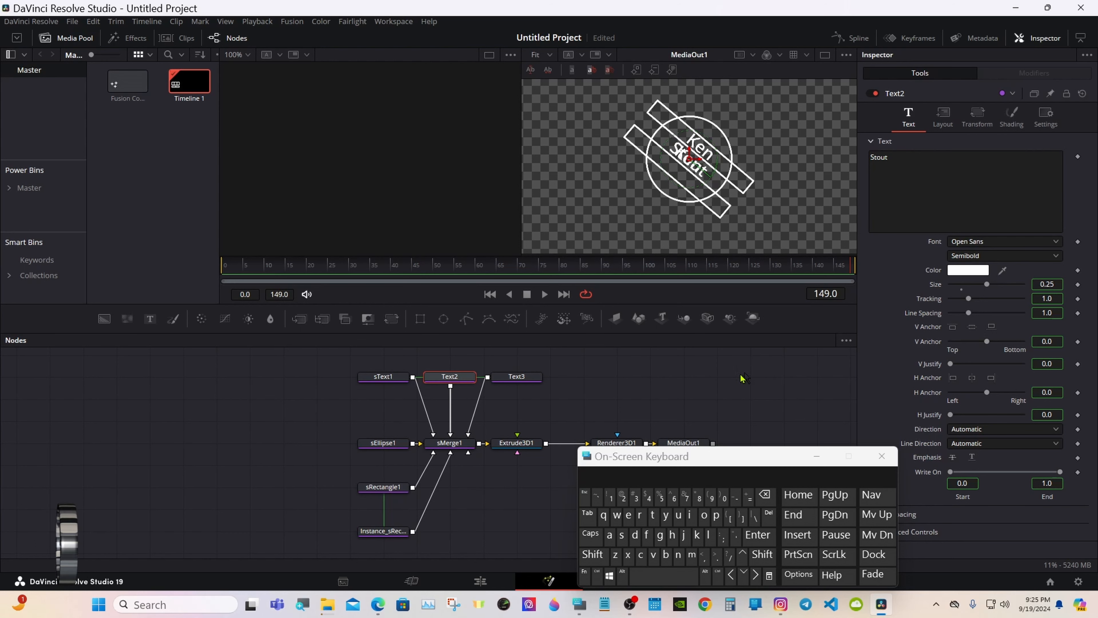
Replace Ken with Live in Text3.
click(531, 377)
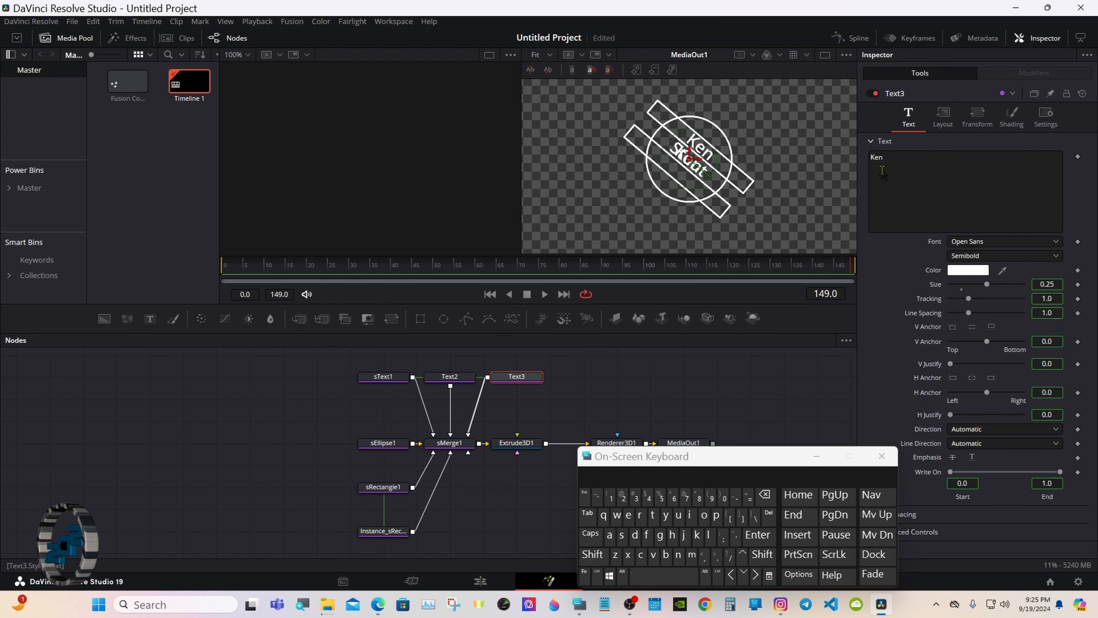
click(883, 170)
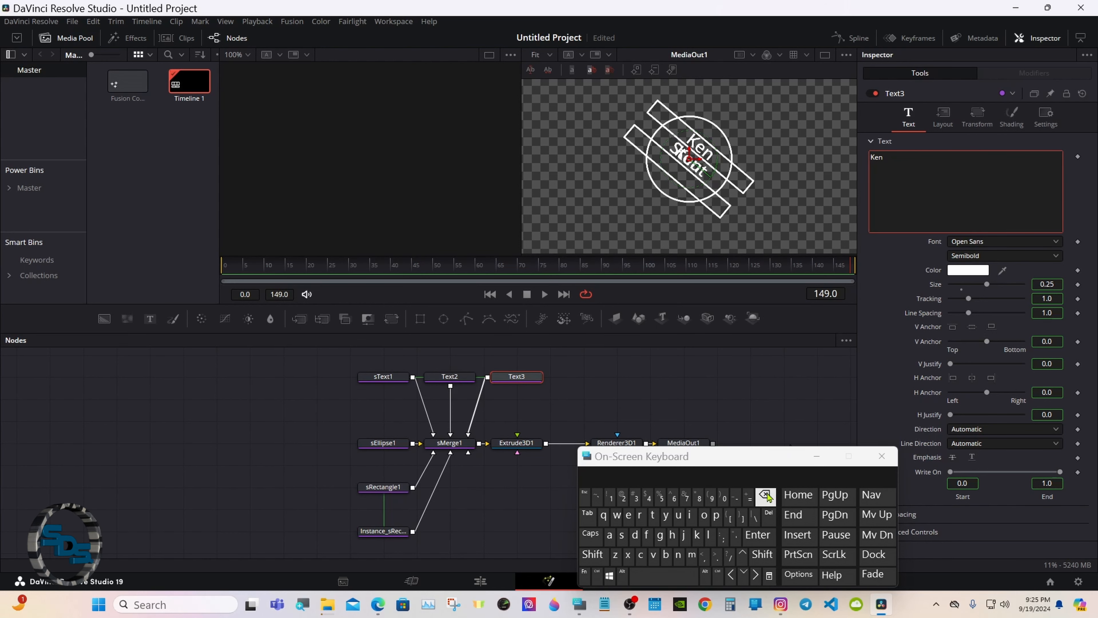
click(766, 497)
click(766, 497)
click(766, 497)
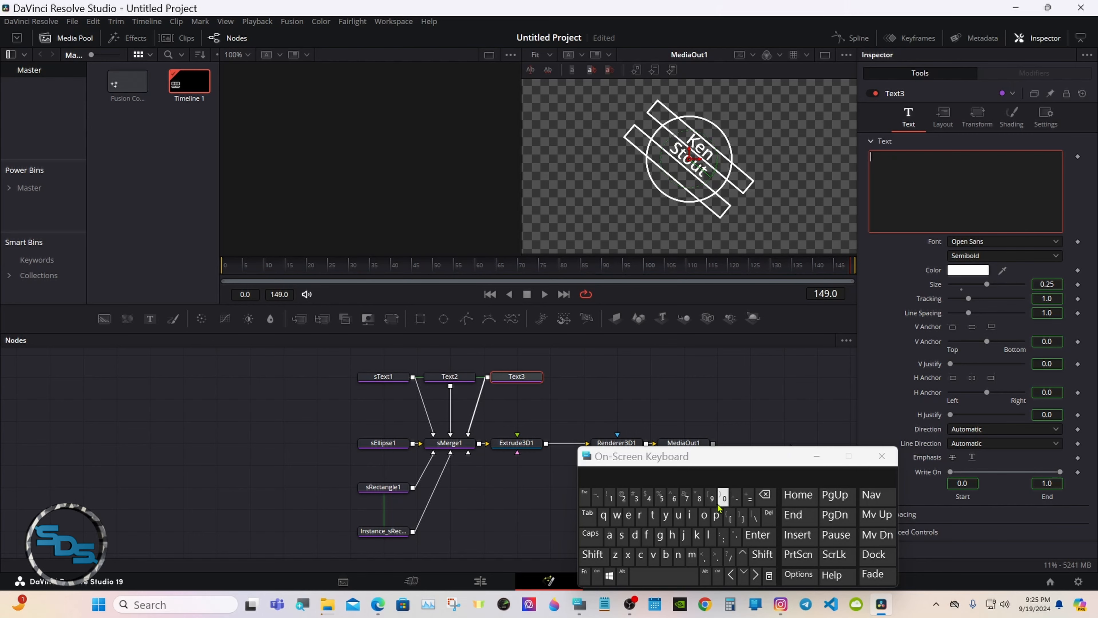
click(593, 555)
click(709, 535)
click(690, 515)
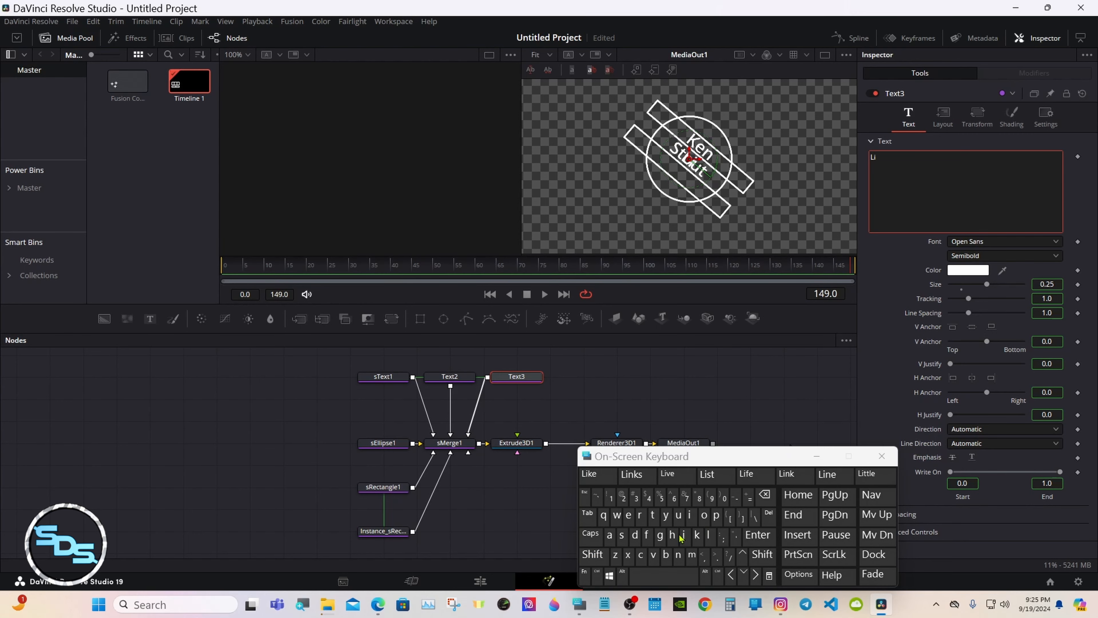
click(653, 555)
click(629, 515)
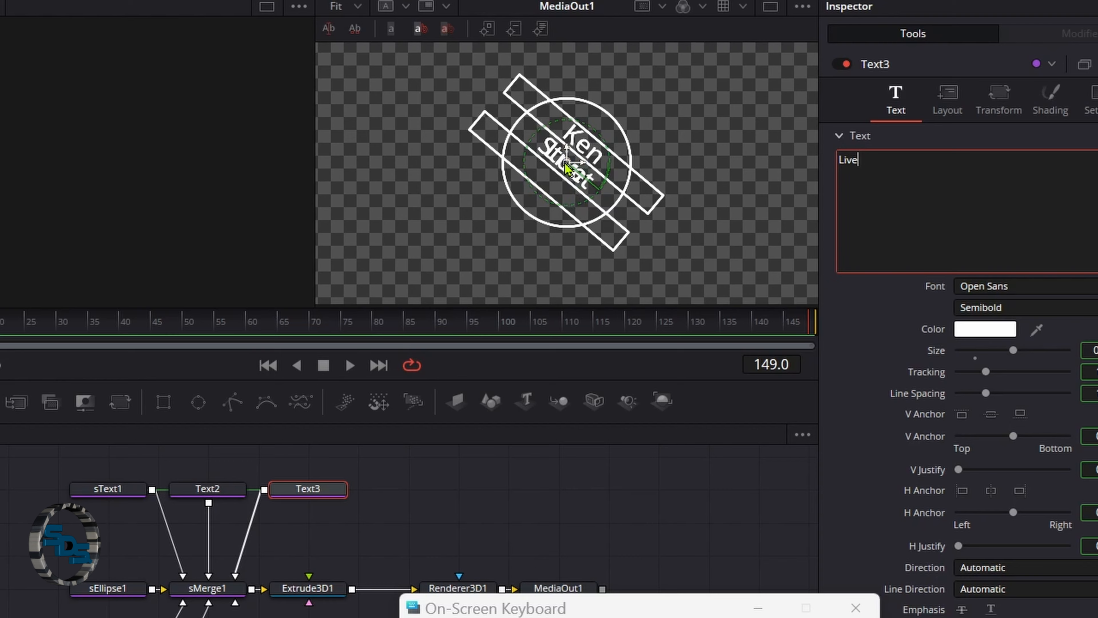
Move Live below Stout in the viewer and widen its tracking to 1.26.
drag(689, 159, 682, 163)
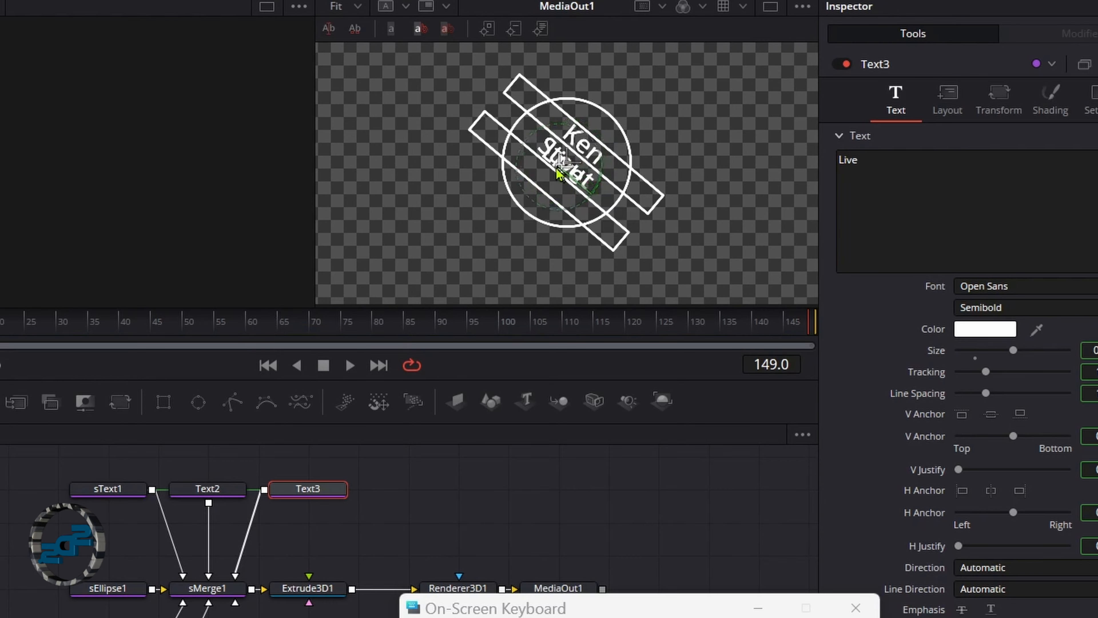
drag(560, 174, 513, 225)
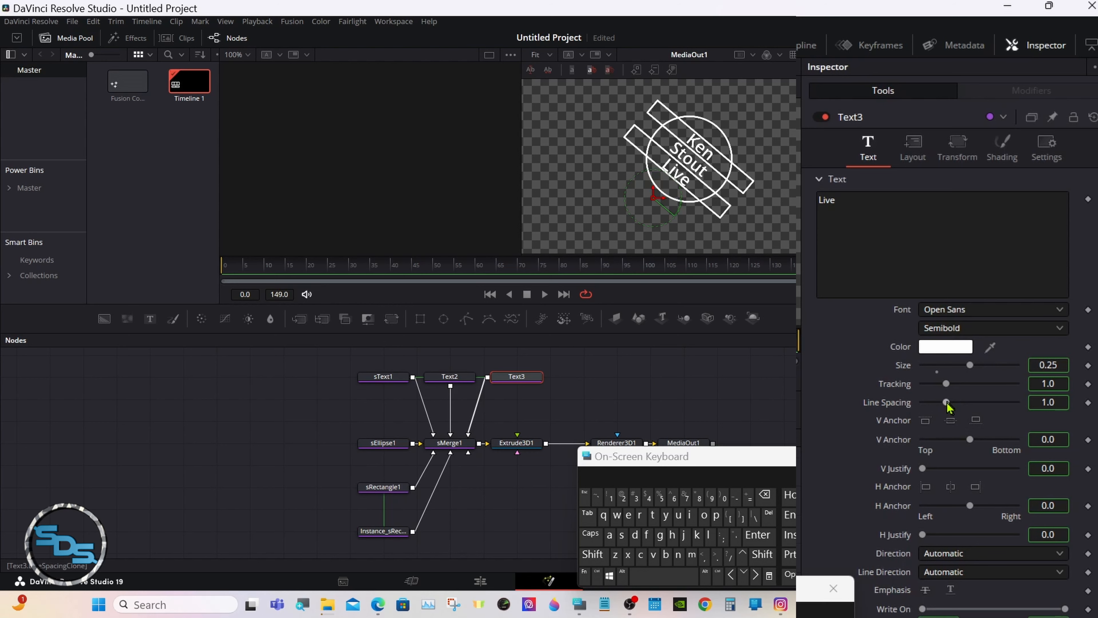
drag(946, 384, 953, 384)
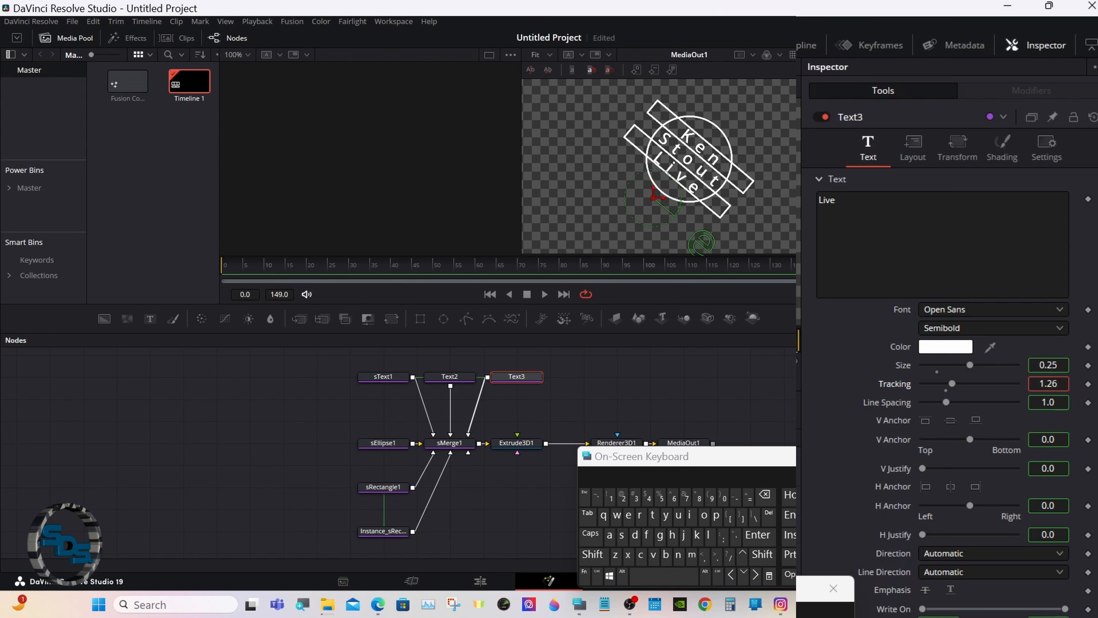
click(753, 402)
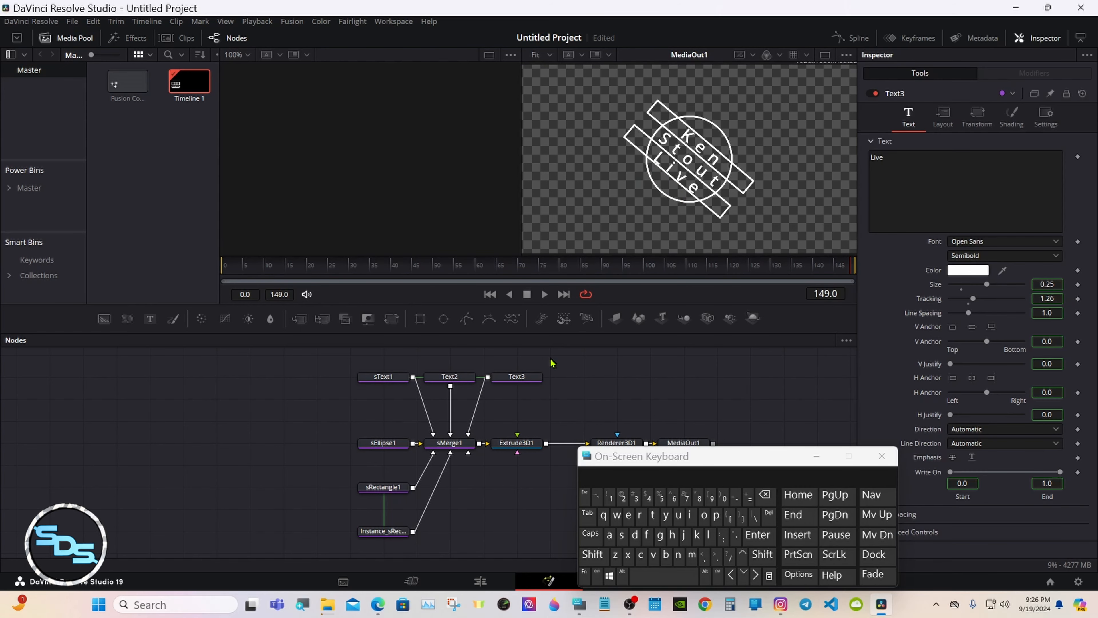
Color the badge text dark red.
click(957, 271)
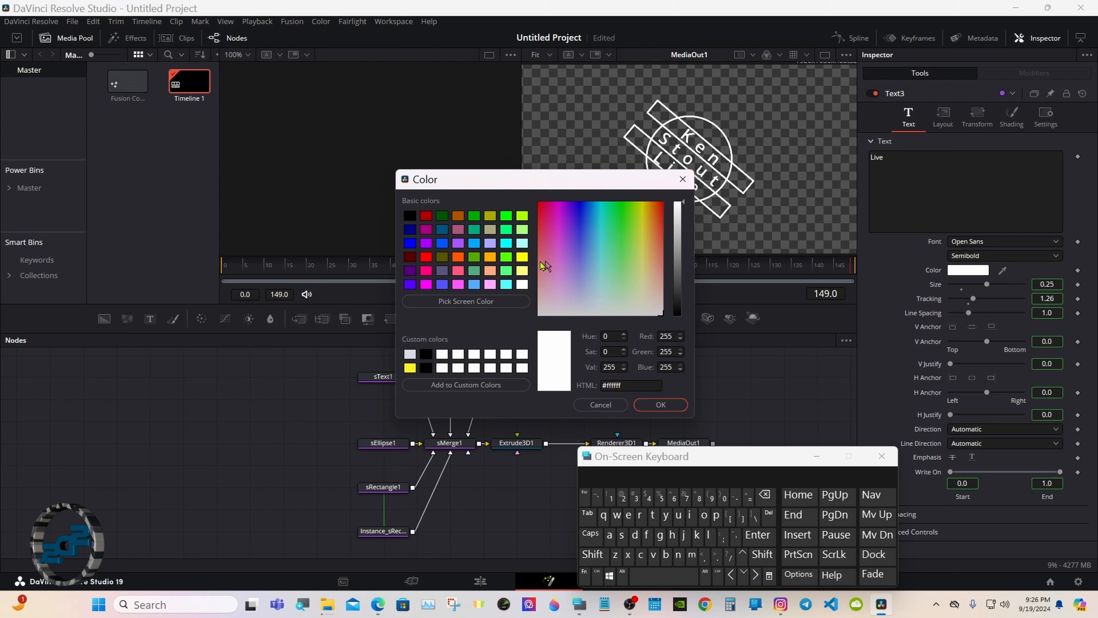
click(425, 216)
click(668, 403)
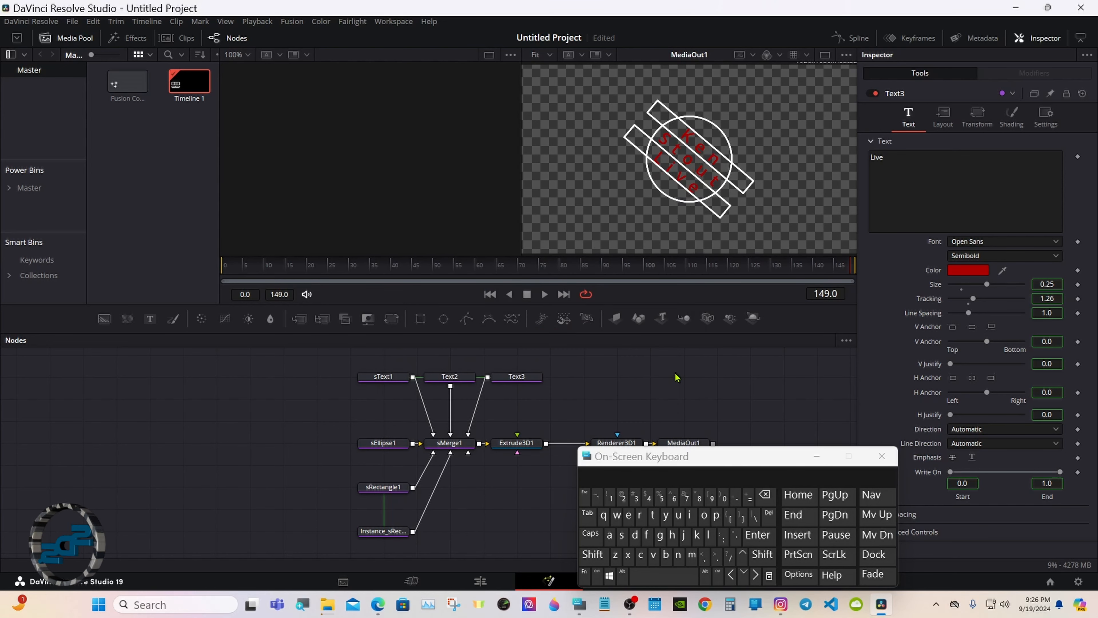
drag(676, 456, 808, 457)
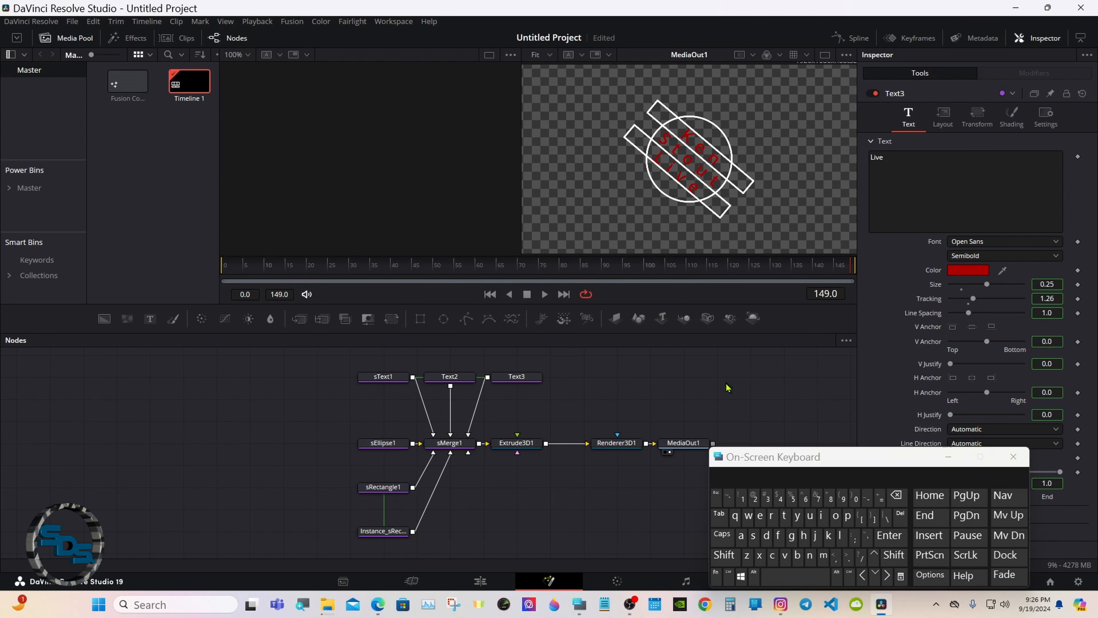
drag(743, 450, 820, 423)
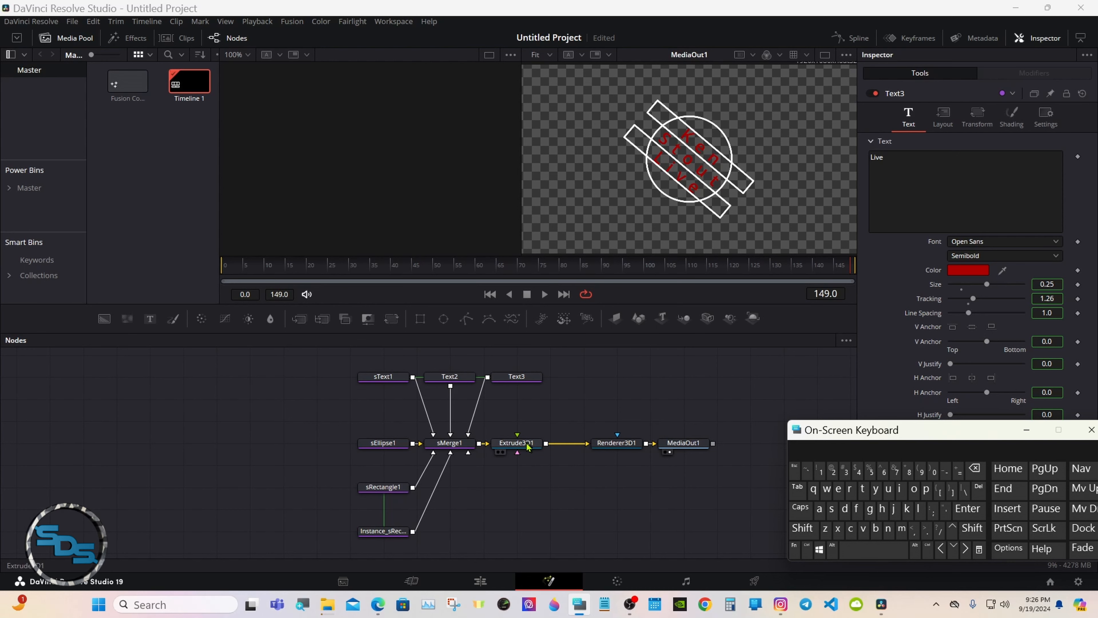
Show Extrude3D1 in the left viewer and orbit to see the badge in 3D perspective.
click(499, 452)
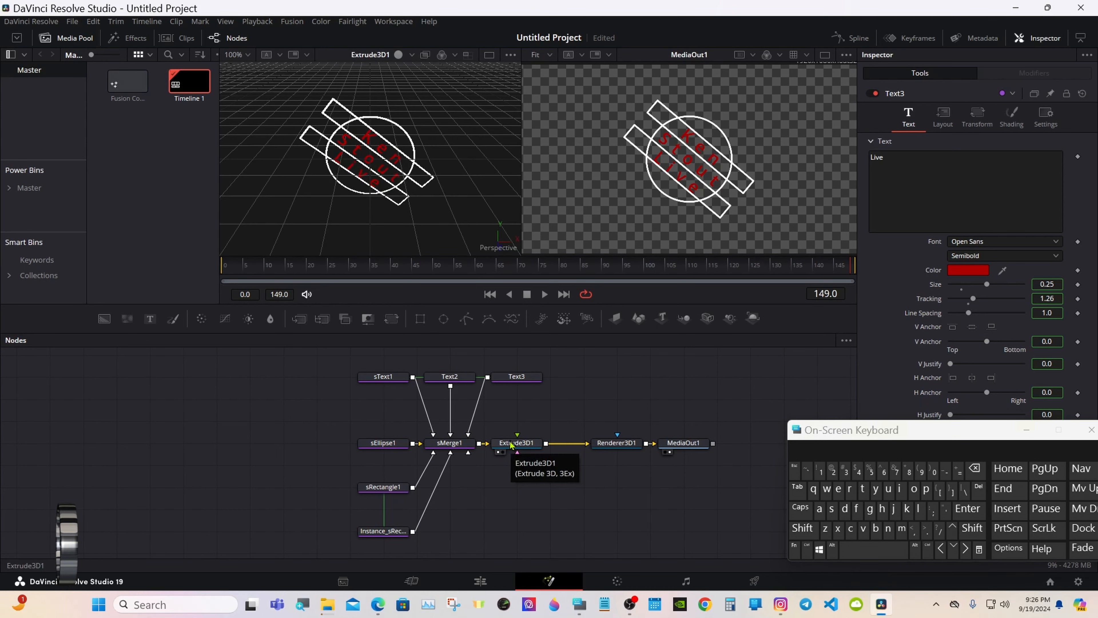
click(803, 528)
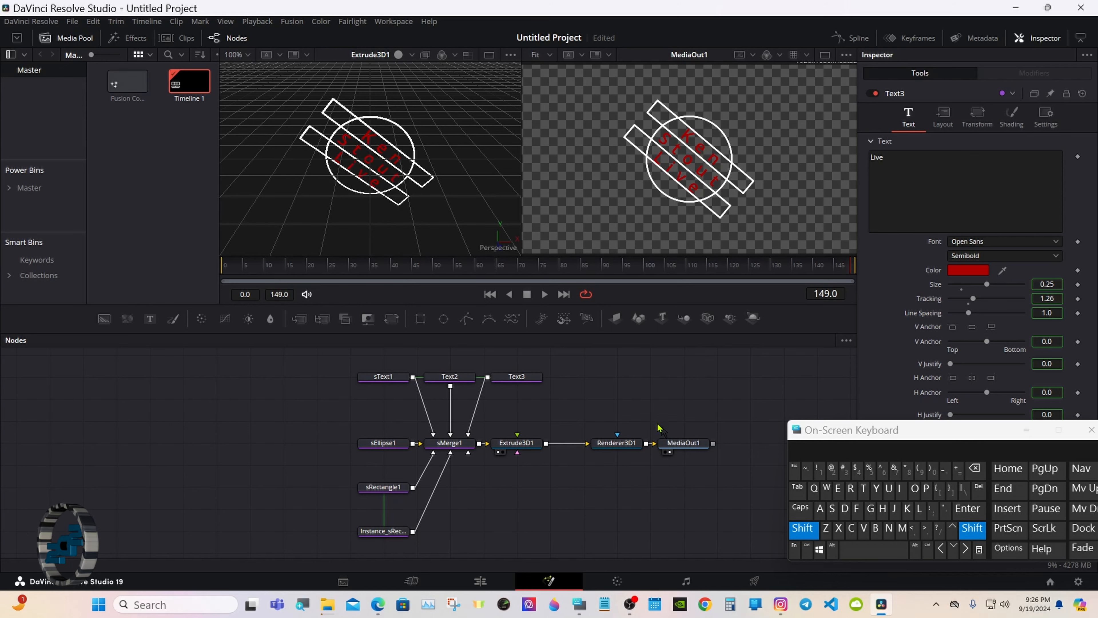
drag(343, 216, 595, 136)
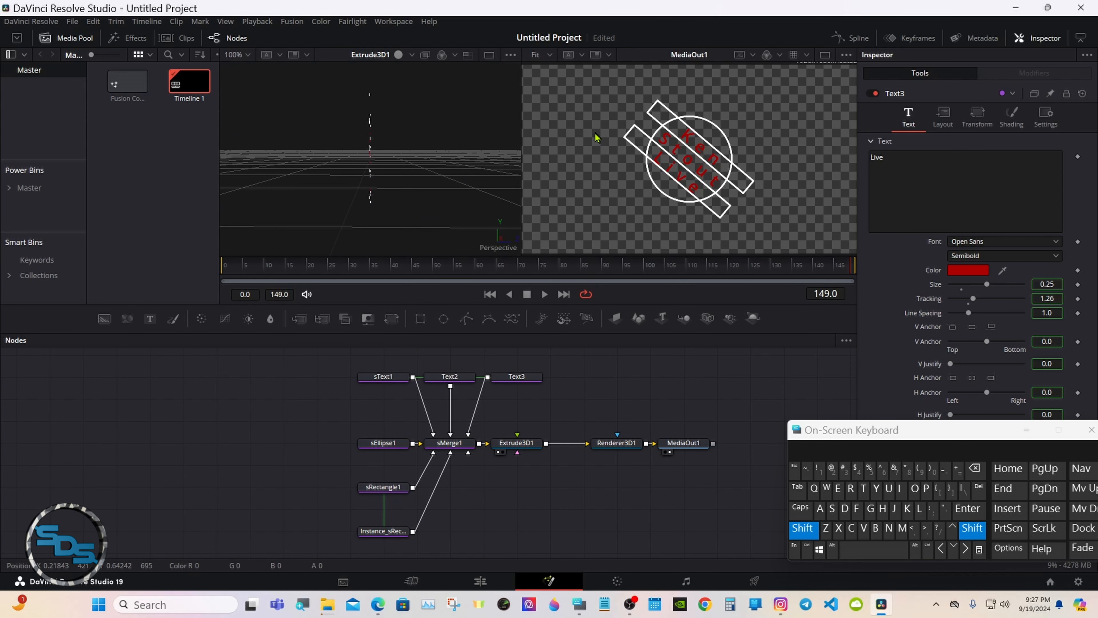
click(803, 528)
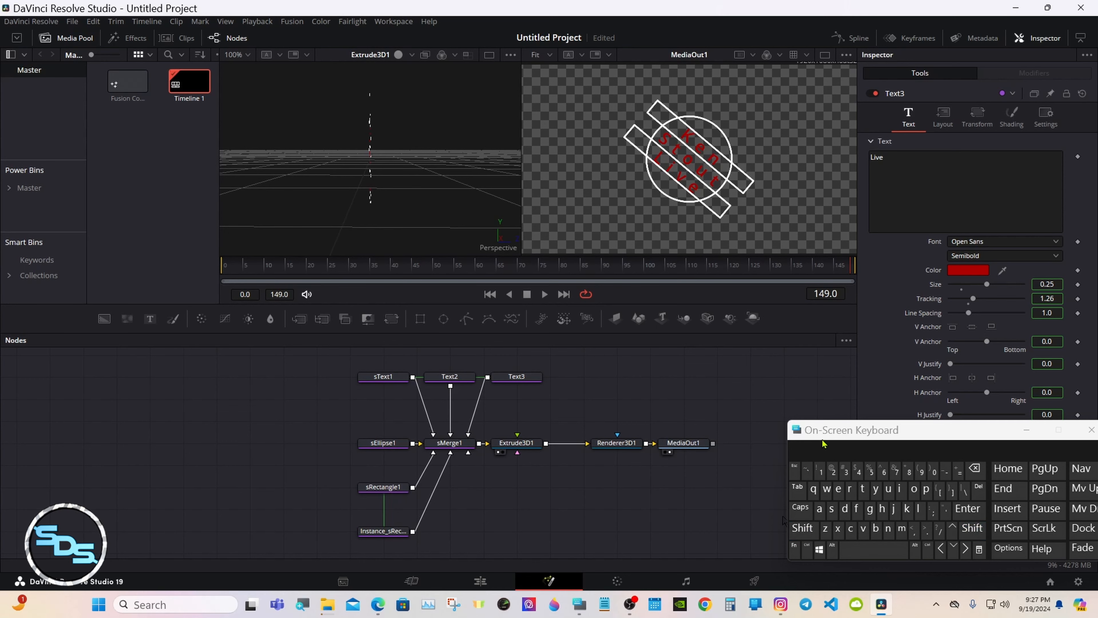
drag(826, 434, 552, 477)
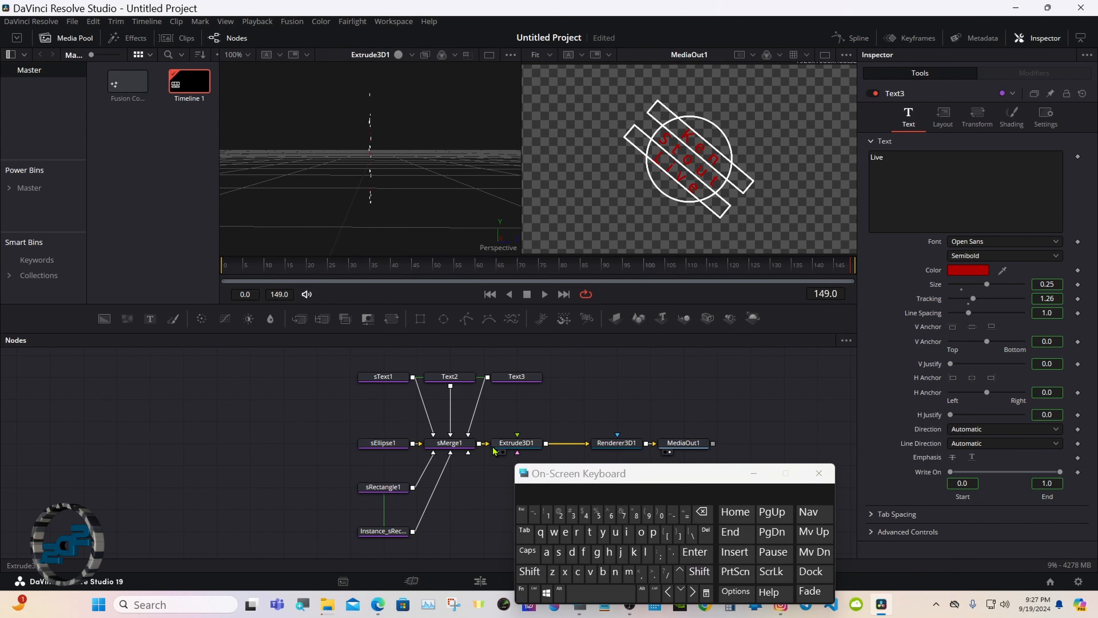
Set Extrude3D1's Extrusion Depth to 0.1.
click(510, 444)
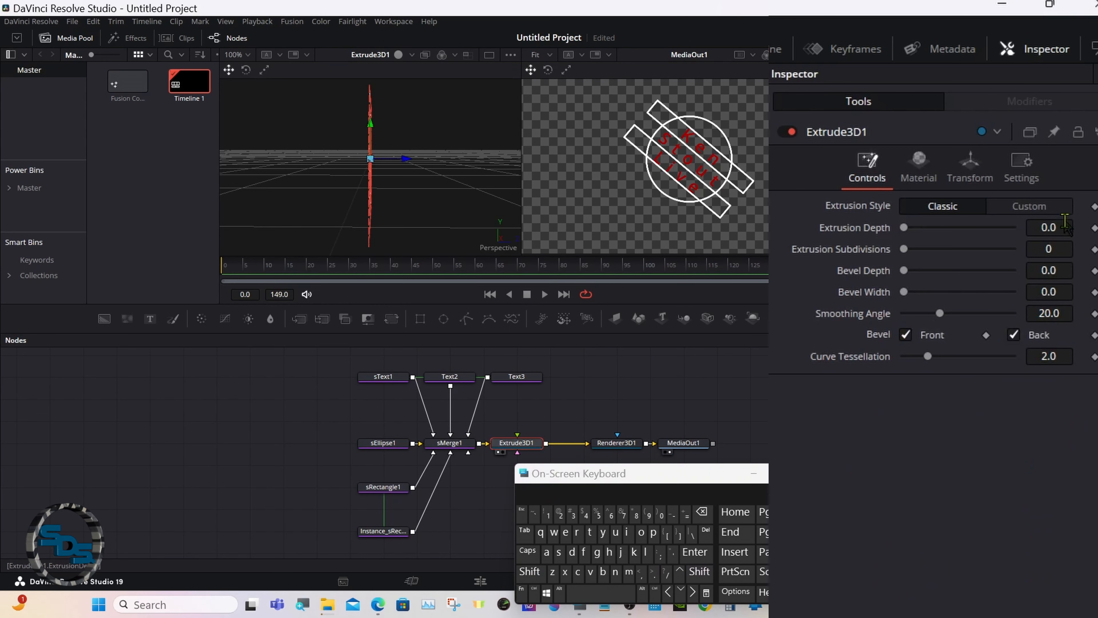
click(1066, 223)
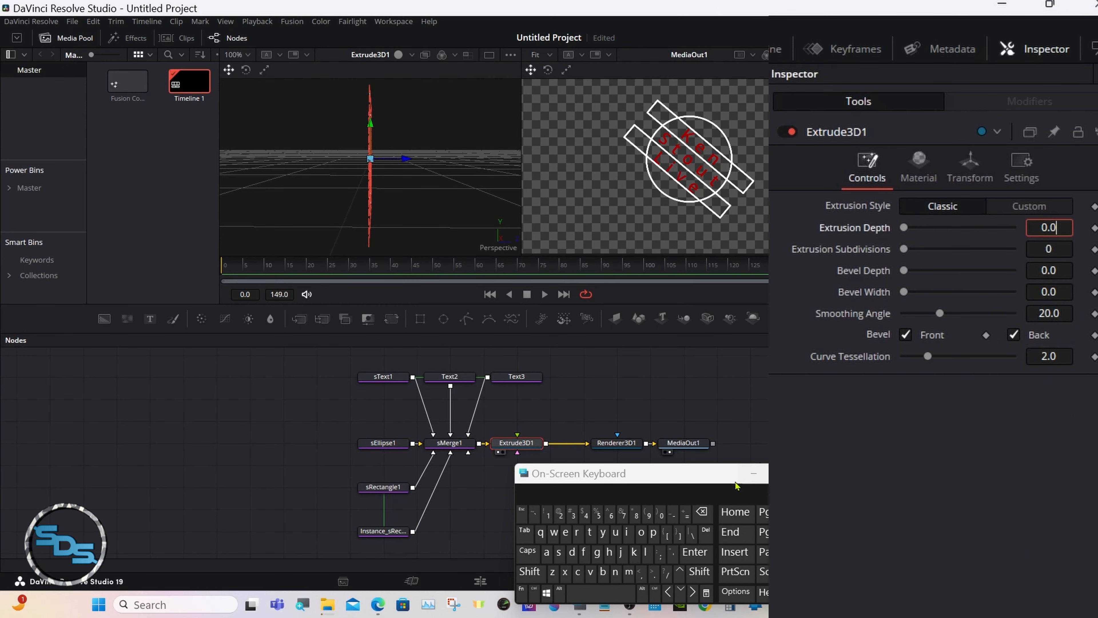
click(700, 513)
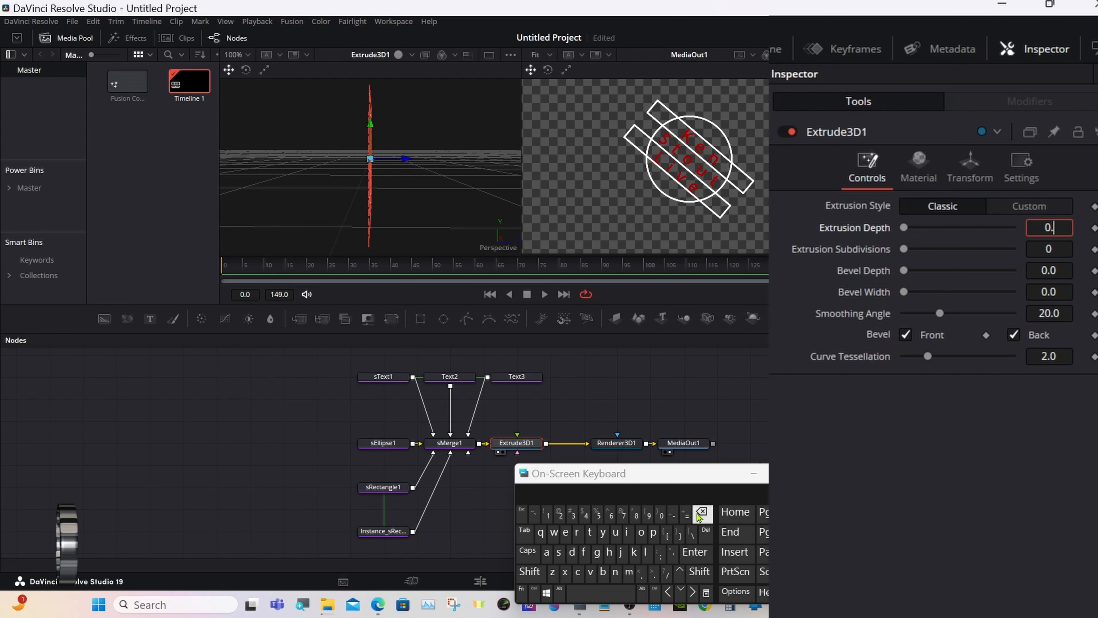
click(548, 514)
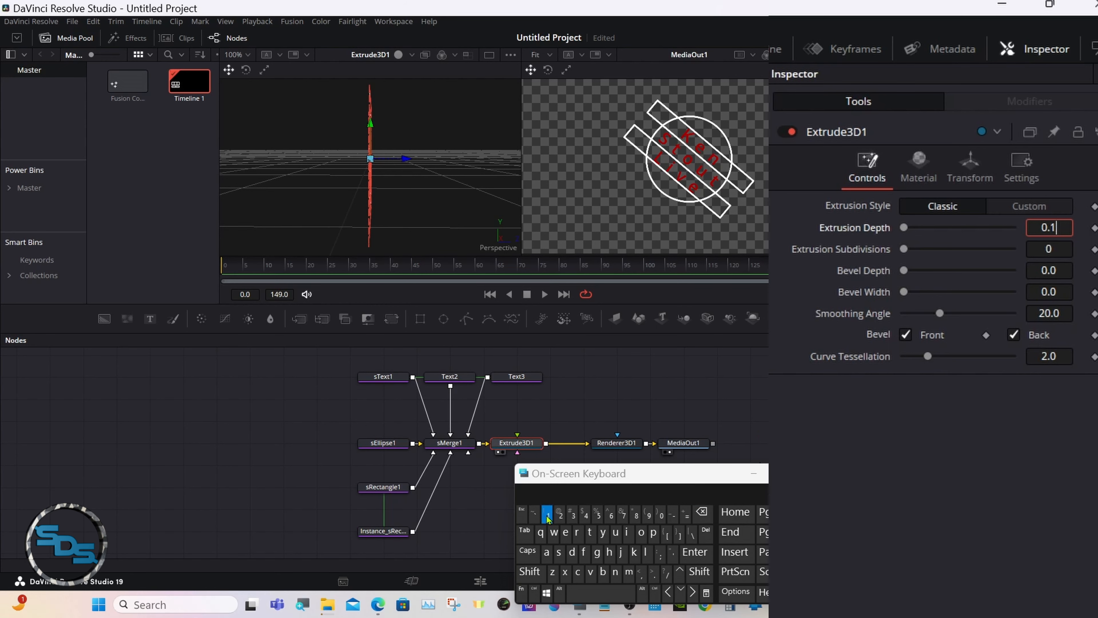
click(688, 553)
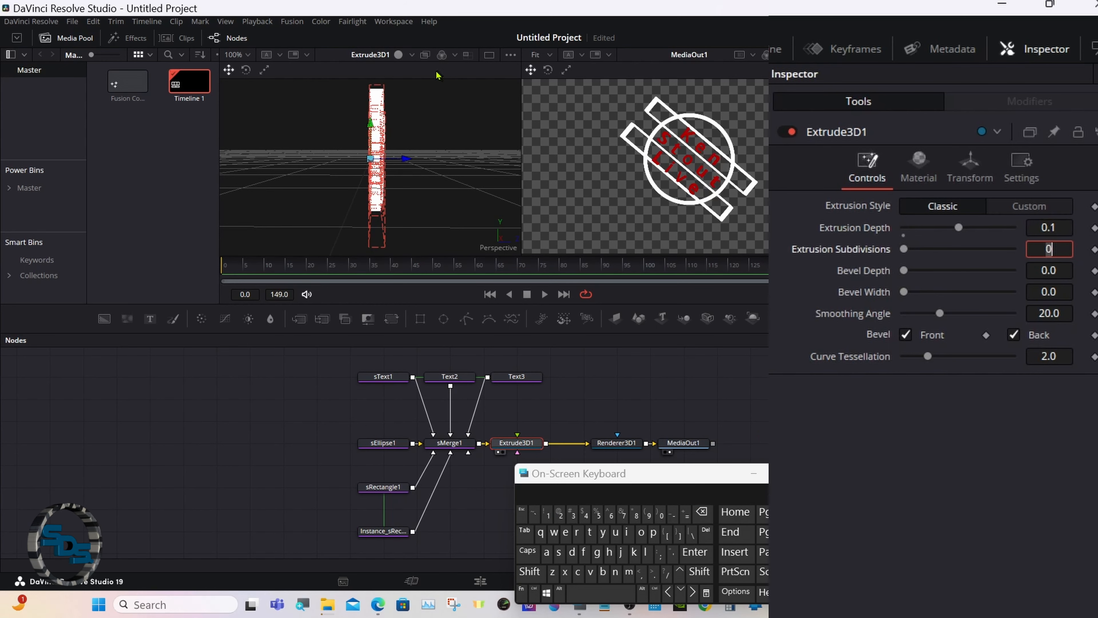
click(399, 56)
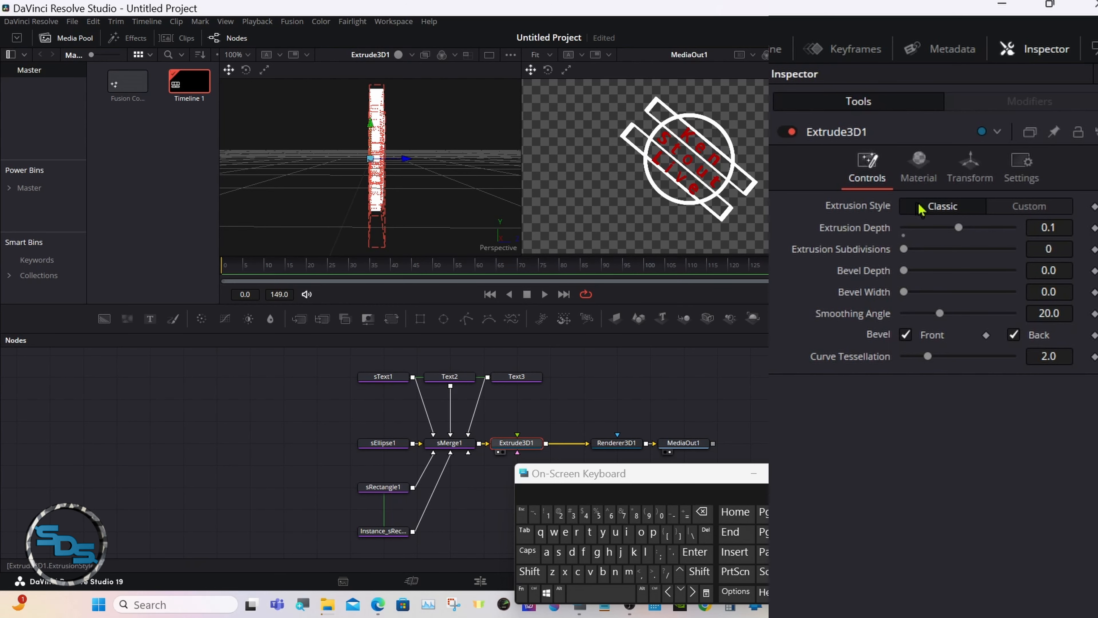
Set Extrude3D1's pivot Z to 0.05.
click(975, 170)
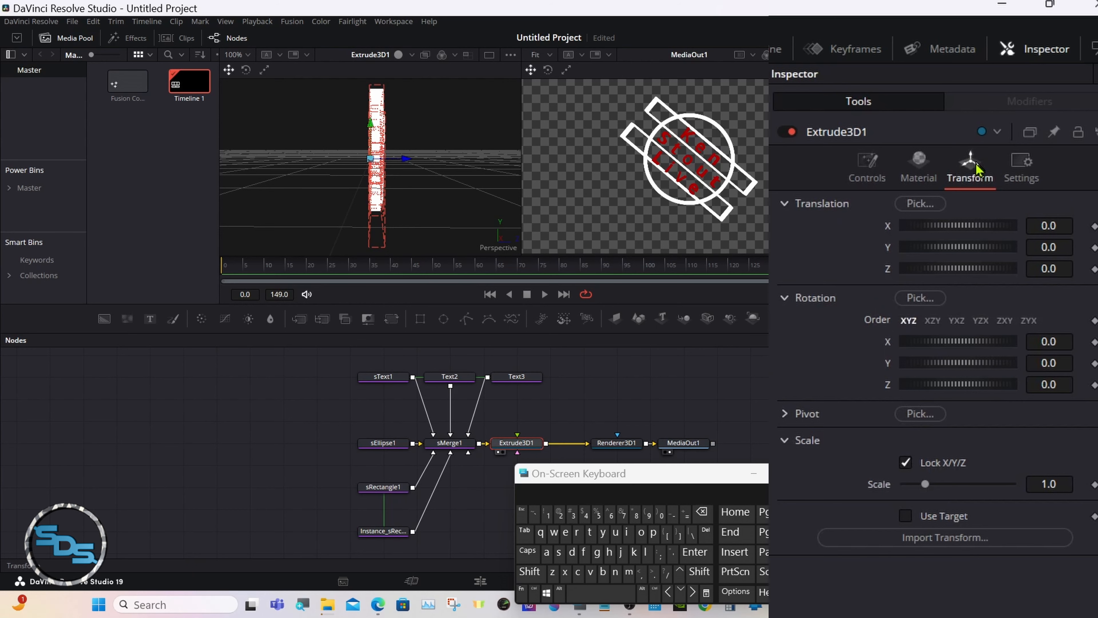
click(784, 416)
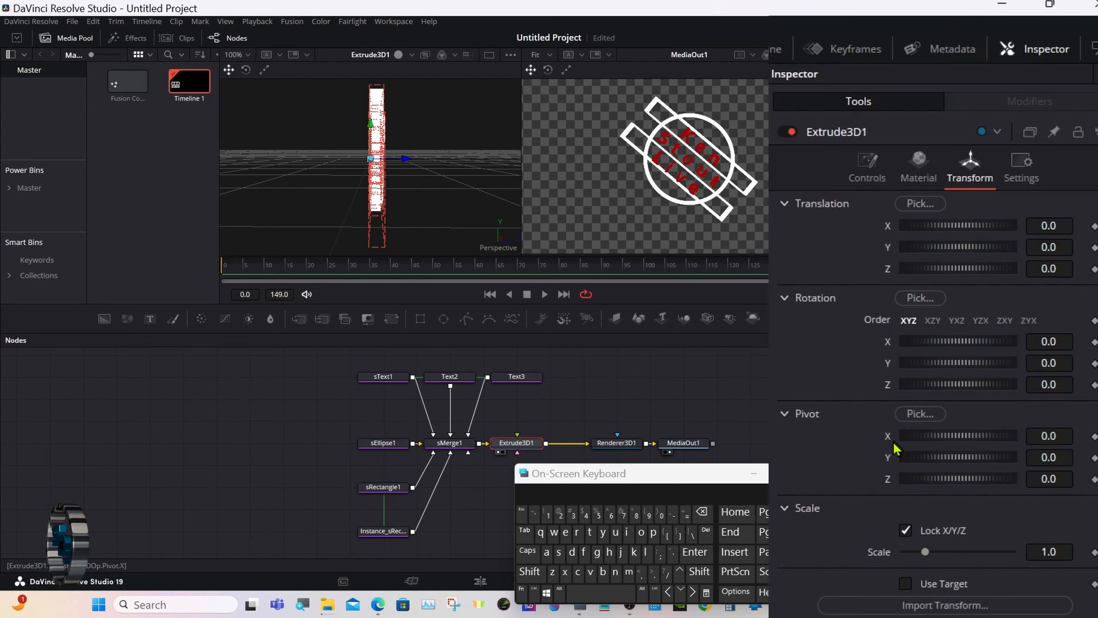
click(1057, 478)
click(598, 514)
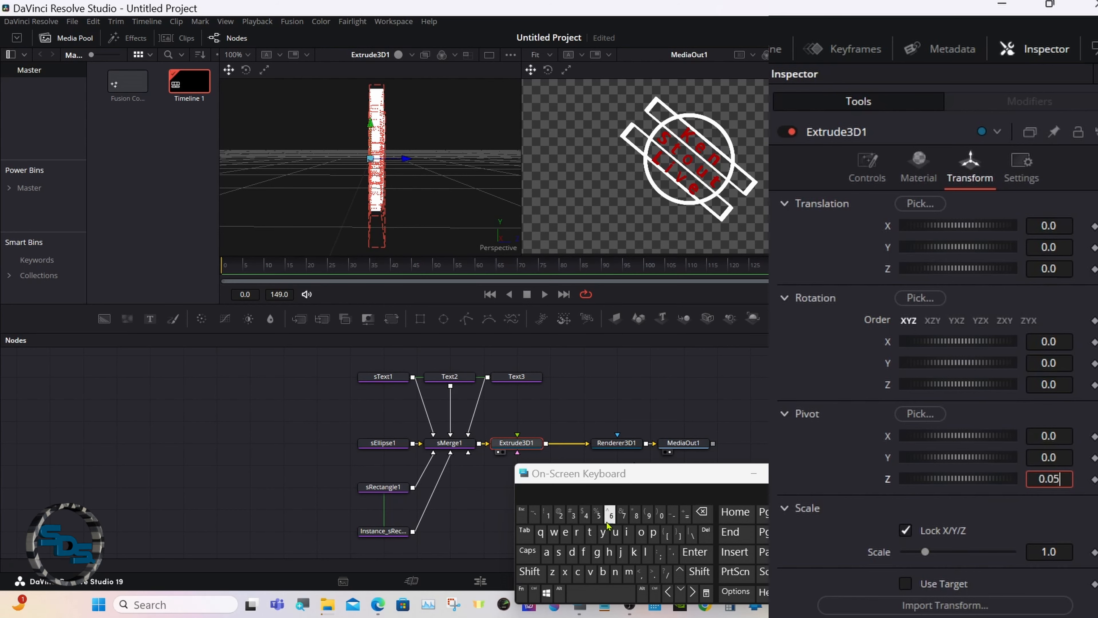
click(692, 555)
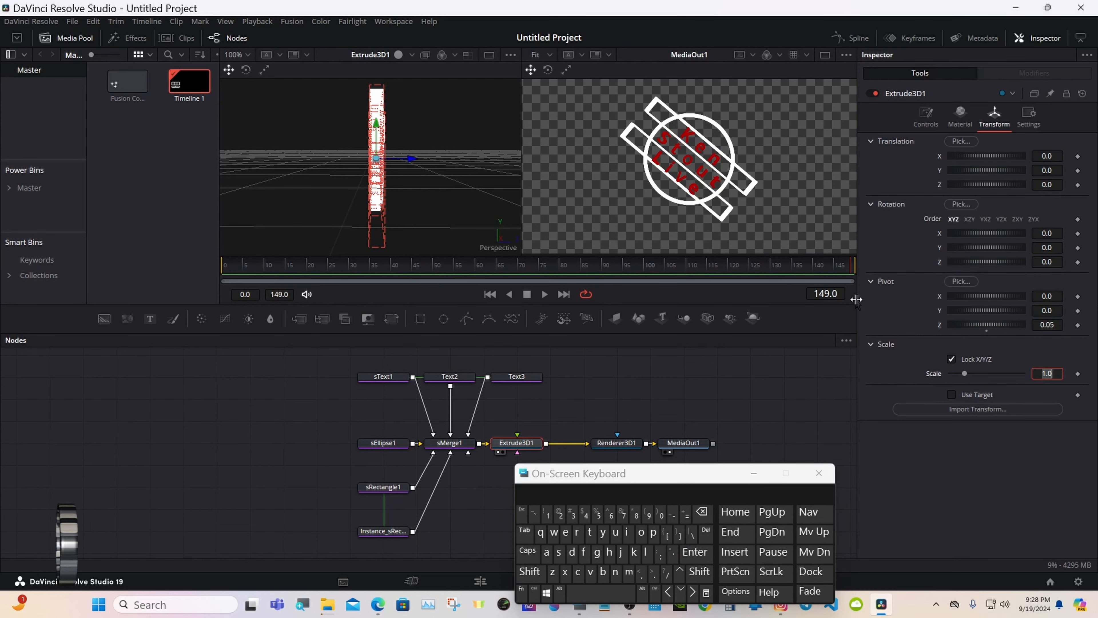
click(871, 281)
Shift Renderer3D1 and MediaOut1 further right in the node graph.
drag(655, 474, 965, 454)
drag(608, 415, 784, 444)
click(622, 427)
click(511, 444)
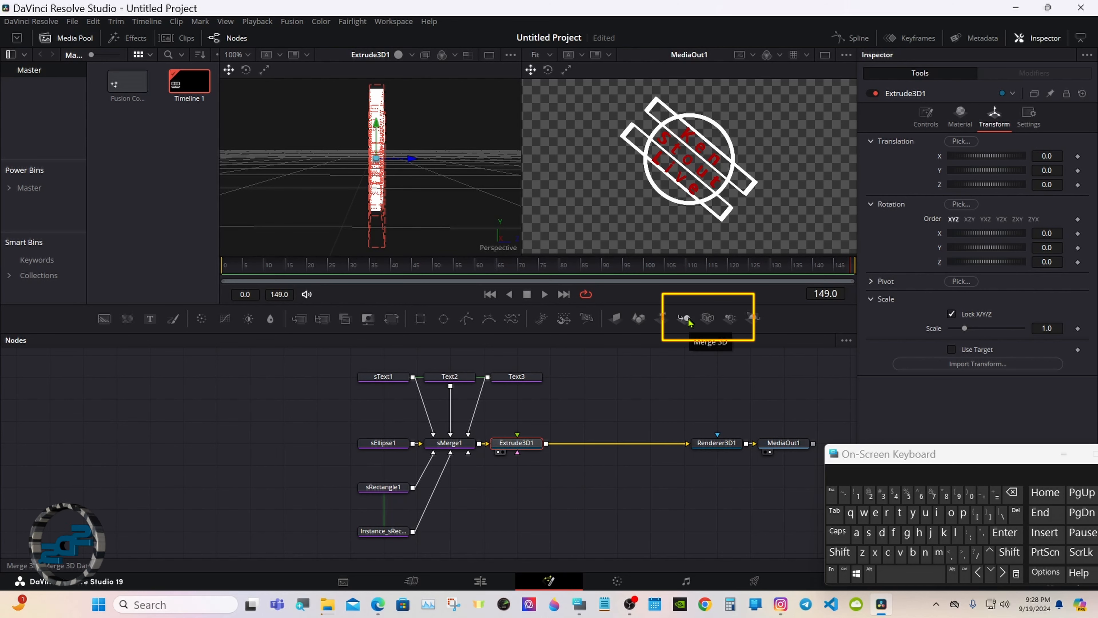
Add a Merge3D1 after Extrude3D1 with a SpotLight1 beneath it, then show Renderer3D1's settings.
click(689, 321)
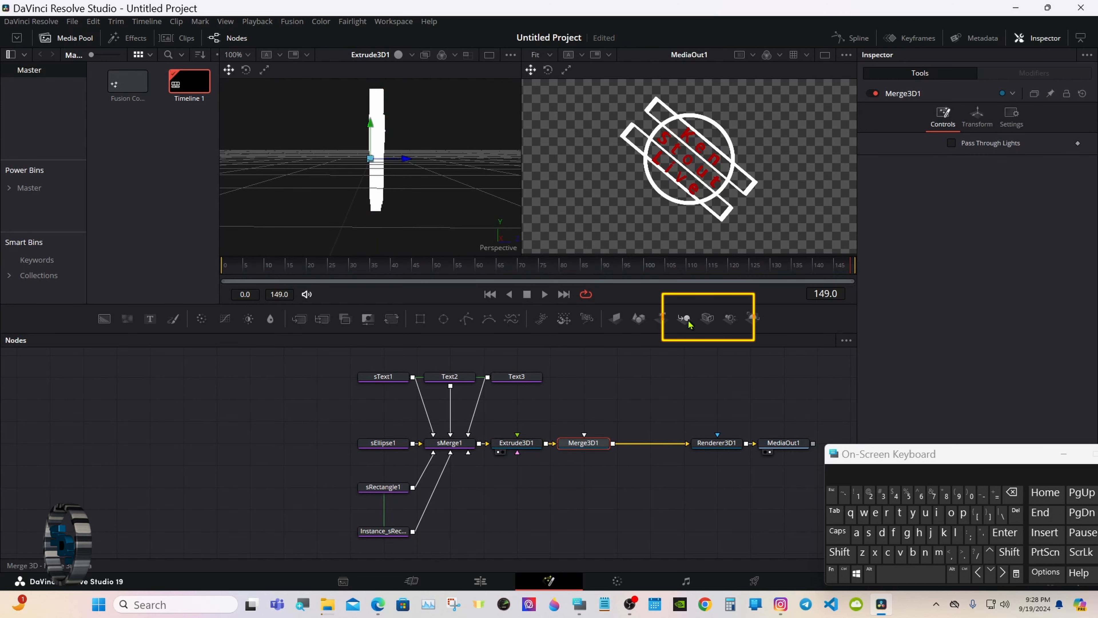
click(737, 321)
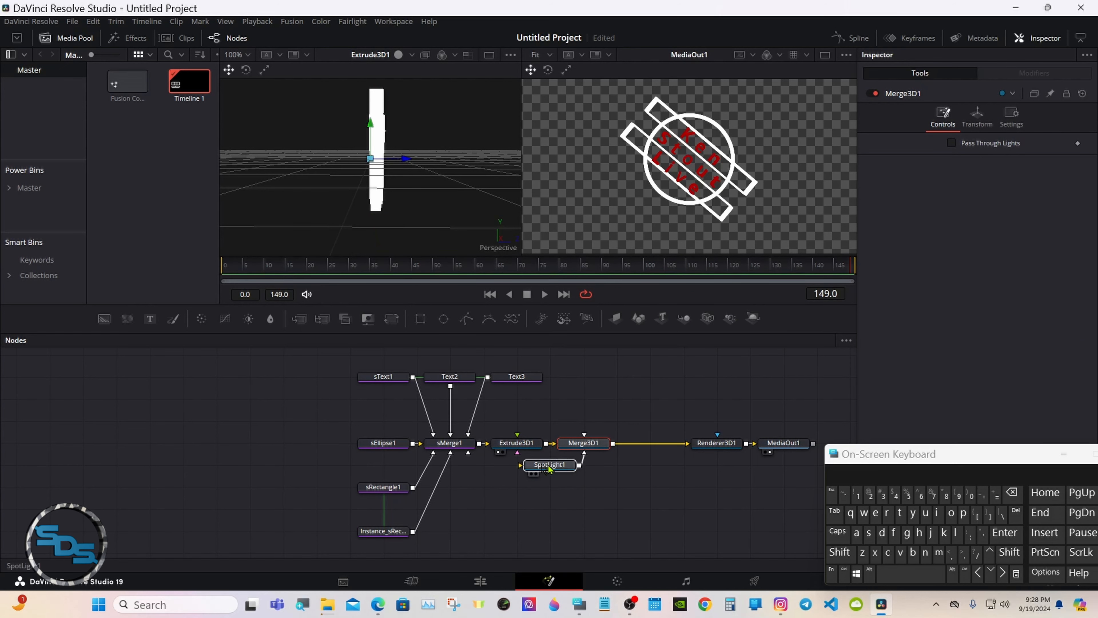
drag(548, 468, 582, 468)
click(740, 448)
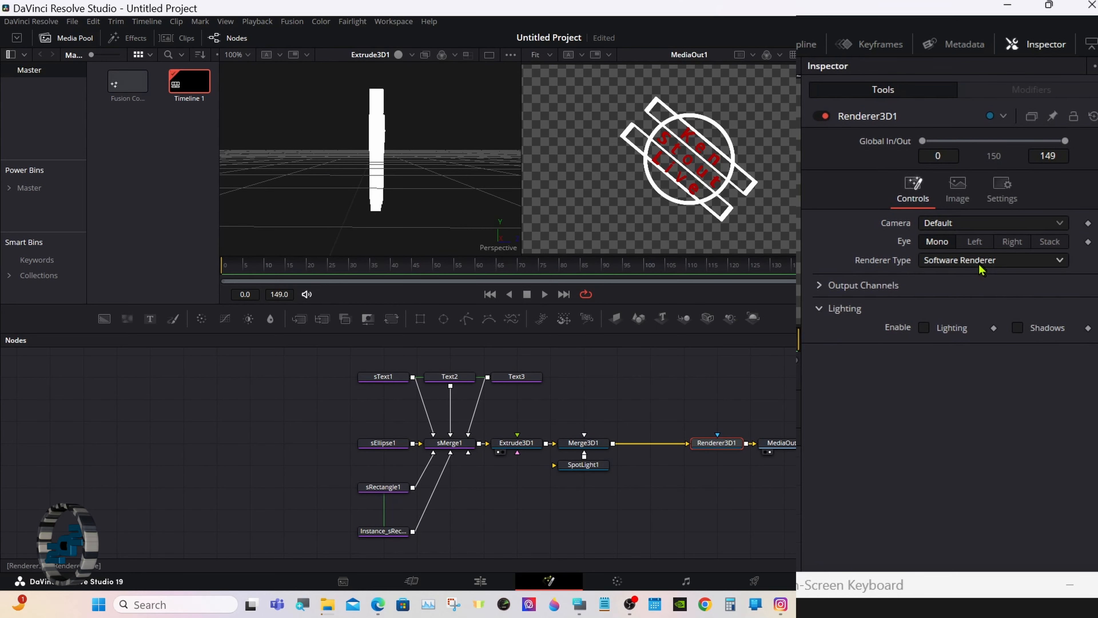
Switch Renderer3D1 to Hardware Renderer with Lighting and Shadows on, viewing Merge3D1 on the left.
click(981, 268)
click(972, 283)
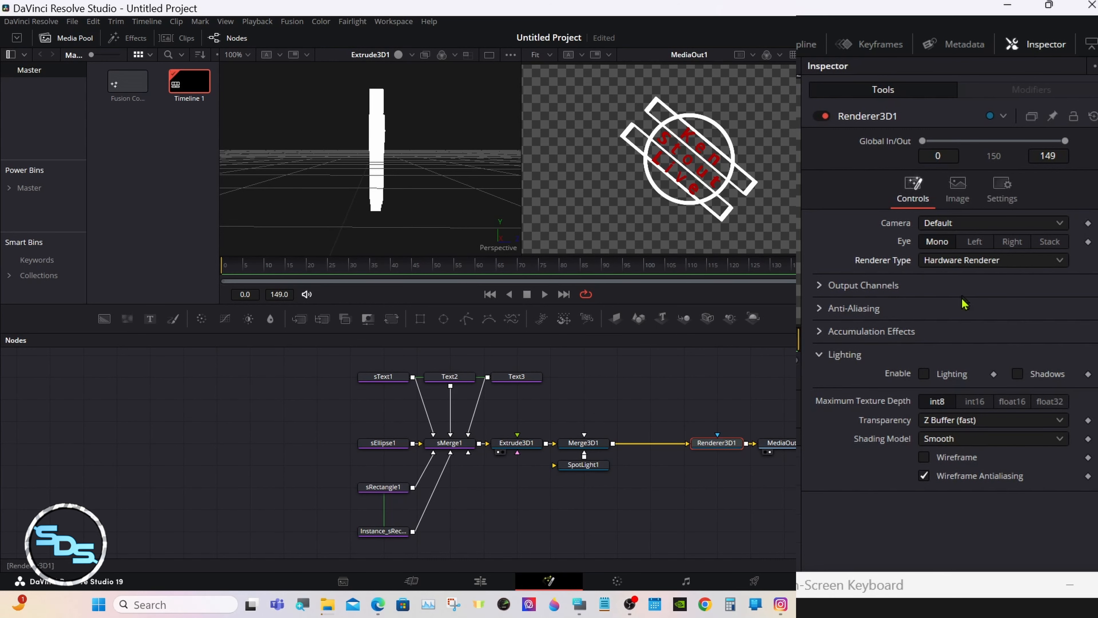
click(926, 374)
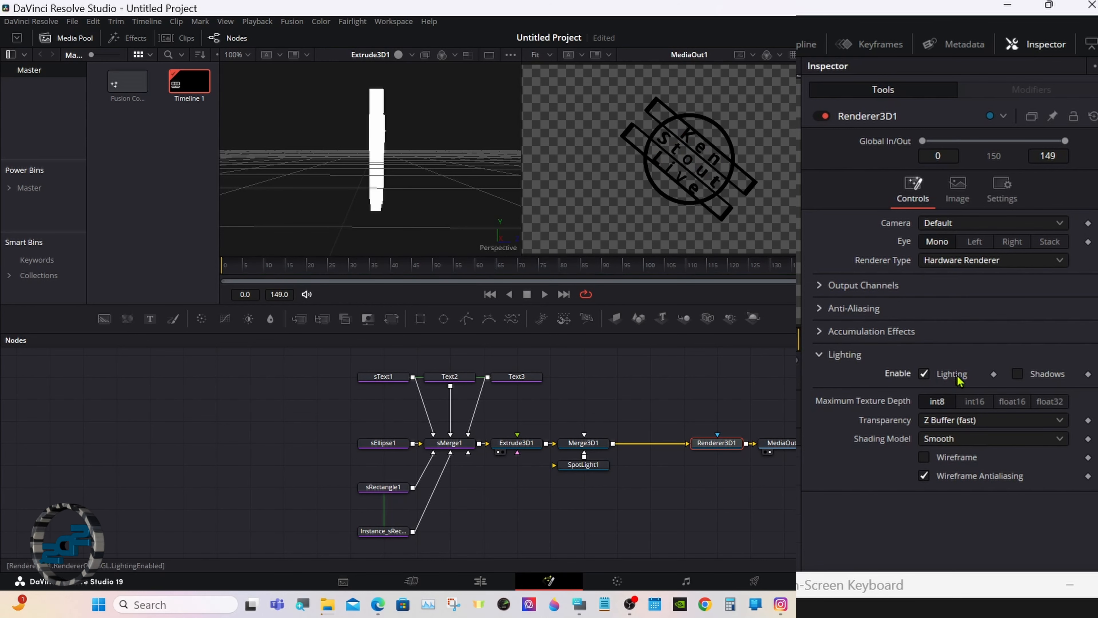
click(1017, 374)
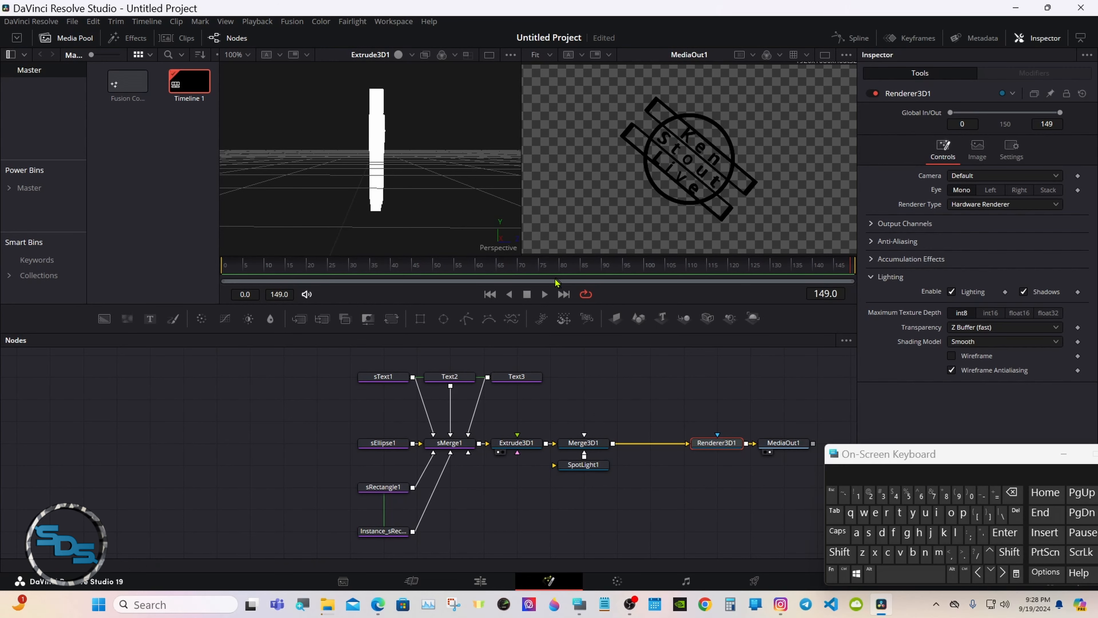
click(564, 452)
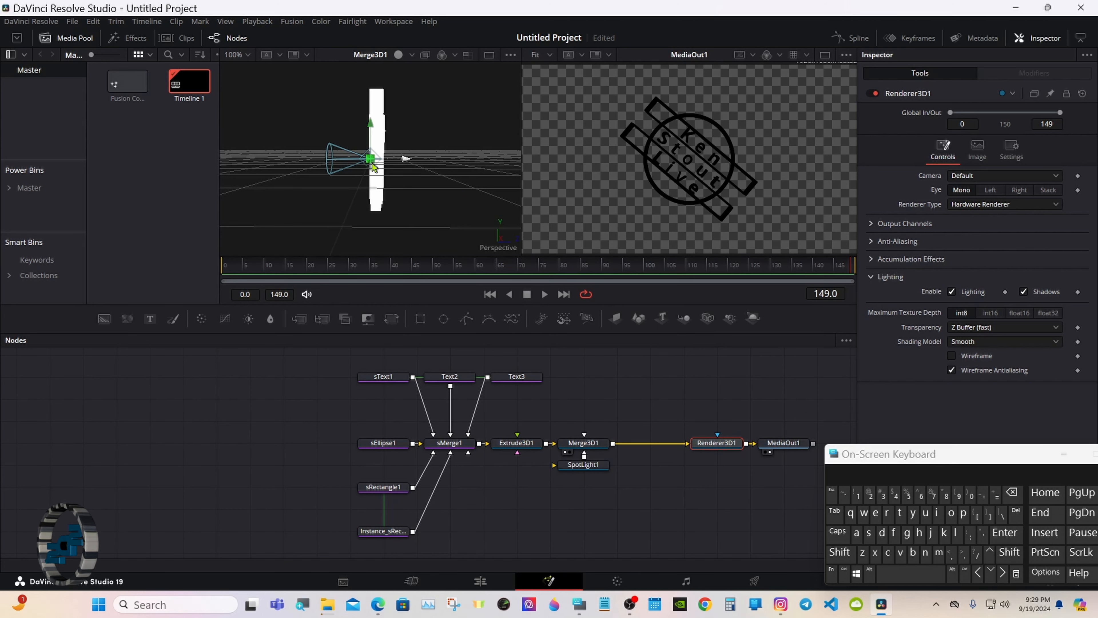
Enable viewer lighting and make SpotLight1 aim at a target with Use Target.
click(398, 55)
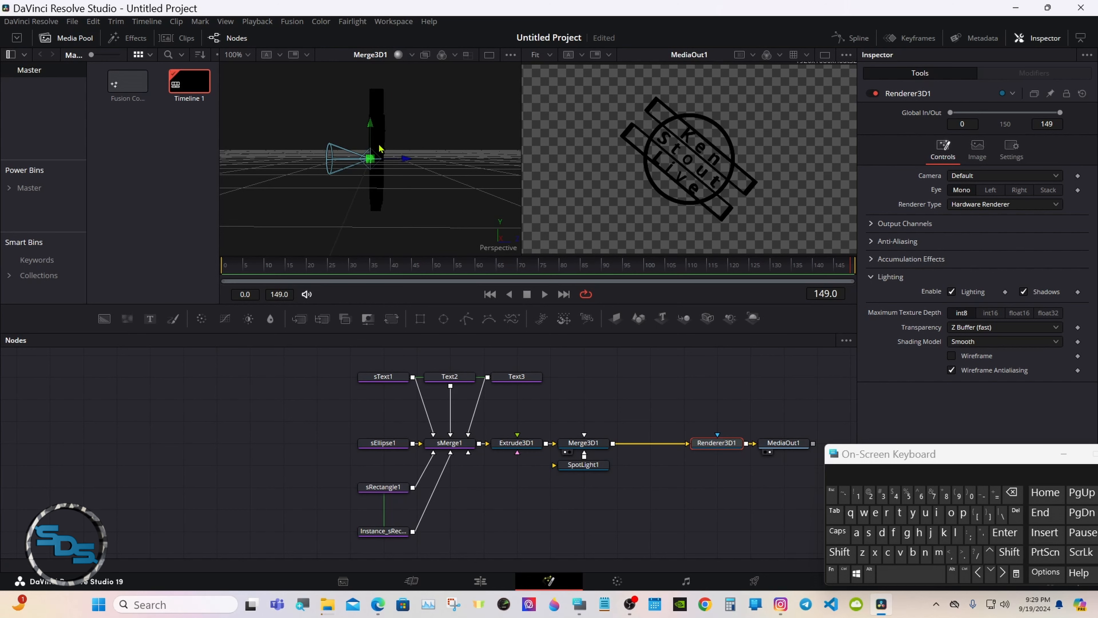
click(584, 465)
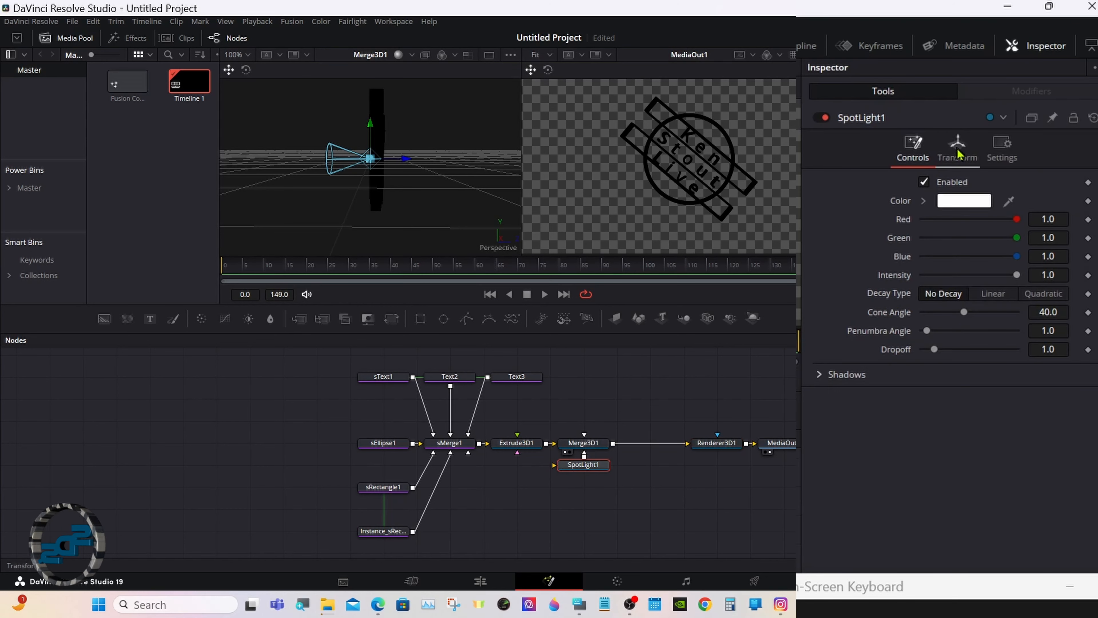
click(978, 119)
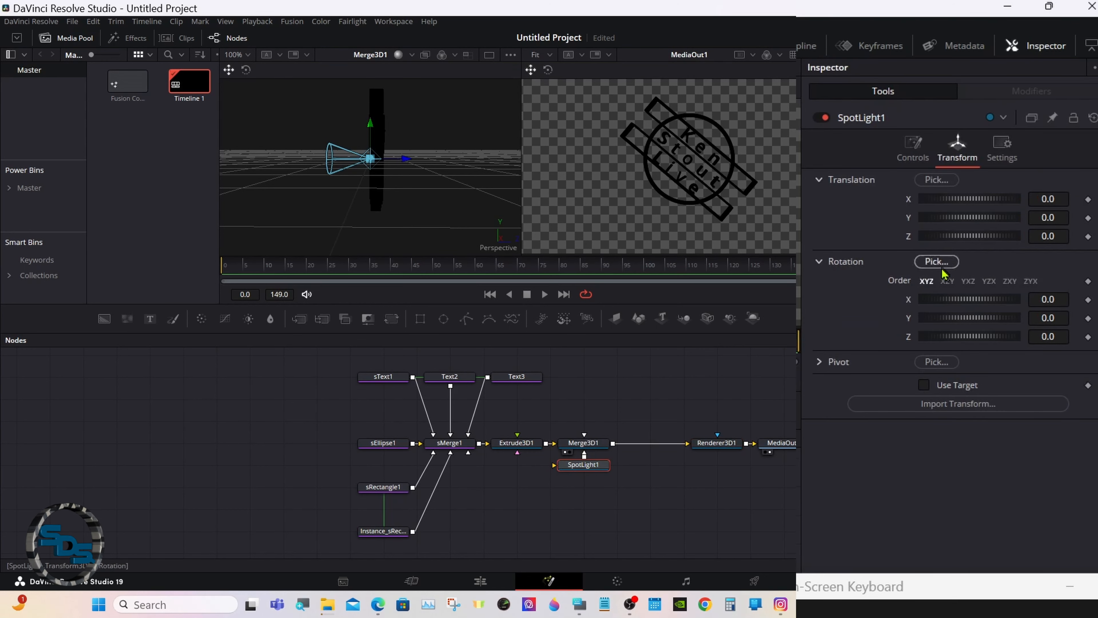
click(923, 385)
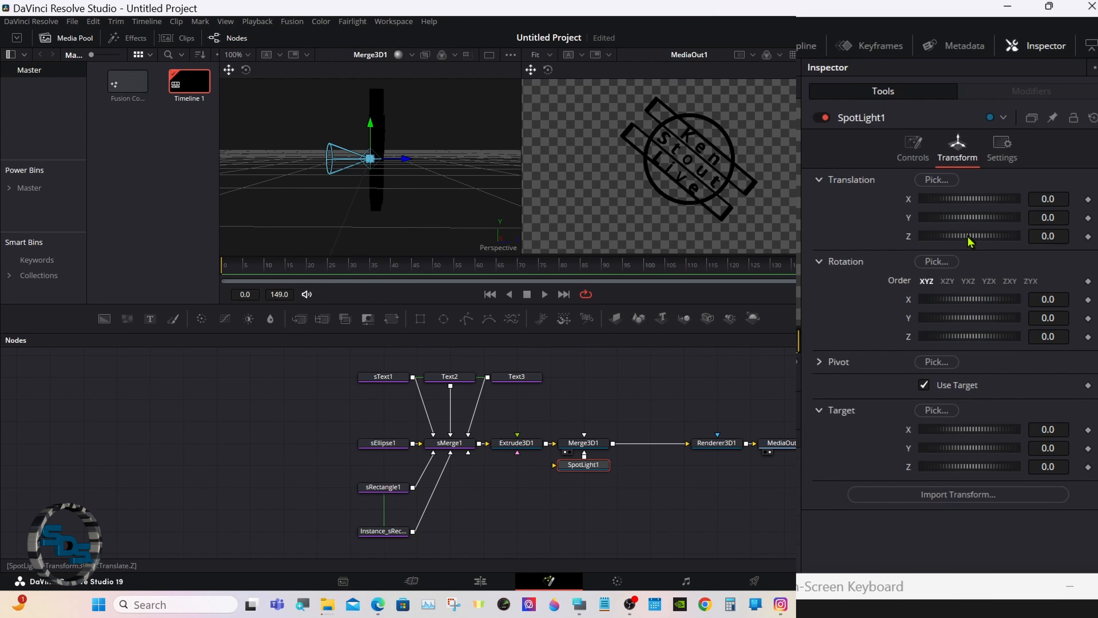
Move SpotLight1 out along Z to 2.66, fitting the whole scene in the viewer.
drag(968, 241, 979, 241)
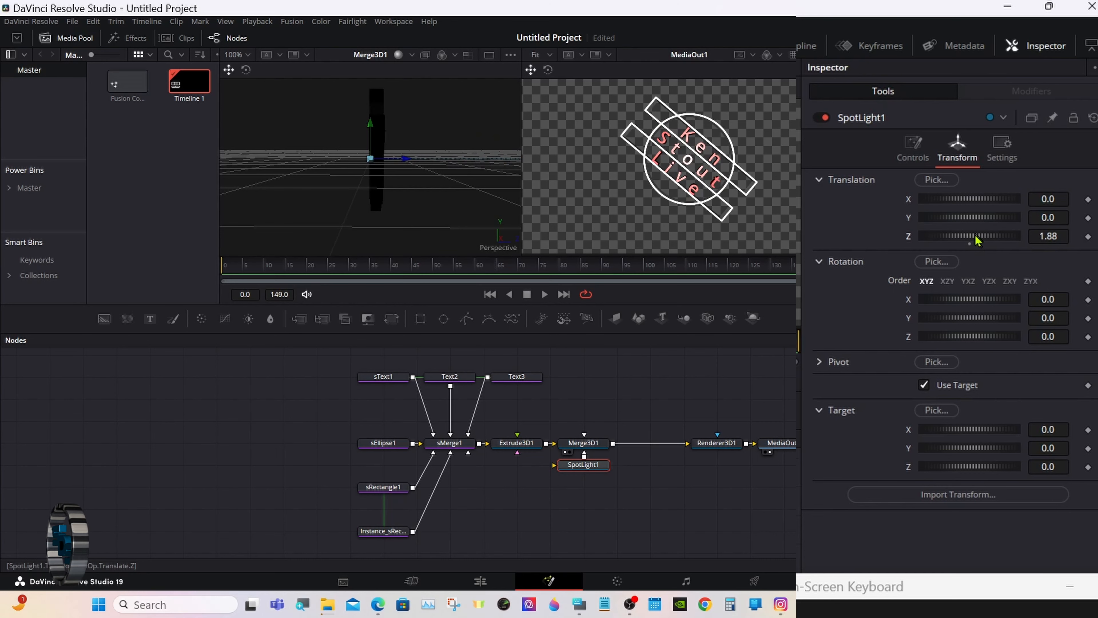
right_click(412, 173)
mouse_move(471, 177)
click(538, 178)
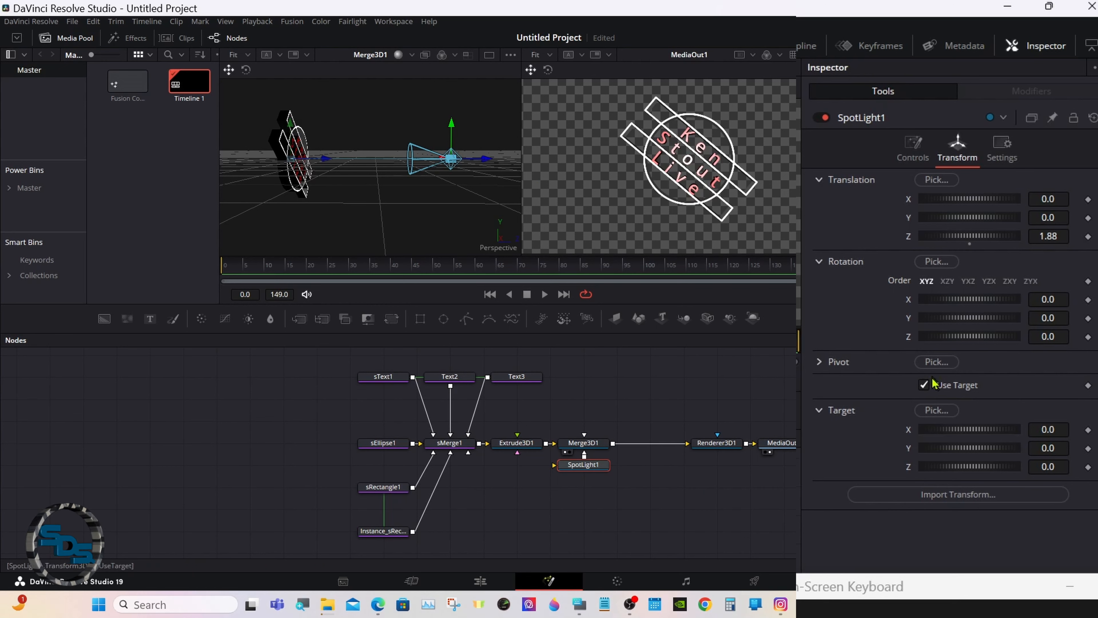
drag(1044, 237, 1094, 237)
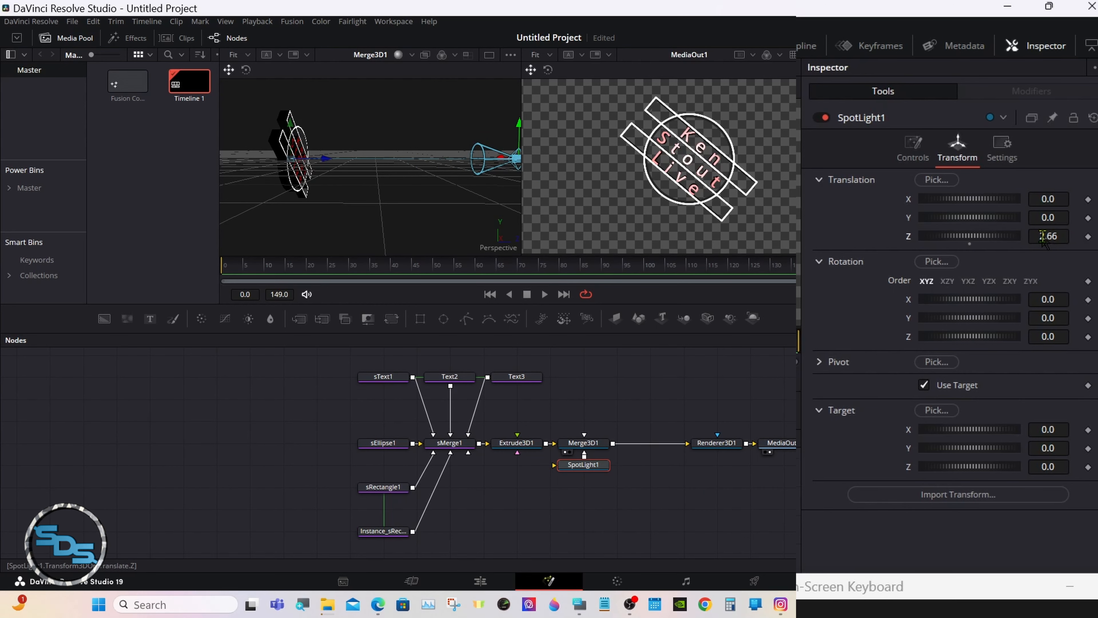
click(920, 160)
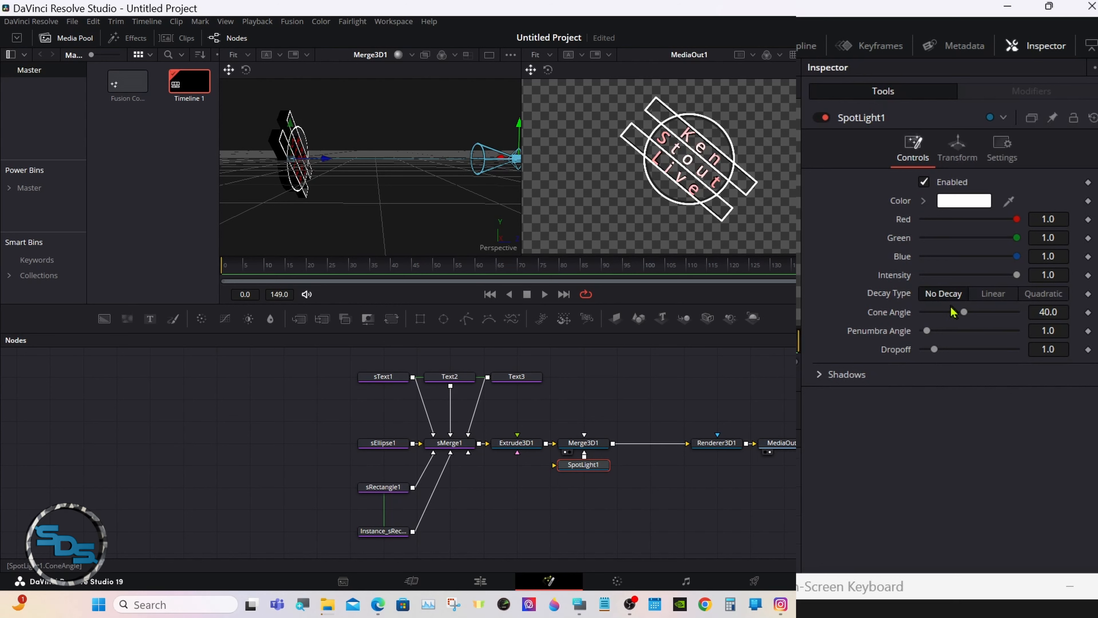
Widen SpotLight1's Cone Angle from 40 to 90.
drag(963, 313, 1038, 315)
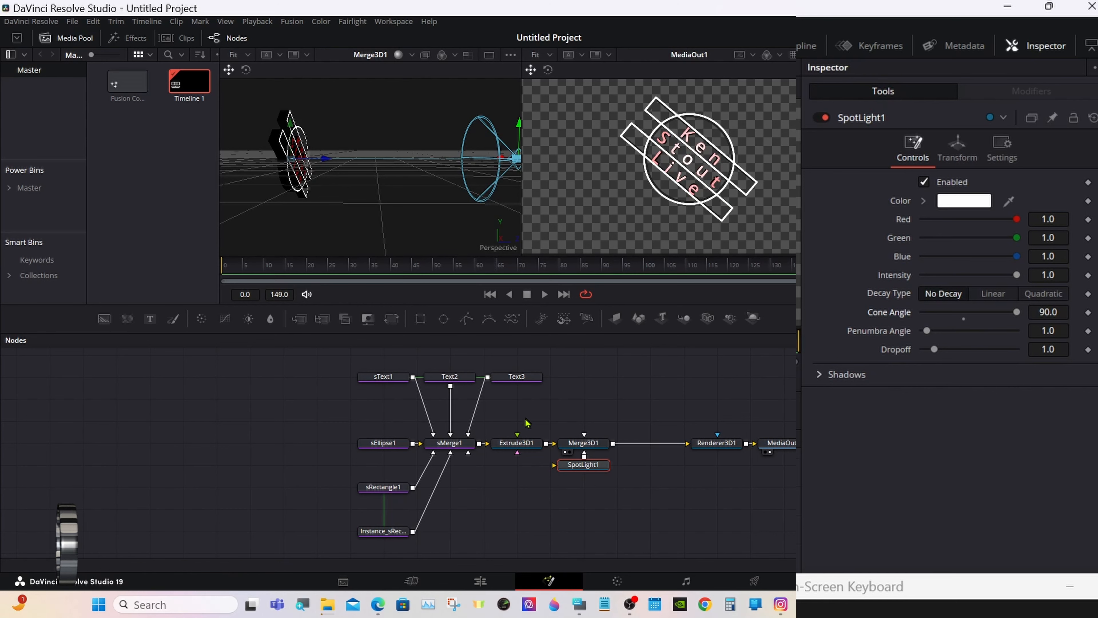
Lower Extrude3D1's specular Intensity to 0.5 in its Material settings, keeping Exponent at 50.0.
click(517, 444)
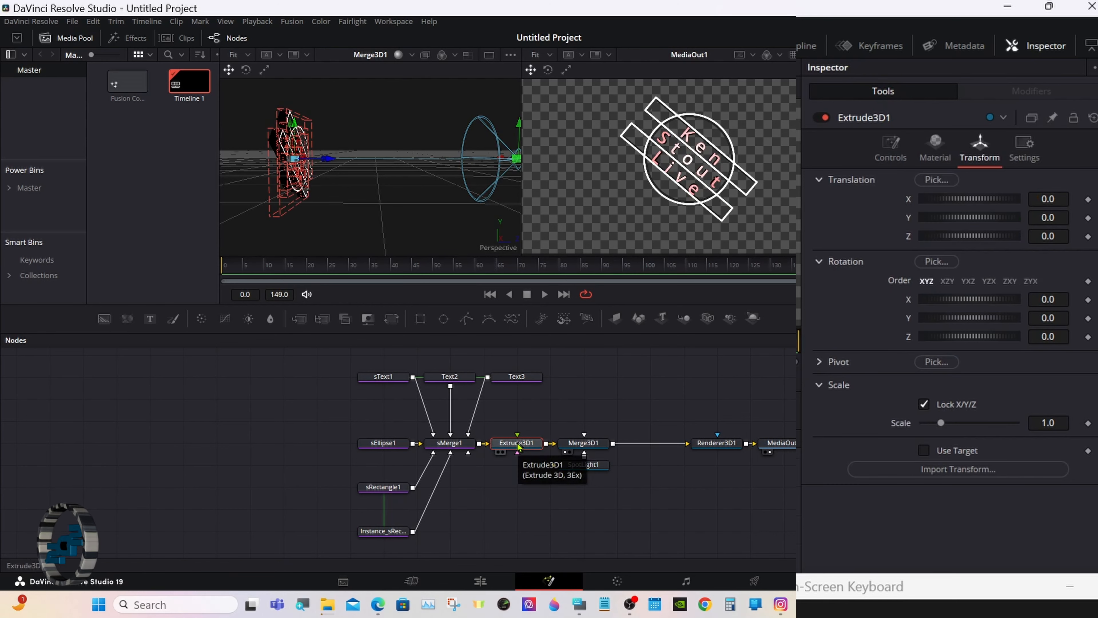
click(936, 153)
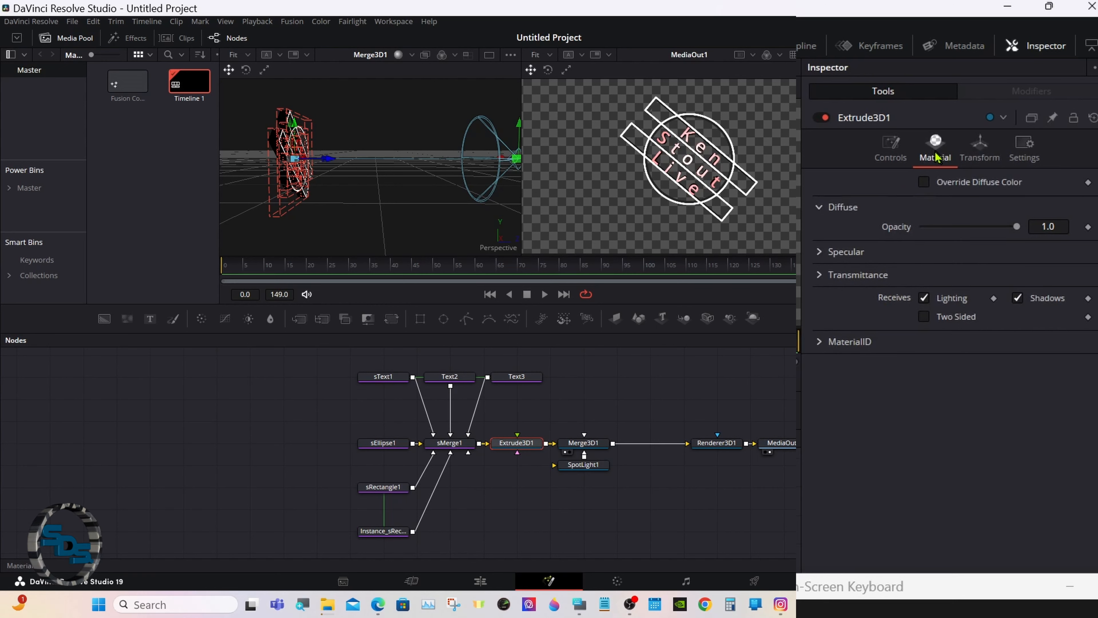
click(819, 252)
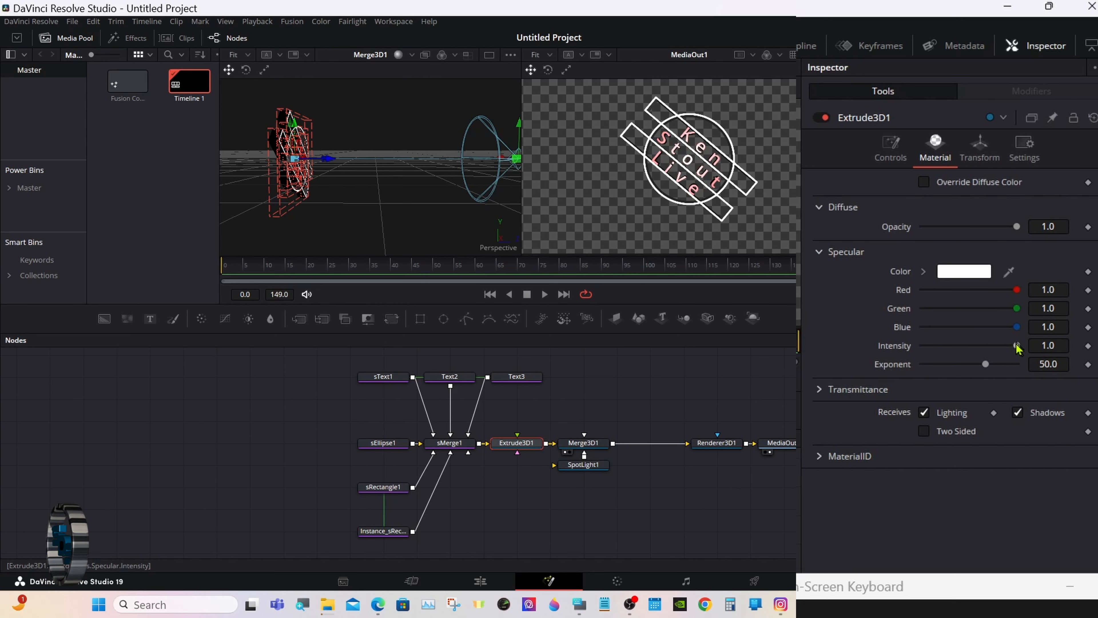
drag(1018, 347, 980, 353)
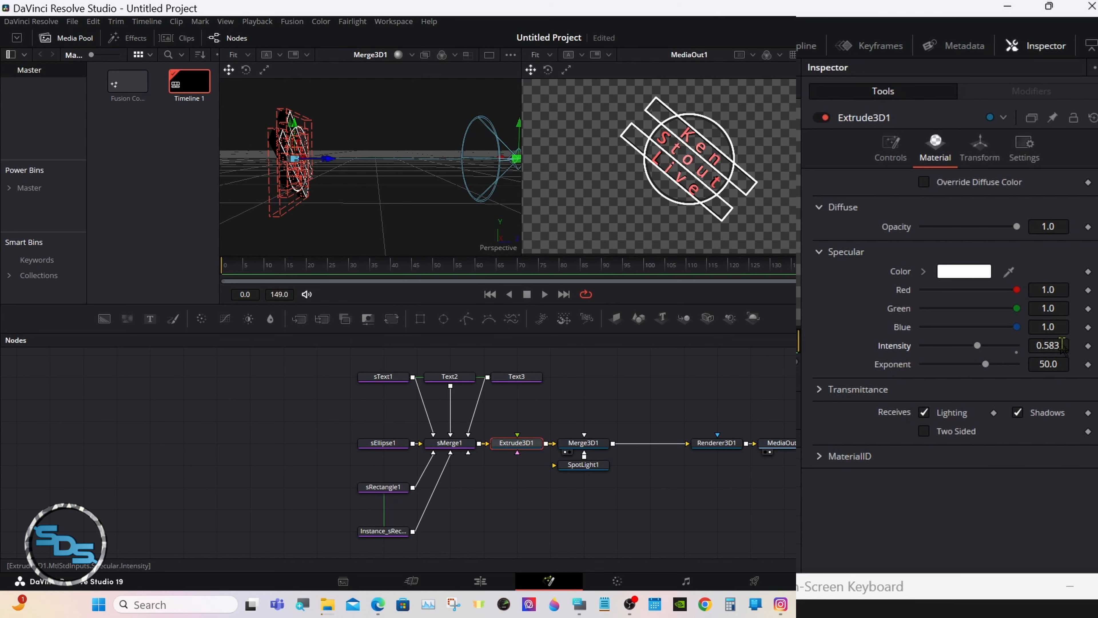
click(1064, 345)
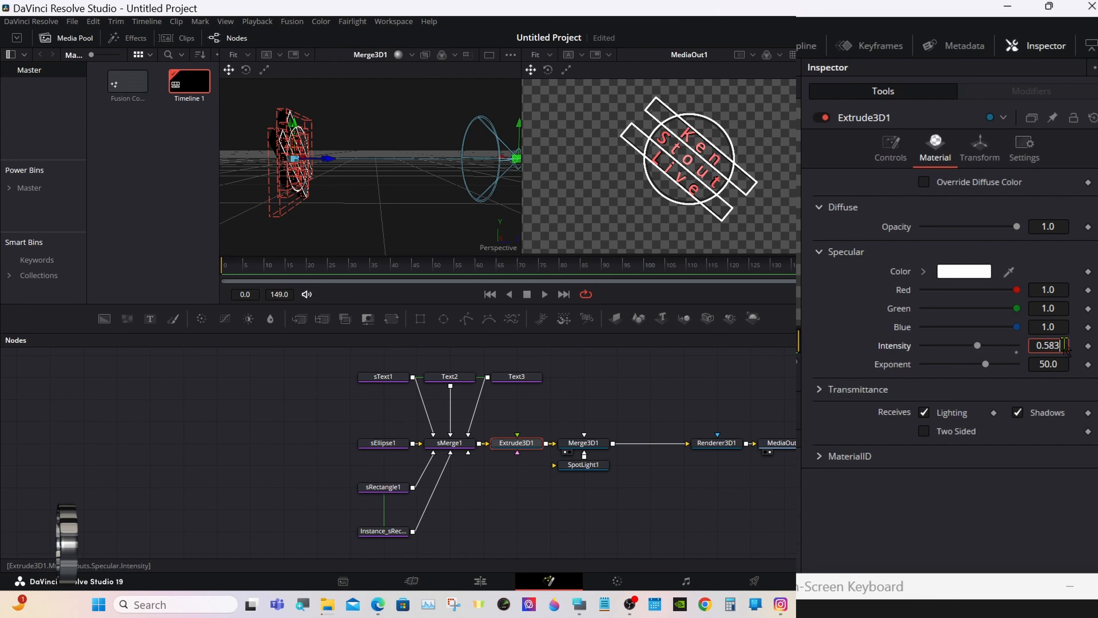
key(BackSpace)
key(BackSpace)
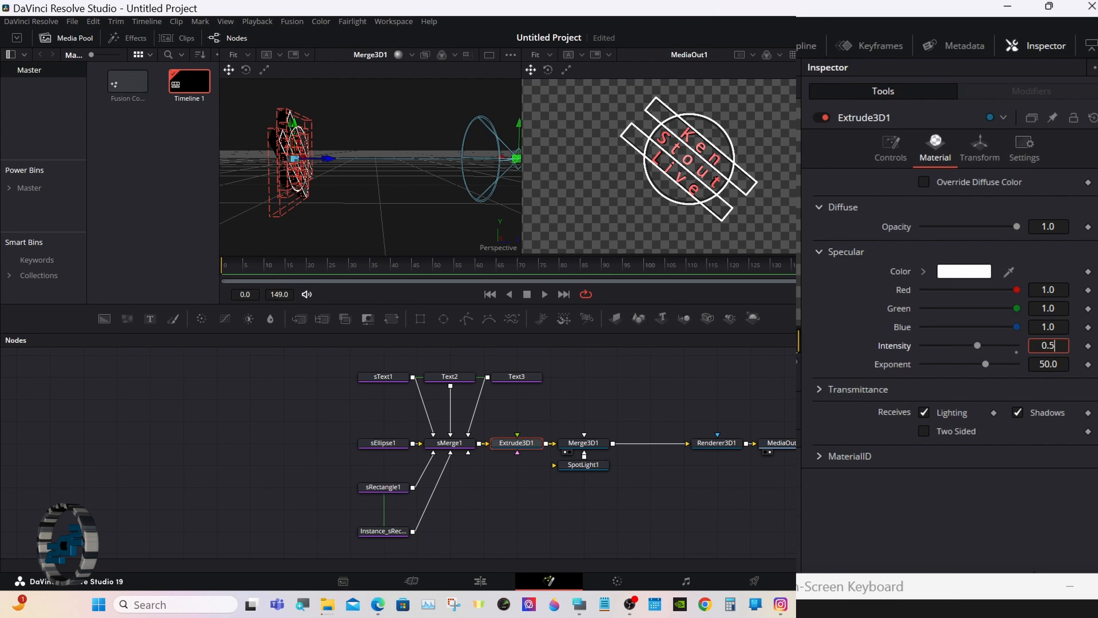
key(Tab)
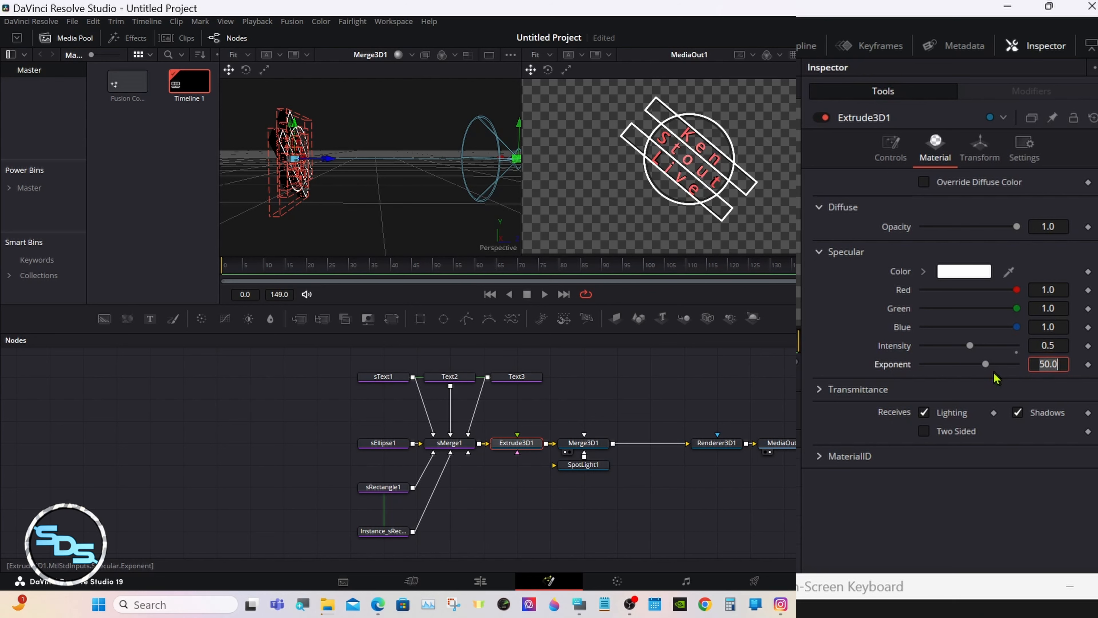
mouse_move(986, 364)
mouse_down()
mouse_move(997, 364)
mouse_move(929, 369)
mouse_move(987, 373)
mouse_up()
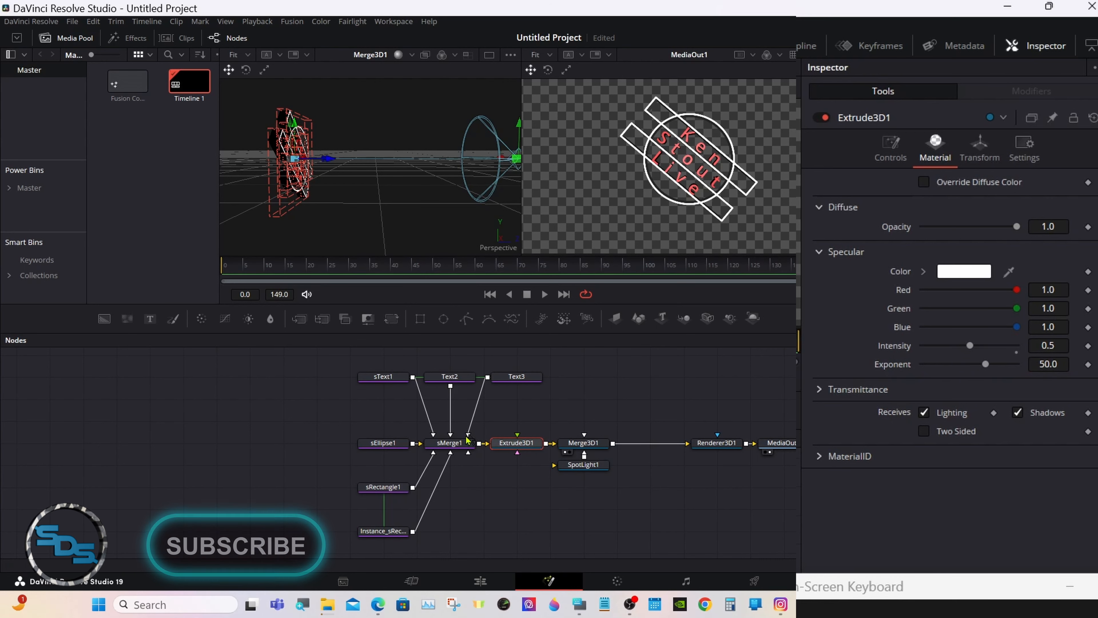
Color the sEllipse1 ring cyan #55ffff (R 0.333, G 1.0, B 1.0), then select sRectangle1.
click(392, 447)
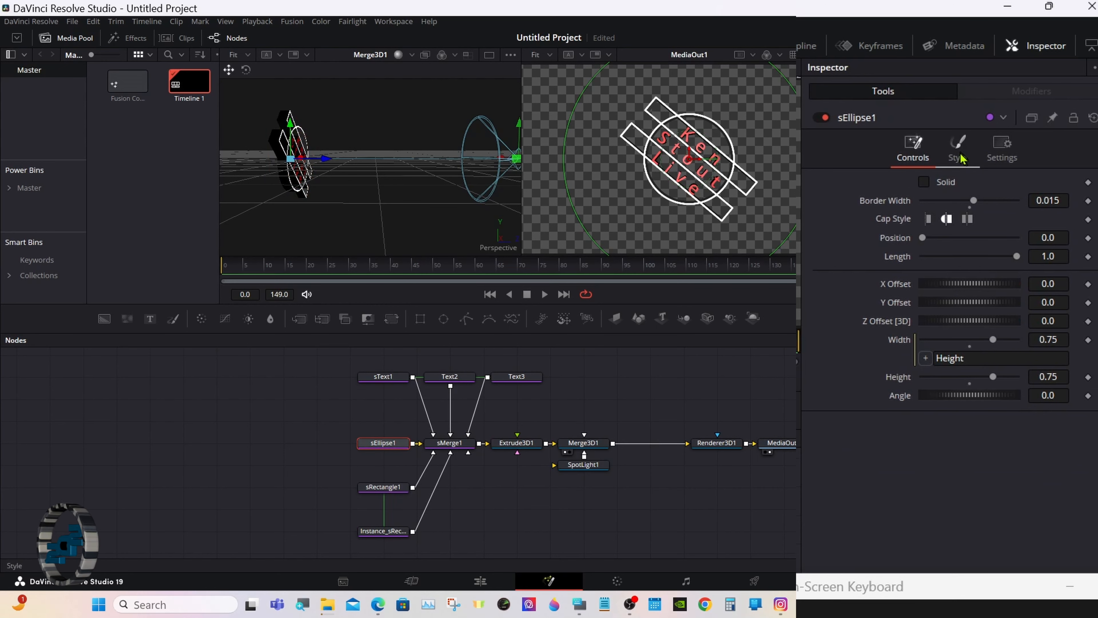
click(958, 152)
click(961, 186)
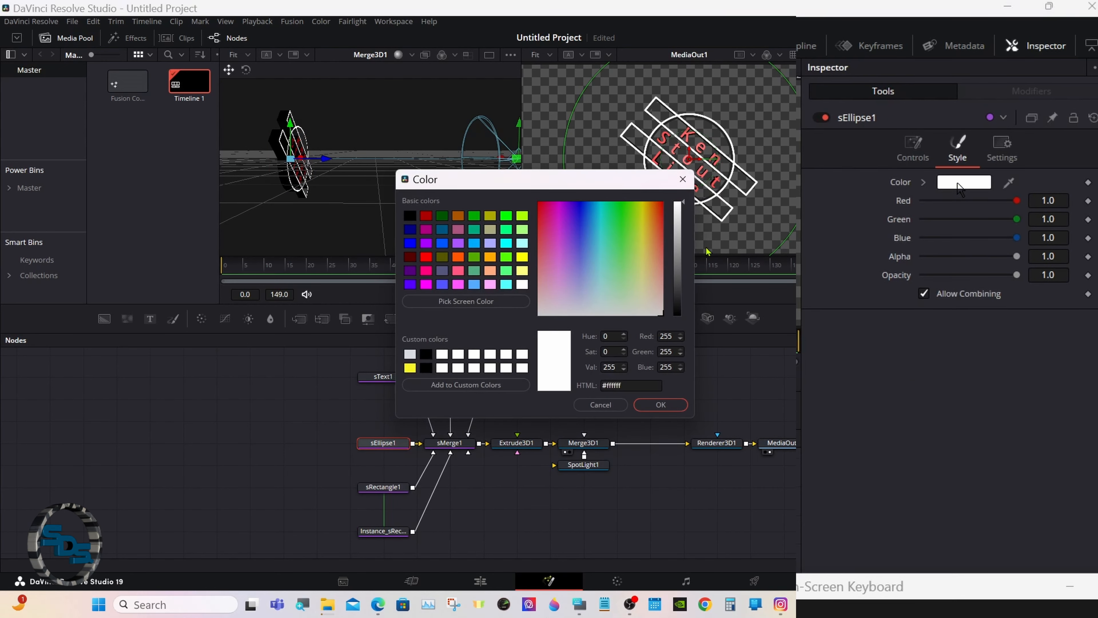
click(505, 285)
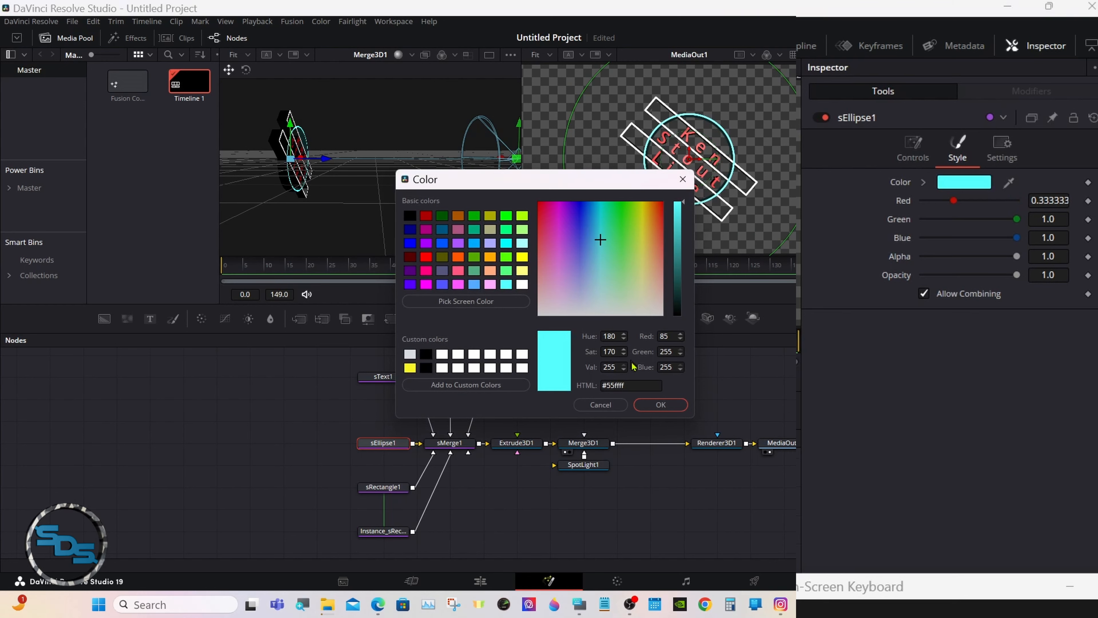
click(654, 406)
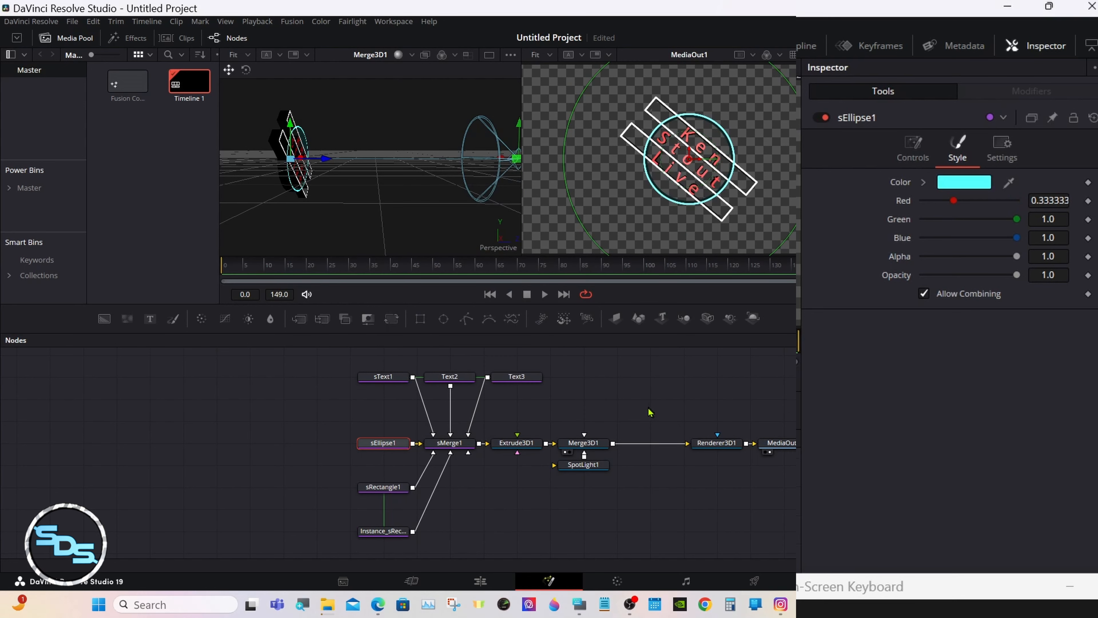
click(385, 489)
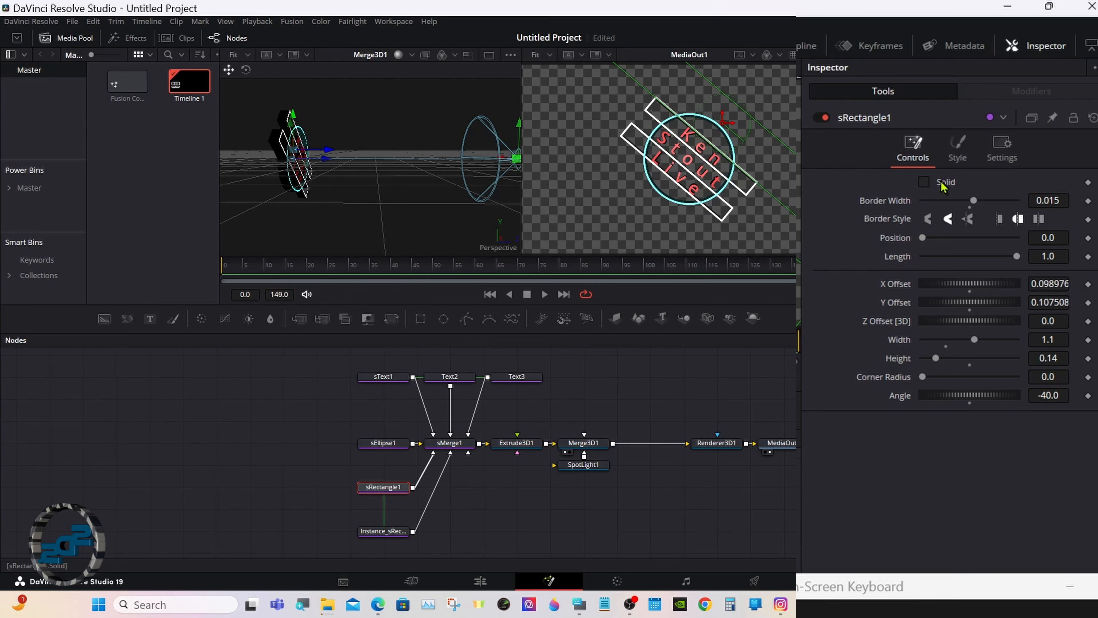
Make the sRectangle1 bars cyan to match the ring.
click(957, 144)
click(953, 185)
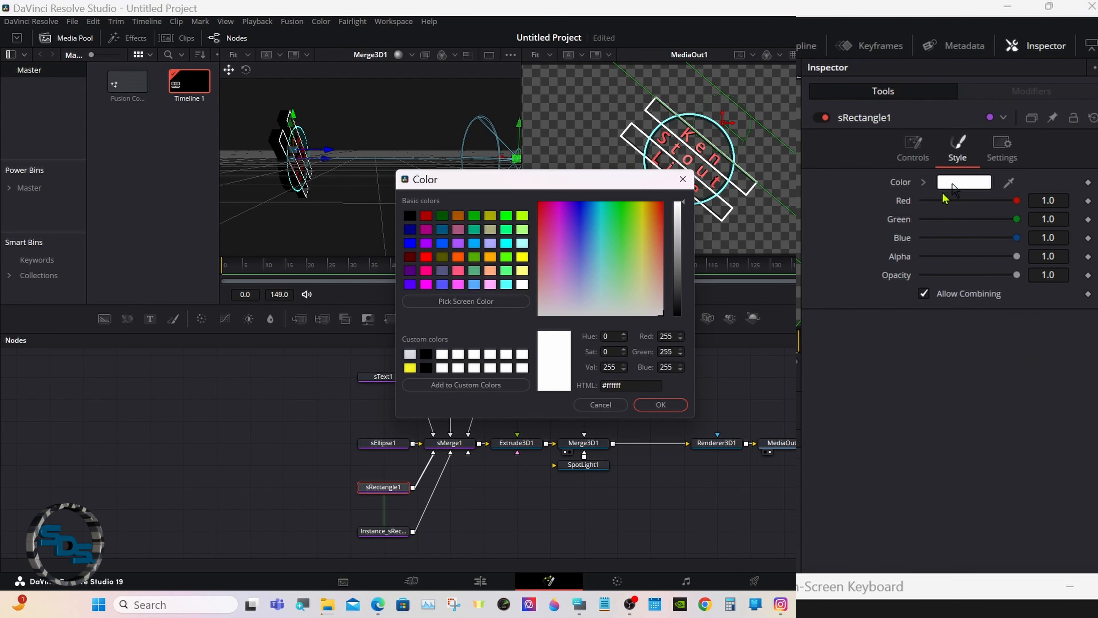
click(509, 286)
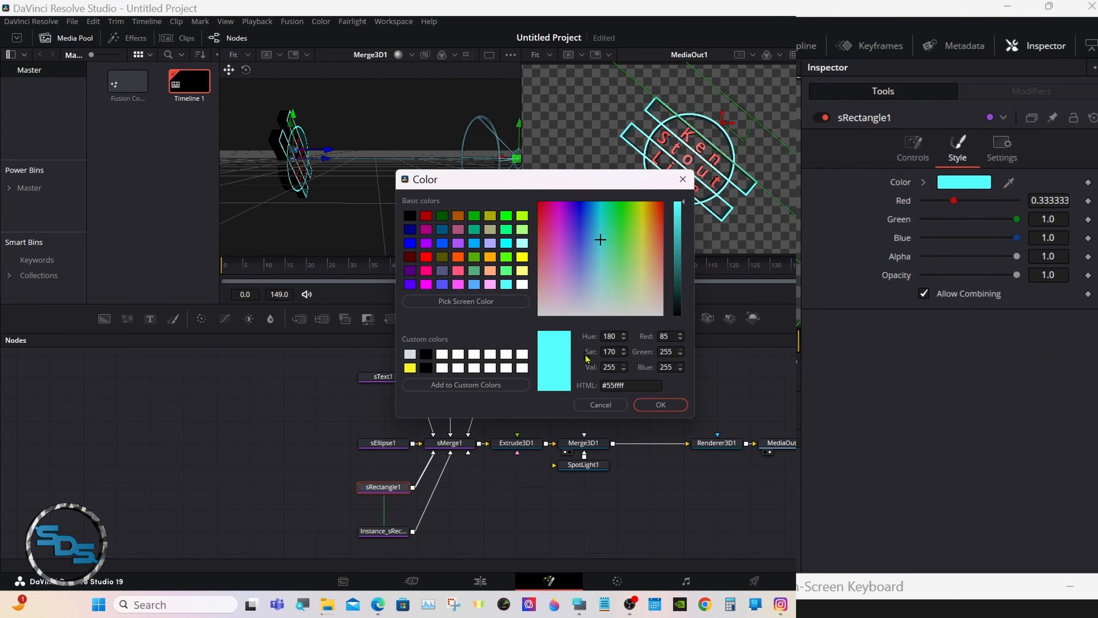
click(658, 404)
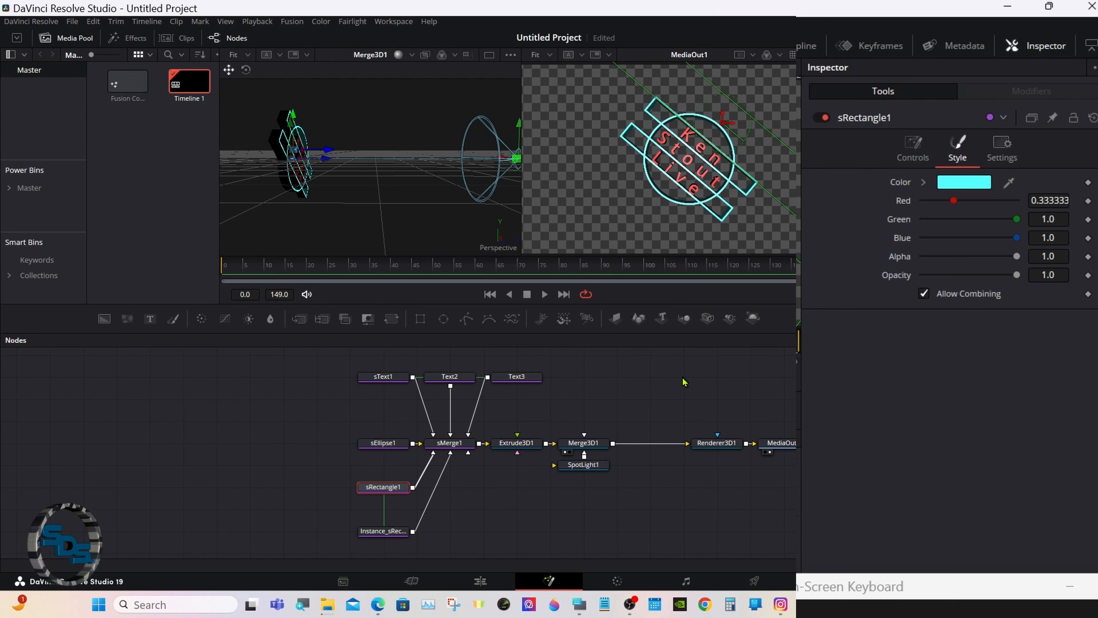
Set the bars' Corner Radius to 0.0, save the project, and return to frame 0.
click(909, 153)
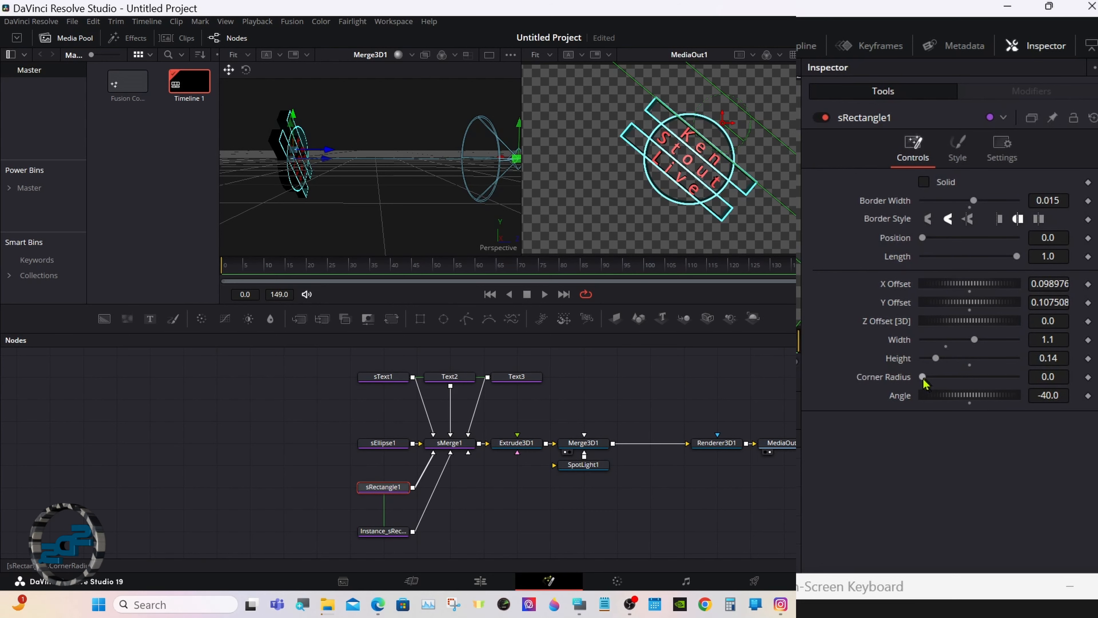
drag(923, 380, 1032, 377)
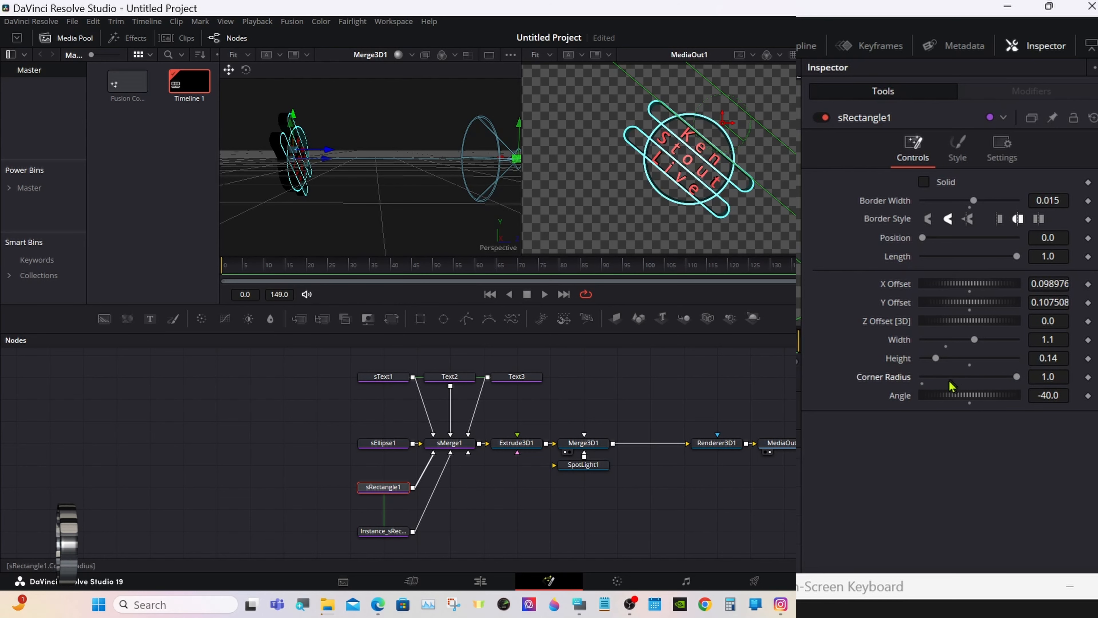
click(922, 384)
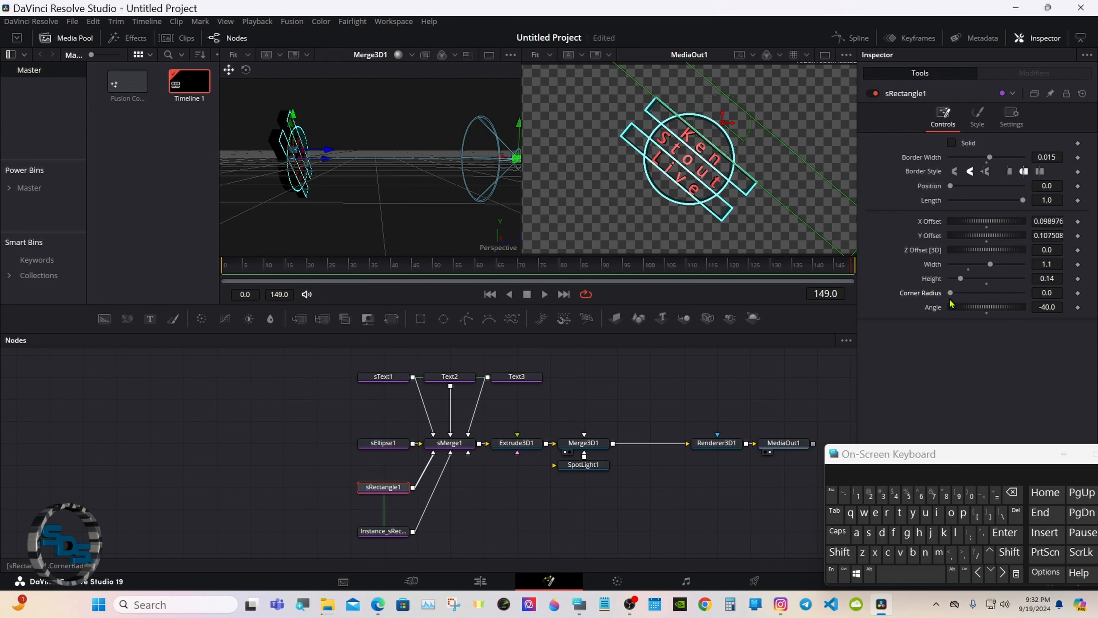
key(ctrl+s)
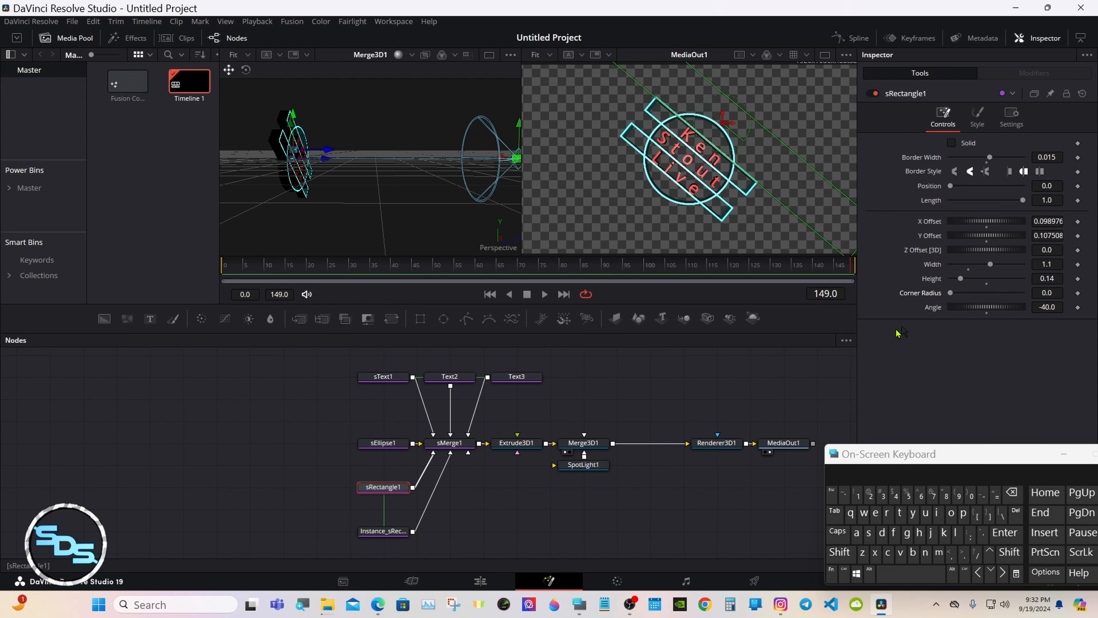
click(610, 377)
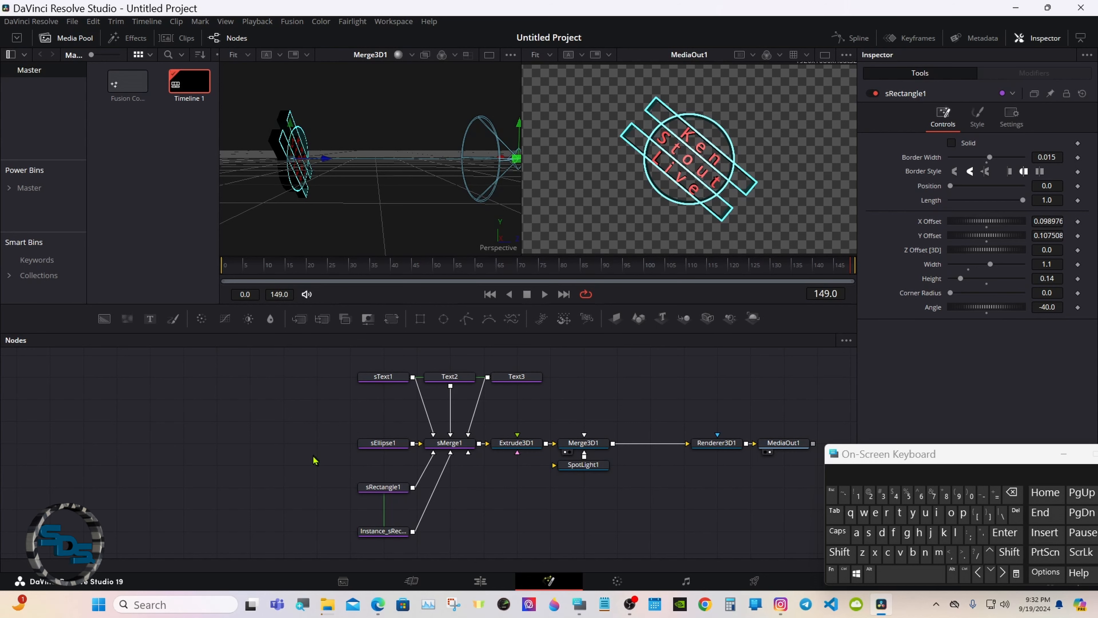
drag(232, 276, 191, 272)
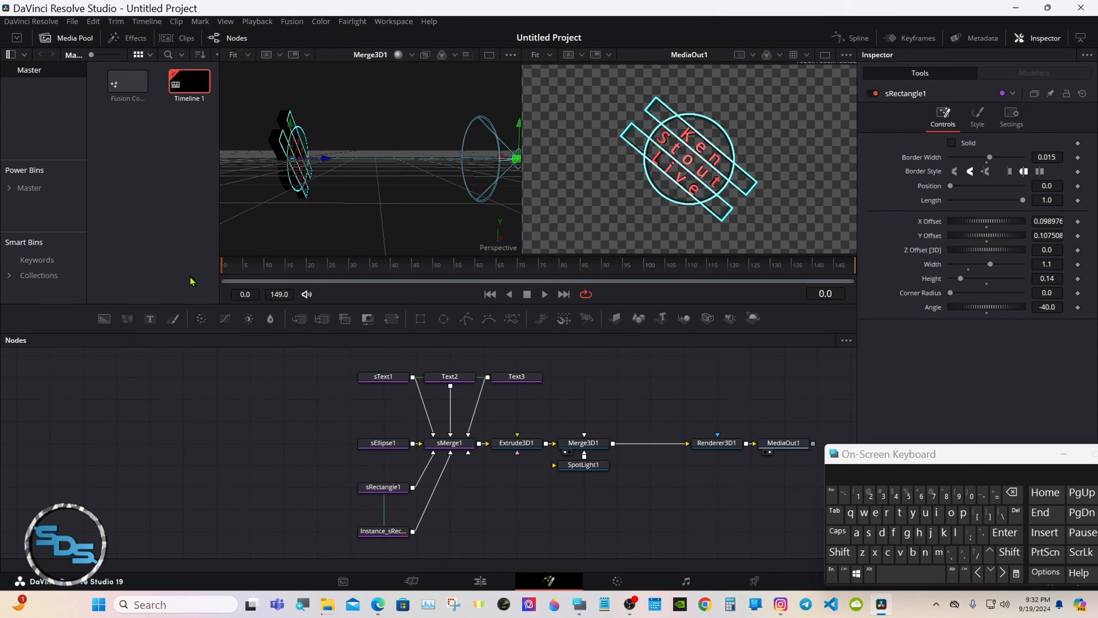
Select Extrude3D1, refit the 3D viewer with Scale > Fit, and show its Transform settings.
click(515, 444)
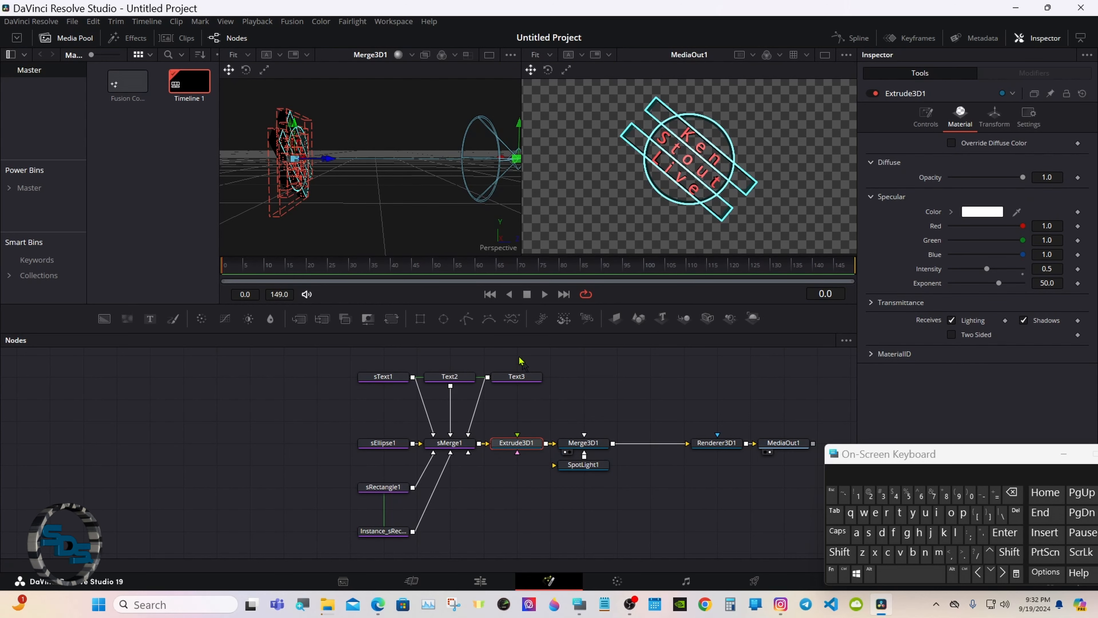
right_click(445, 229)
right_click(423, 195)
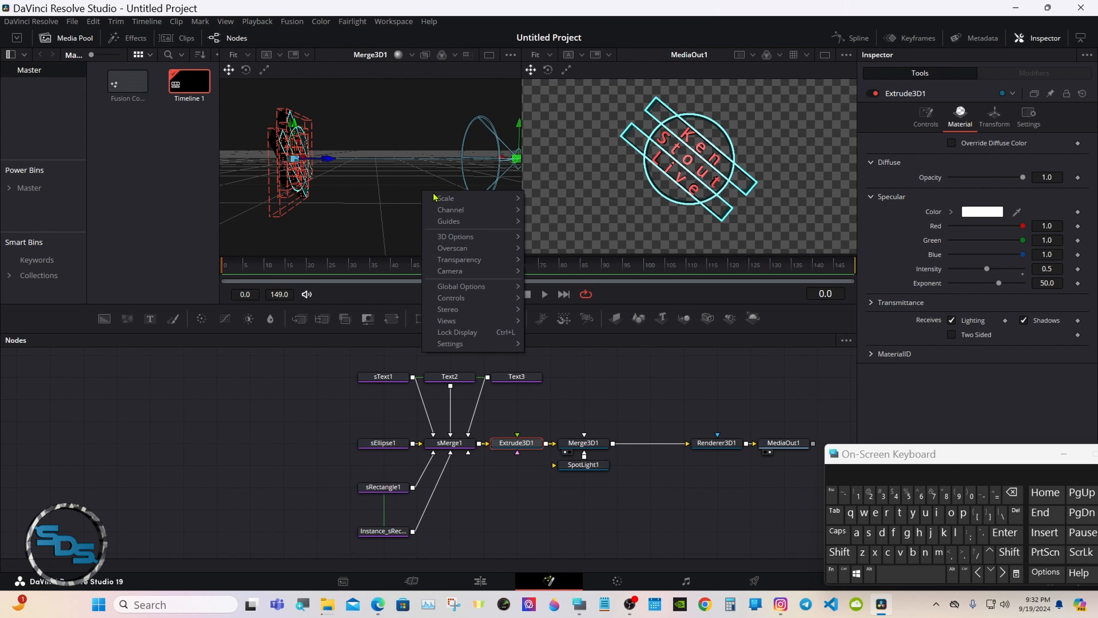
mouse_move(475, 200)
click(550, 203)
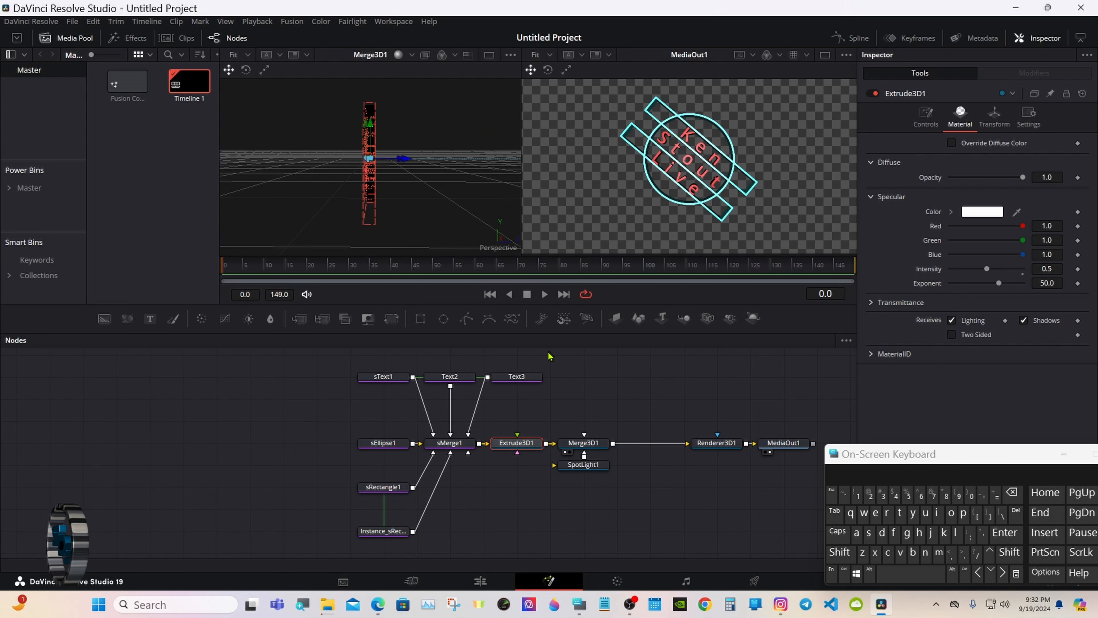
click(986, 121)
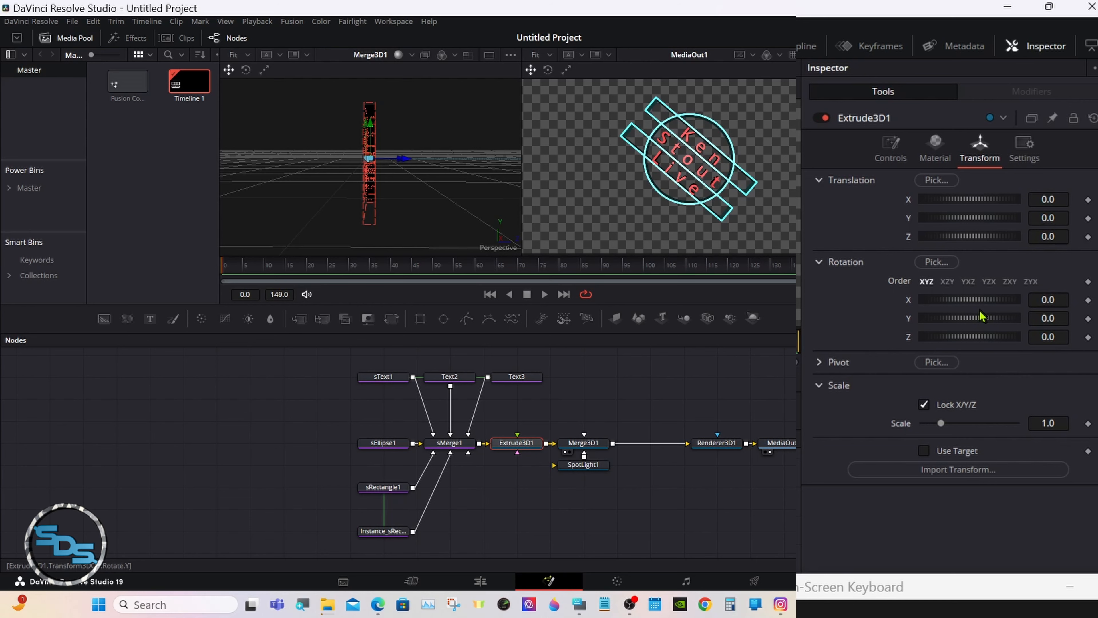
Keyframe Extrude3D1's Y rotation at 0 on frame 0 and 360 on frame 75.
click(1087, 319)
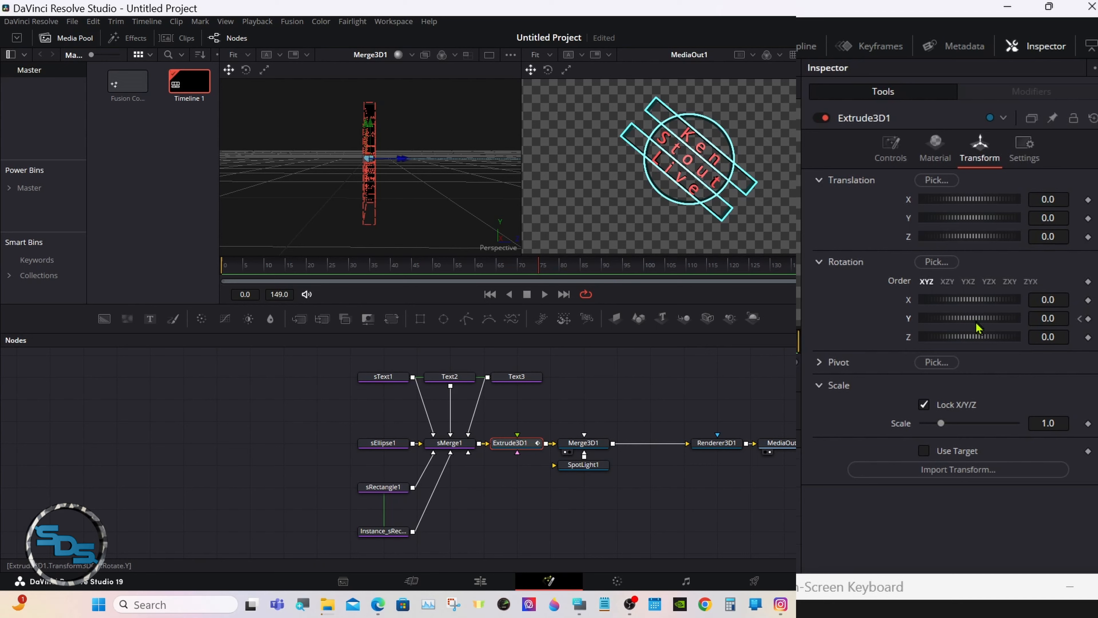
drag(969, 320, 997, 323)
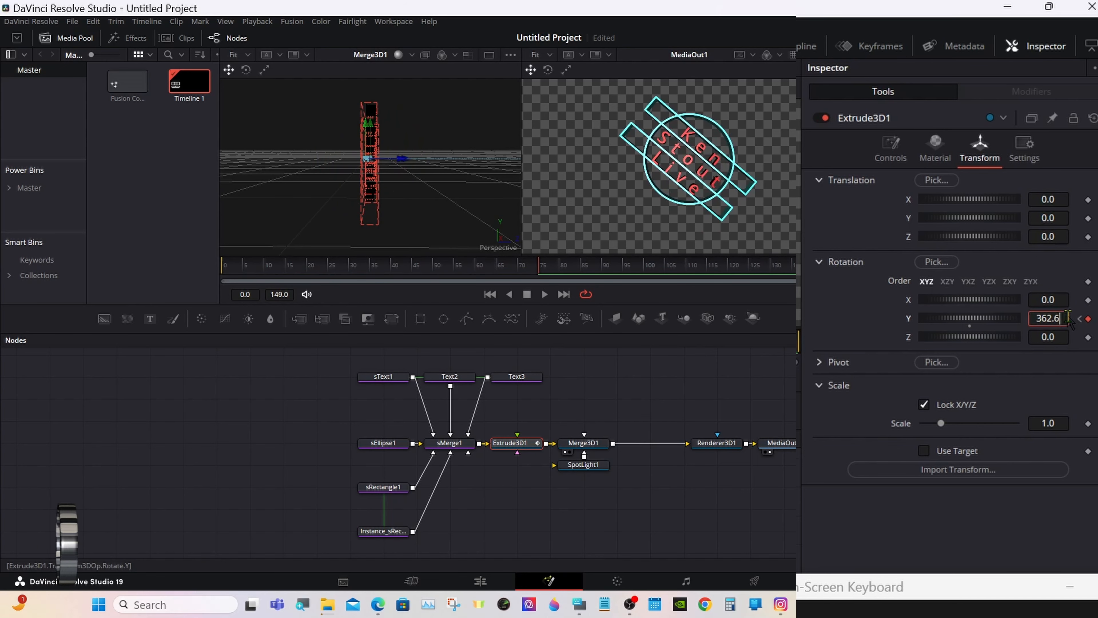
key(BackSpace)
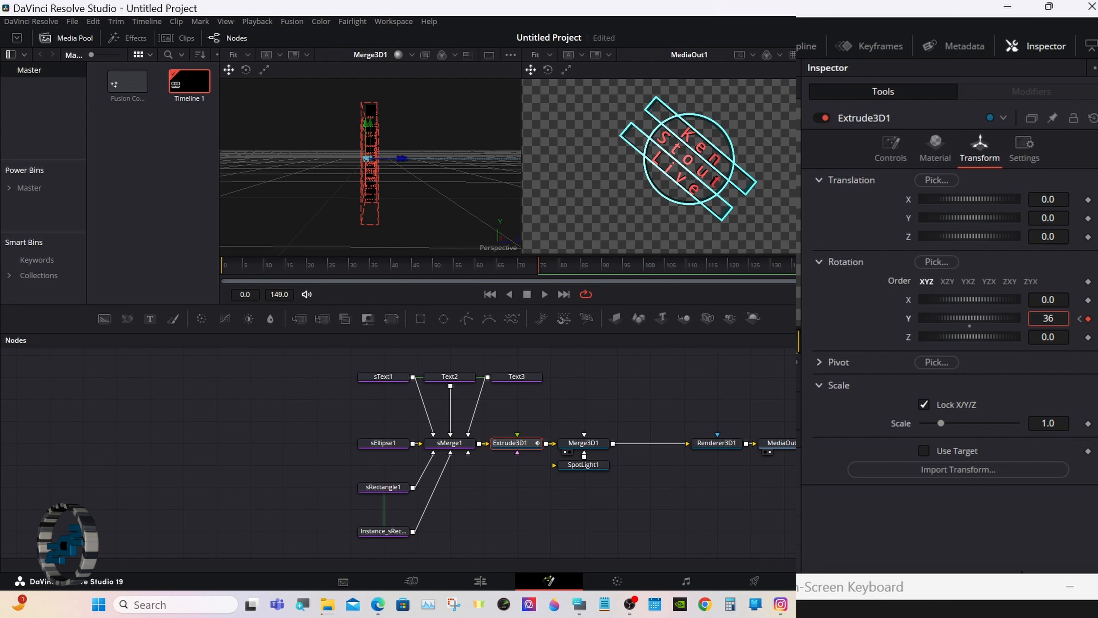
key(Tab)
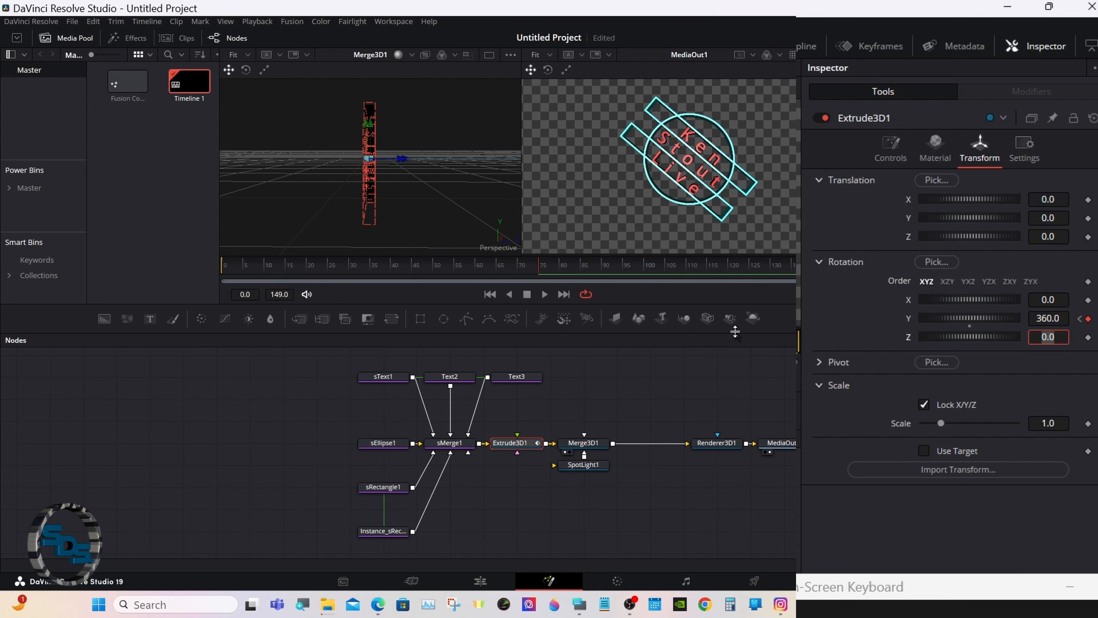
At frame 149, set the Y rotation keyframe to 720.
drag(567, 265, 894, 267)
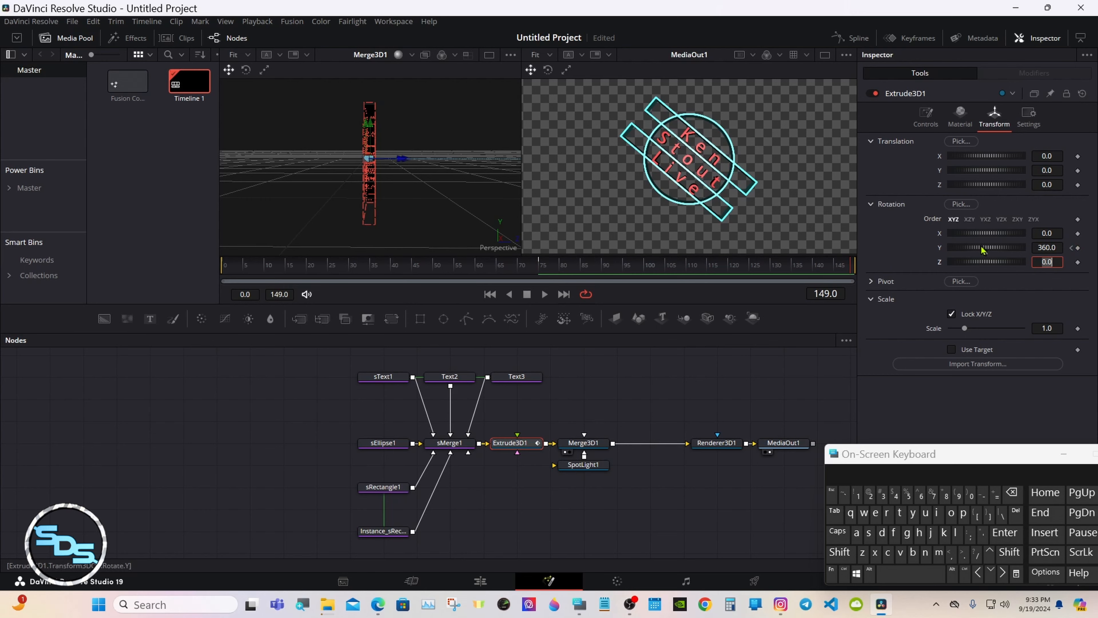
drag(984, 249, 1019, 250)
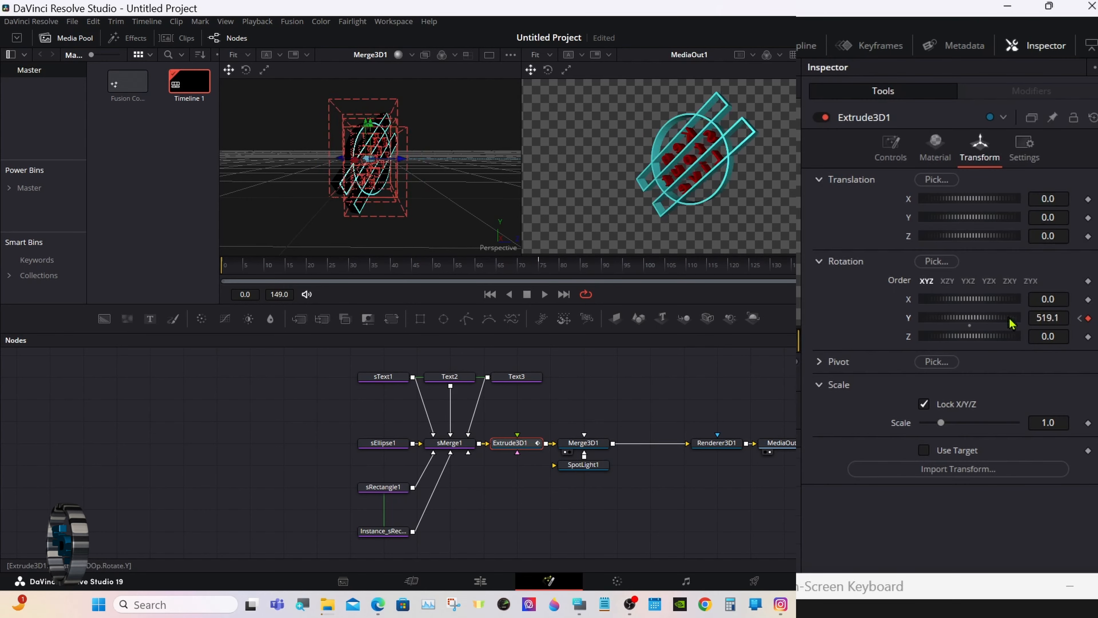
drag(1010, 319, 1066, 318)
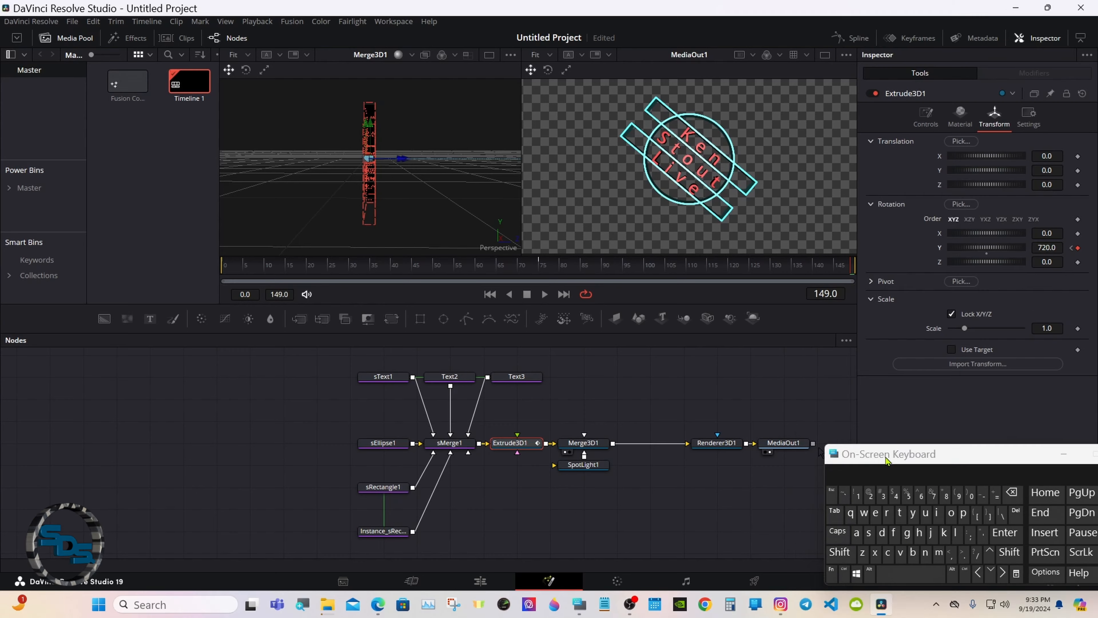
drag(1072, 448, 310, 434)
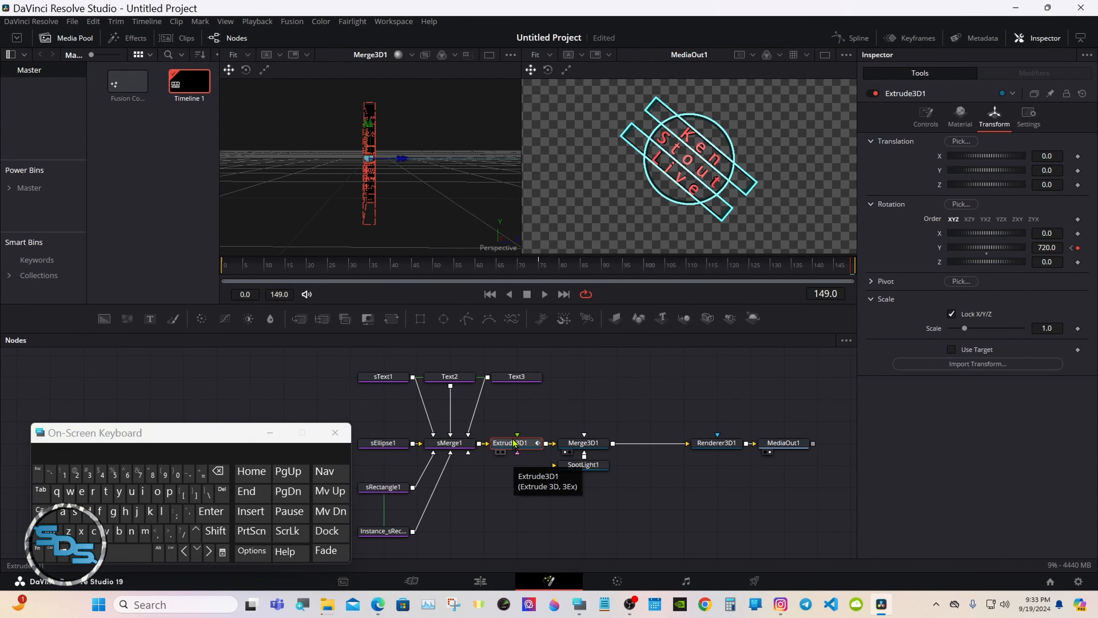
Show Extrude3D1's Y Rotation curve in the Spline editor, fit it, and select all keyframes.
click(860, 38)
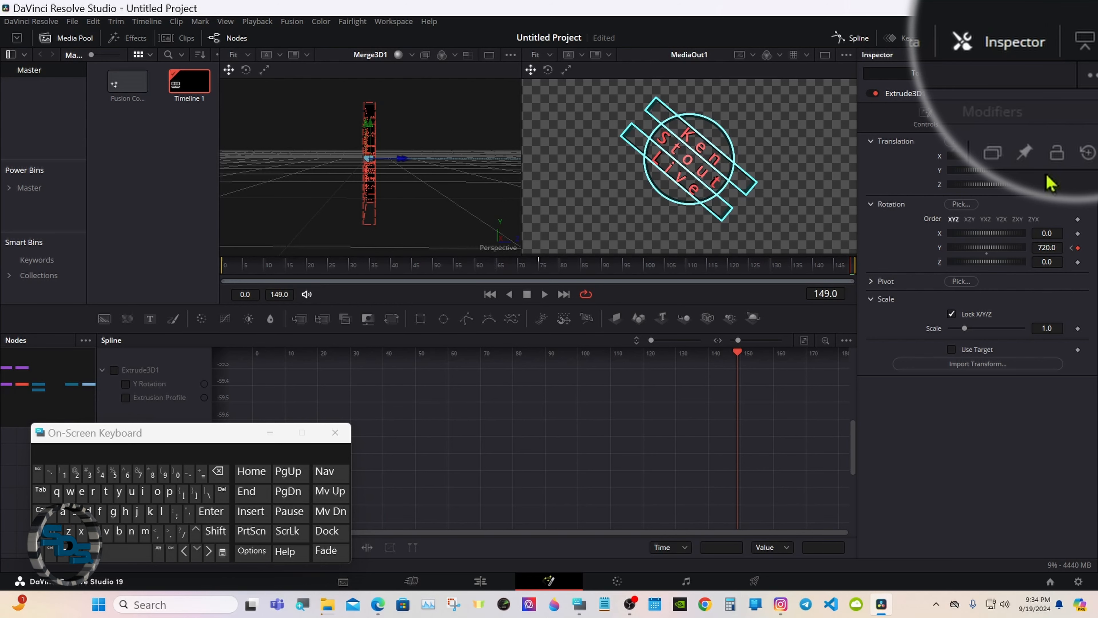
click(1081, 38)
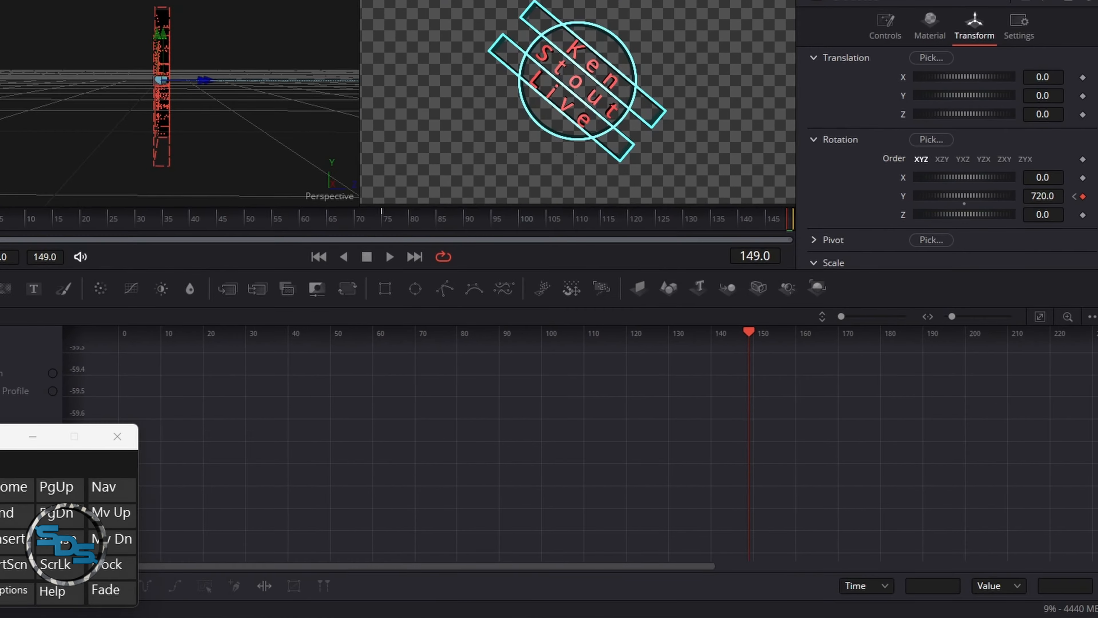
drag(0, 355, 286, 358)
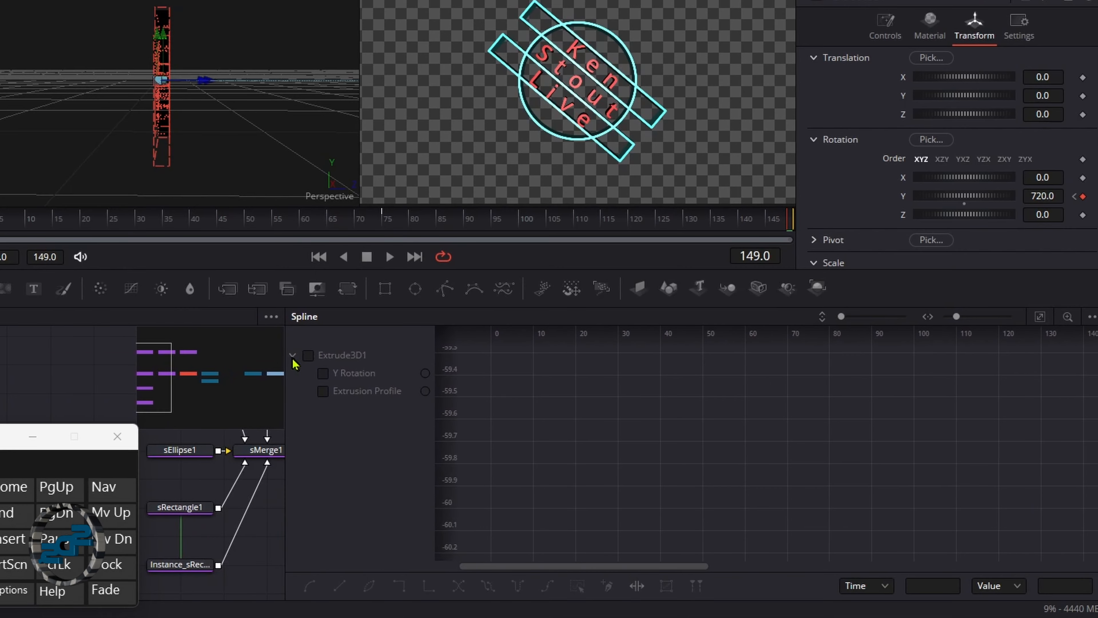
click(312, 358)
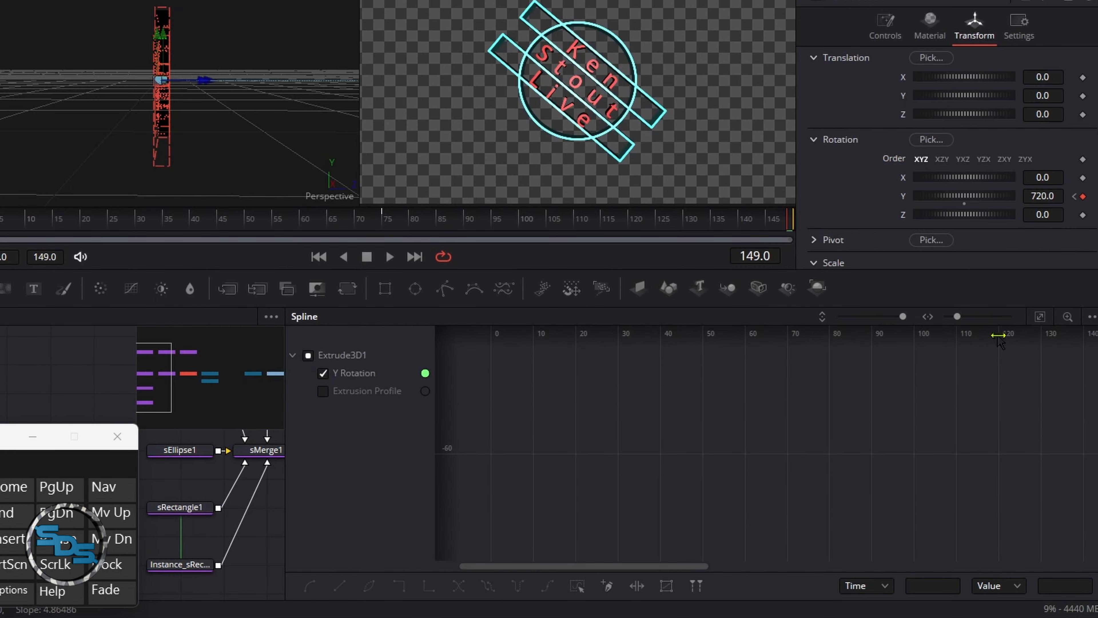
click(1040, 319)
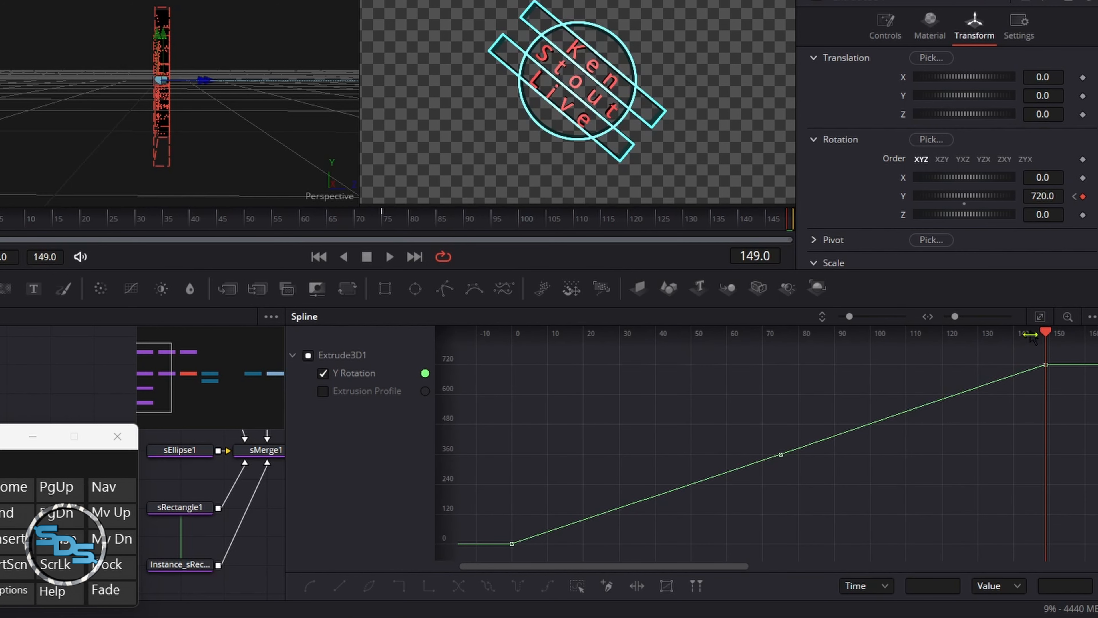
click(578, 586)
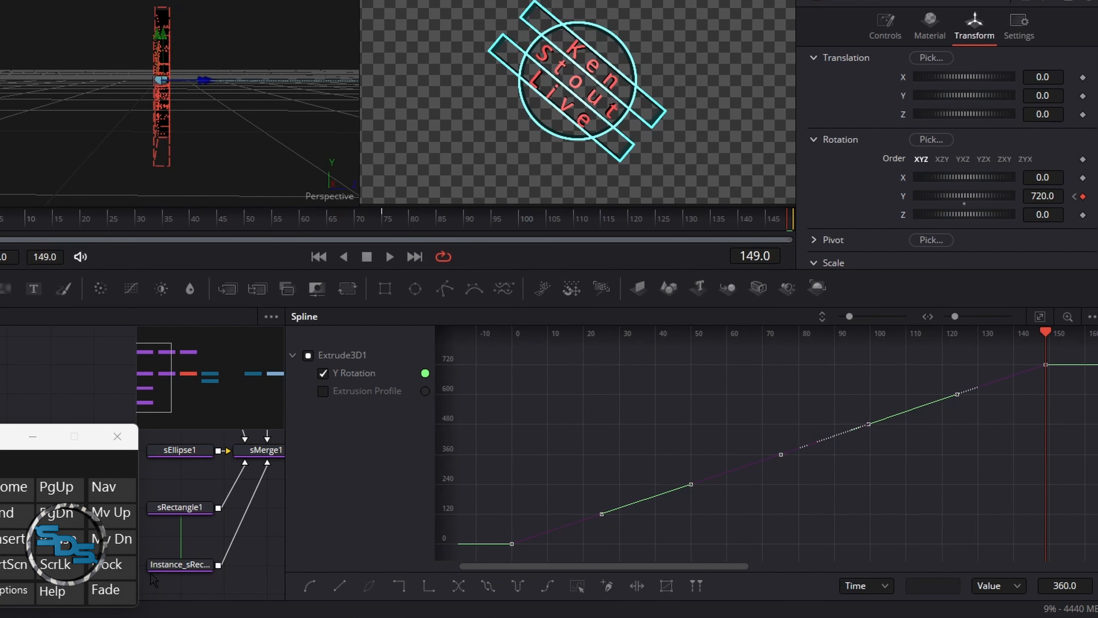
Smooth the keyframes with locked eases of 50.1 and set the curve to continue relatively.
key(f)
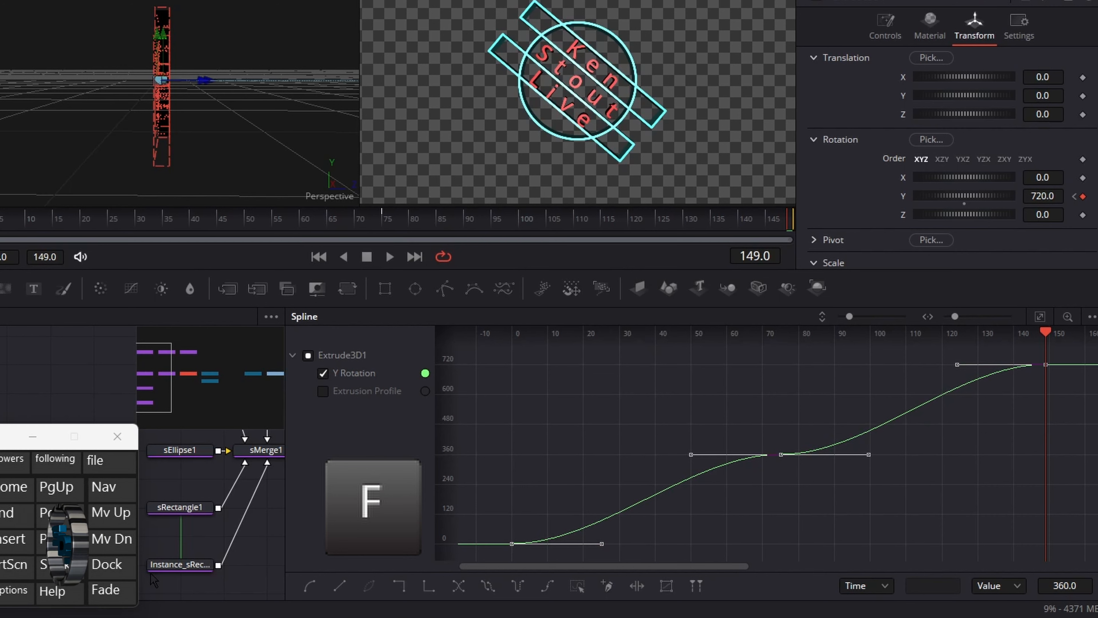
key(t)
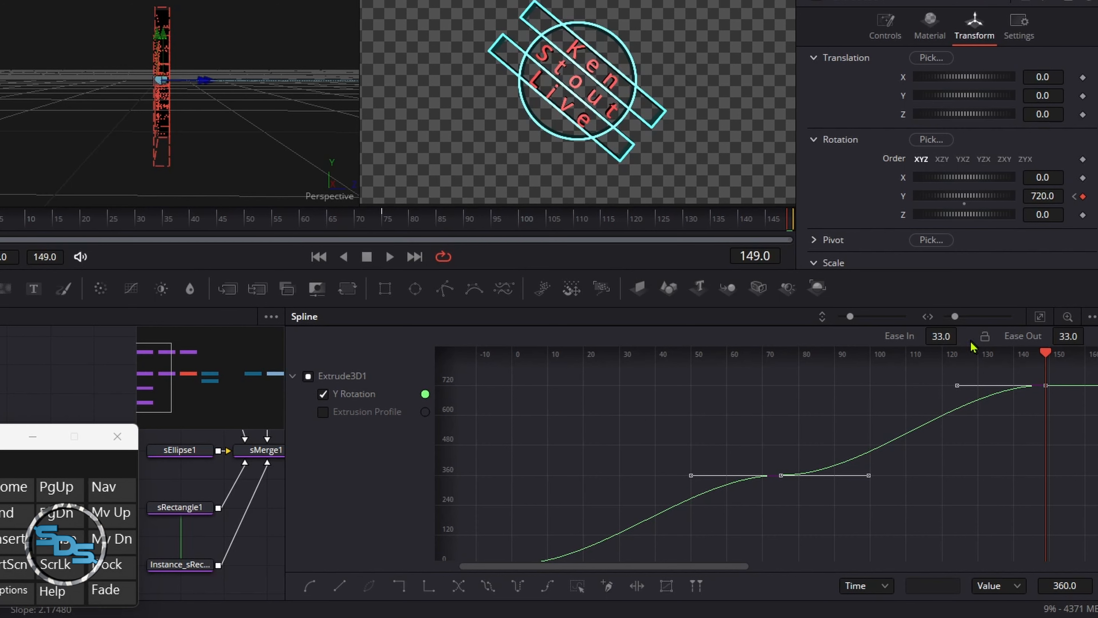
click(985, 336)
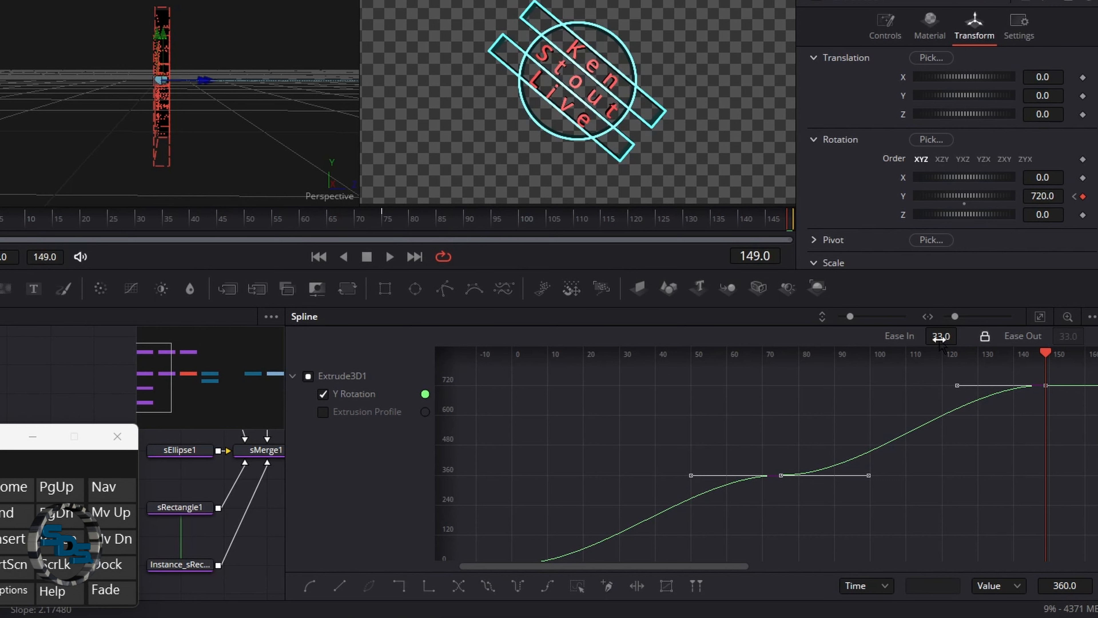
drag(940, 342, 713, 363)
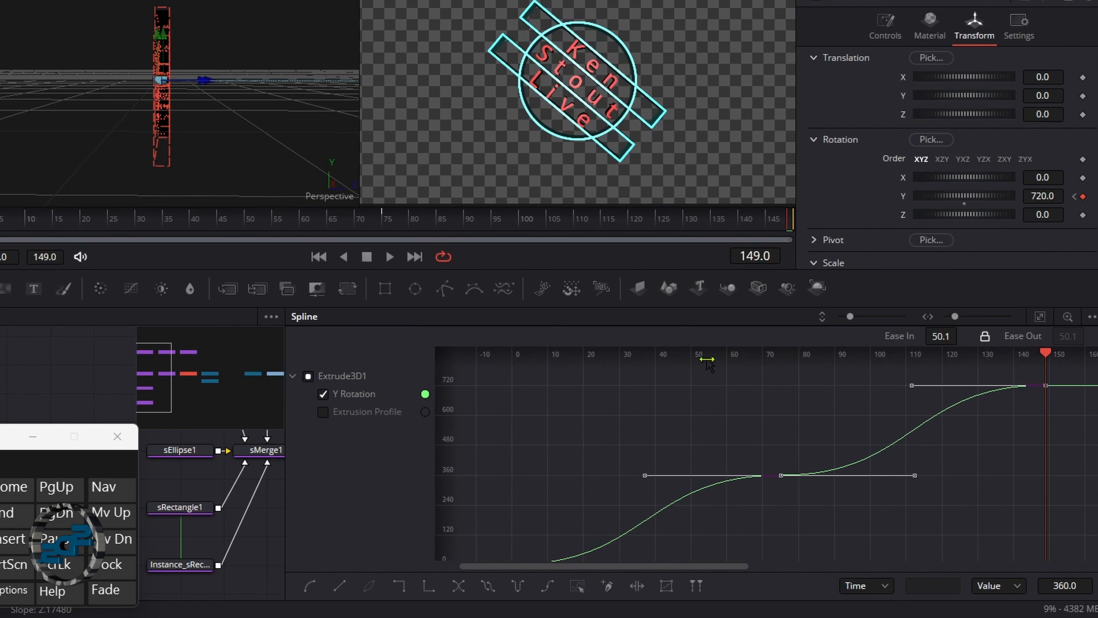
click(556, 588)
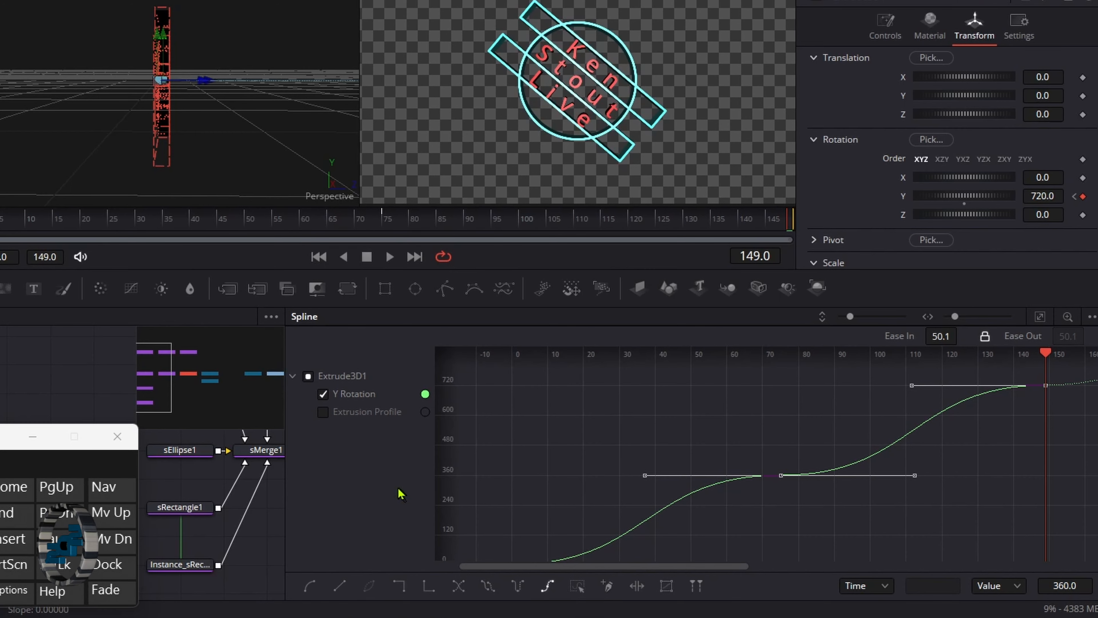
click(325, 396)
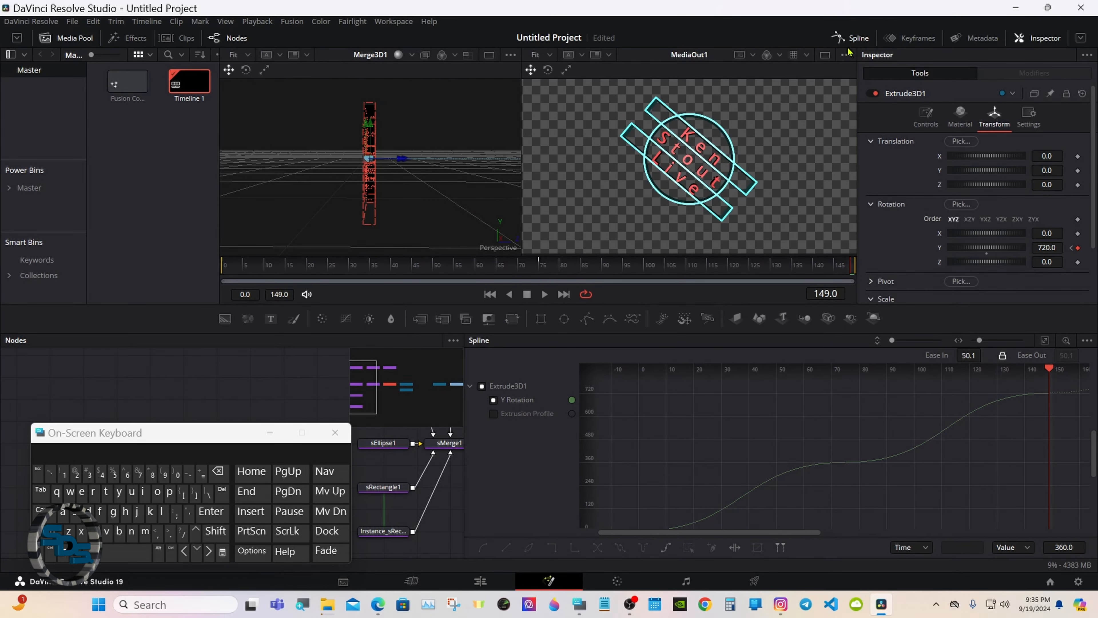
Preview the badge spin, then show a single MediaOut1 viewer with Extrude3D1 deselected.
click(854, 39)
drag(215, 433, 888, 432)
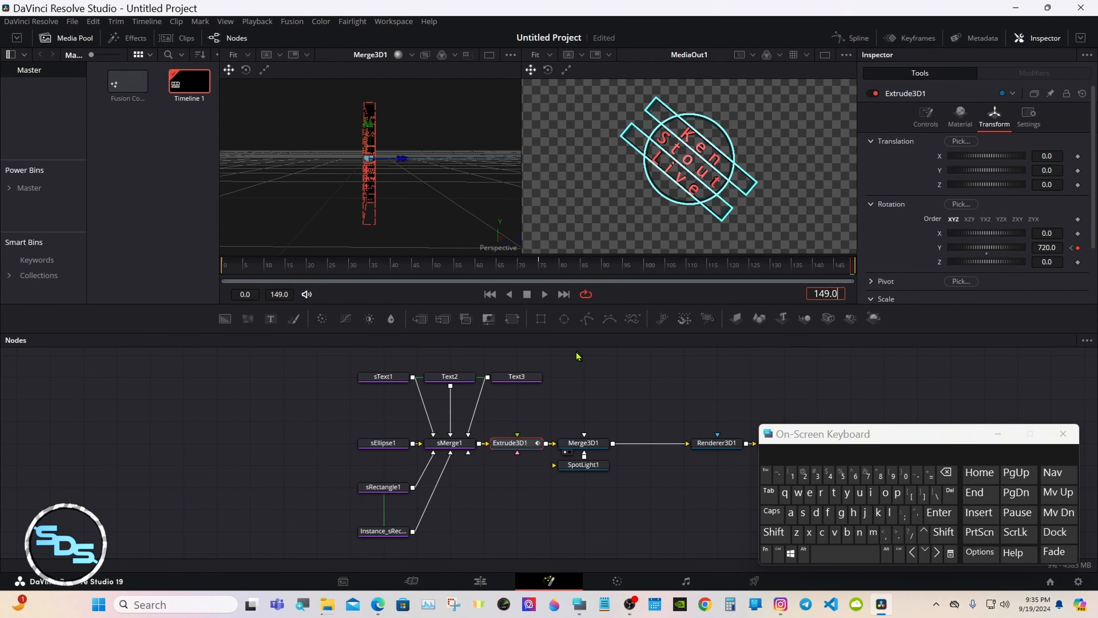
click(547, 297)
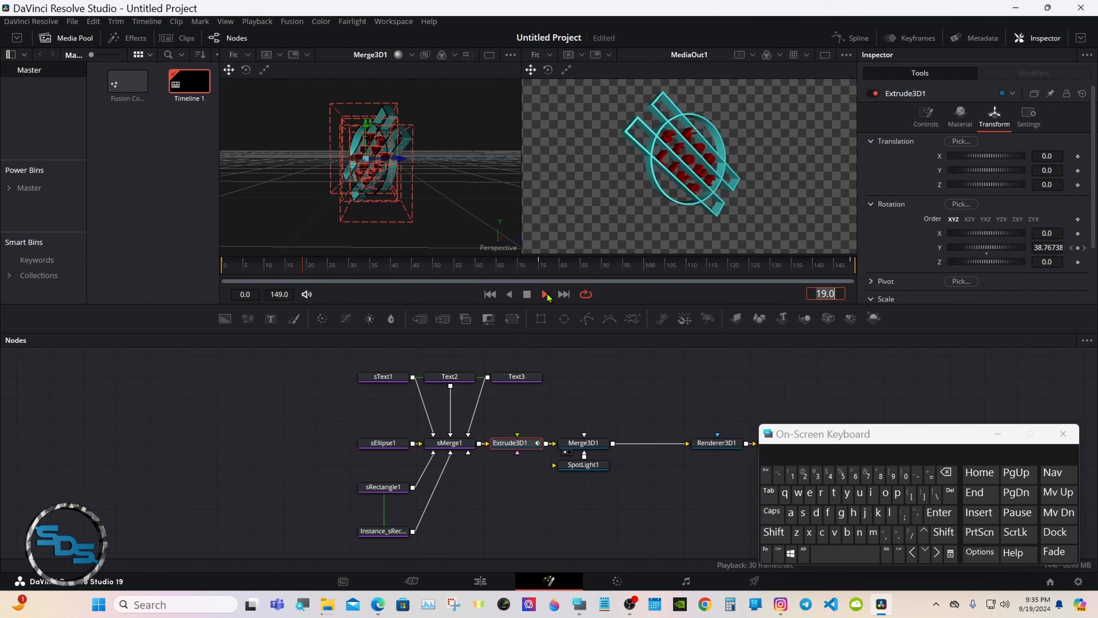
click(529, 294)
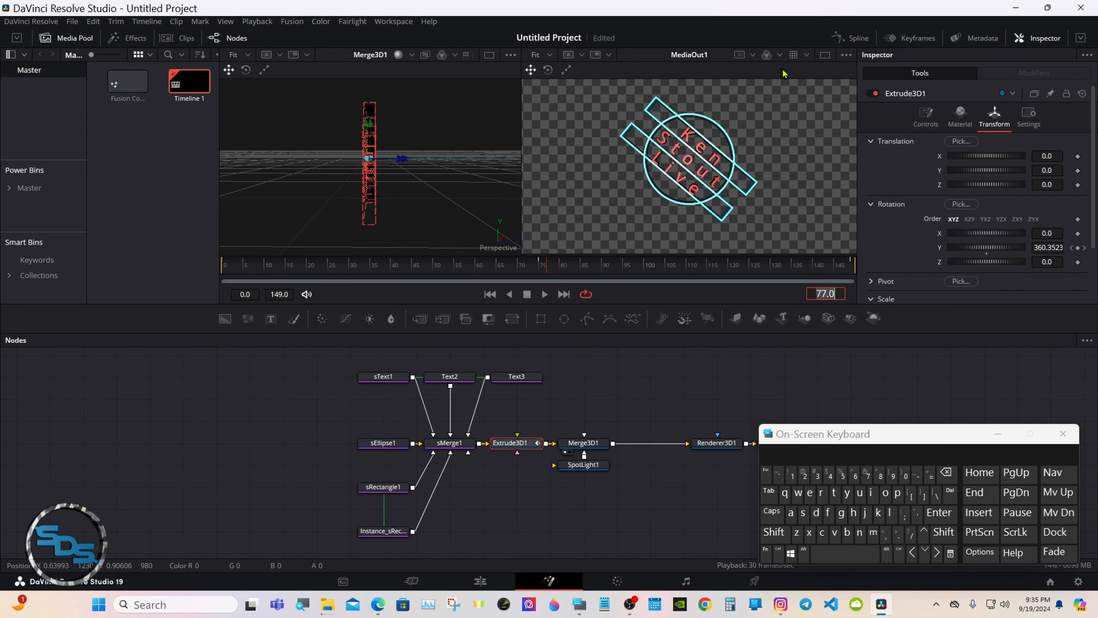
click(825, 55)
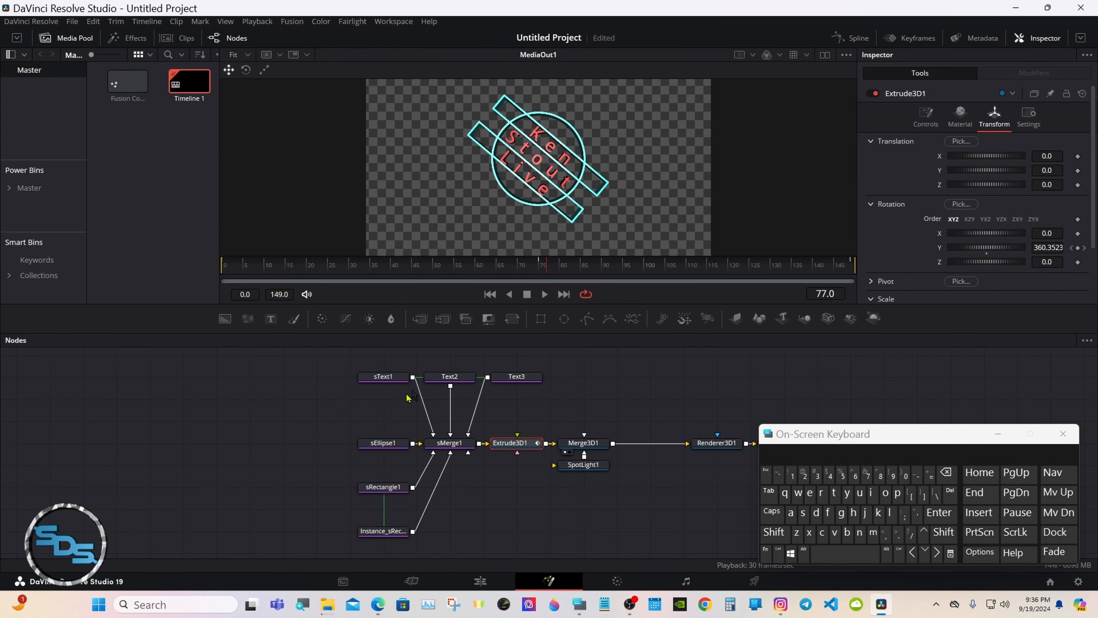
click(308, 487)
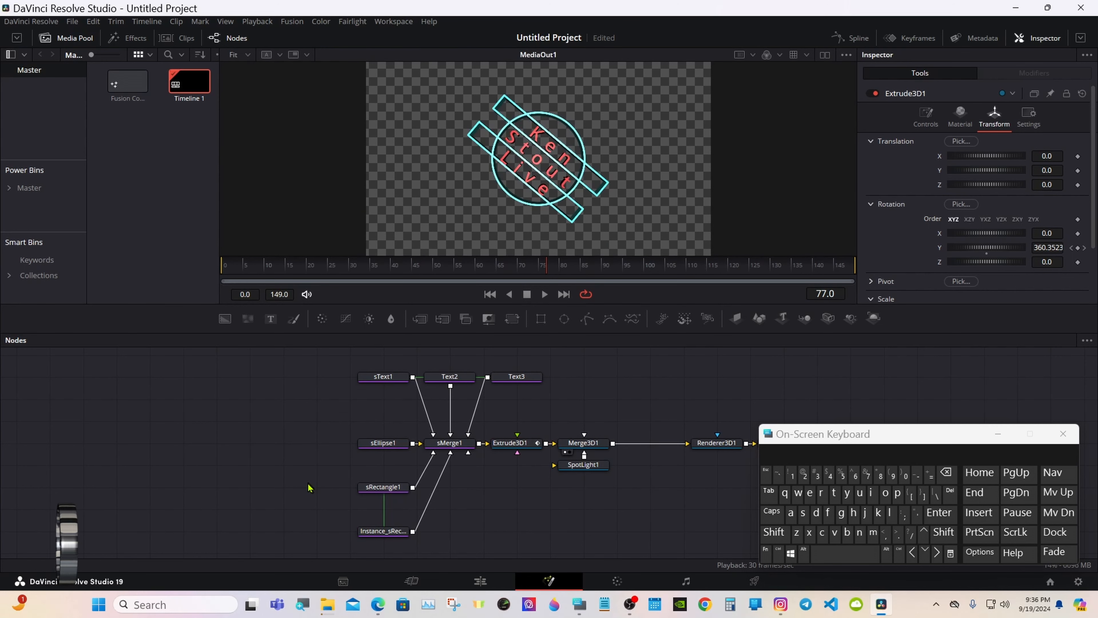
Add an sPolygon node (sPolygon1) to the comp via the tool search.
click(774, 532)
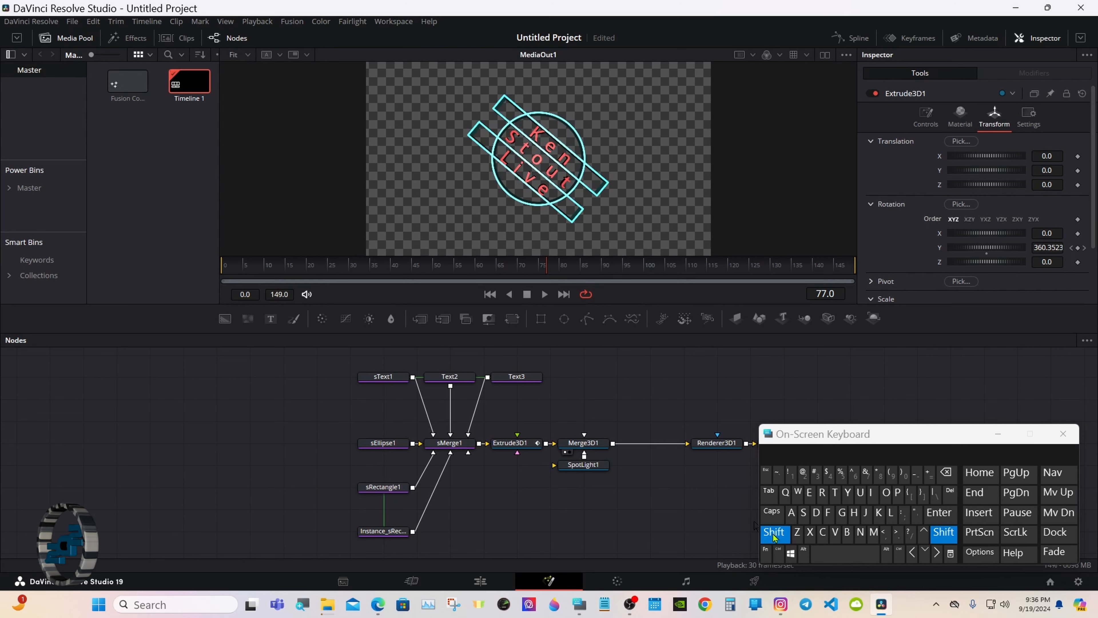
click(845, 556)
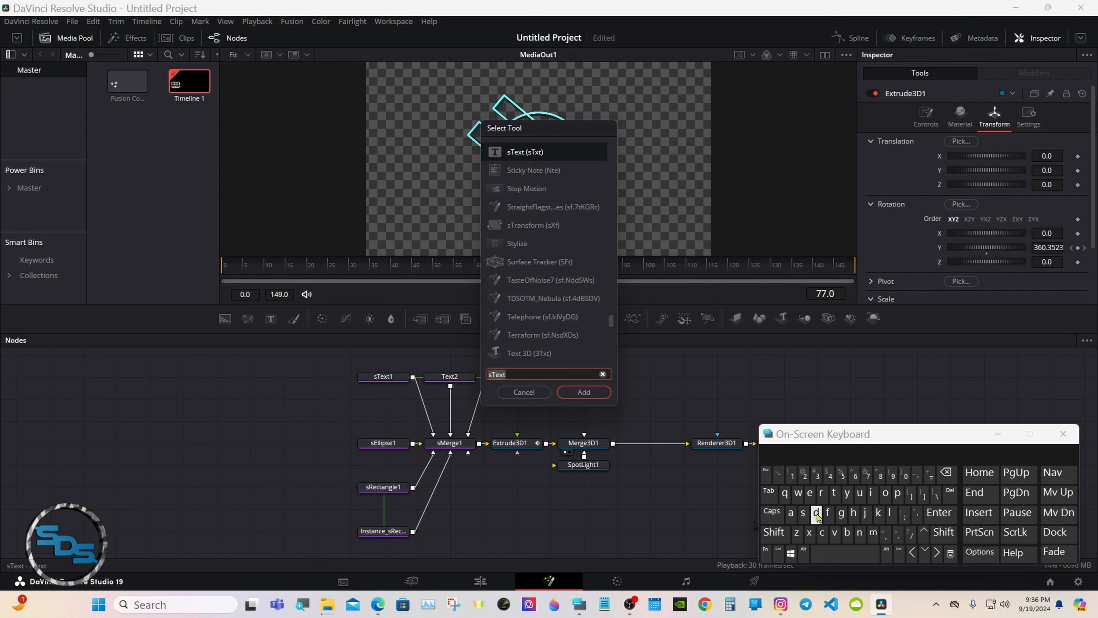
click(802, 513)
click(897, 493)
click(885, 493)
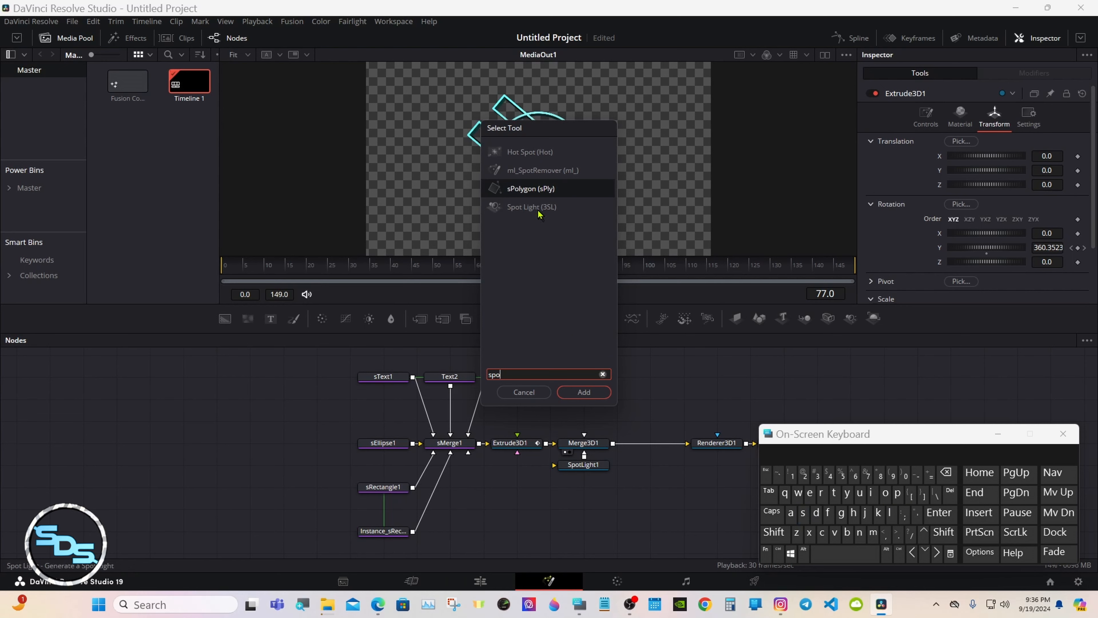
click(538, 190)
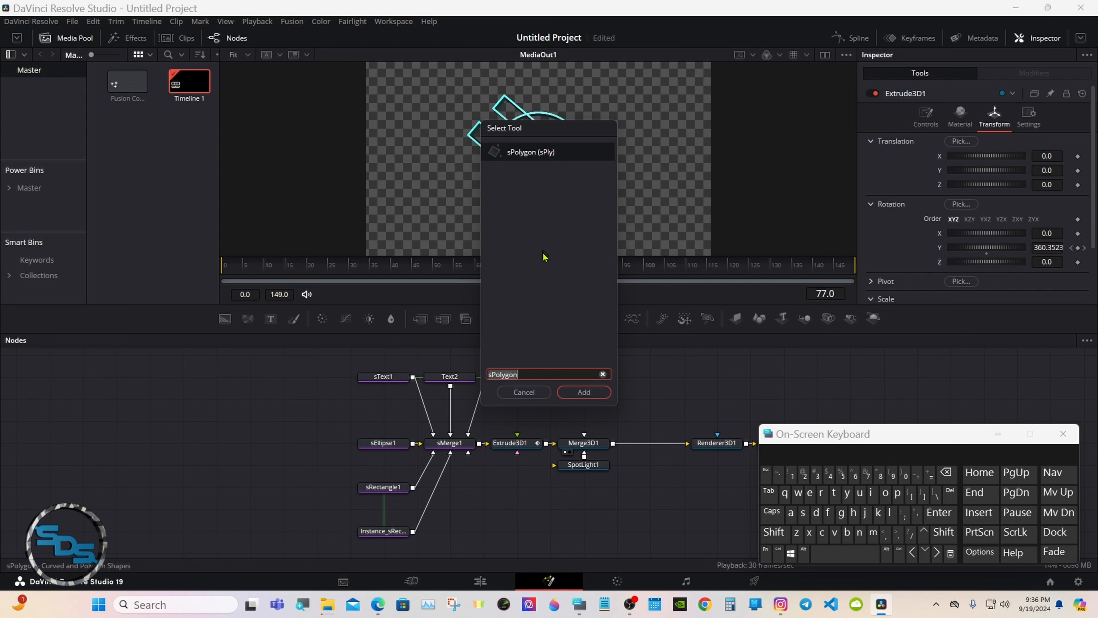
click(578, 395)
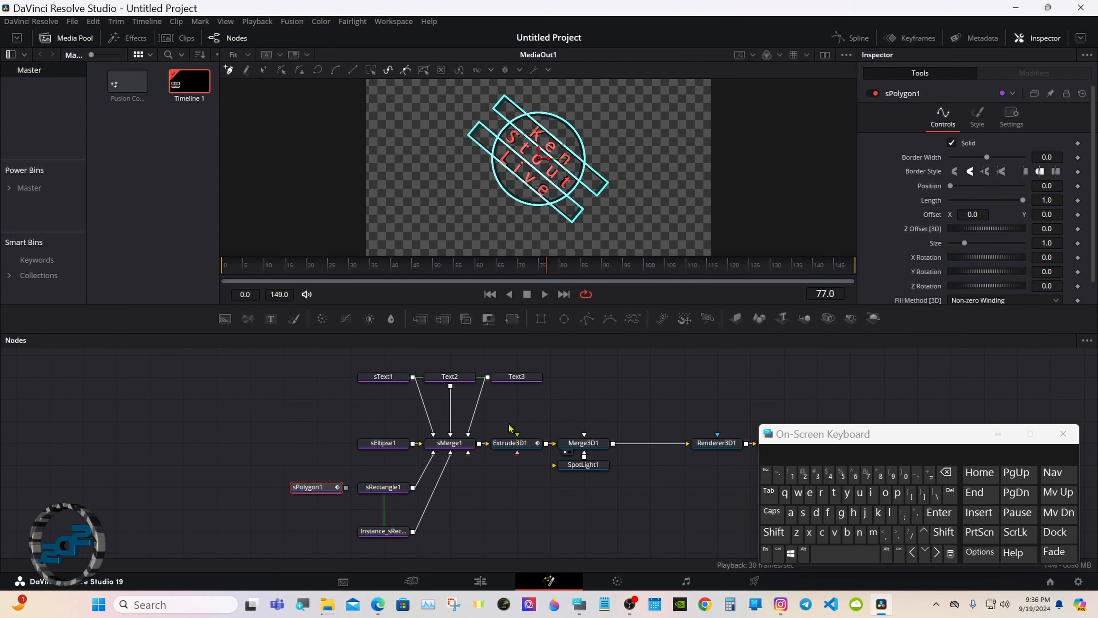
click(316, 525)
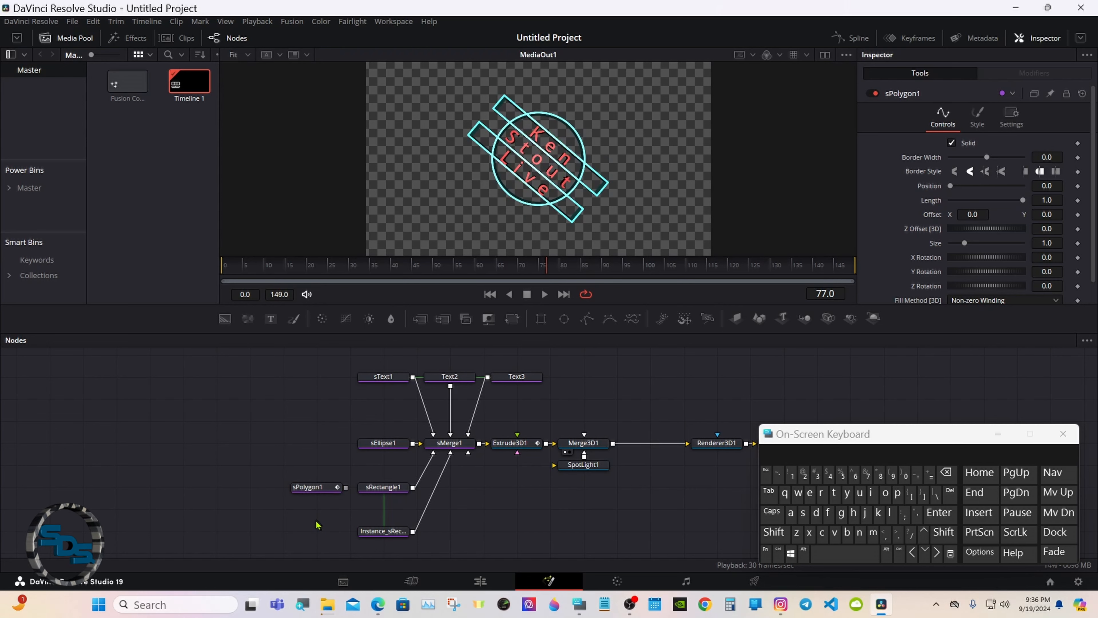
Add a second sPolygon node, place it below sPolygon1, and select sPolygon1.
click(774, 532)
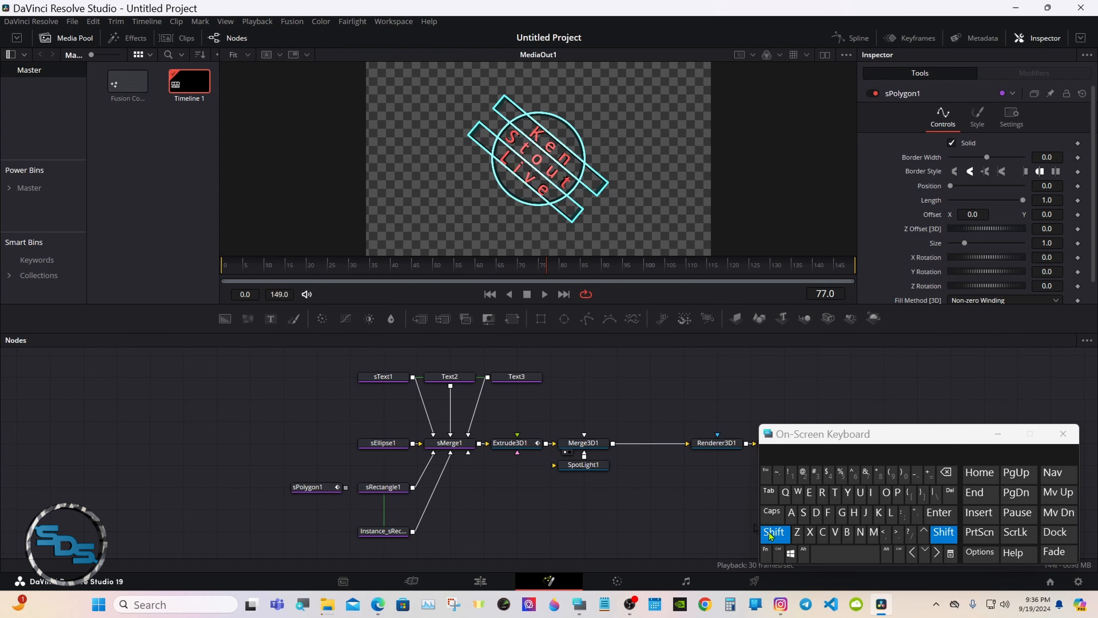
click(845, 553)
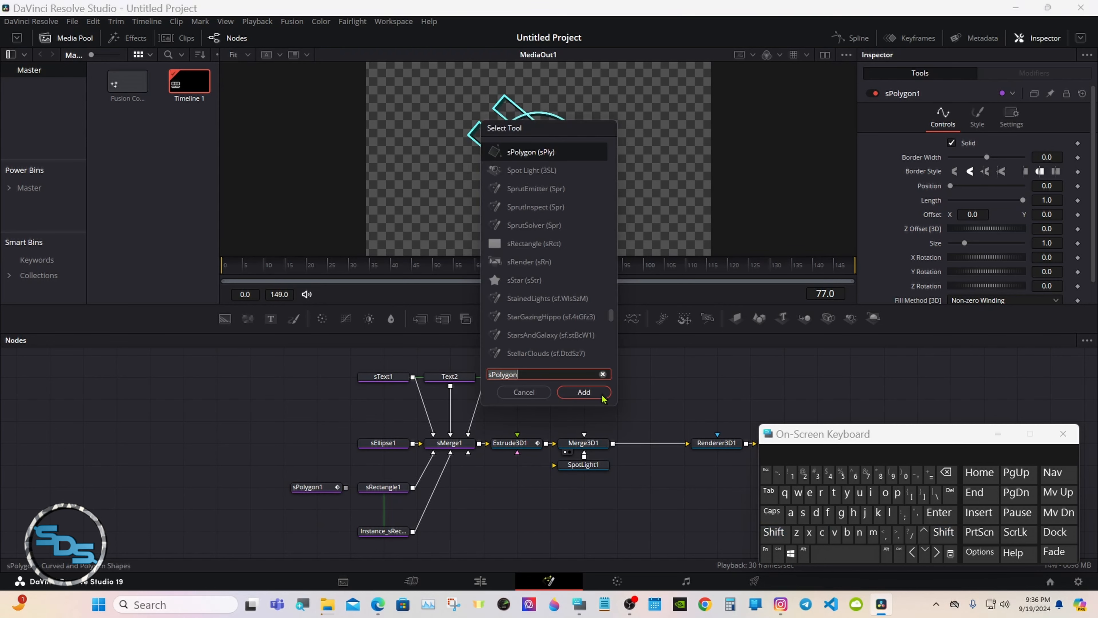
click(602, 395)
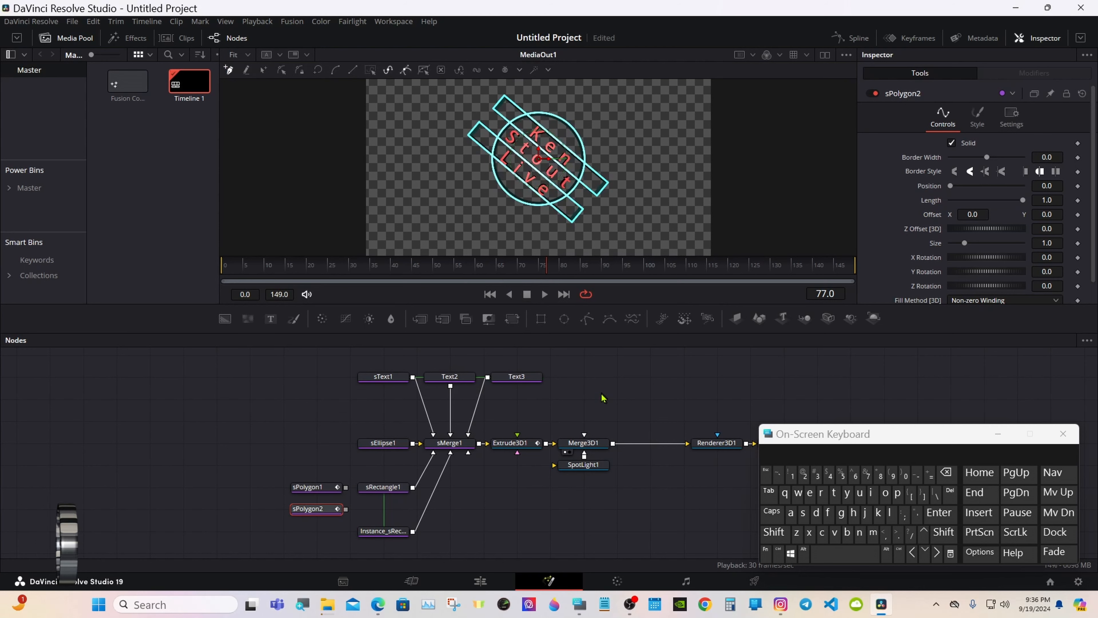
drag(319, 512, 319, 534)
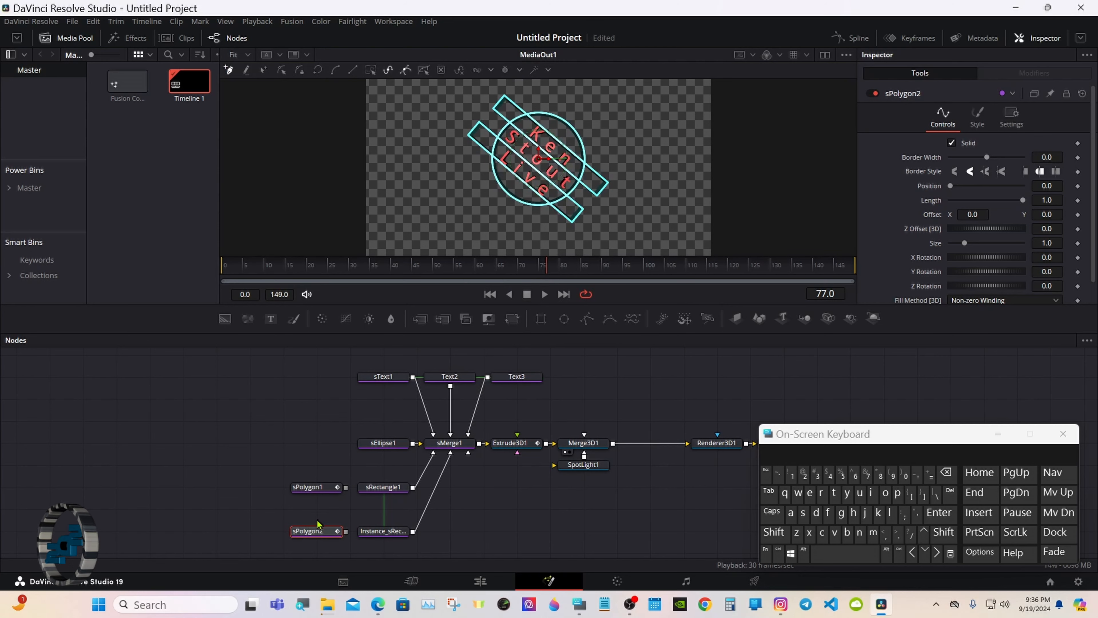
click(319, 490)
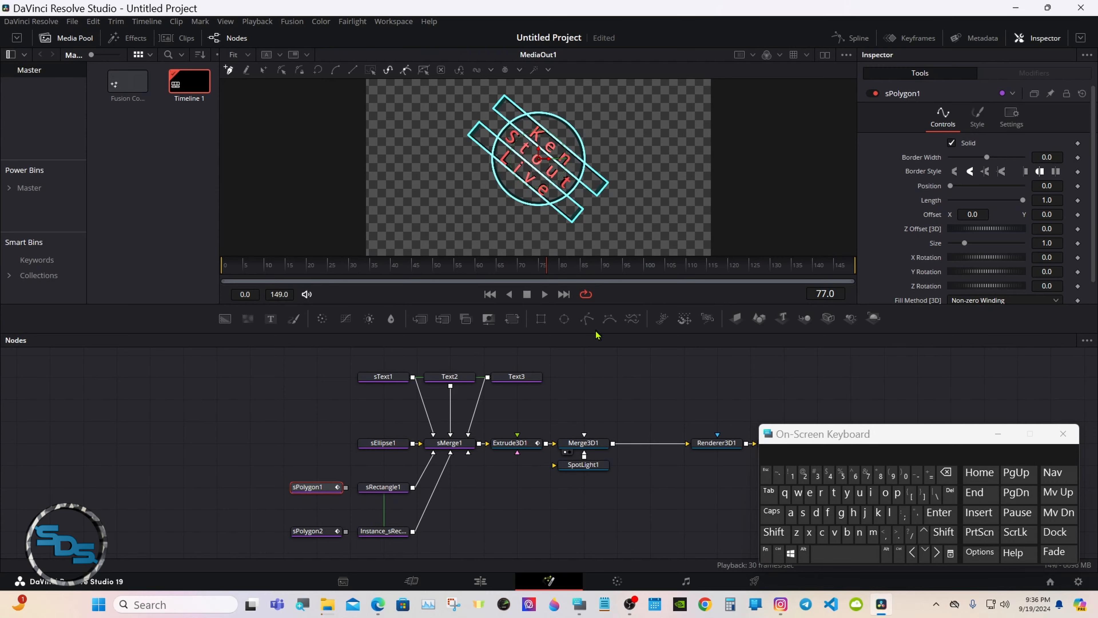
Resize the viewer and node graph, then change sRectangle1's Width from 1.1 to 1.0.
drag(595, 340, 593, 521)
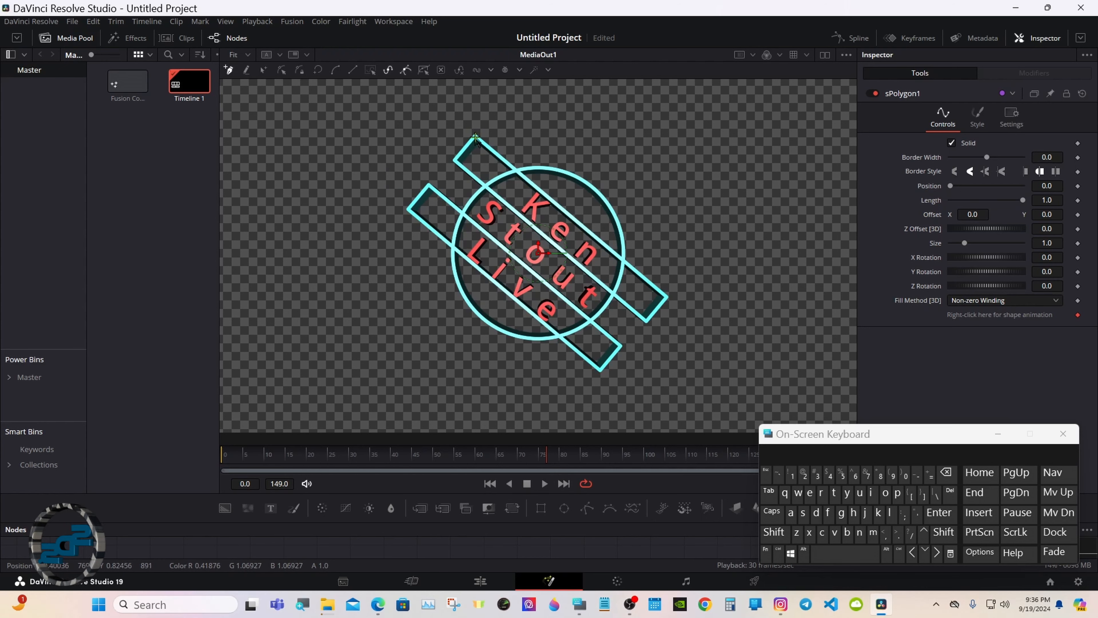
drag(526, 524, 529, 409)
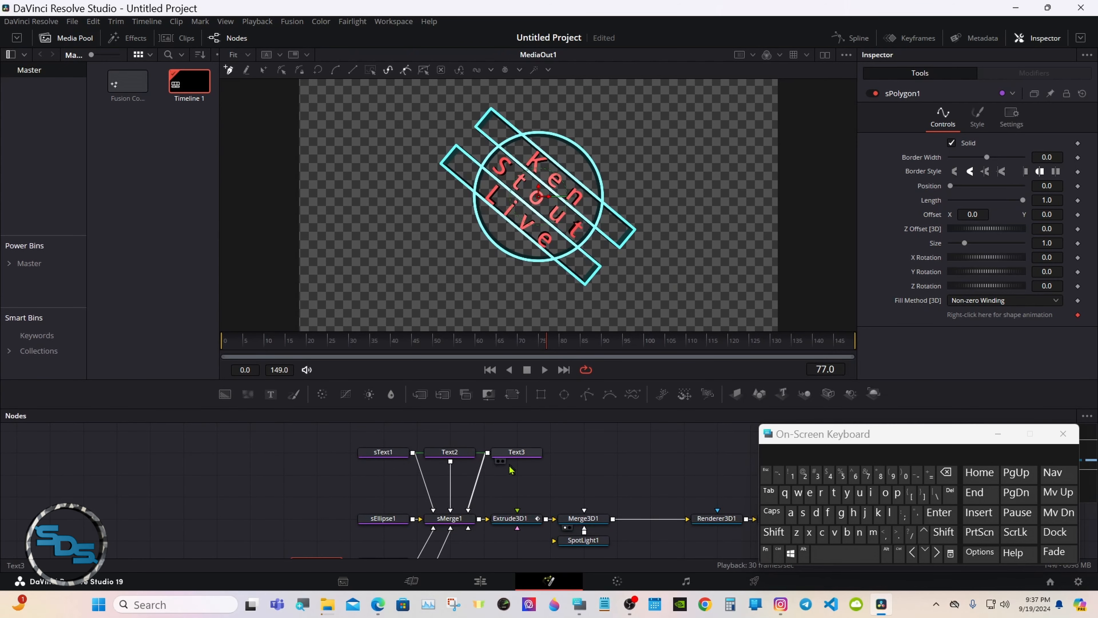
drag(503, 409, 503, 332)
click(368, 487)
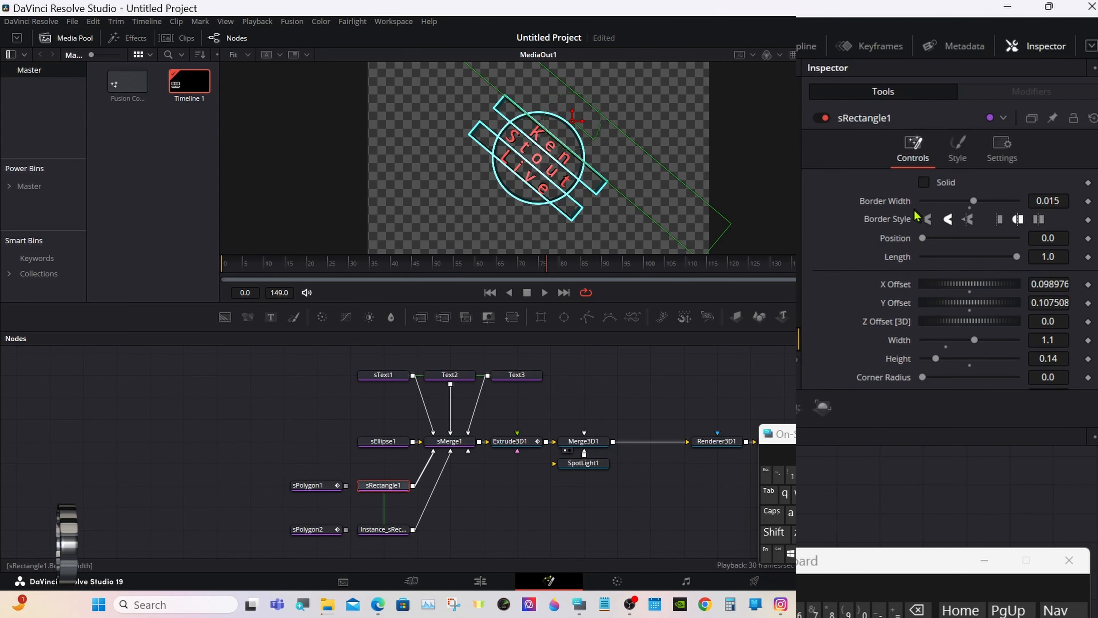
click(1055, 339)
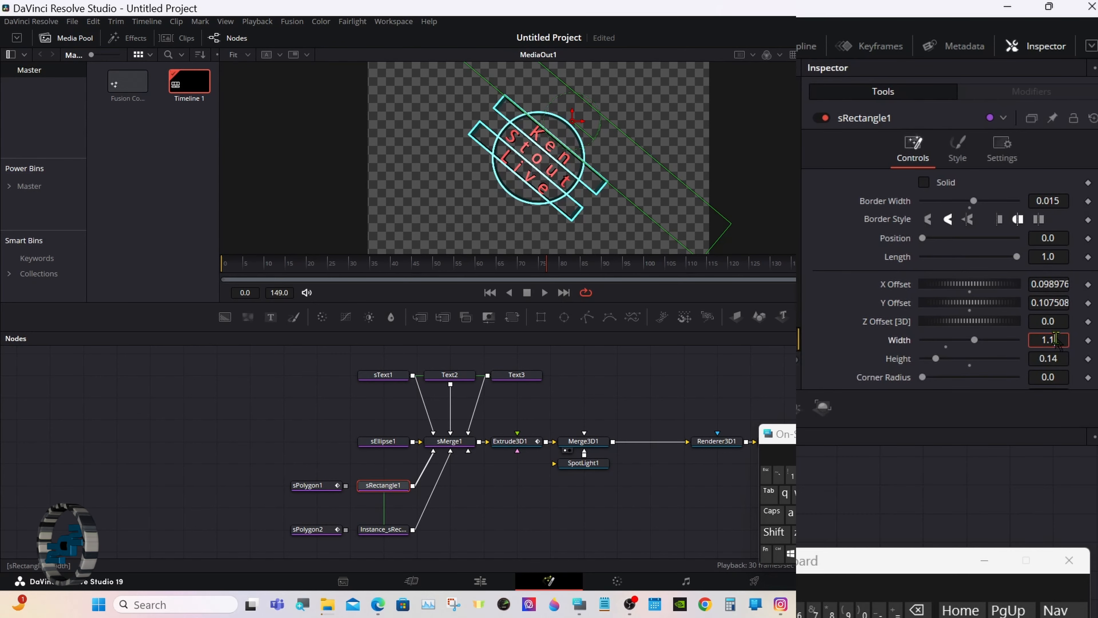
click(917, 610)
key(Tab)
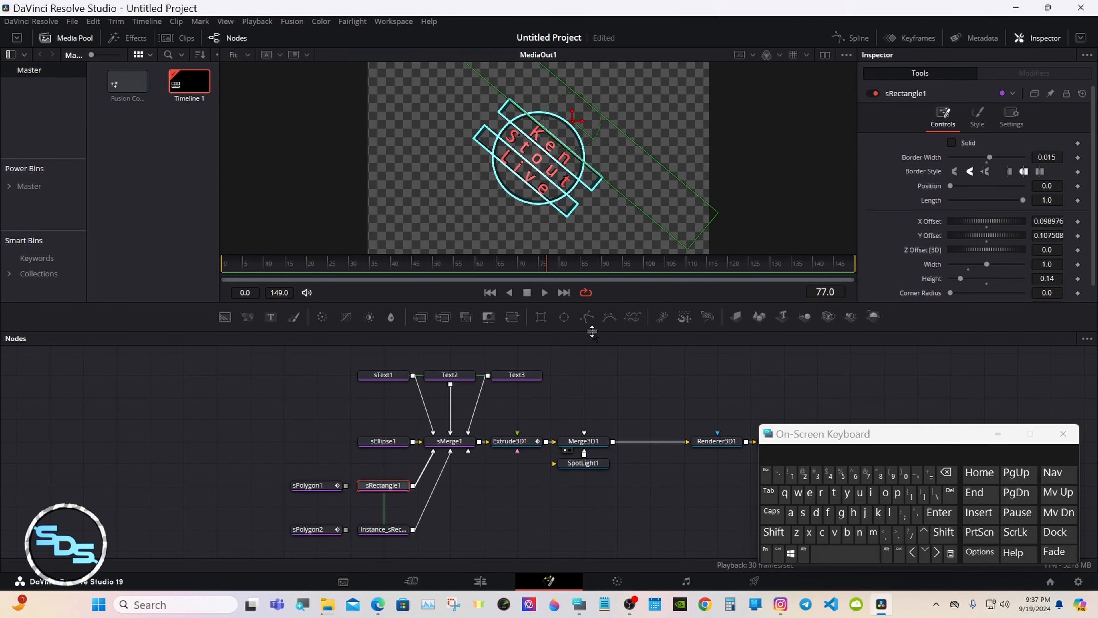
Select sPolygon1 and enlarge the viewer for drawing its shape.
drag(592, 331, 582, 372)
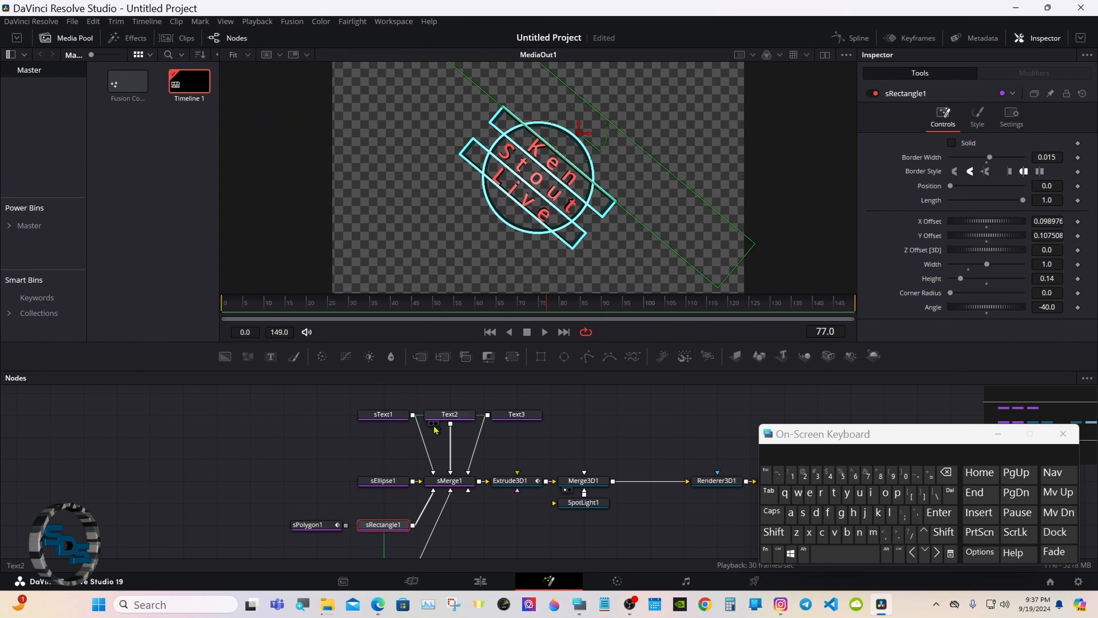
click(325, 526)
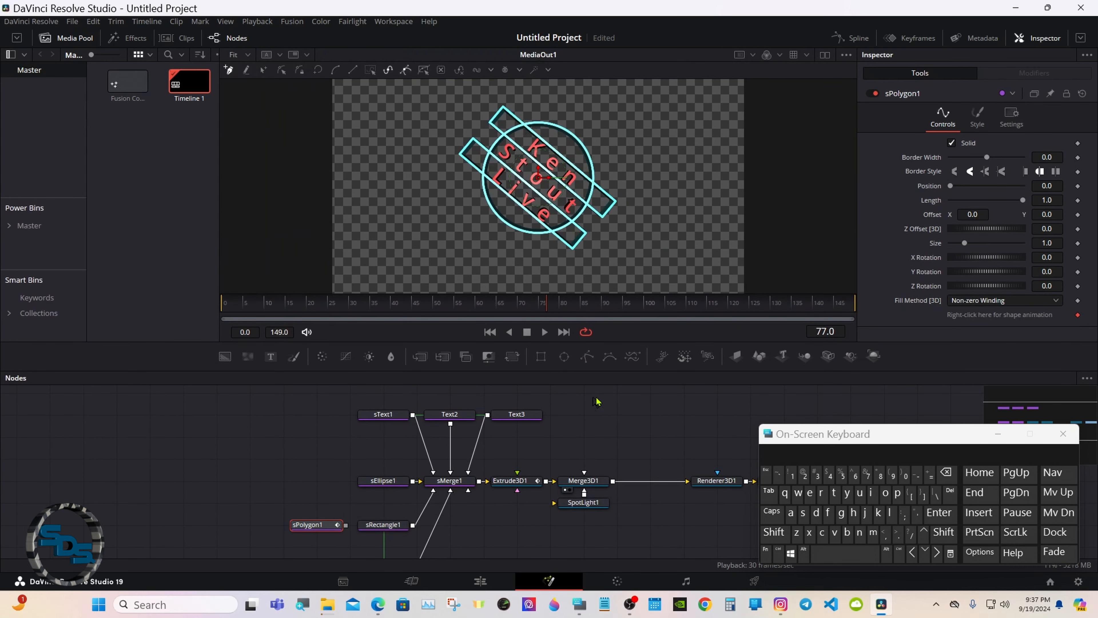
drag(574, 381, 573, 515)
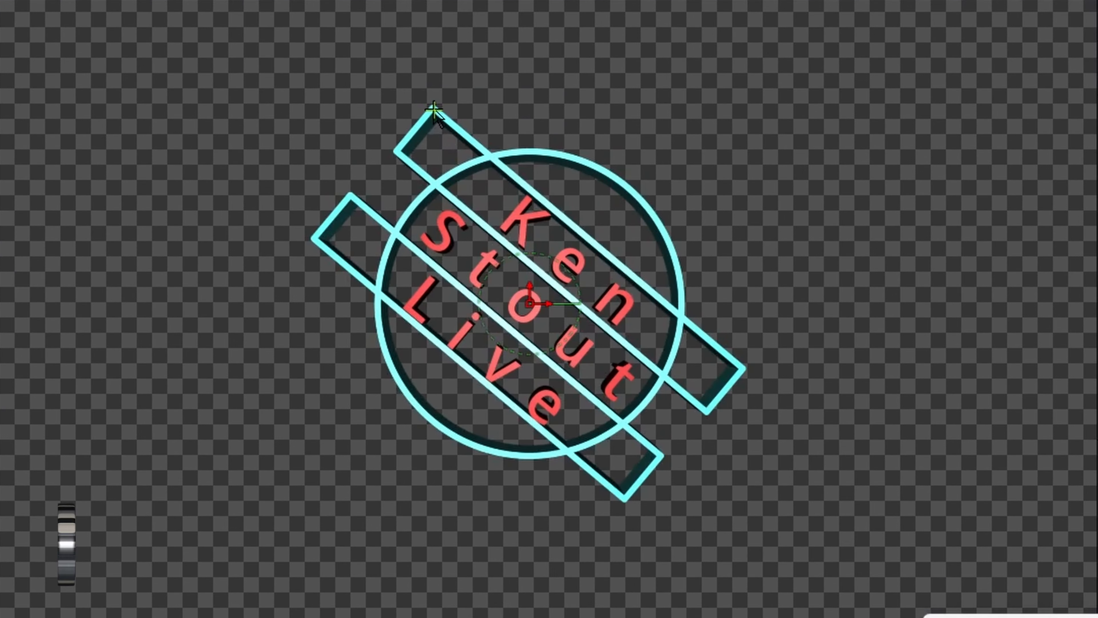
Trace a closed sPolygon1 outline along the upper cyan bar using three points.
click(485, 141)
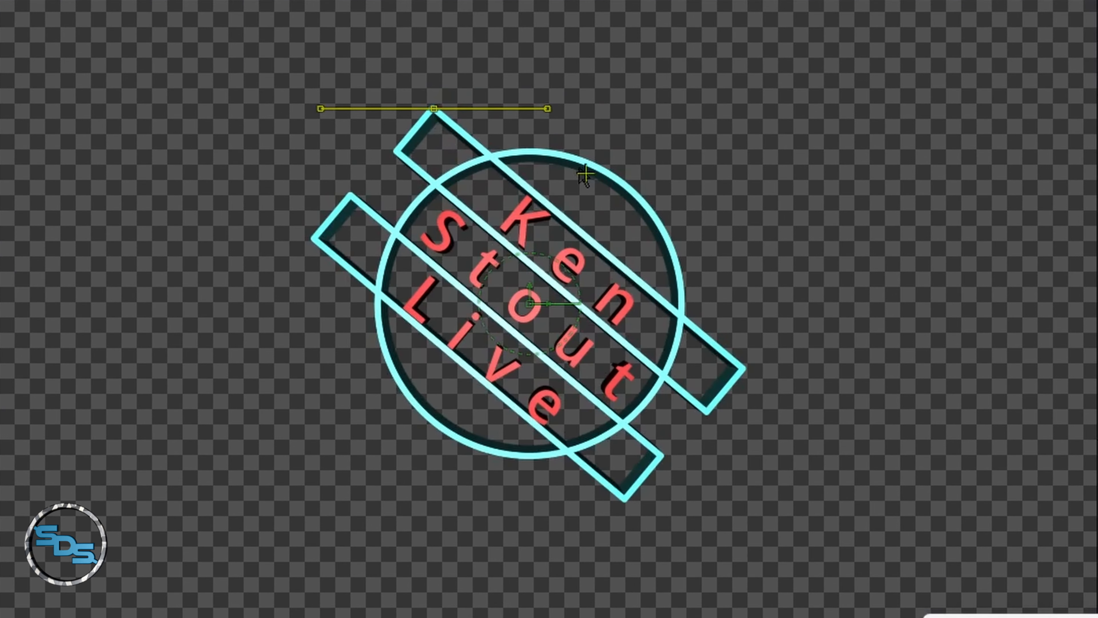
click(742, 368)
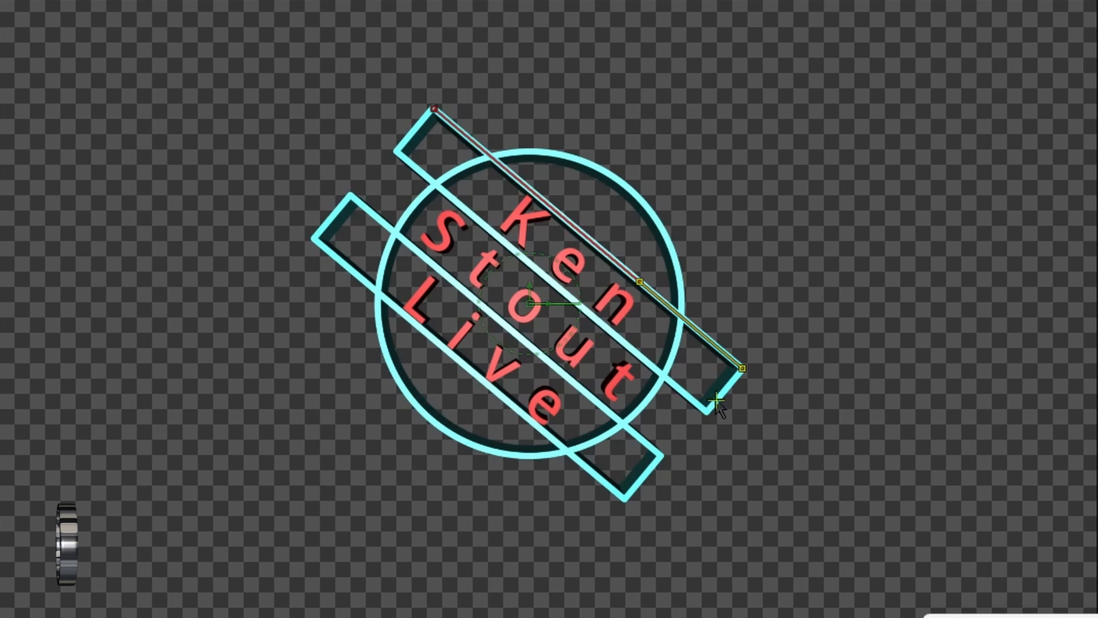
click(699, 400)
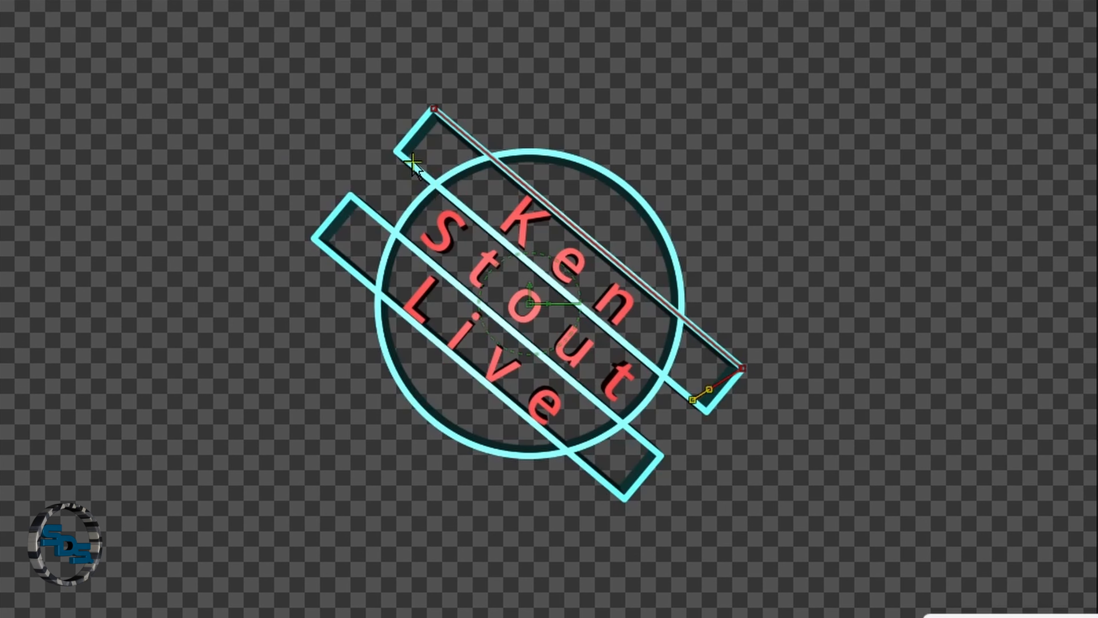
click(434, 108)
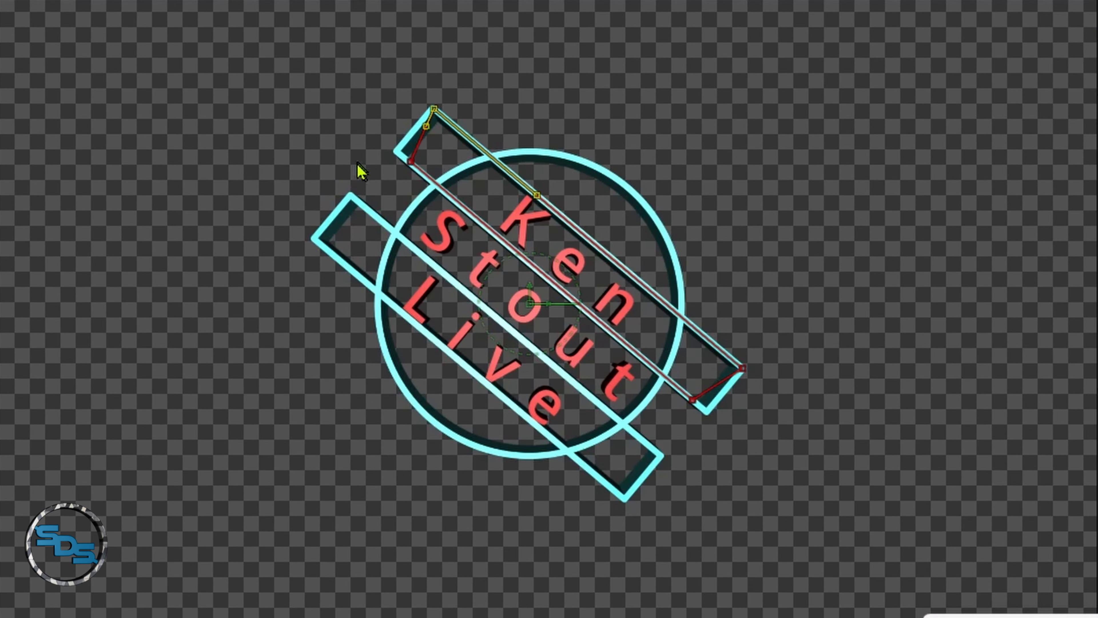
Marquee-select sPolygon1's upper-left point and enlarge the node graph.
drag(390, 182, 418, 192)
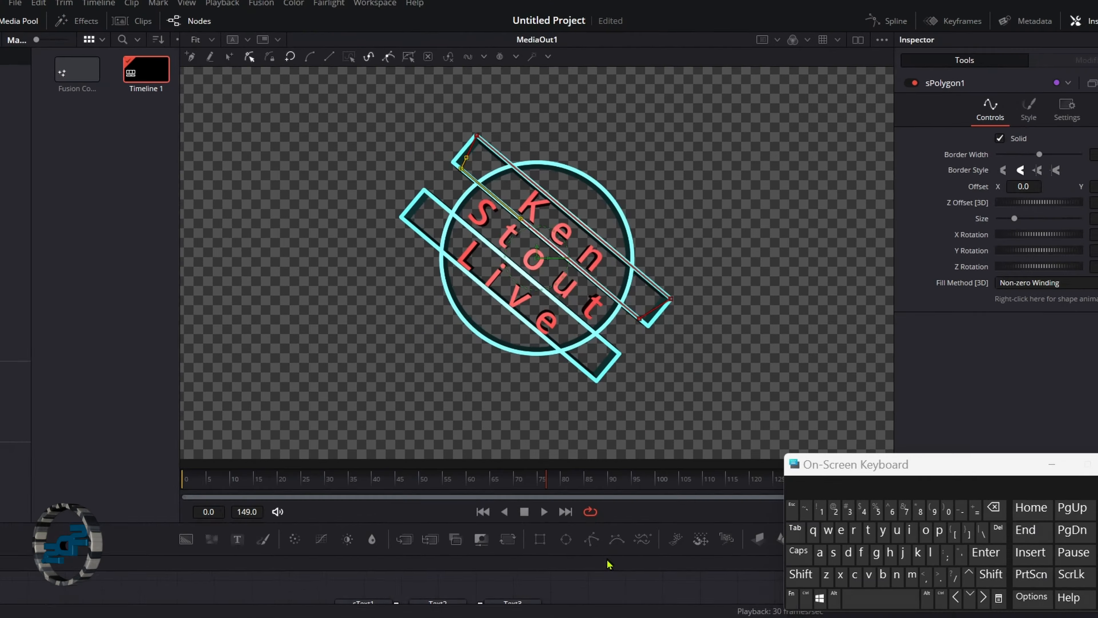
drag(601, 514, 596, 339)
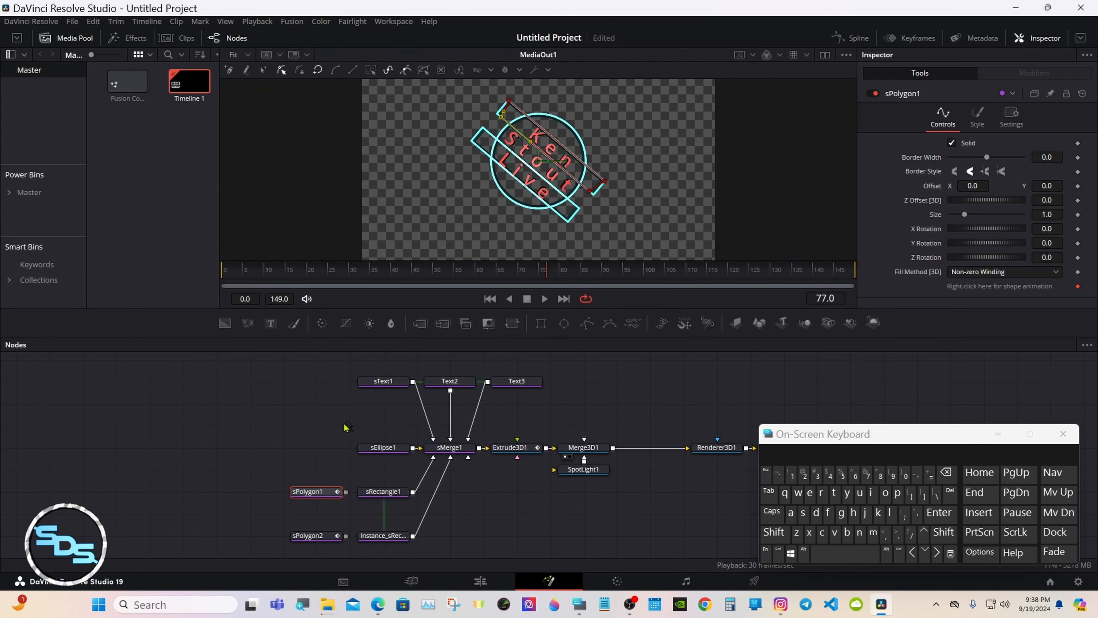
Draw a closed four-point sPolygon2 on the corners of the lower cyan bar.
click(323, 538)
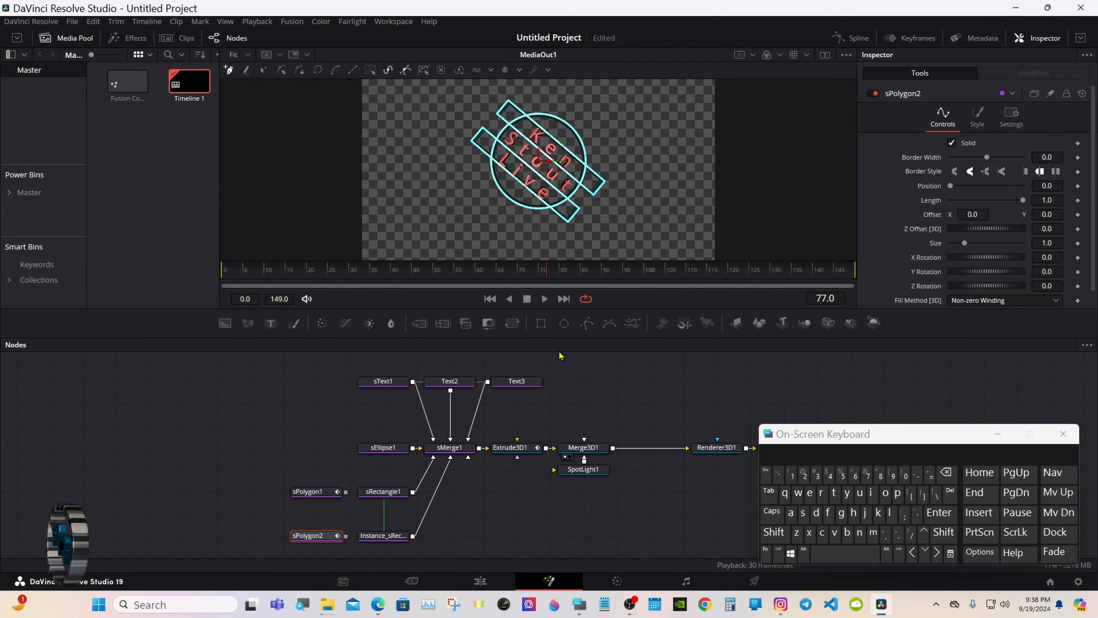
drag(560, 340, 558, 507)
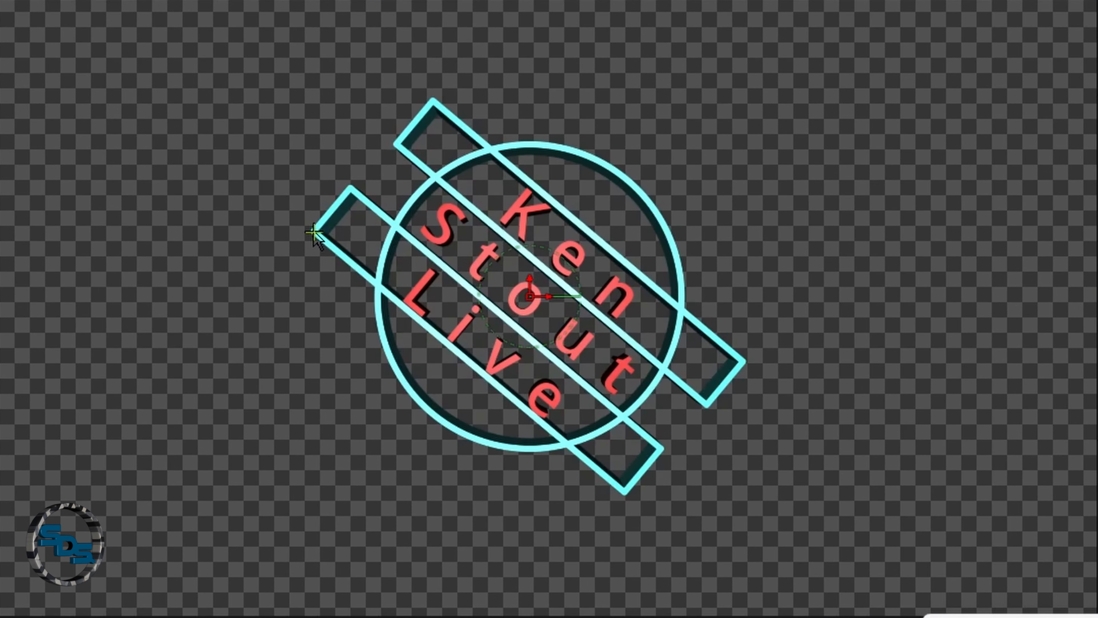
click(315, 229)
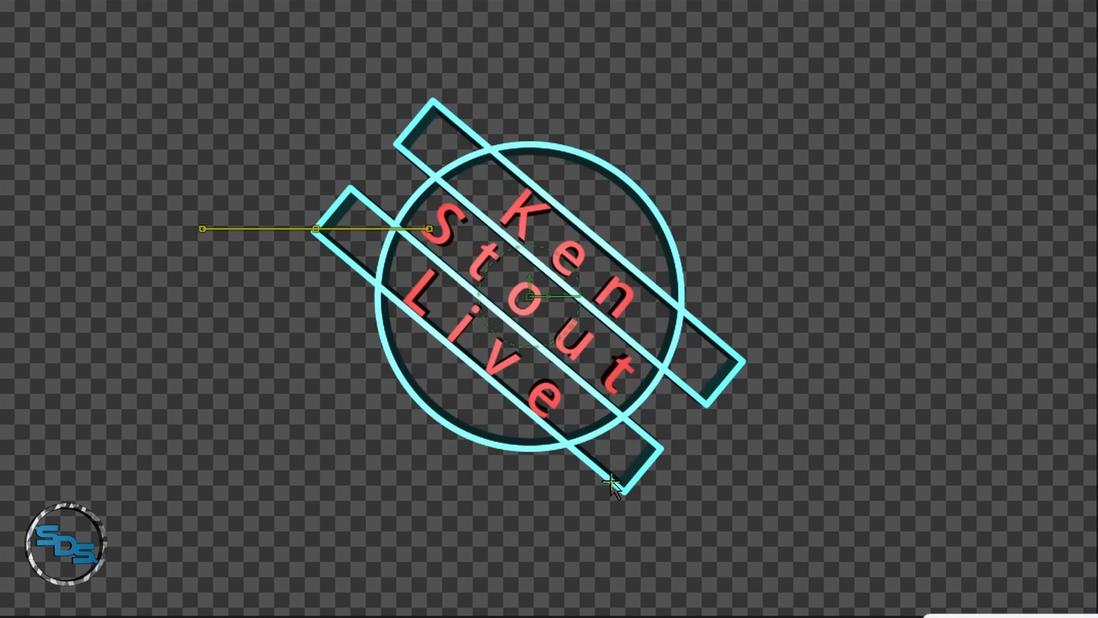
click(622, 489)
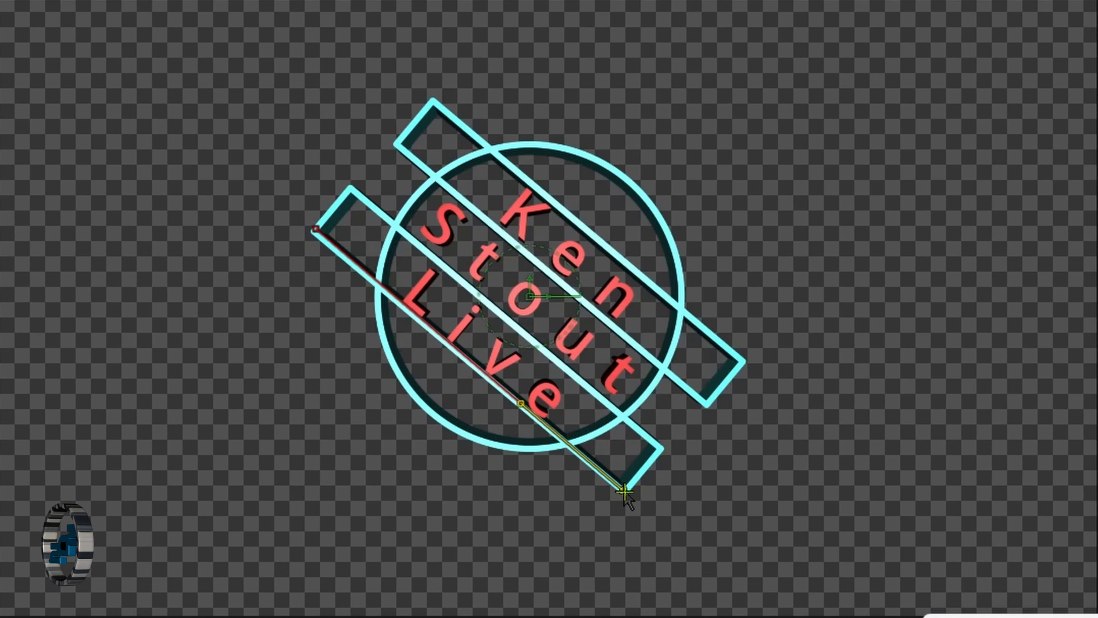
click(647, 438)
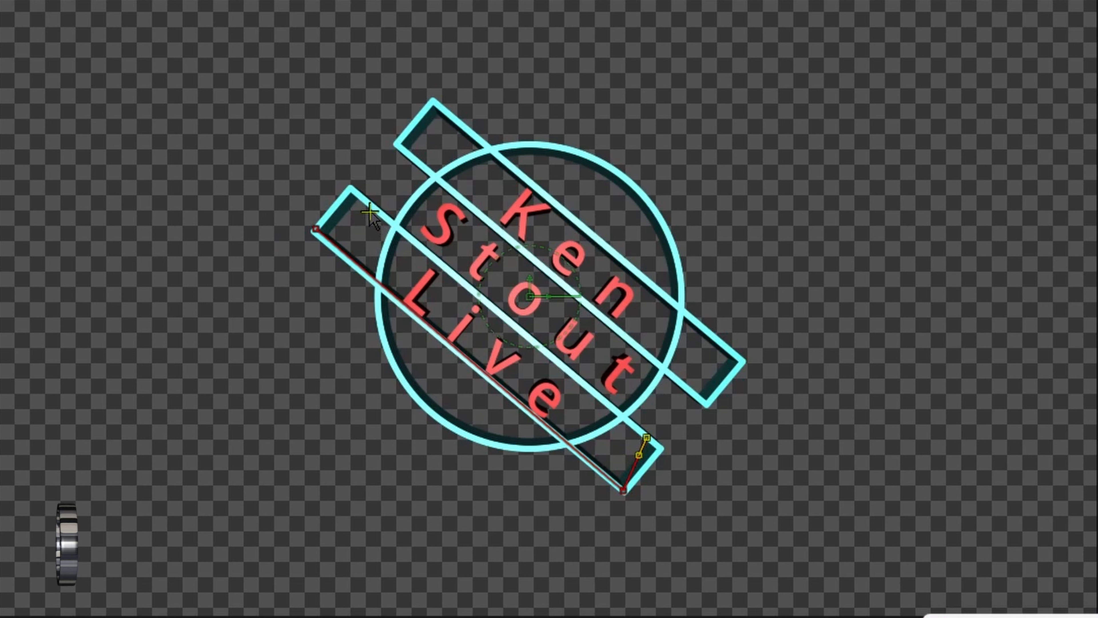
click(367, 204)
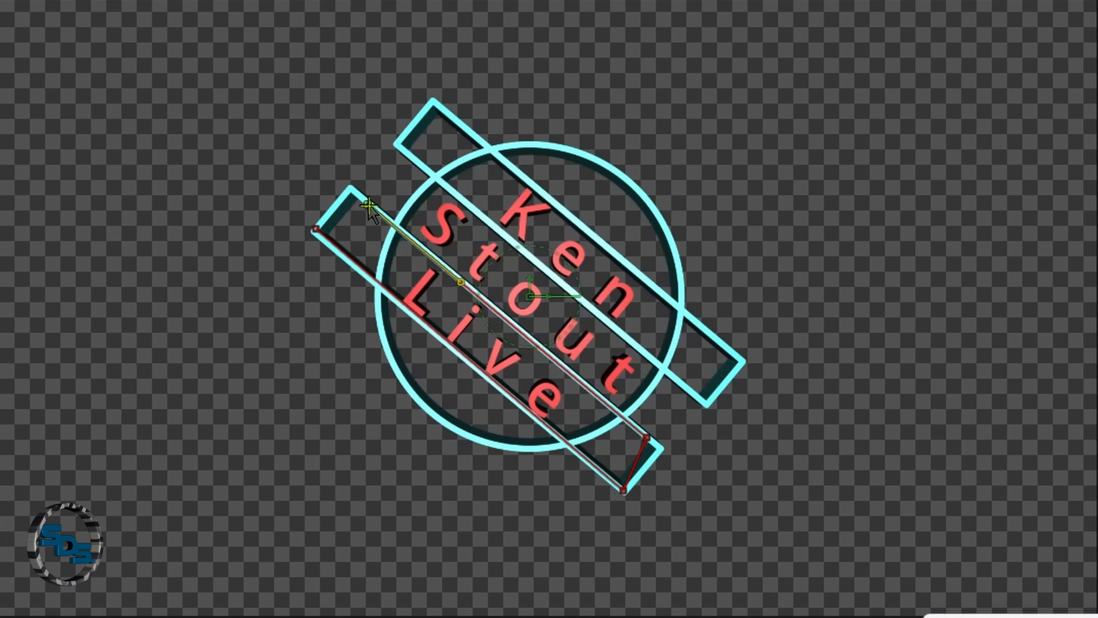
click(316, 230)
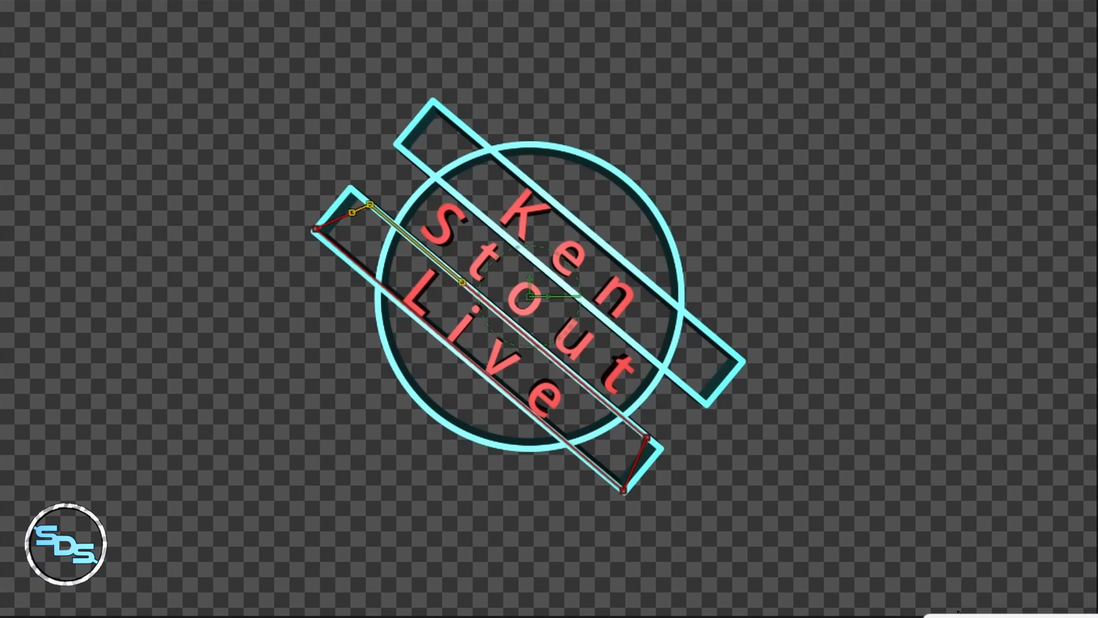
Nudge the lower-right points right and the upper-left point down-left with arrow keys.
click(623, 490)
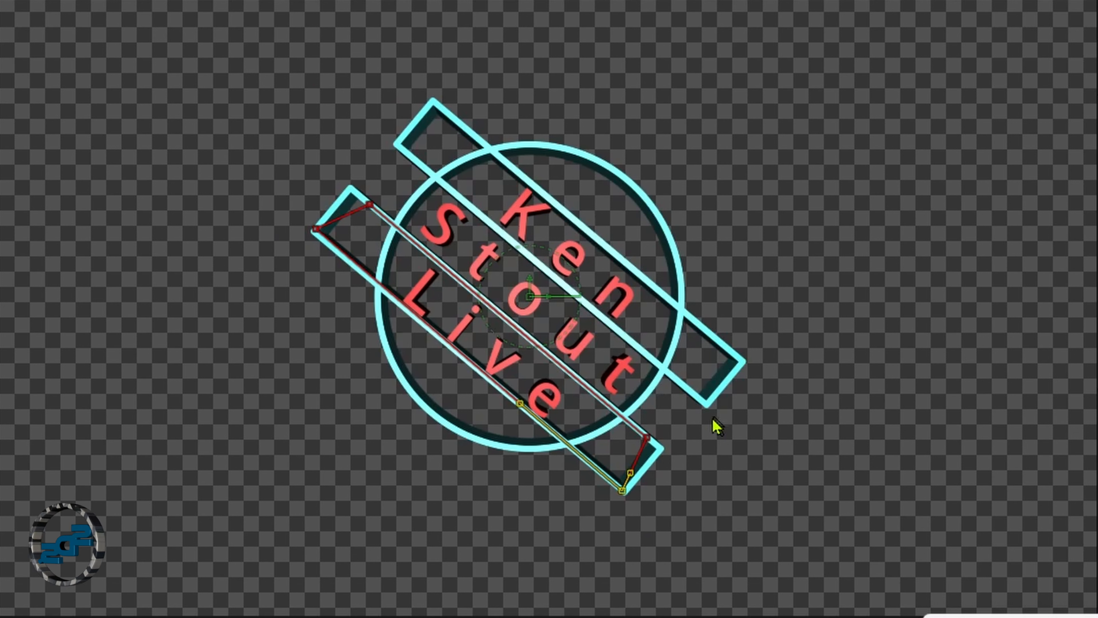
drag(676, 411, 641, 454)
key(Right)
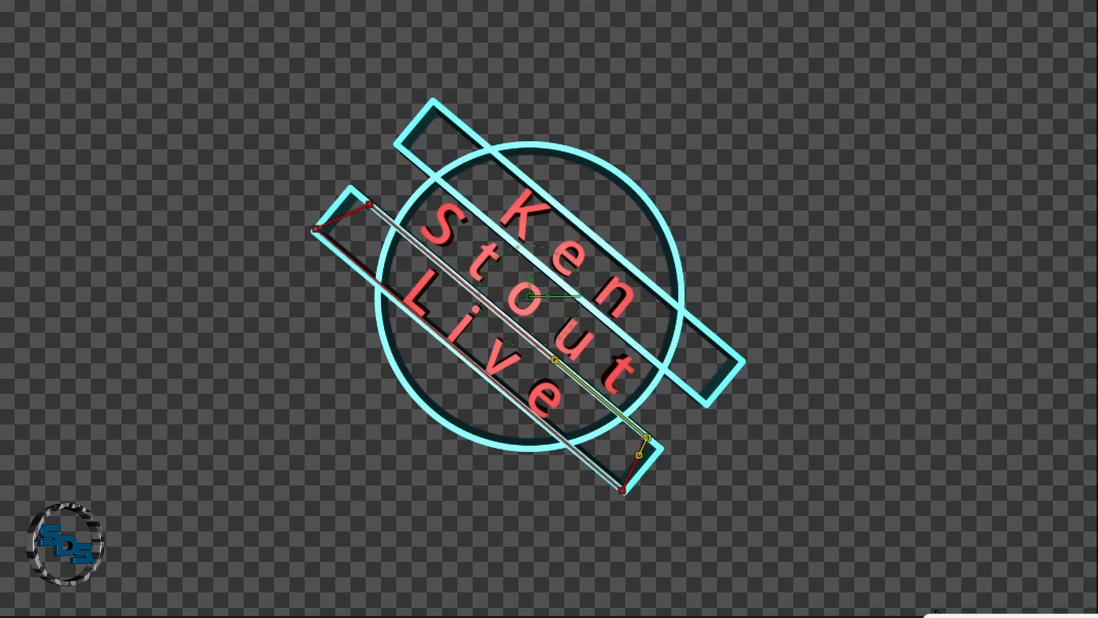
drag(268, 222, 332, 286)
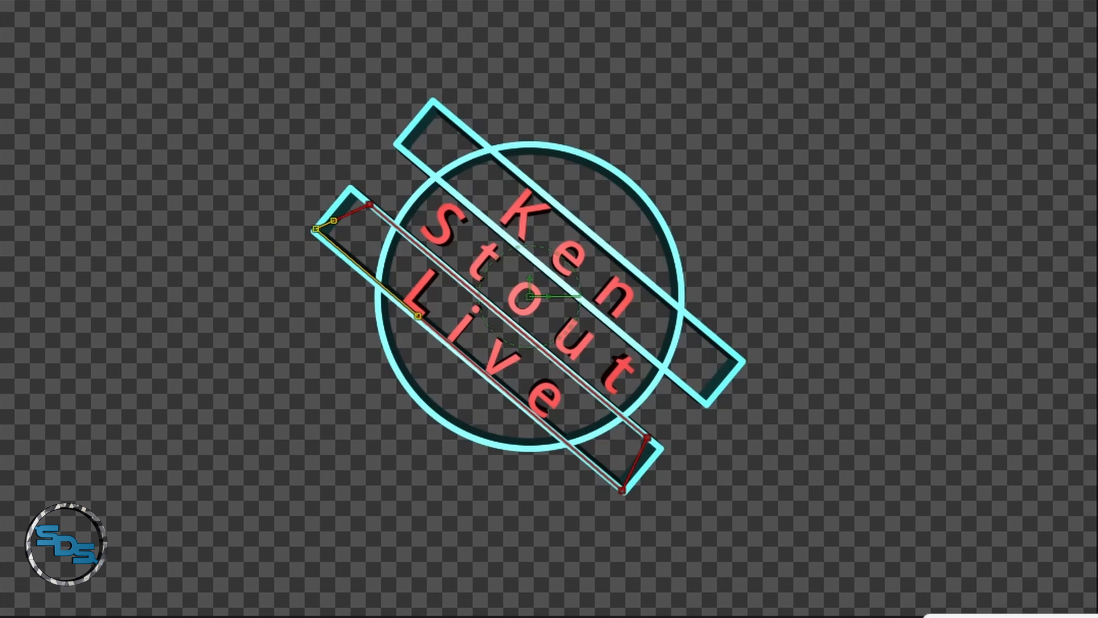
key(Left)
key(Left)
key(Left)
key(Left)
key(Left)
key(Down)
key(Down)
key(Down)
key(Down)
key(Down)
key(Down)
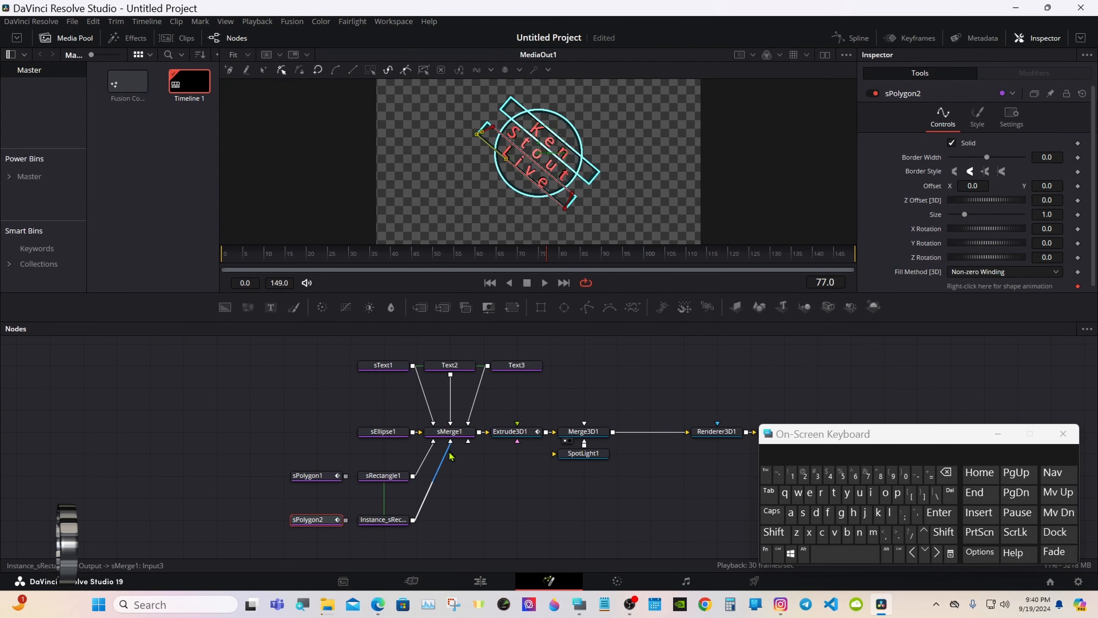
Disconnect the rectangle bars from sMerge1 and place sPolygon1 and sPolygon2 beside the merge chain.
drag(449, 455, 196, 520)
drag(301, 485, 377, 485)
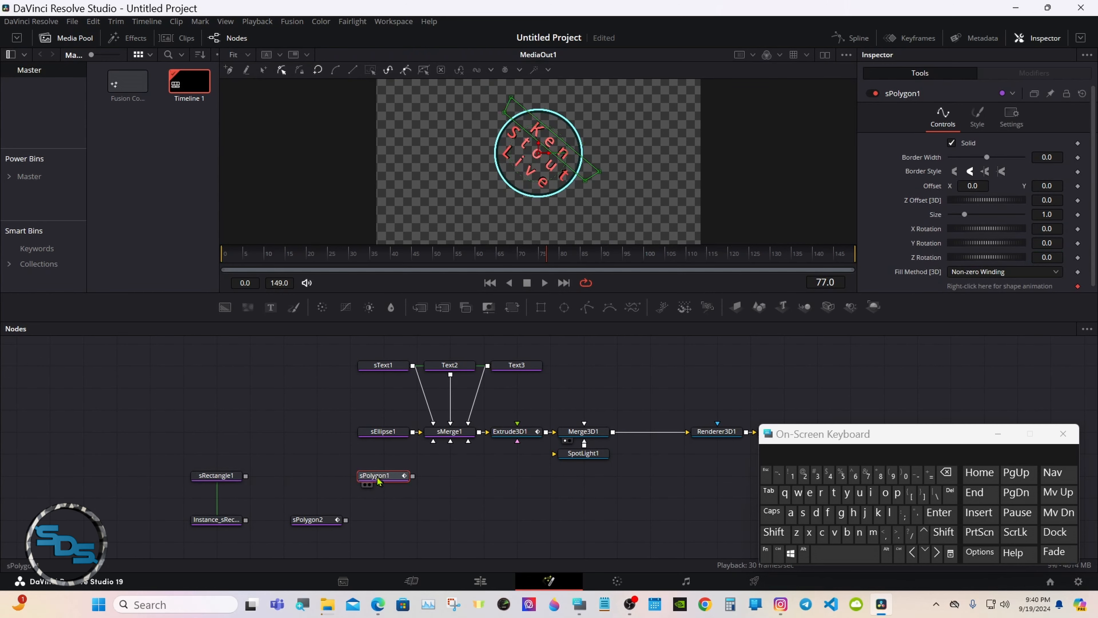
drag(315, 529, 433, 442)
click(390, 502)
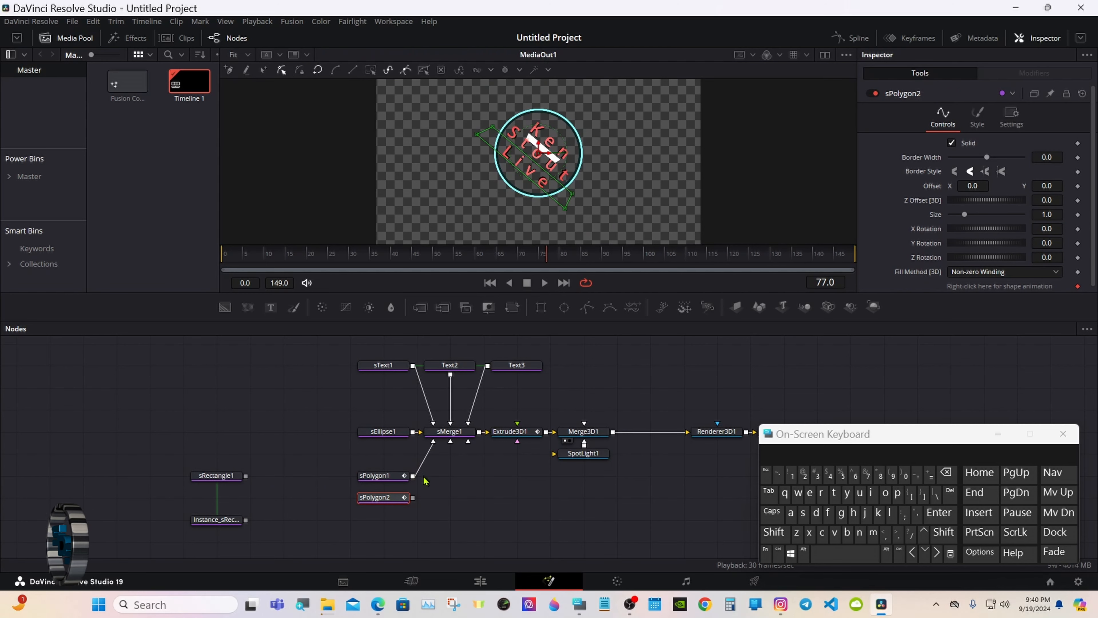
Wire sPolygon1 and sPolygon2 into sMerge1 and tidy their node positions.
drag(413, 498, 451, 442)
drag(372, 475, 371, 453)
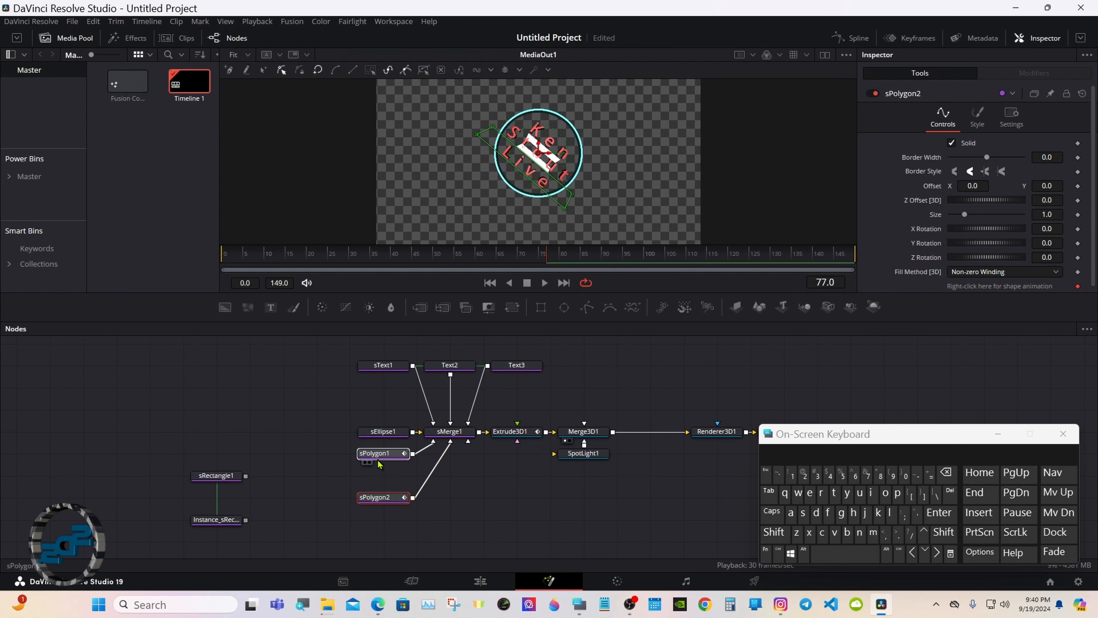
drag(379, 497, 379, 478)
click(378, 478)
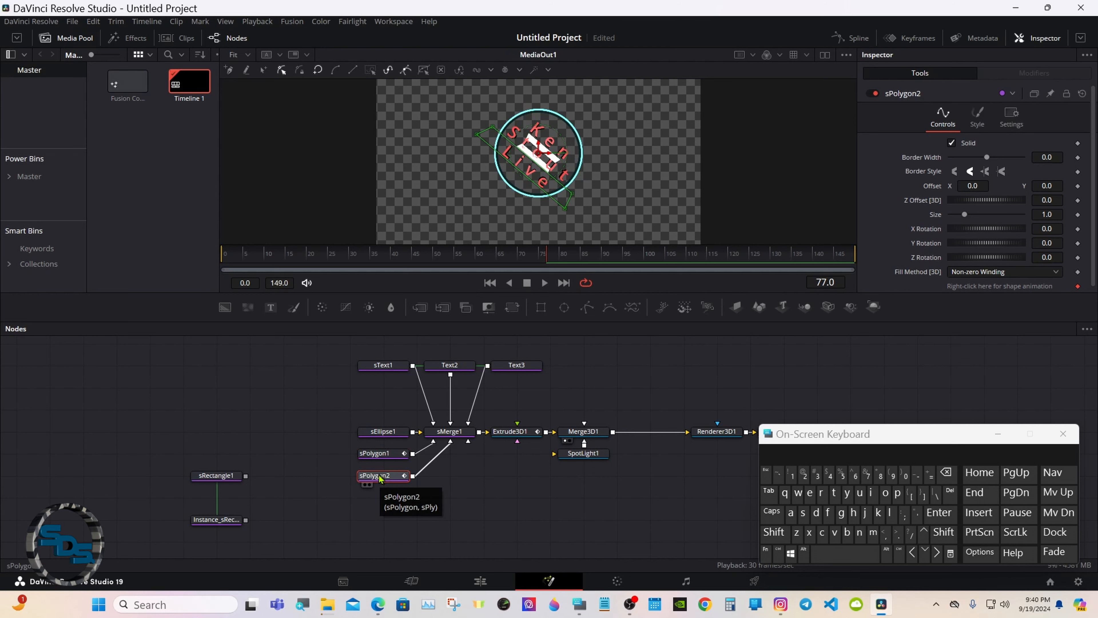
click(384, 459)
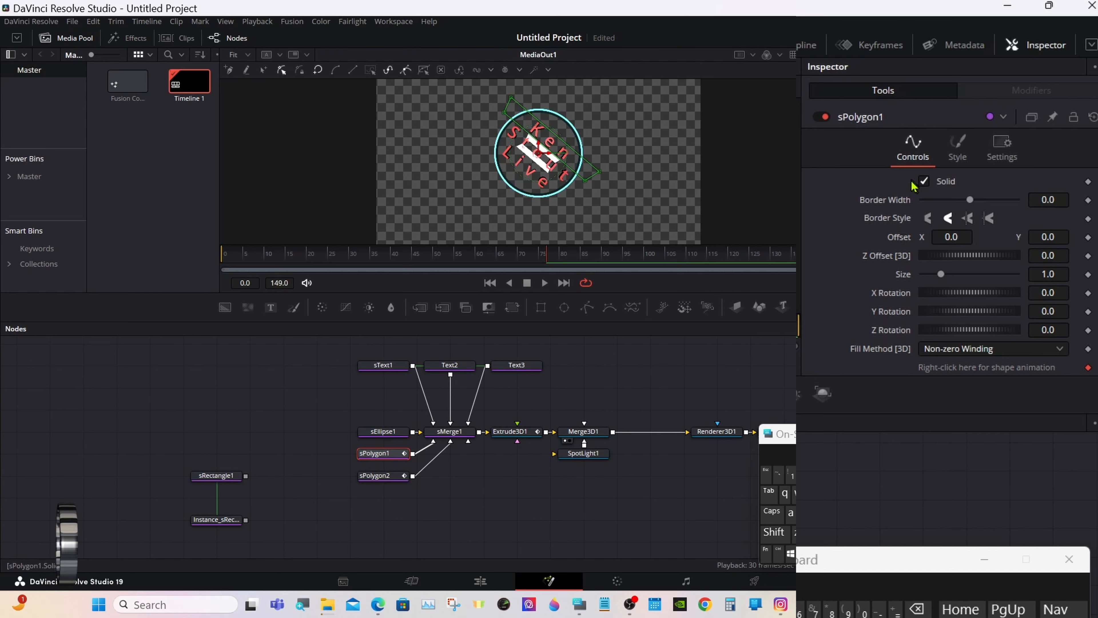
Make sPolygon1 an unfilled outline with a 0.015 border width.
click(923, 182)
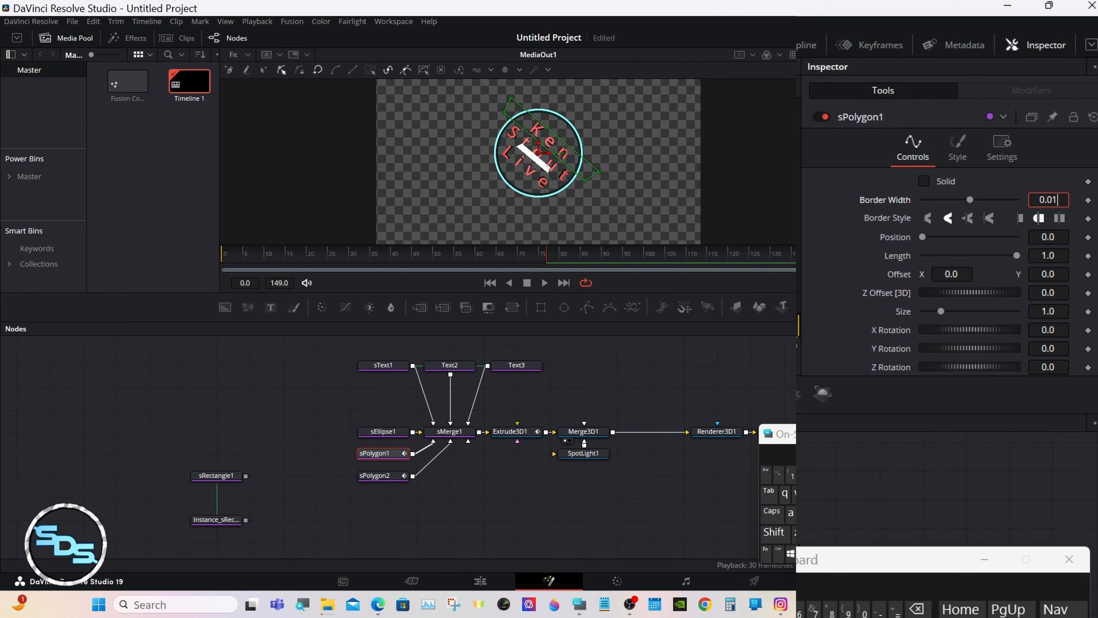
text(5)
key(Return)
Enlarge sPolygon1's outline, settling on a Size of 2.8.
drag(941, 312, 974, 310)
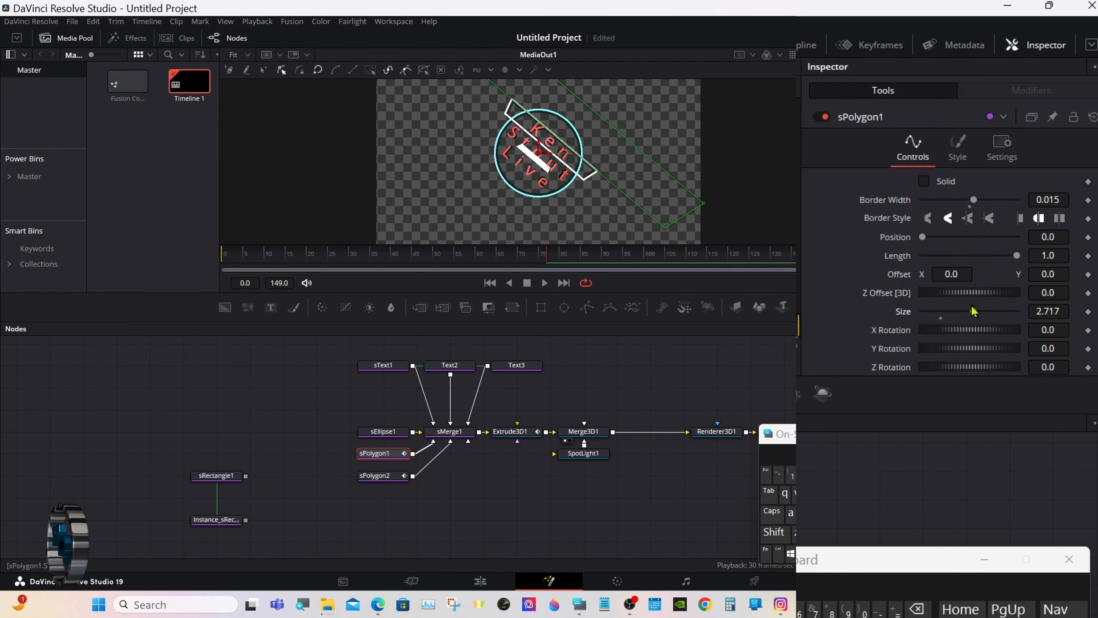
drag(621, 322, 622, 463)
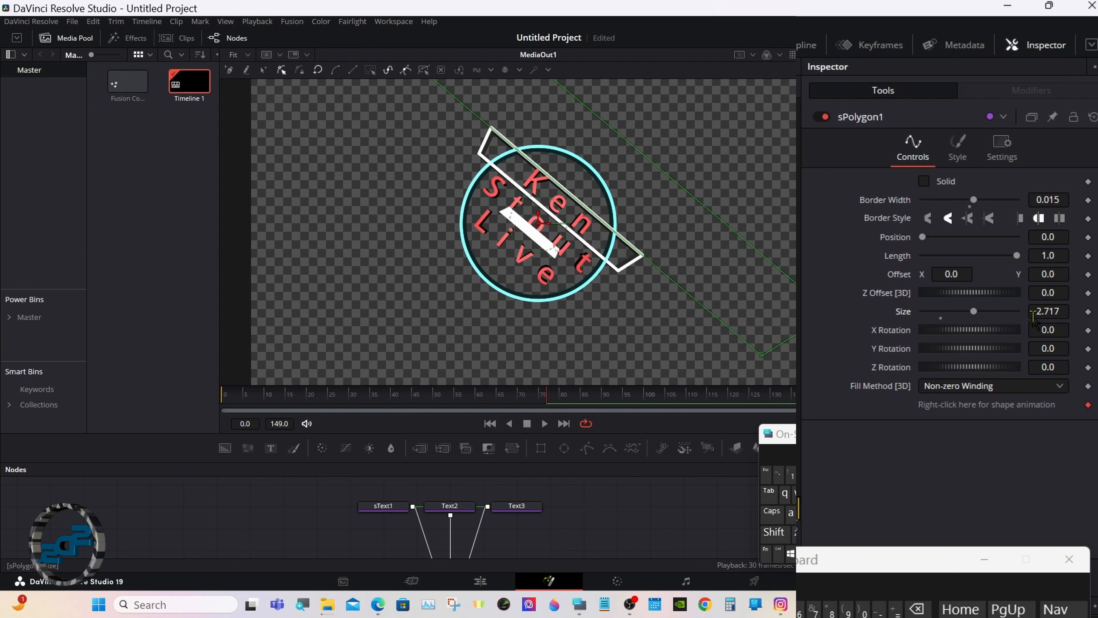
drag(974, 311, 981, 315)
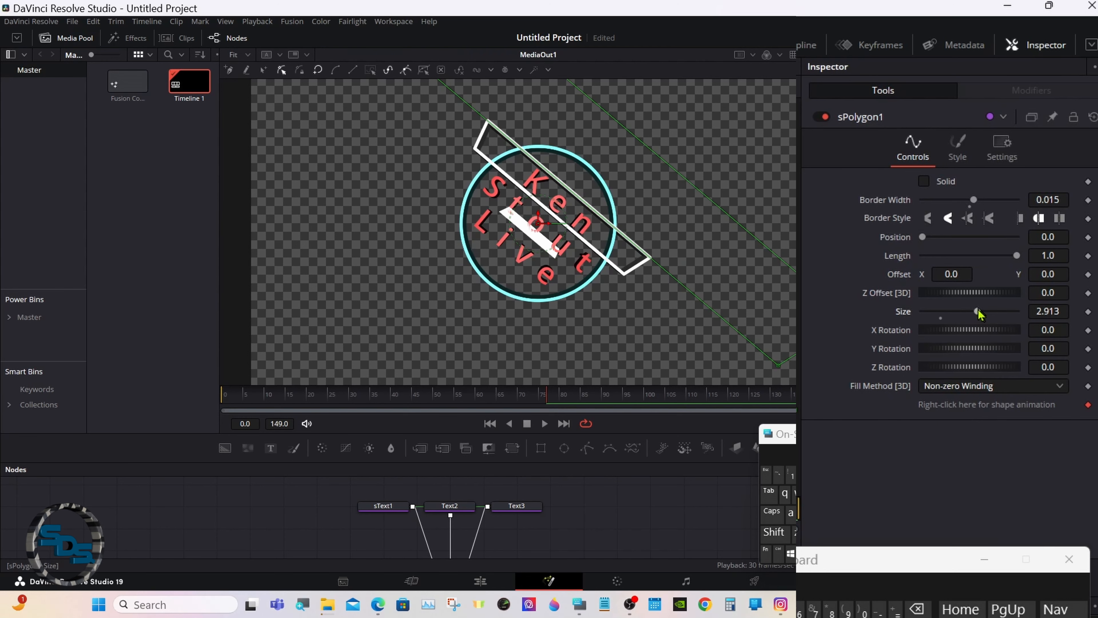
double_click(1048, 311)
key(BackSpace)
text(3)
key(Tab)
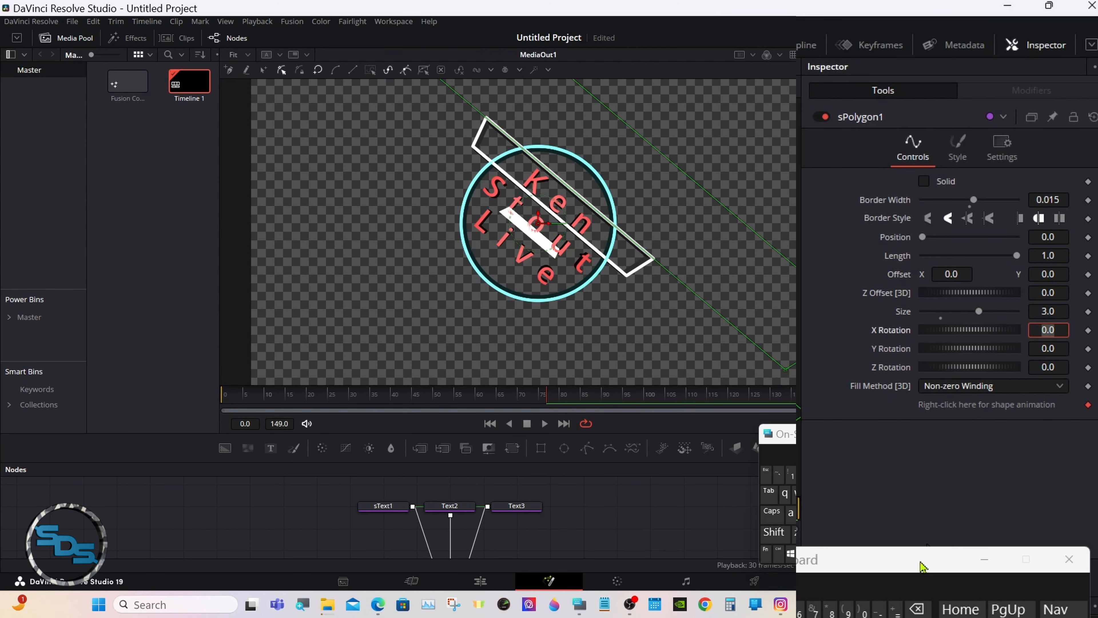
double_click(1049, 311)
key(BackSpace)
text(2)
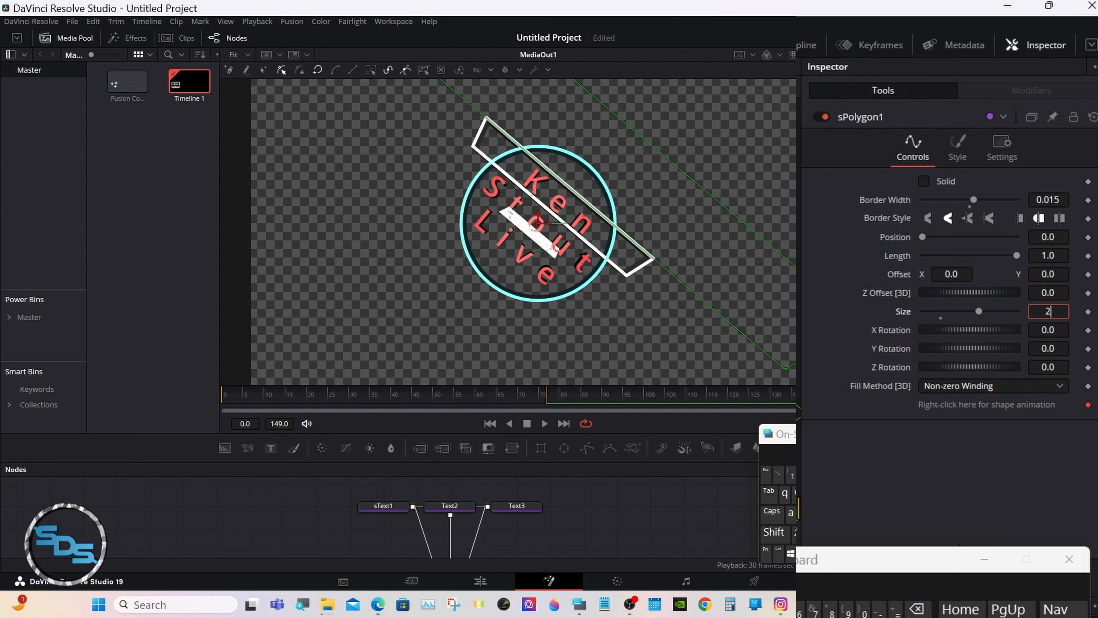
text(.9)
key(Tab)
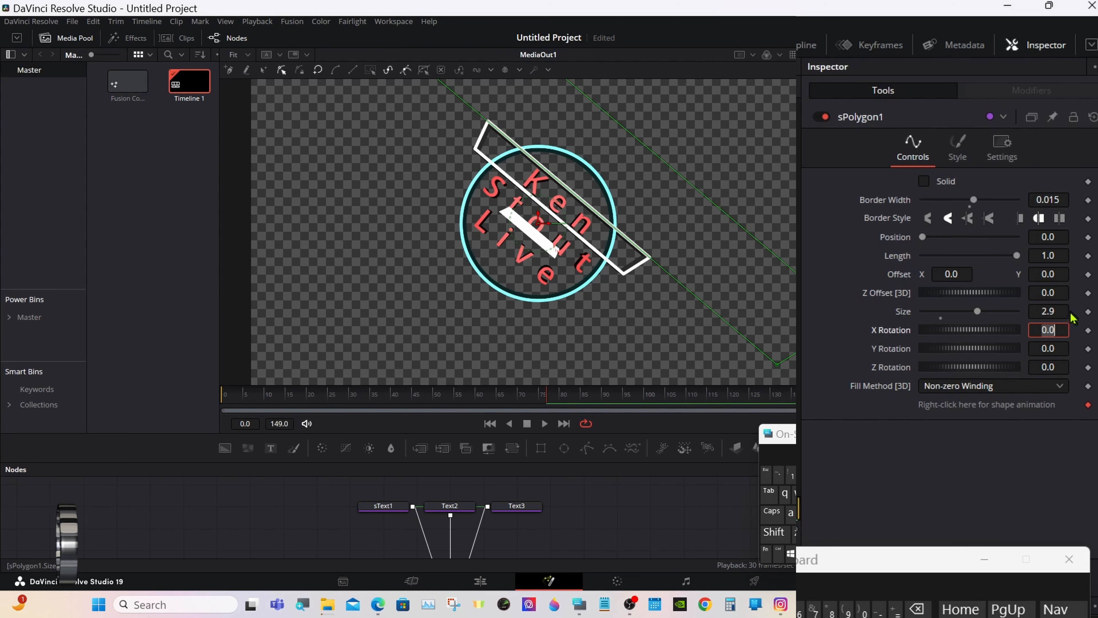
click(1059, 311)
key(BackSpace)
text(8)
key(Tab)
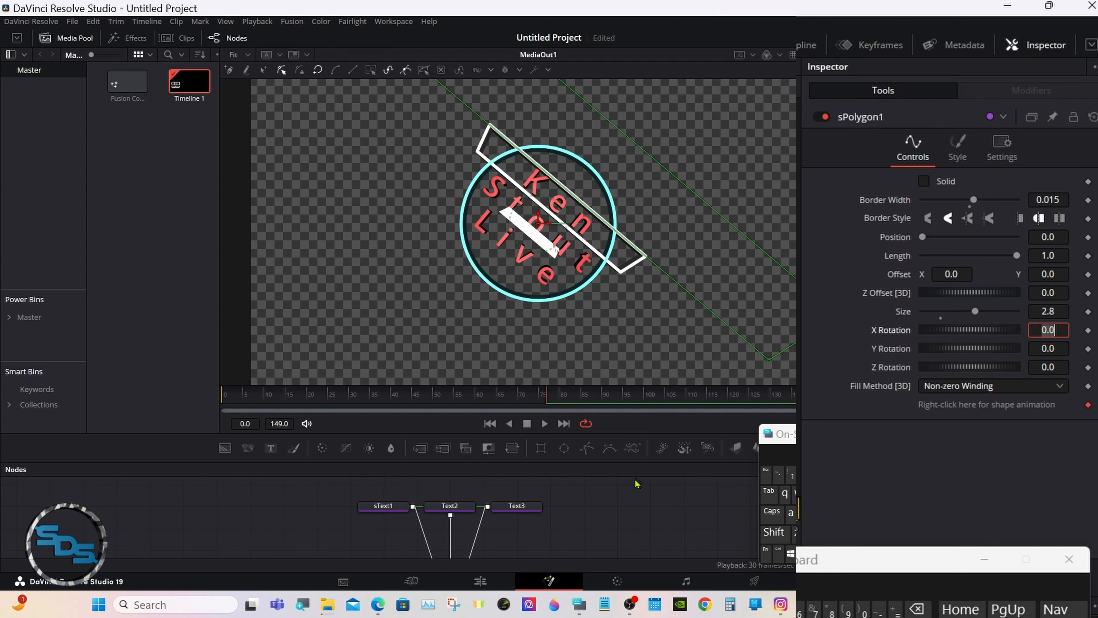
click(634, 486)
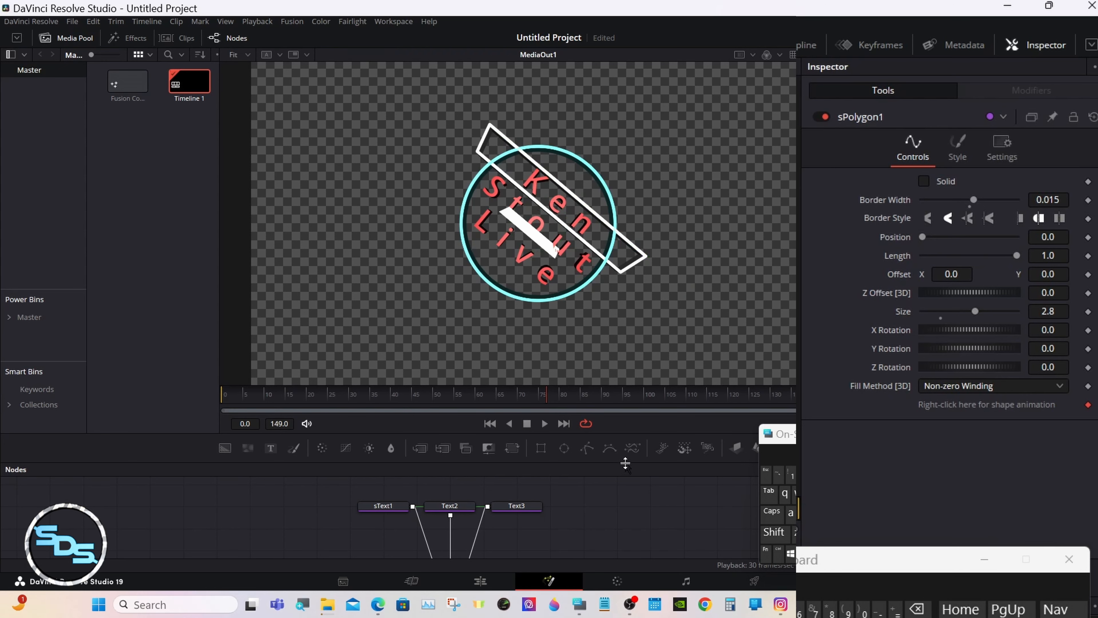
drag(626, 463, 626, 335)
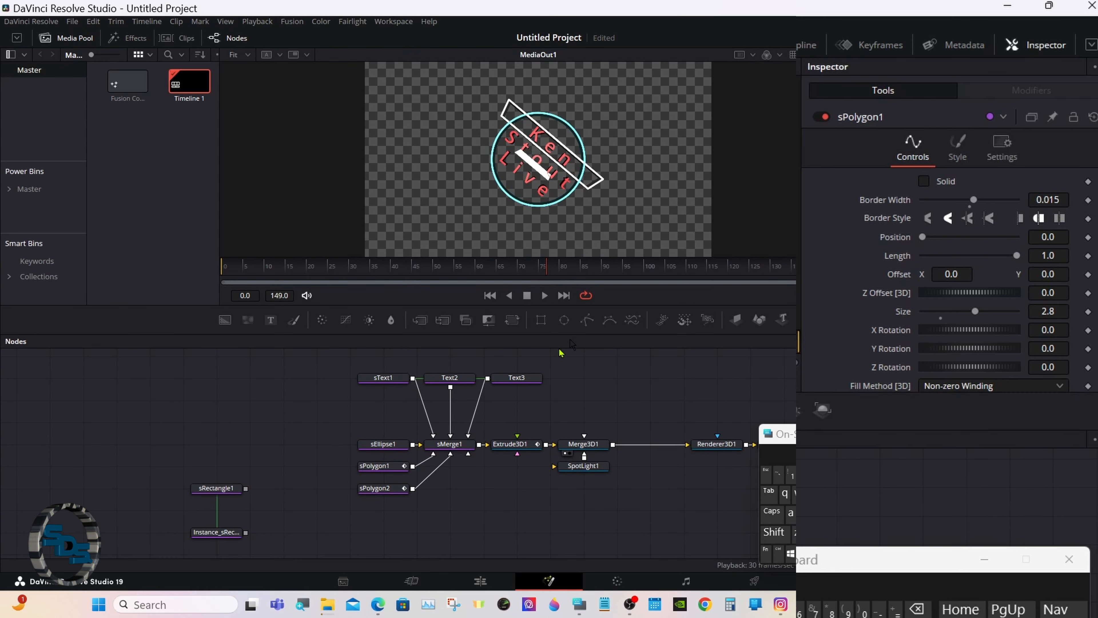
Make sPolygon2 an unfilled outline with a 0.015 border width.
click(383, 488)
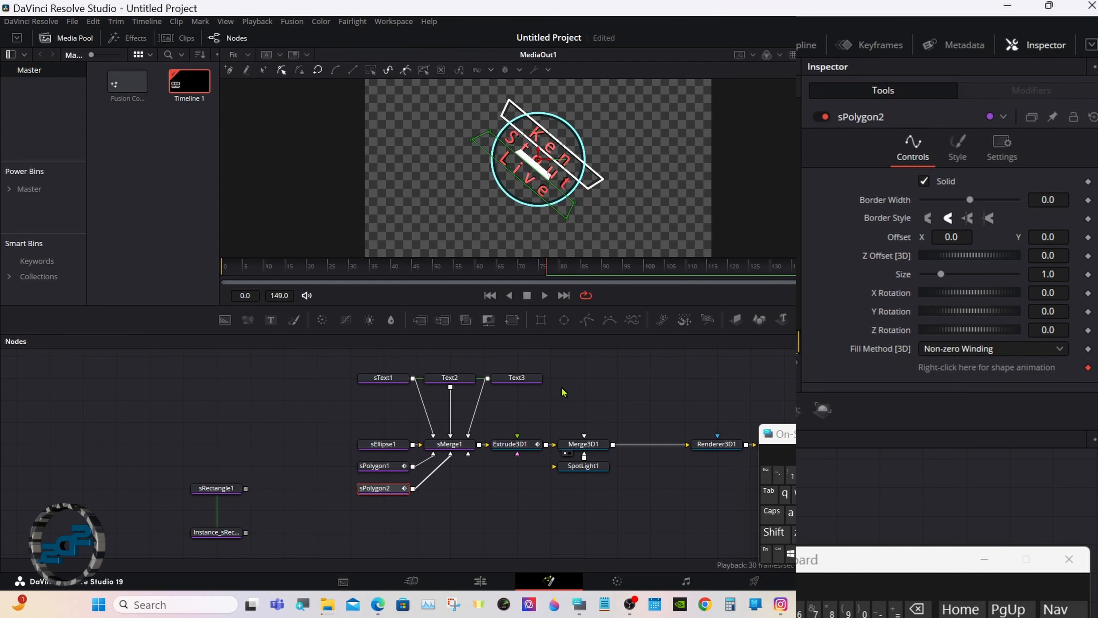
drag(596, 332, 598, 481)
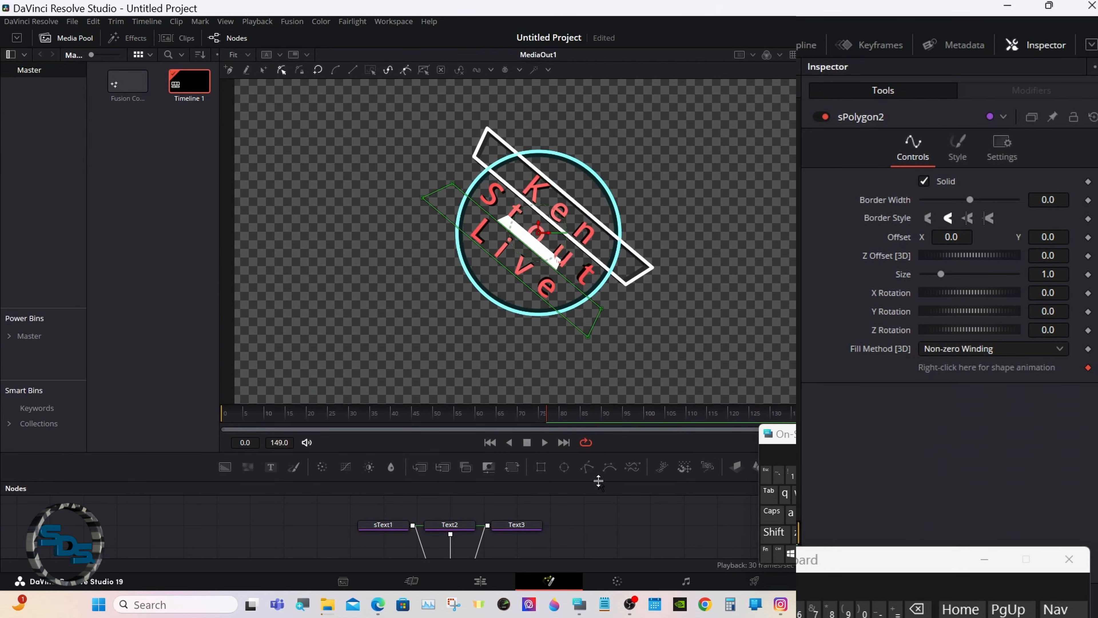
click(922, 181)
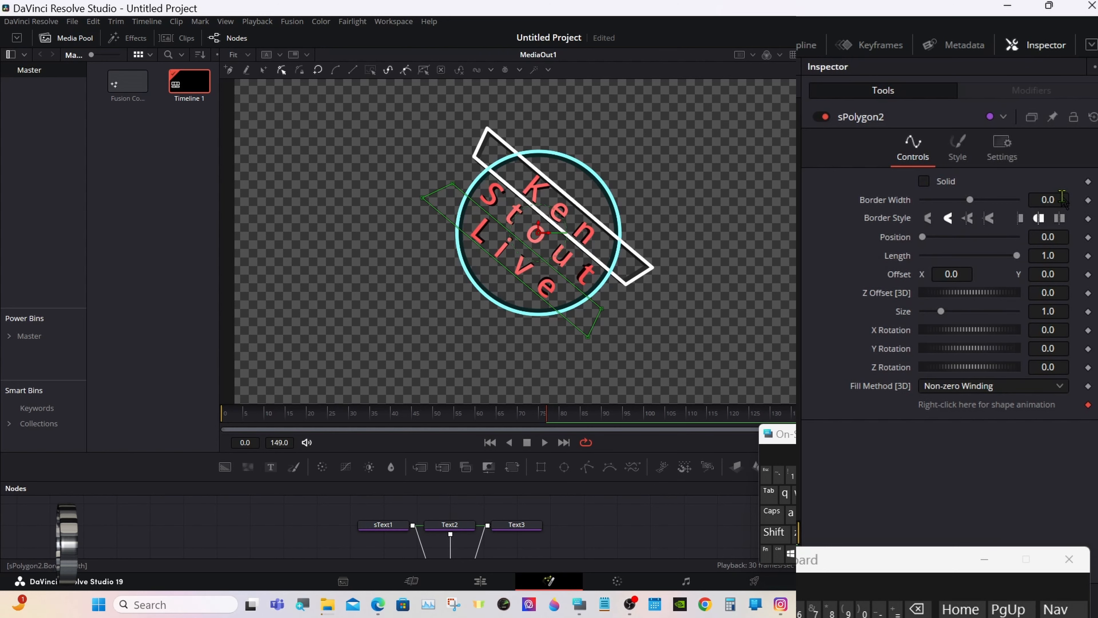
click(1062, 199)
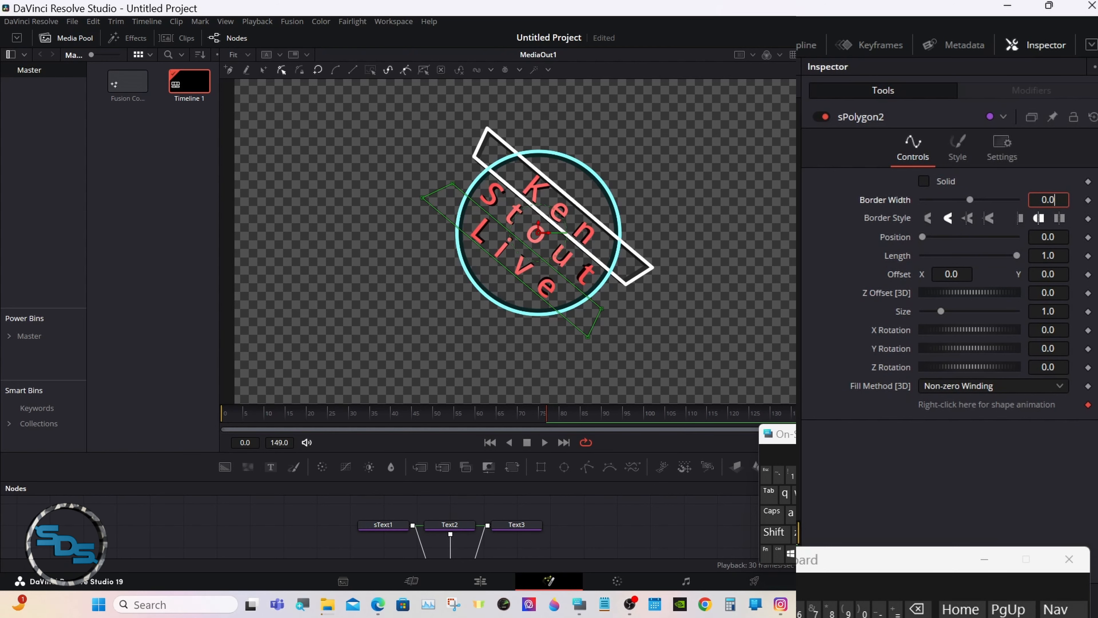
text(15)
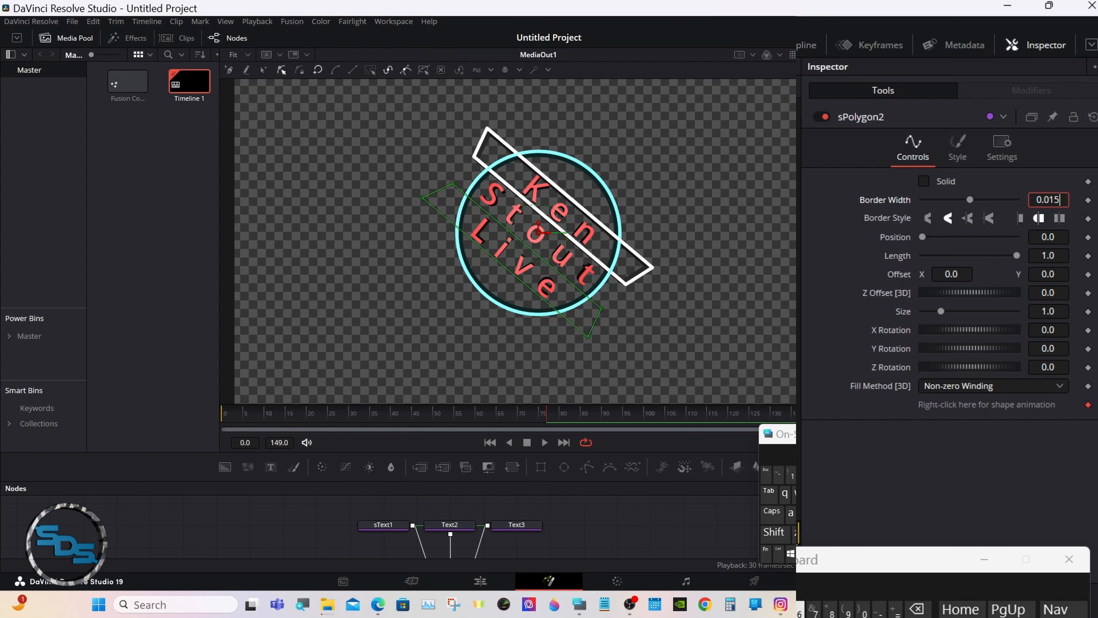
key(Tab)
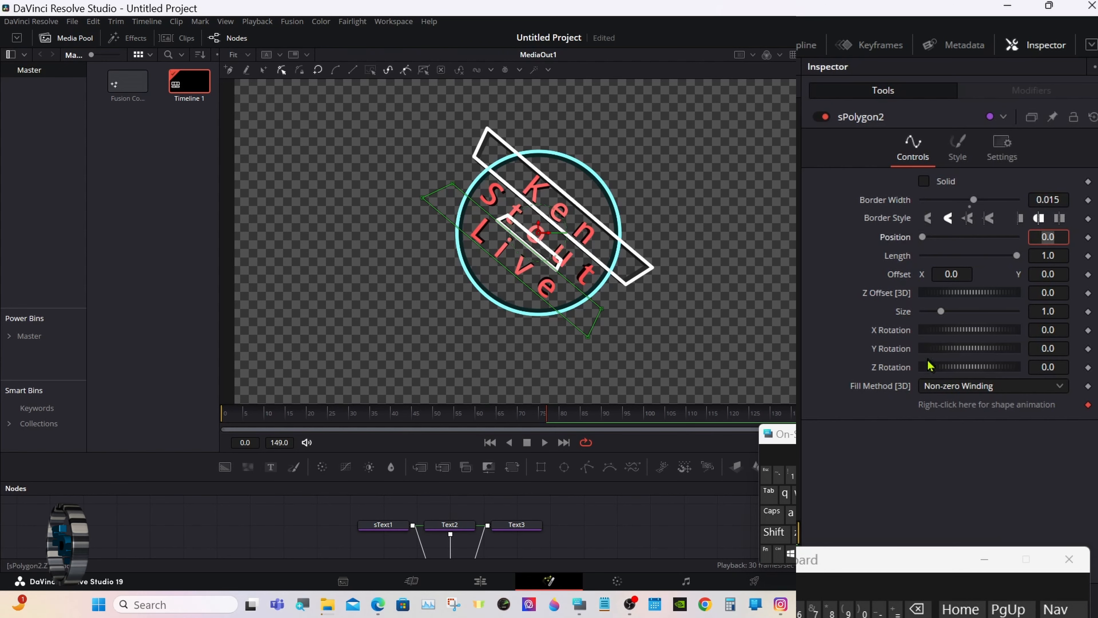
Set sPolygon2's Size to 2.8.
drag(941, 311, 975, 312)
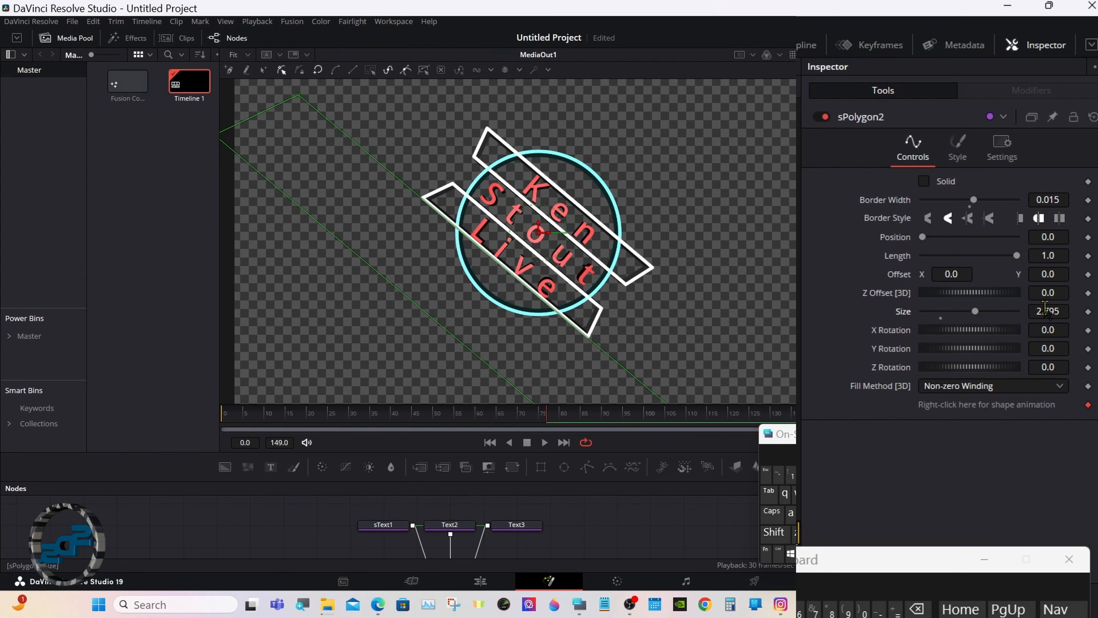
click(1066, 308)
key(BackSpace)
key(BackSpace)
key(BackSpace)
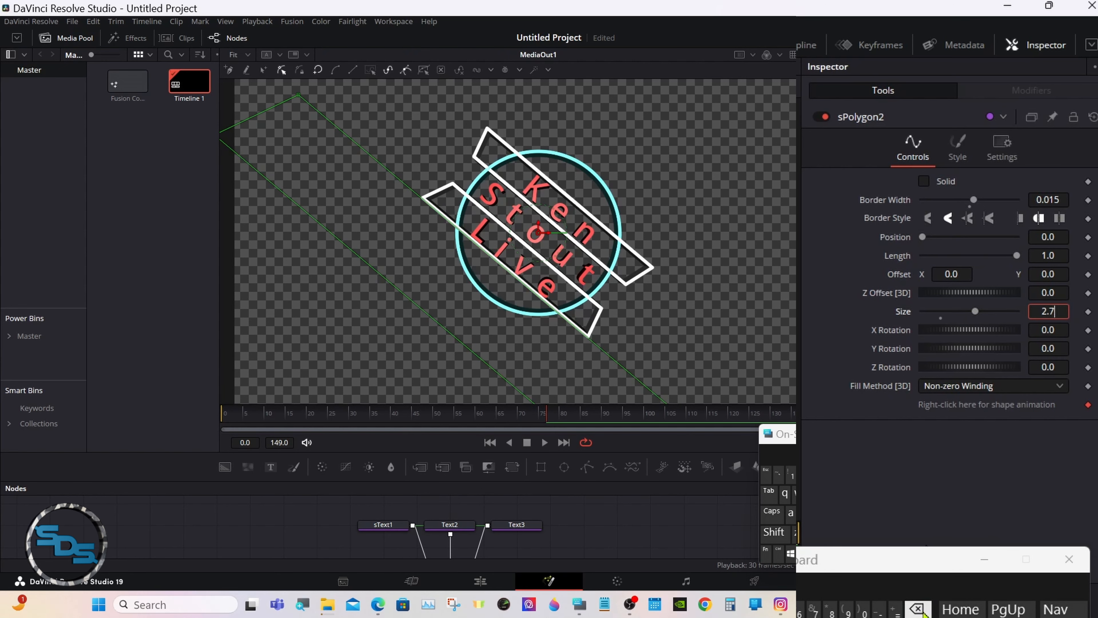
text(8)
key(Tab)
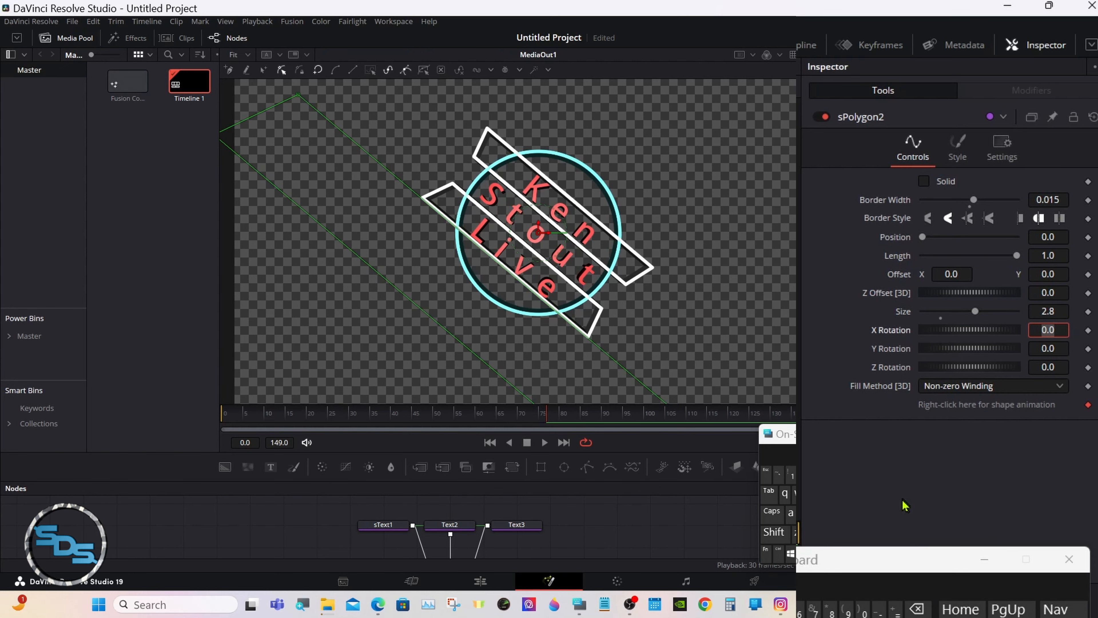
drag(637, 481, 637, 334)
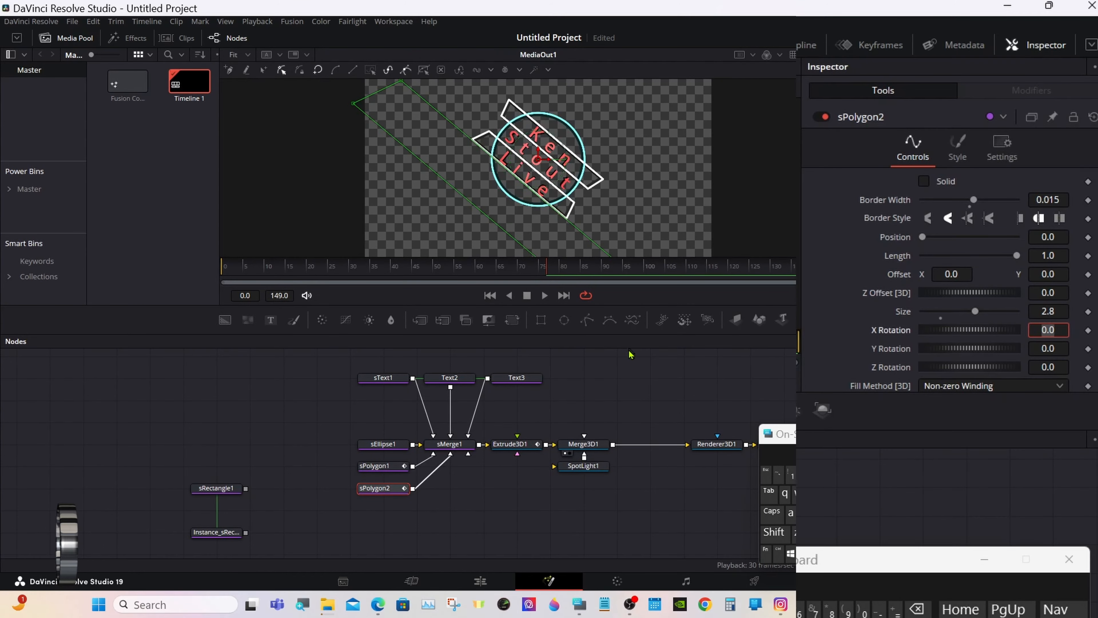
Set sPolygon1's outline colour to cyan in its Style settings.
click(525, 378)
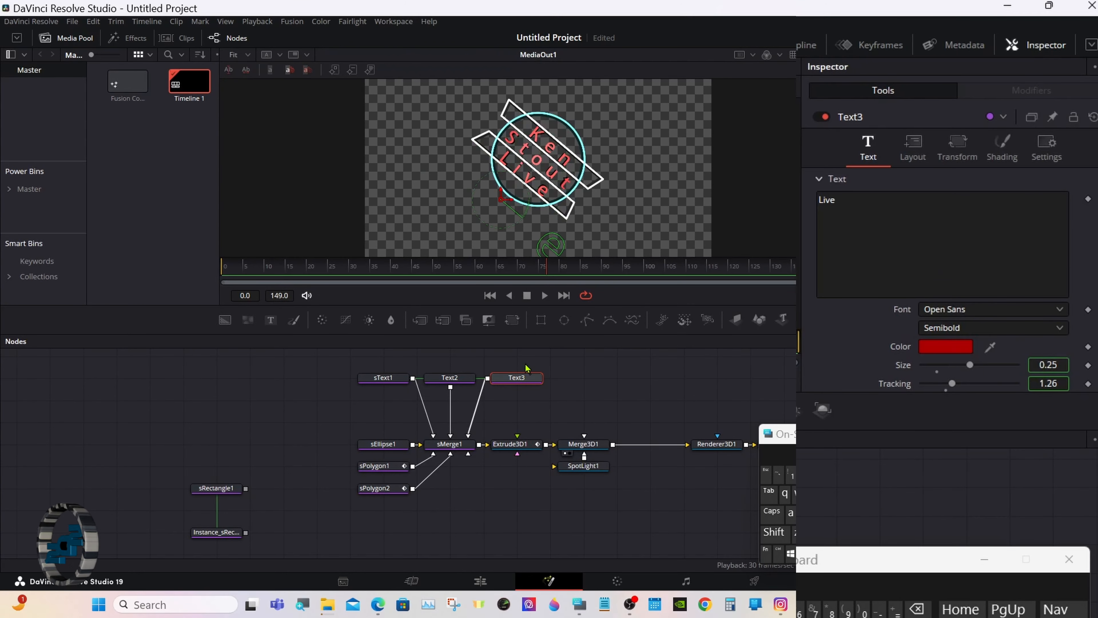
drag(549, 334, 549, 444)
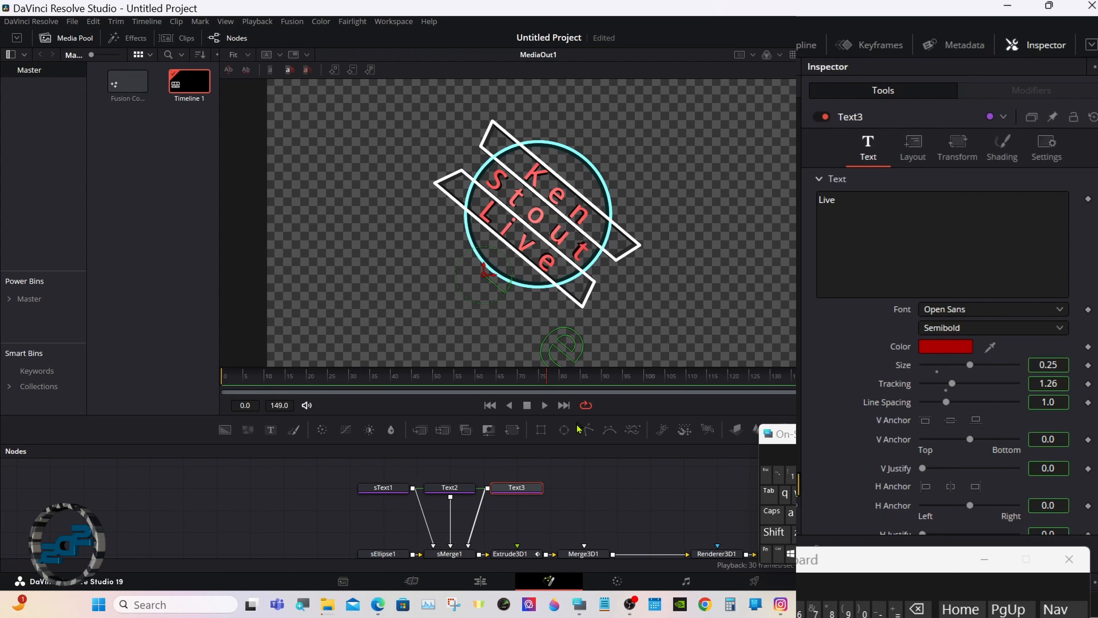
drag(597, 444, 598, 393)
click(394, 527)
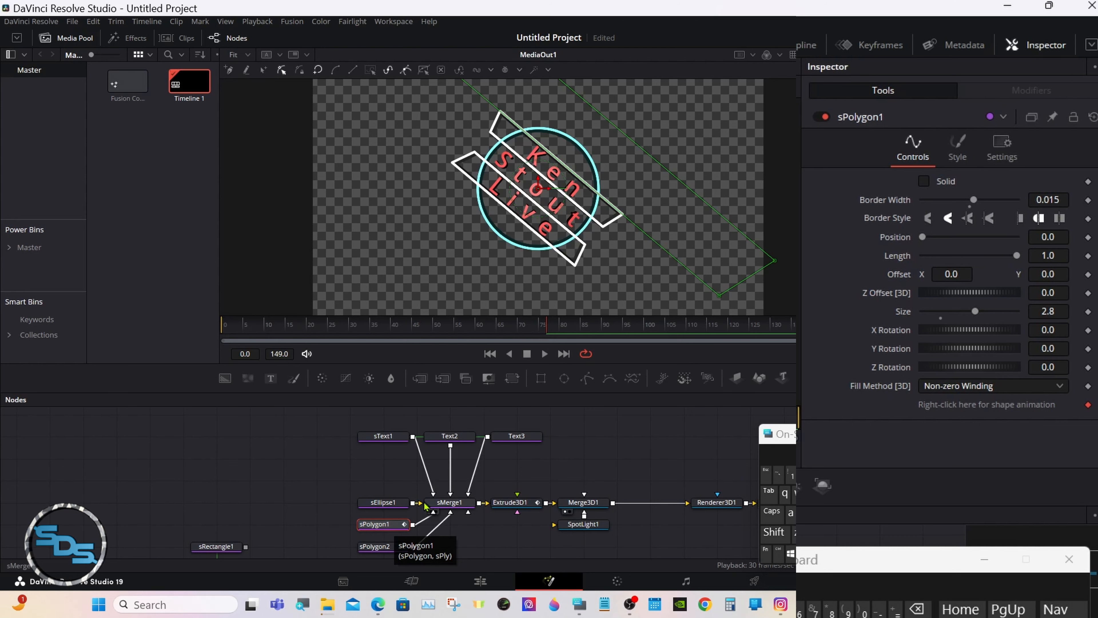
click(958, 152)
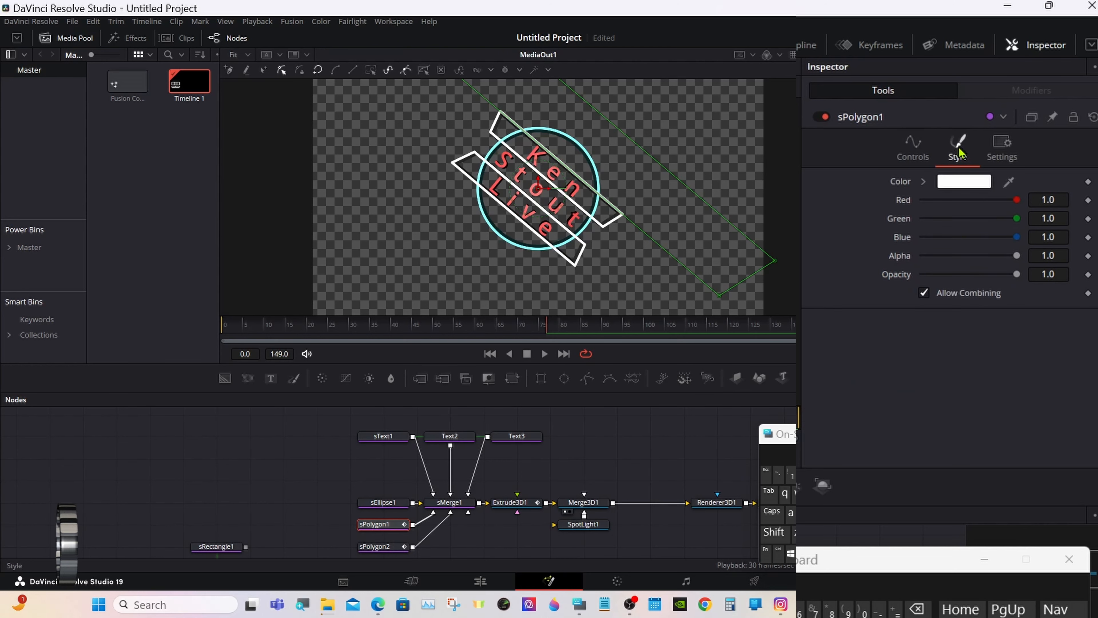
click(961, 182)
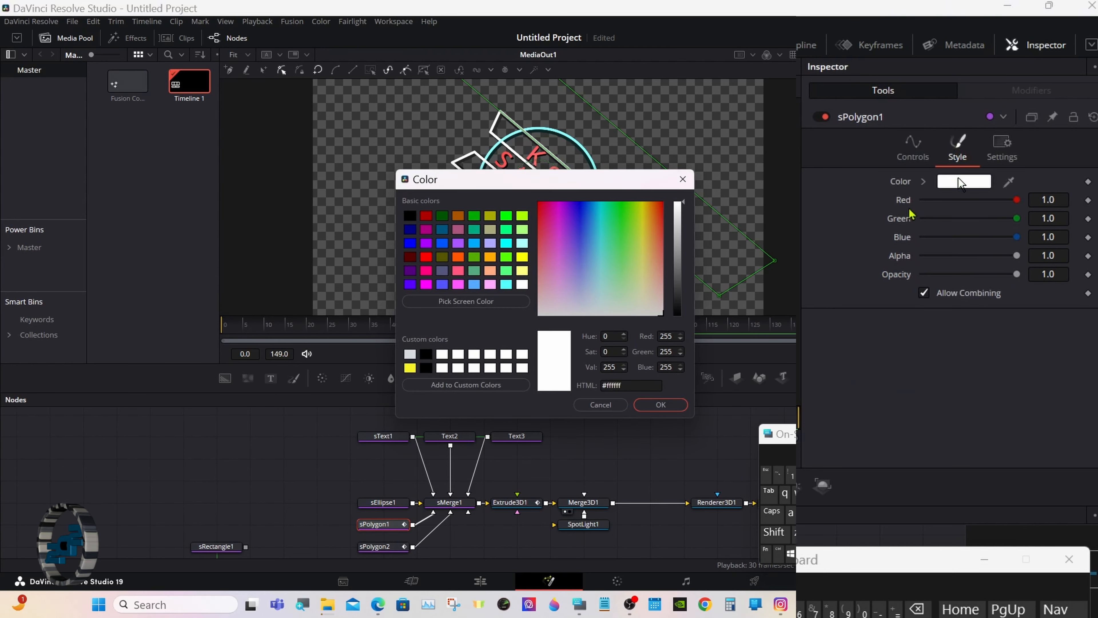
click(506, 284)
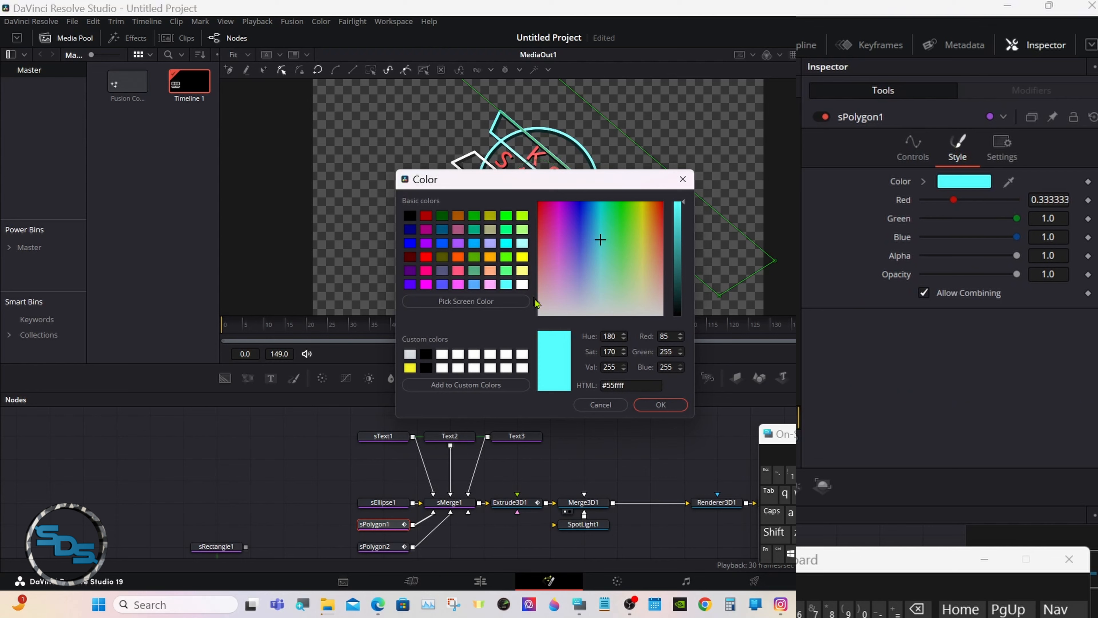
click(660, 404)
Give sPolygon2's outline the same cyan (#55ffff) and scrub frames to preview the badge.
click(380, 546)
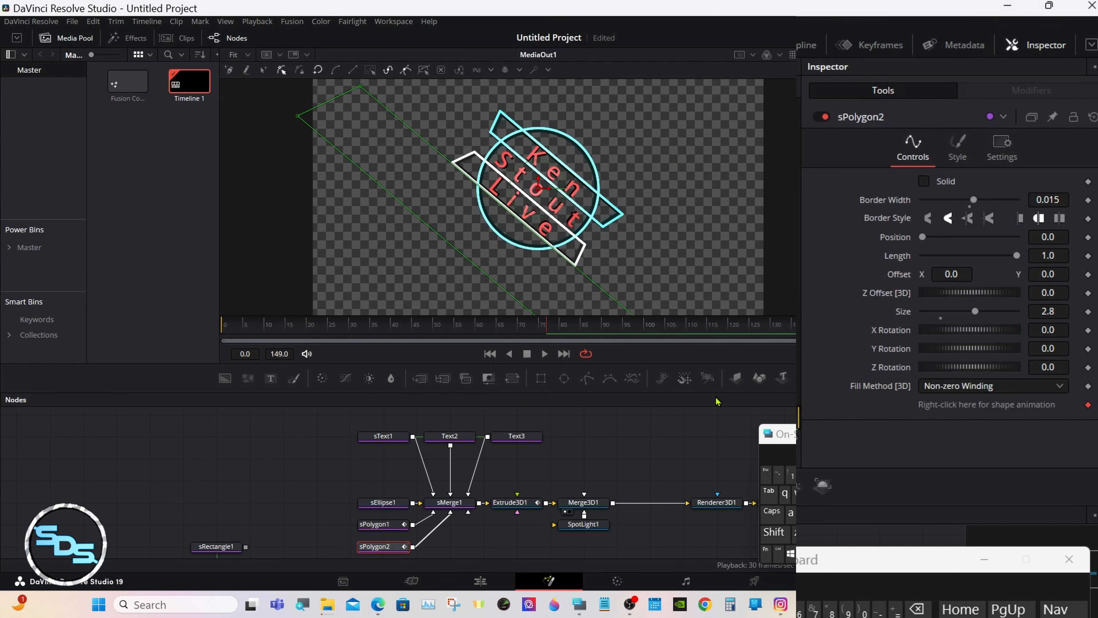
click(958, 149)
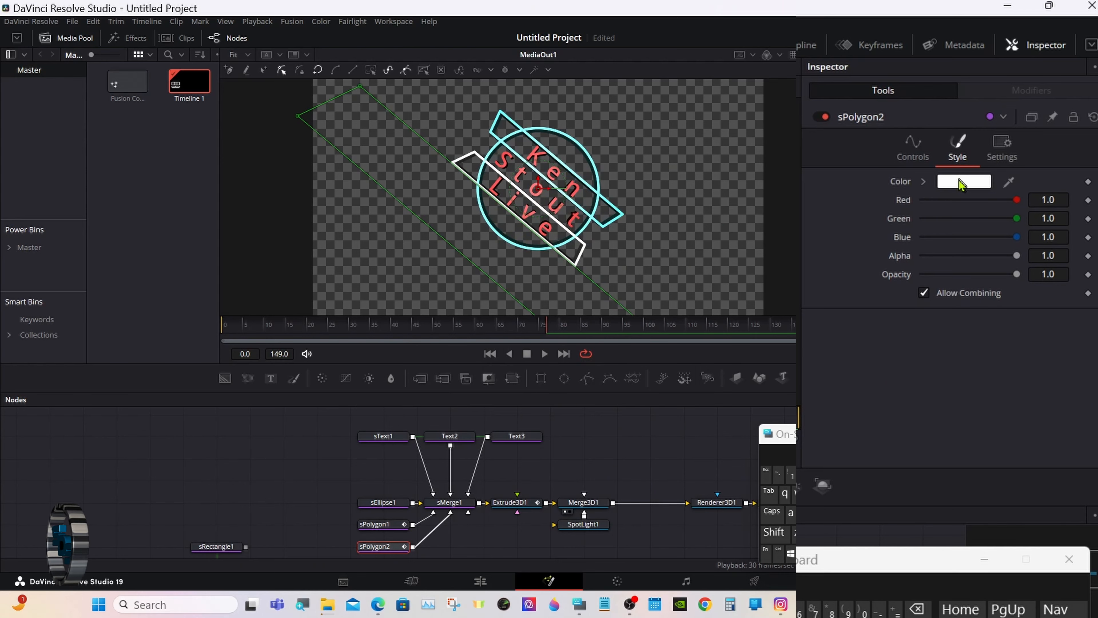
click(962, 181)
click(506, 285)
click(660, 404)
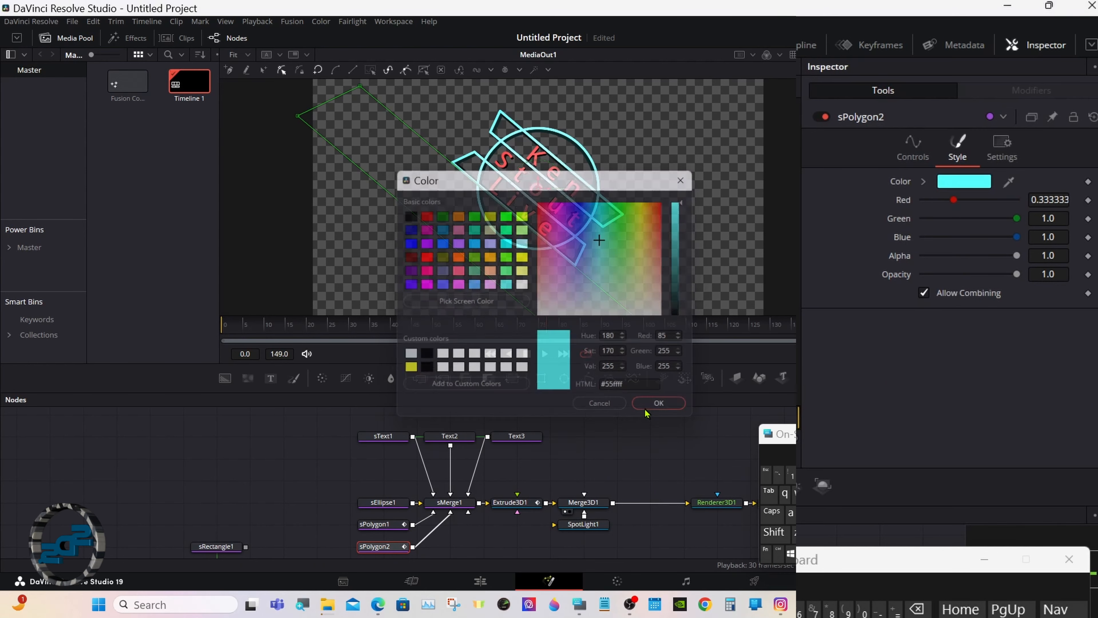
drag(267, 330, 416, 329)
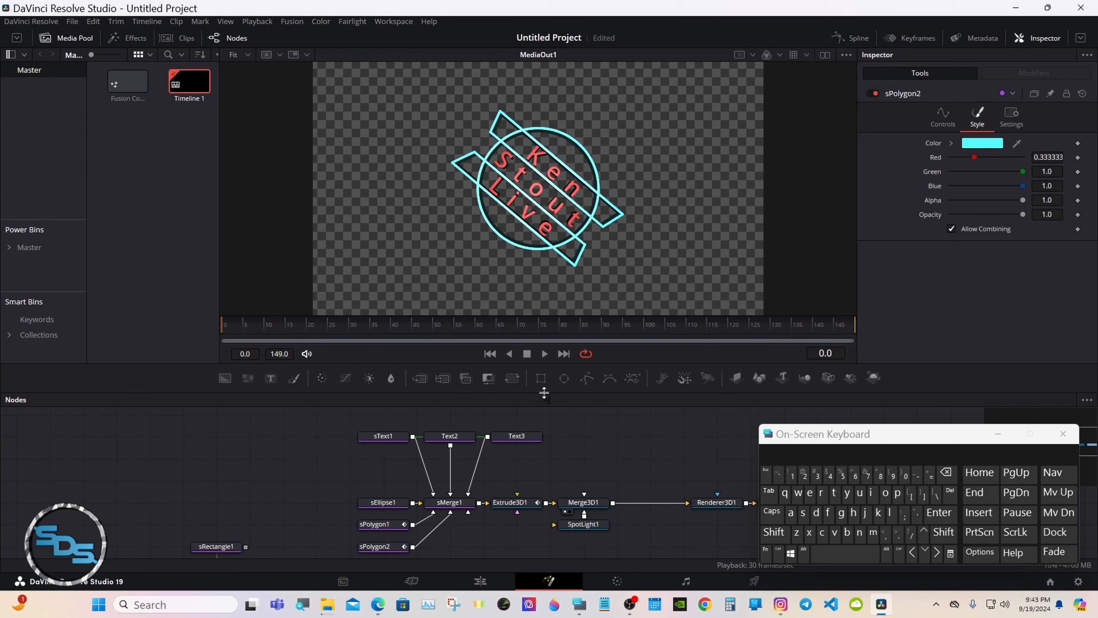
drag(545, 393, 545, 310)
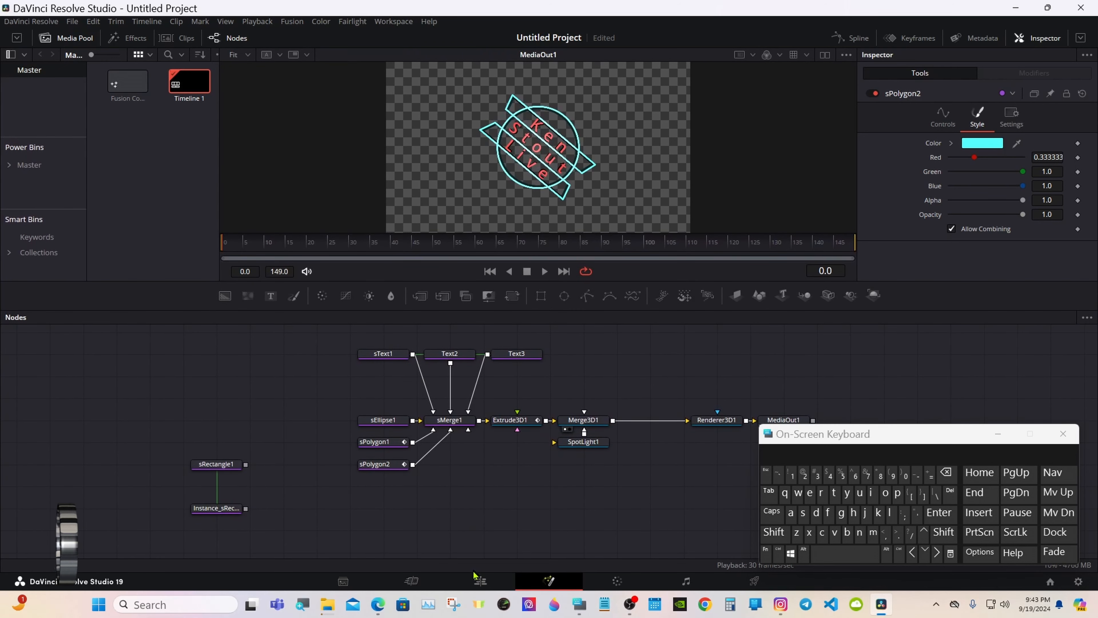
On the Edit page, put the Fusion clip on V2 over a green Solid Color on V1.
click(479, 580)
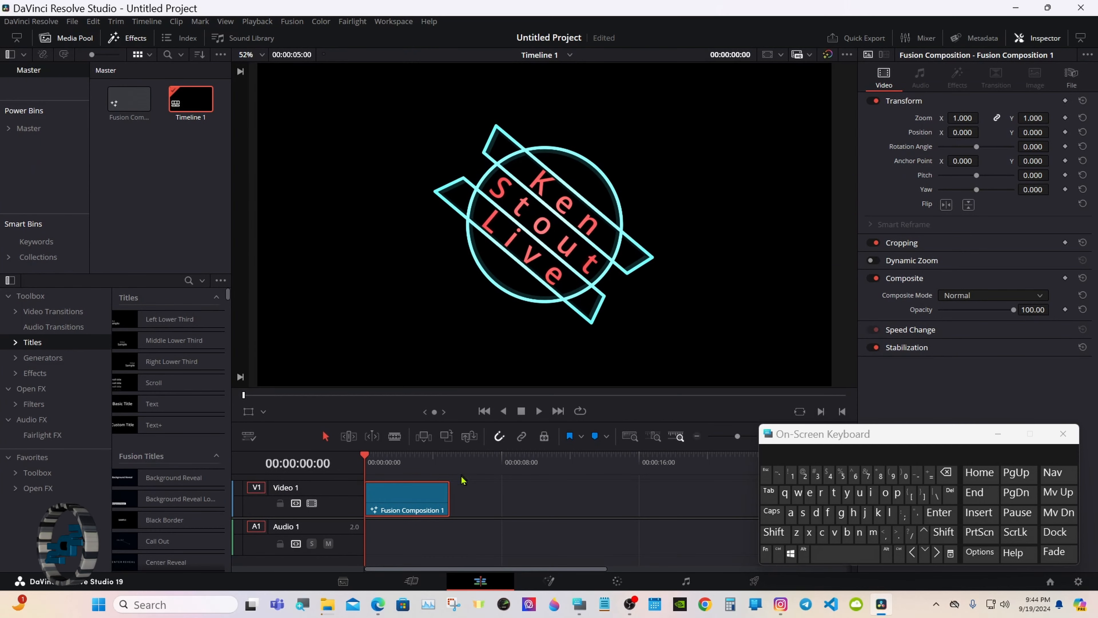
drag(419, 492, 418, 482)
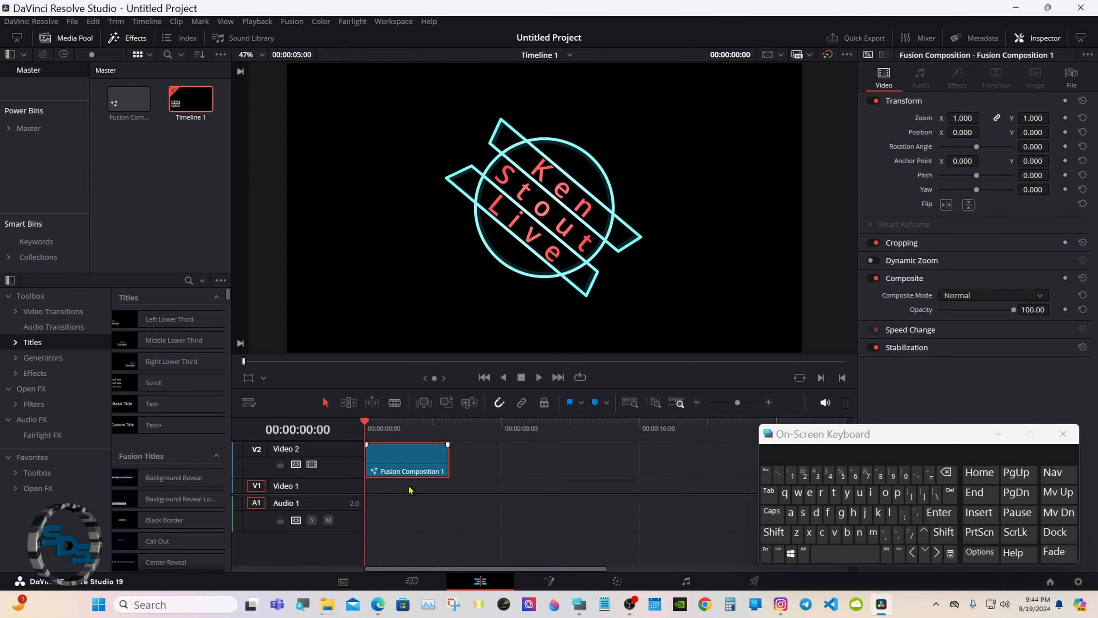
click(42, 357)
drag(161, 509, 395, 520)
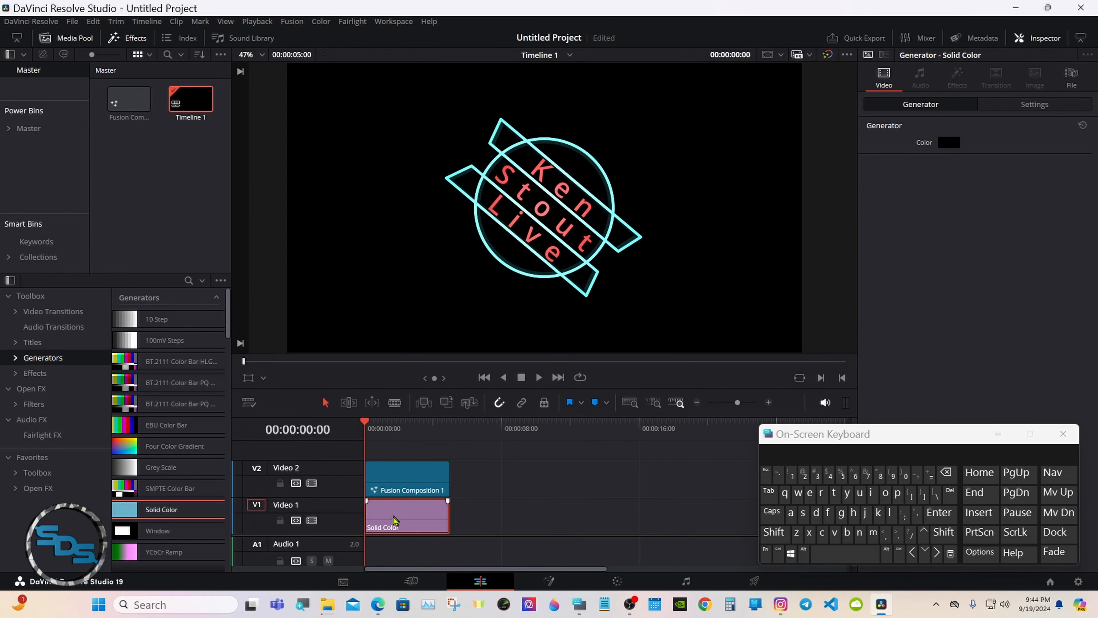
click(949, 142)
click(442, 224)
click(627, 375)
drag(490, 460, 495, 486)
Set render cache to Smart, preview playback, and trim the clips to five seconds.
click(258, 22)
mouse_move(285, 78)
click(454, 89)
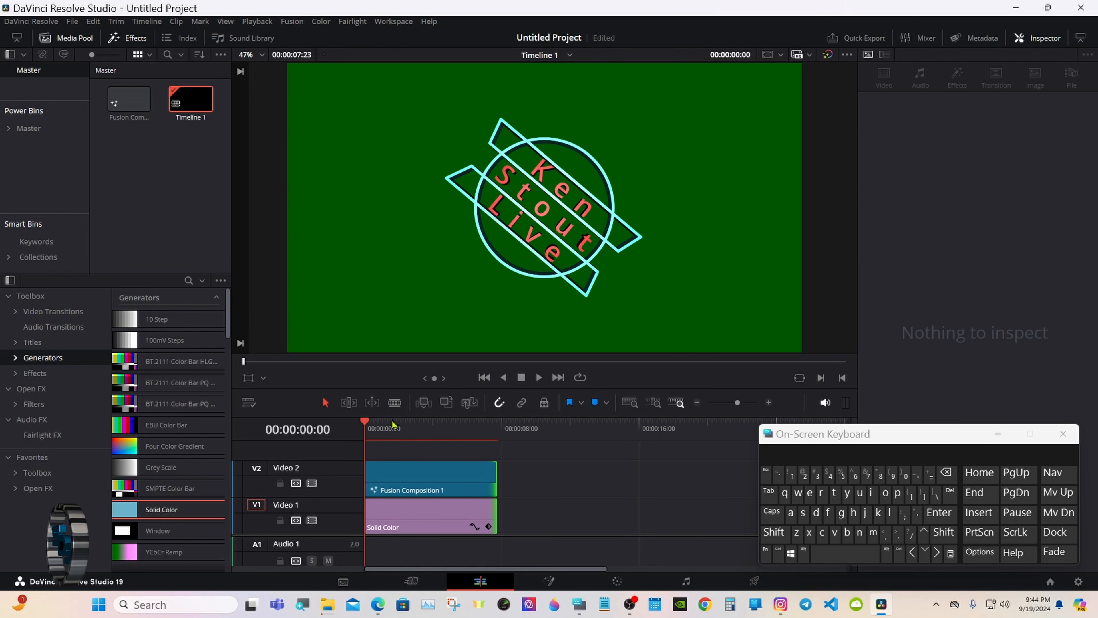
drag(433, 393, 467, 445)
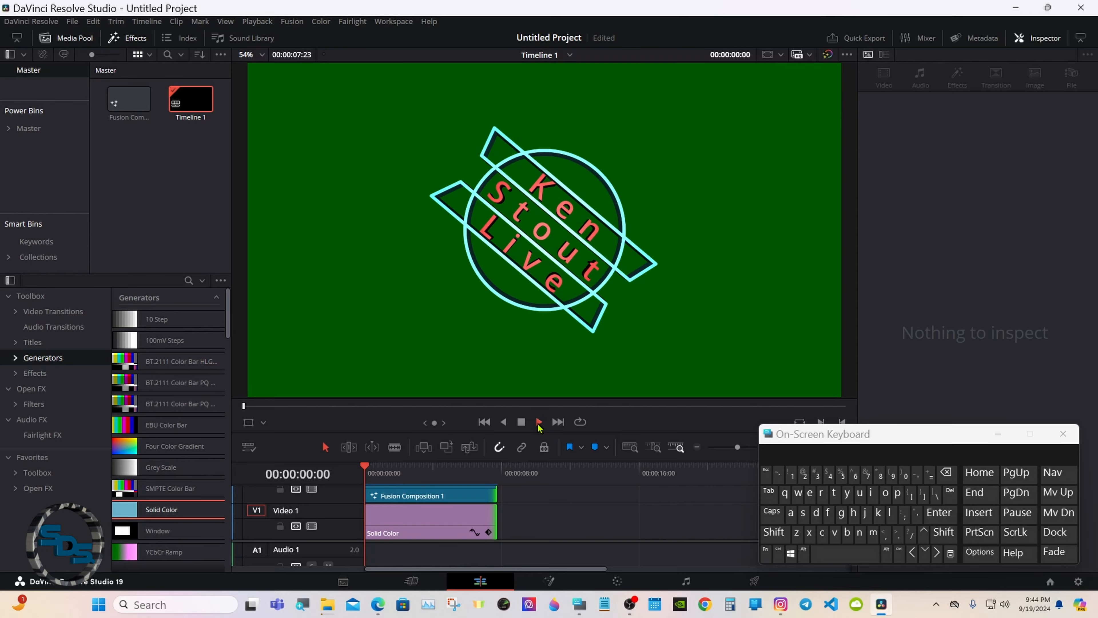
click(539, 422)
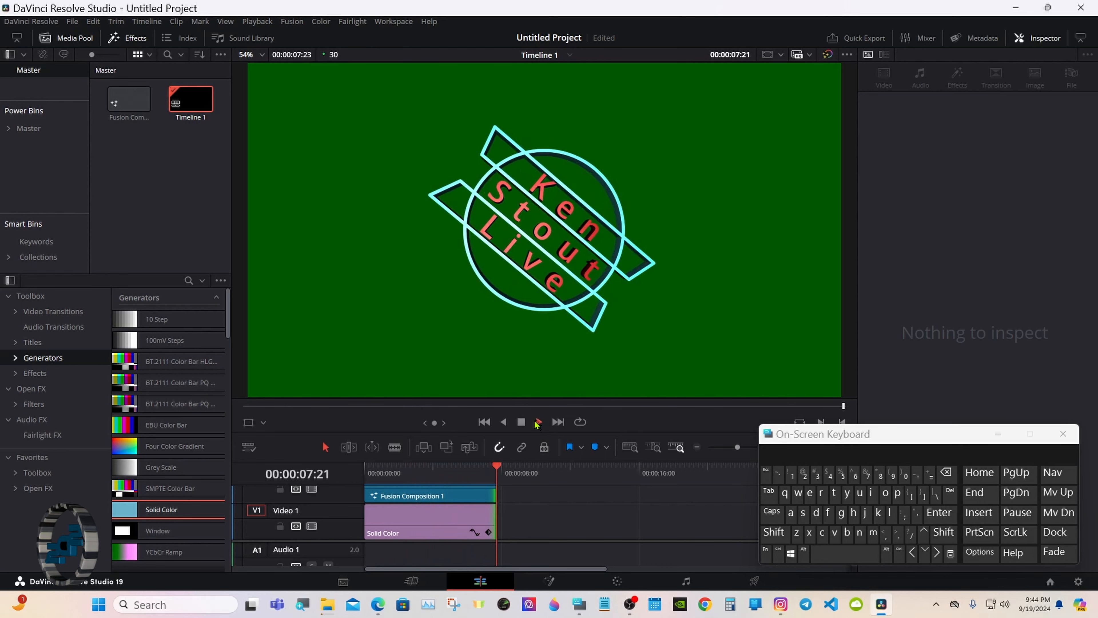
click(522, 422)
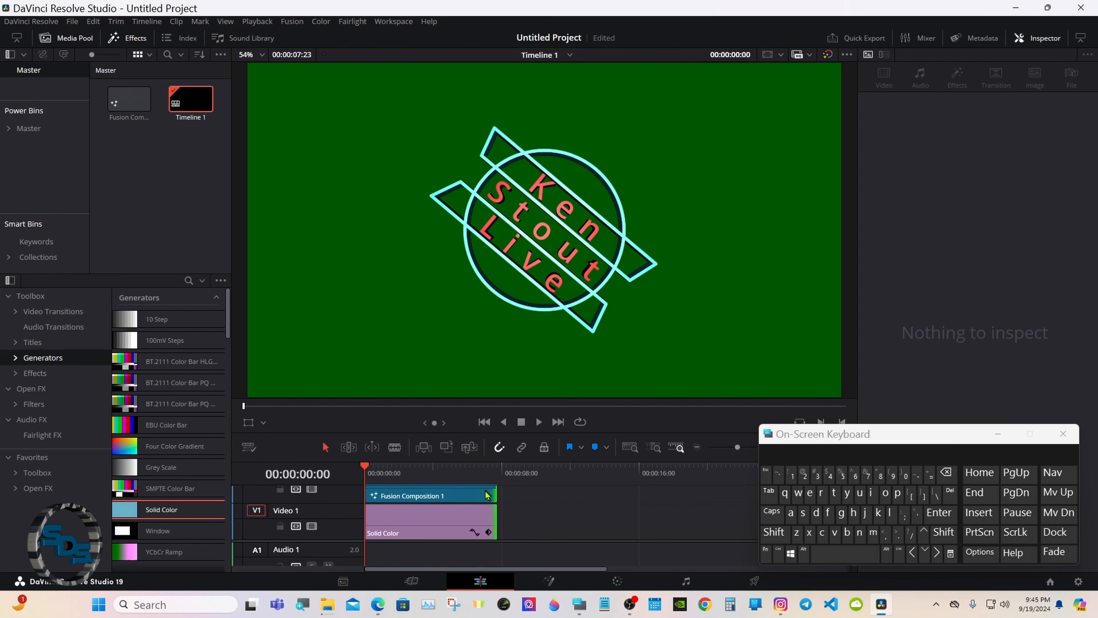
drag(486, 494, 355, 474)
Back in Fusion, move Renderer3D1 left beside Merge3D1 and latch the on-screen Ctrl key.
click(549, 581)
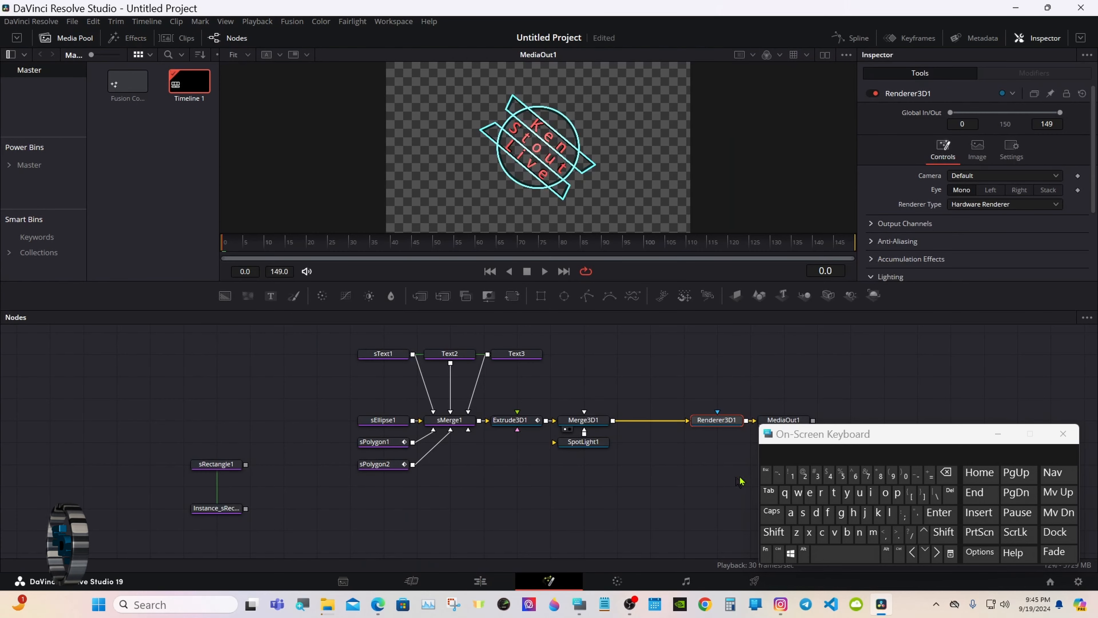
drag(790, 440, 798, 455)
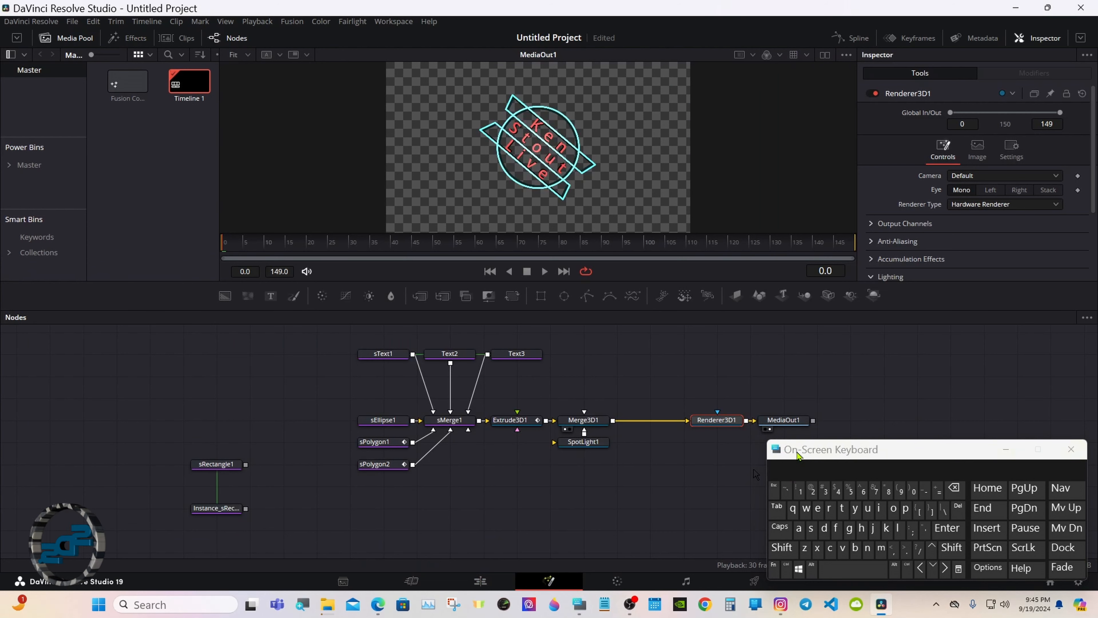
drag(727, 426, 660, 426)
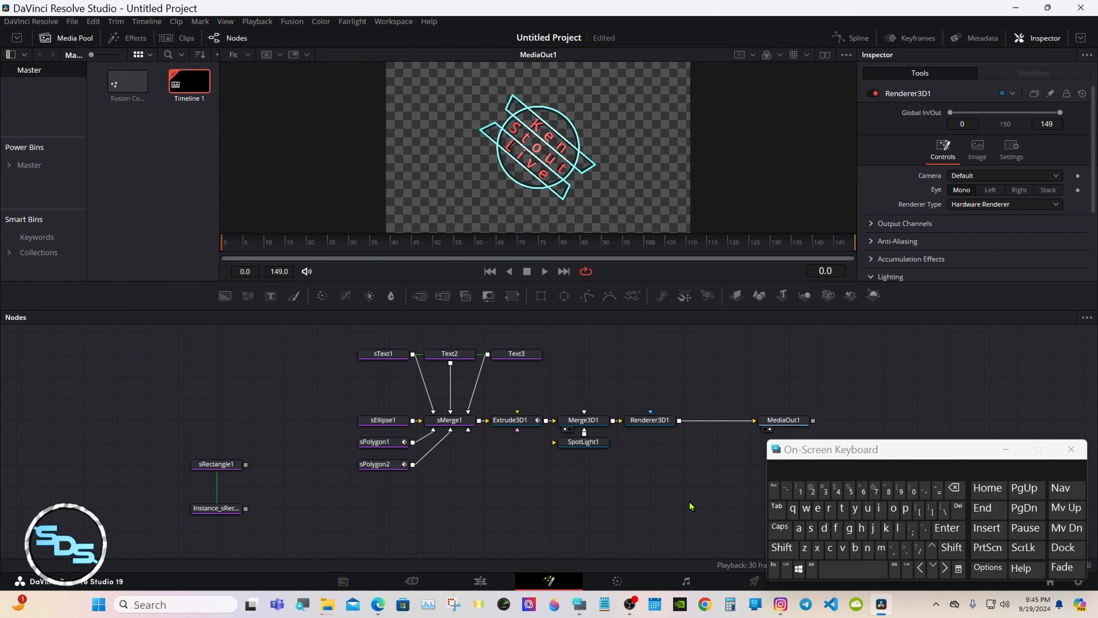
click(787, 568)
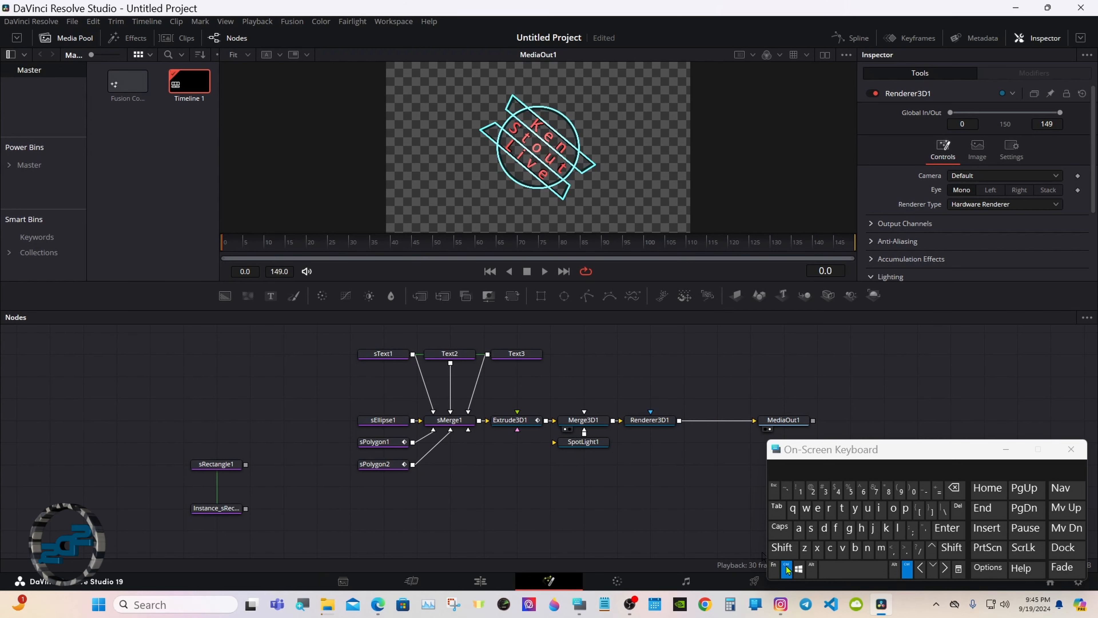
Add sText1, Text2, Text3, Extrude3D1, SpotLight1, sEllipse1, sPolygon1 and sPolygon2 to the selection.
ctrl+click(386, 356)
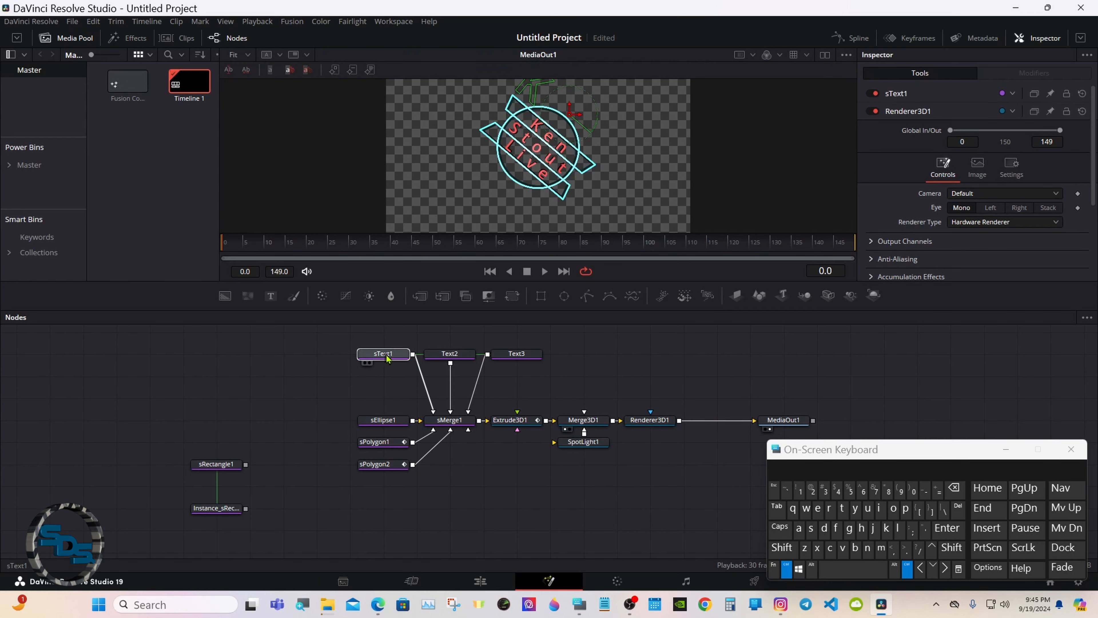
ctrl+click(450, 353)
ctrl+click(506, 355)
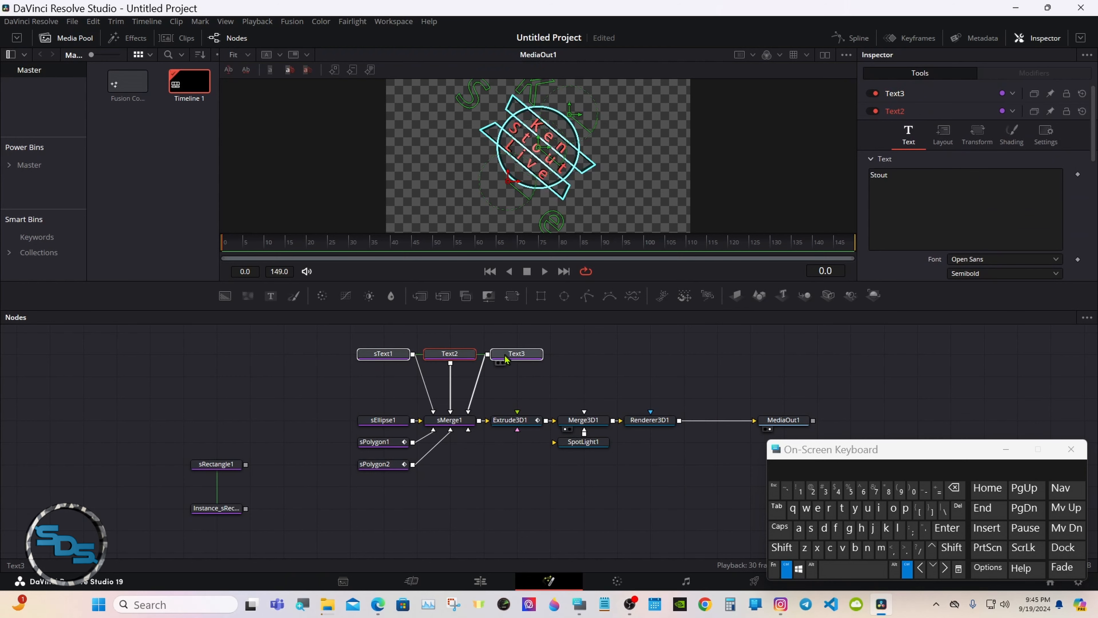
ctrl+click(509, 420)
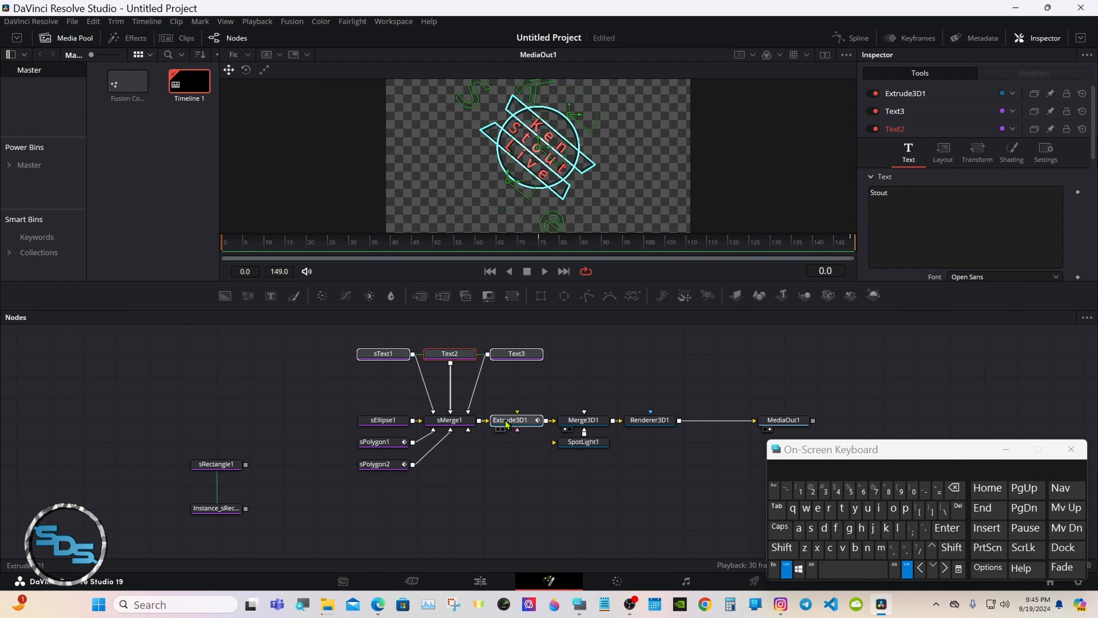
ctrl+click(575, 446)
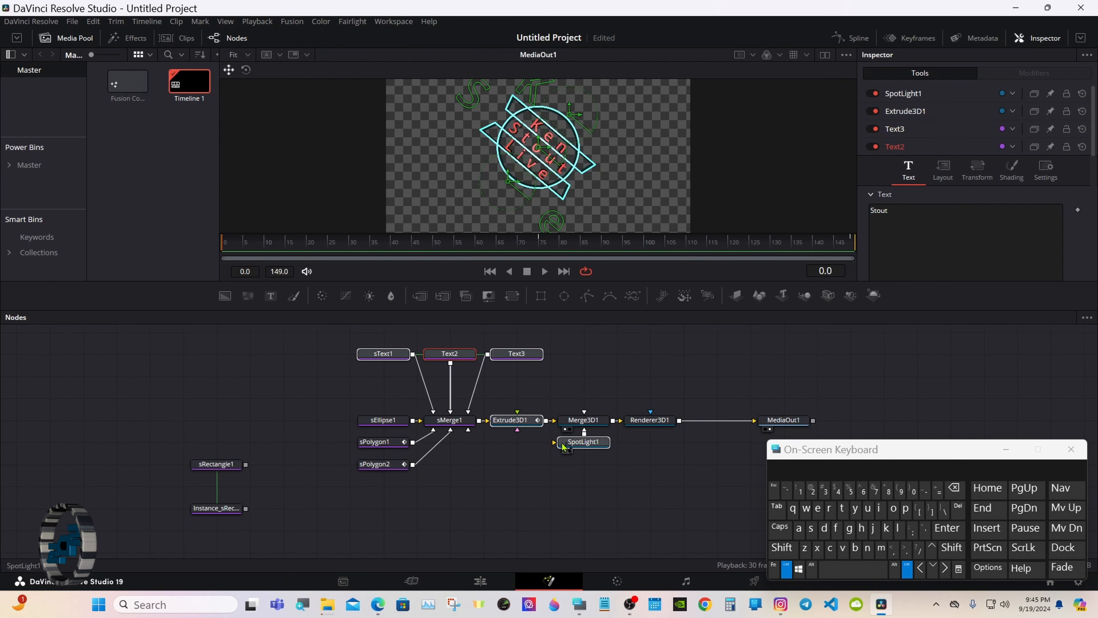
ctrl+click(380, 420)
ctrl+click(378, 445)
ctrl+click(378, 465)
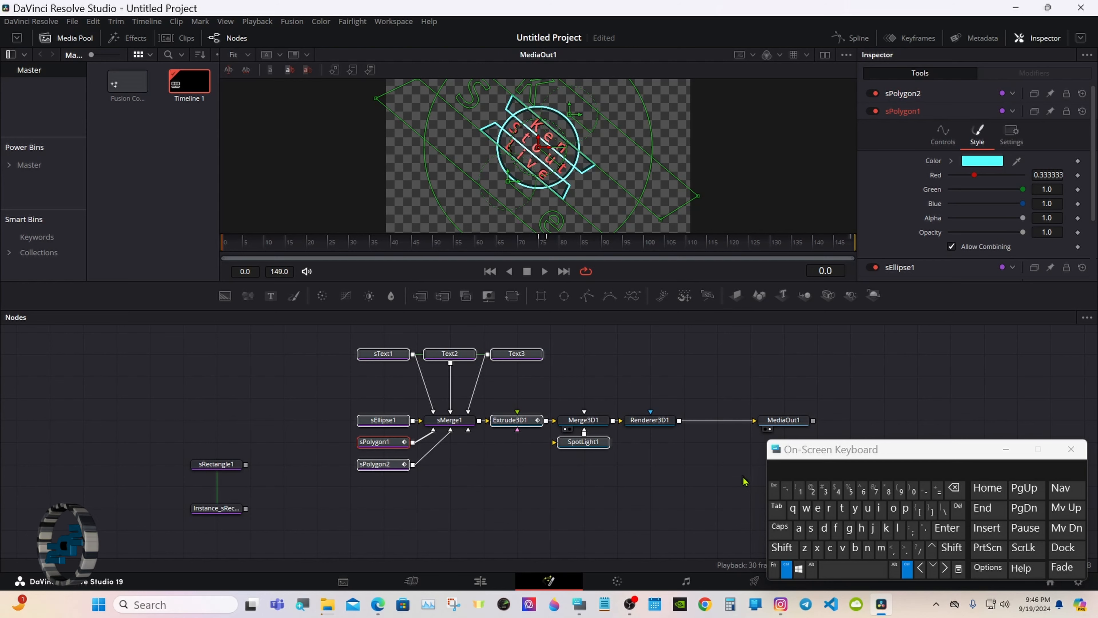
Select all nodes, then deselect MediaOut1, Instance_sRectangle1 and sRectangle1.
click(802, 531)
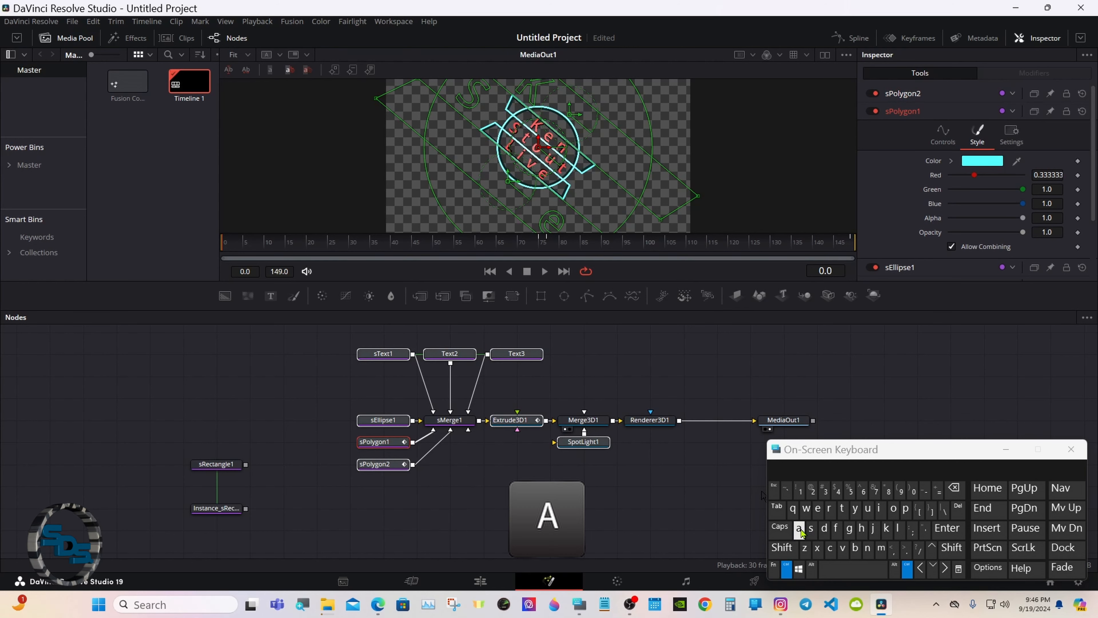
click(786, 570)
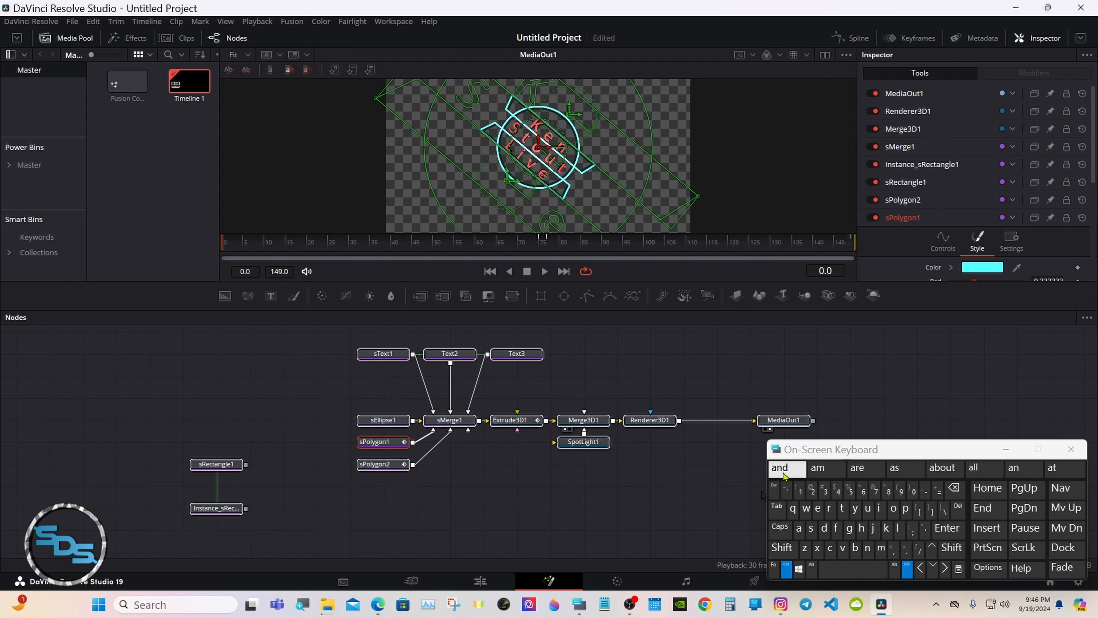
click(784, 426)
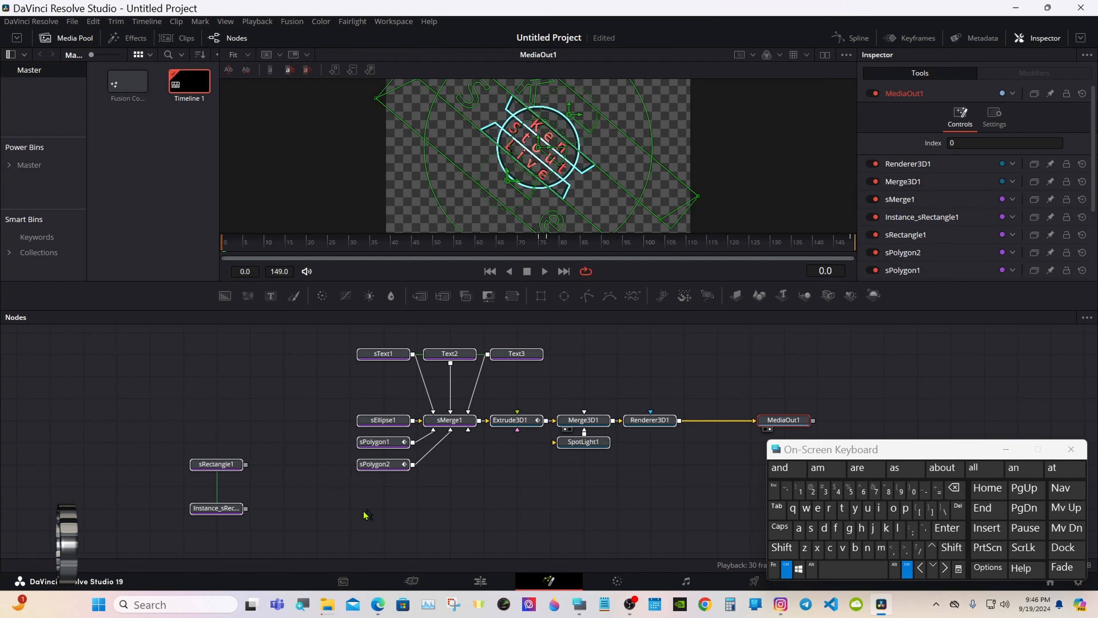
click(221, 516)
click(220, 470)
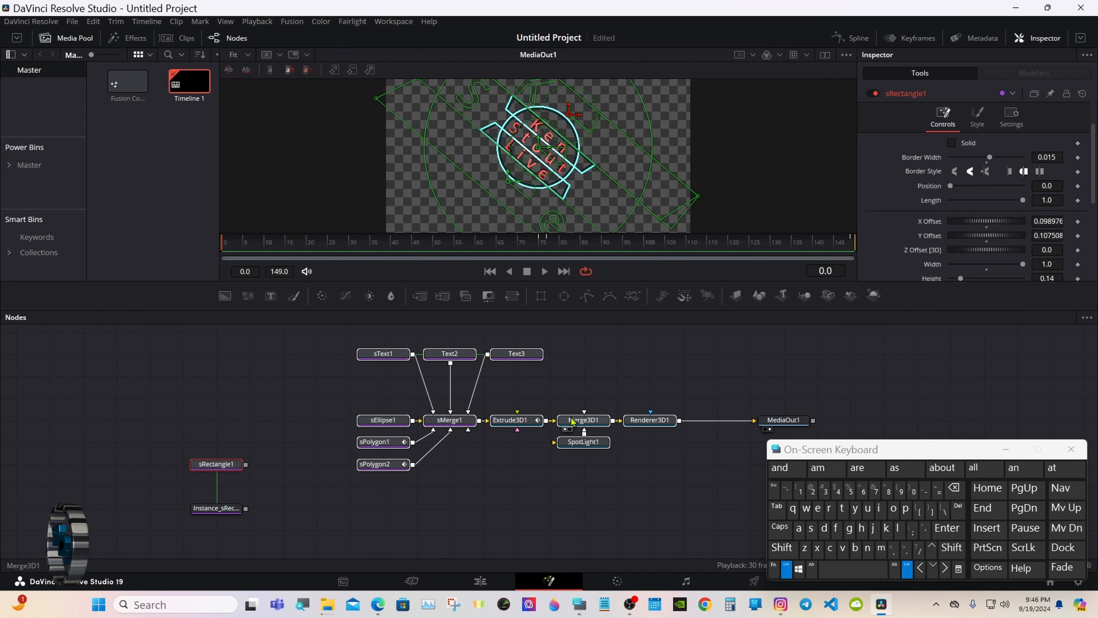
Create a new macro from the selected badge nodes.
right_click(512, 422)
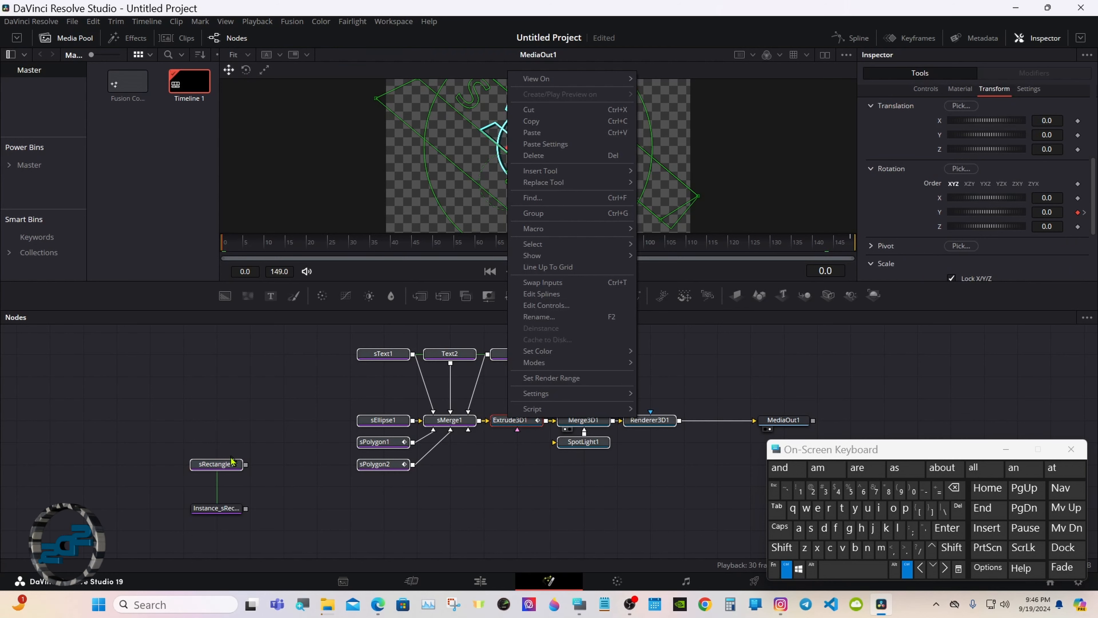
click(225, 468)
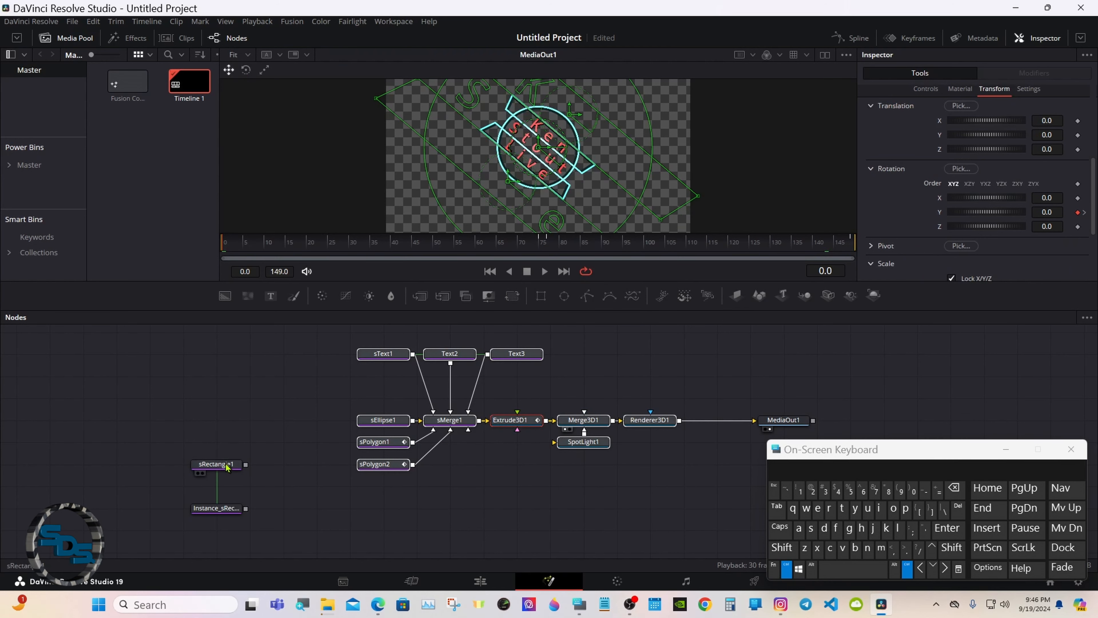
right_click(517, 424)
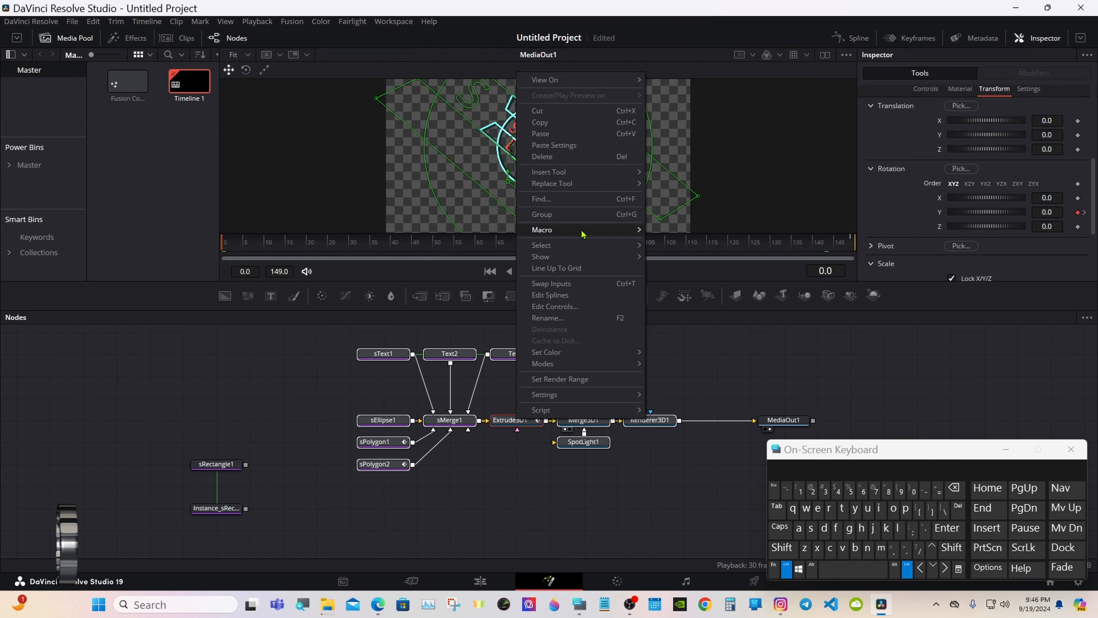
mouse_move(583, 234)
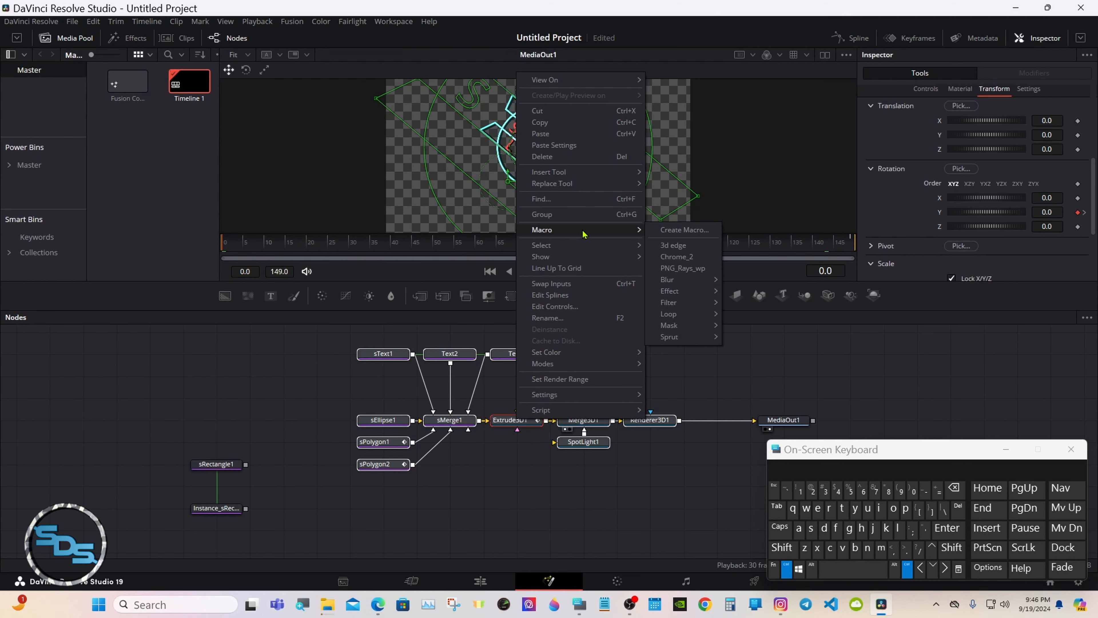
click(691, 234)
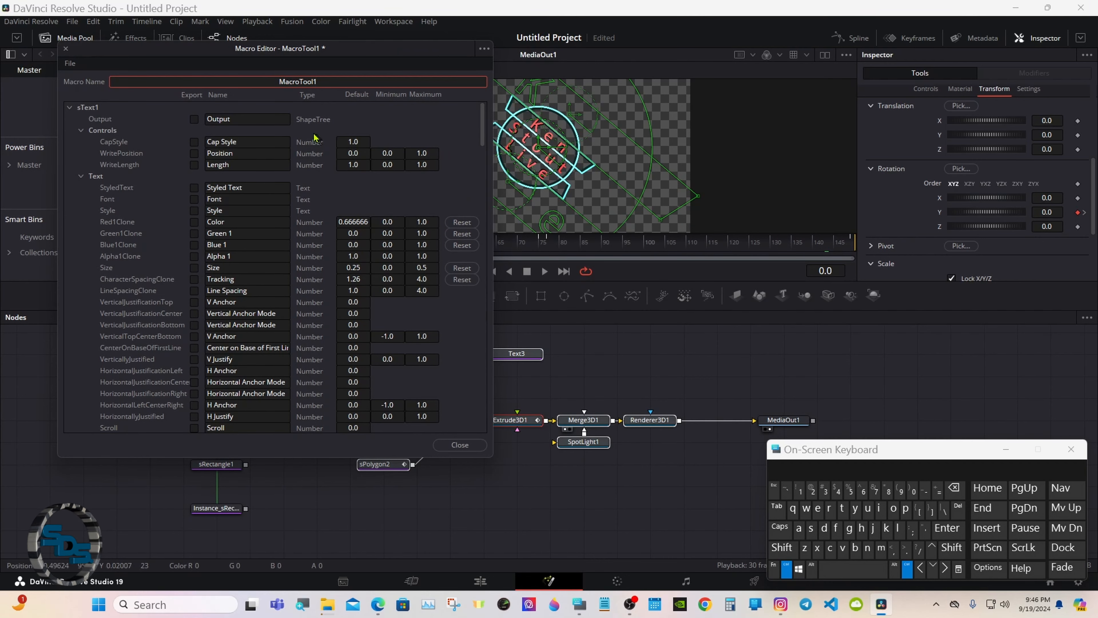
drag(194, 52, 490, 130)
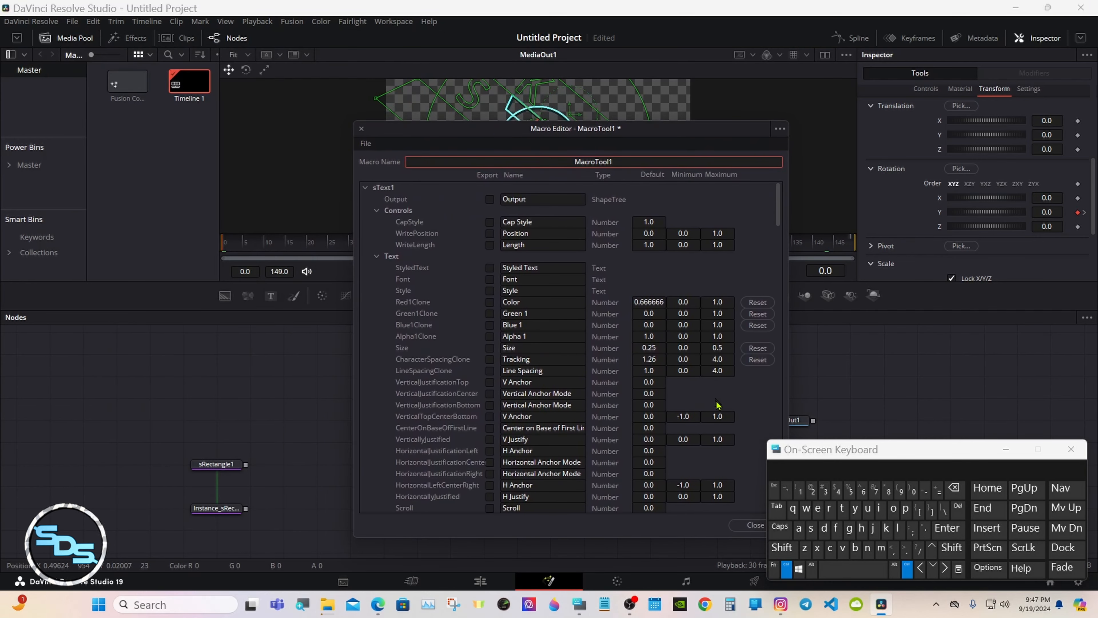
drag(801, 450, 771, 291)
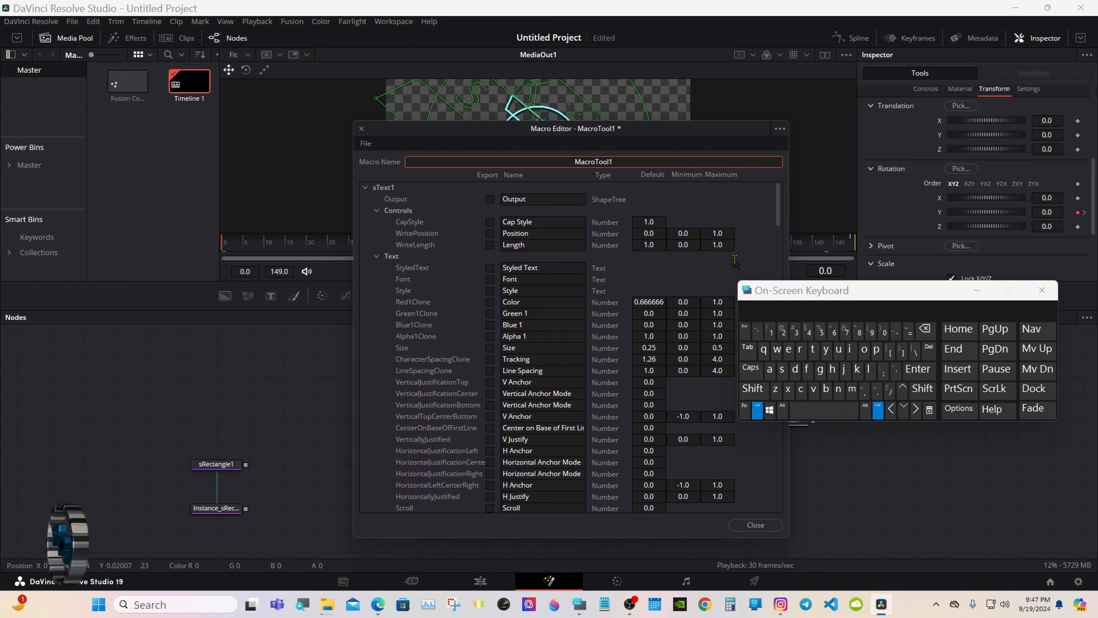
click(757, 410)
click(924, 340)
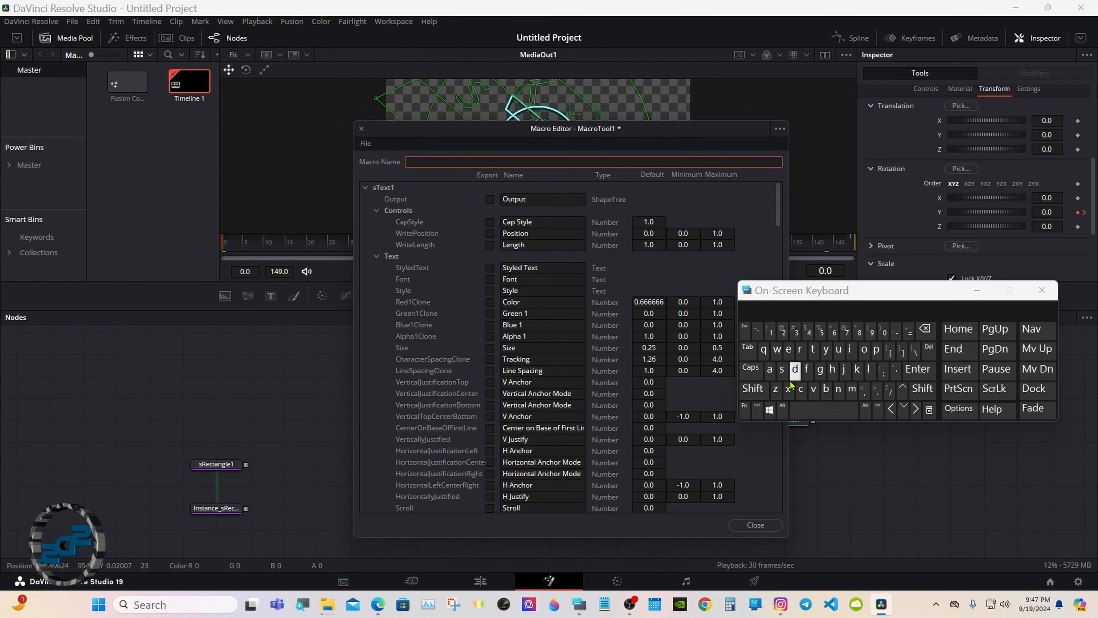
click(755, 389)
click(858, 369)
click(788, 349)
click(838, 388)
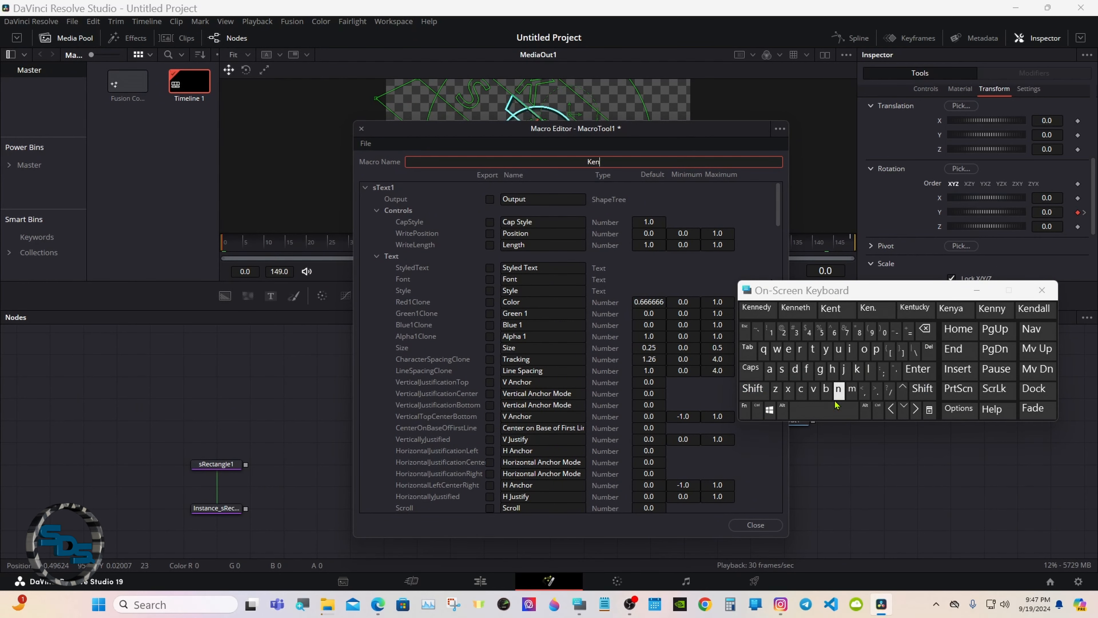
click(824, 410)
click(752, 388)
click(781, 369)
click(813, 348)
click(864, 348)
click(838, 349)
click(813, 348)
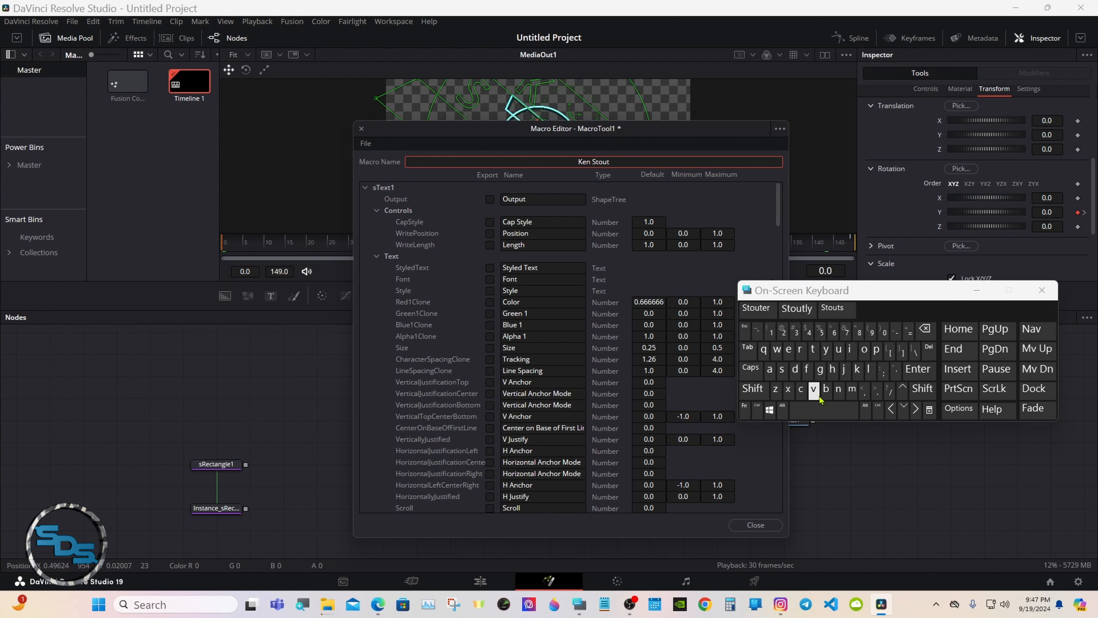
click(895, 332)
click(783, 332)
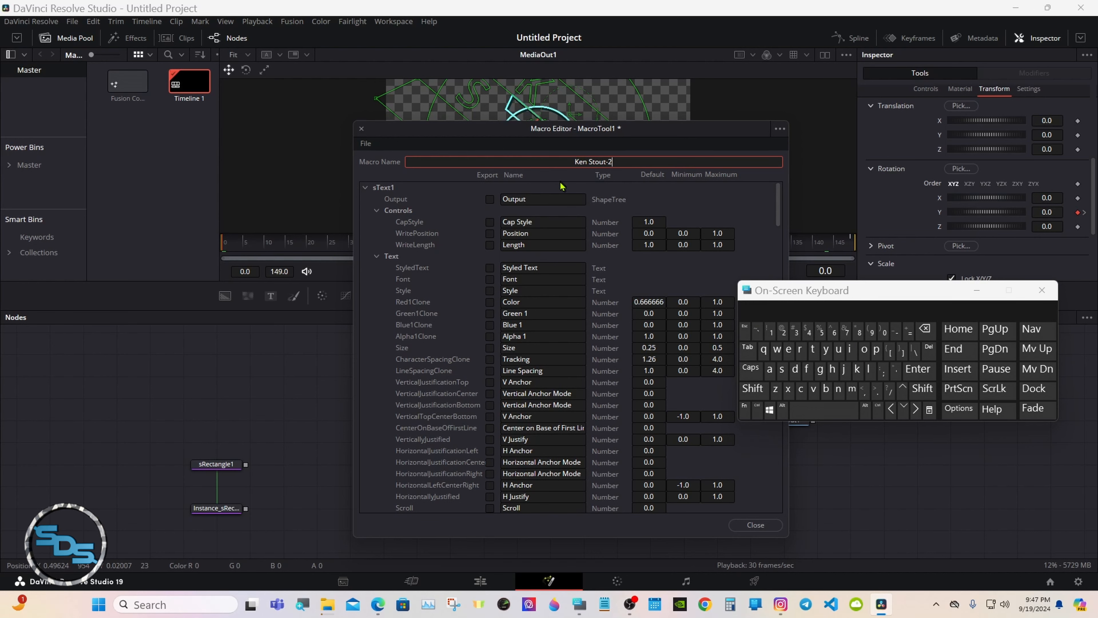
click(560, 191)
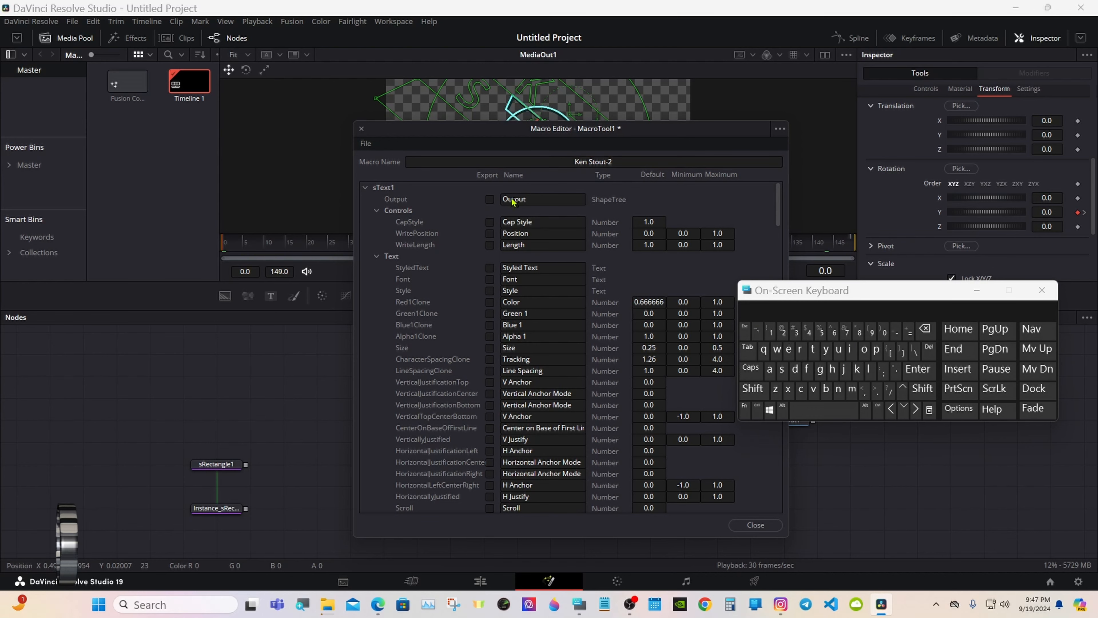
Export sText1's StyledText, Font, Style, Blue1Clone, Alpha1Clone and vertical and horizontal justification controls.
drag(426, 141, 456, 105)
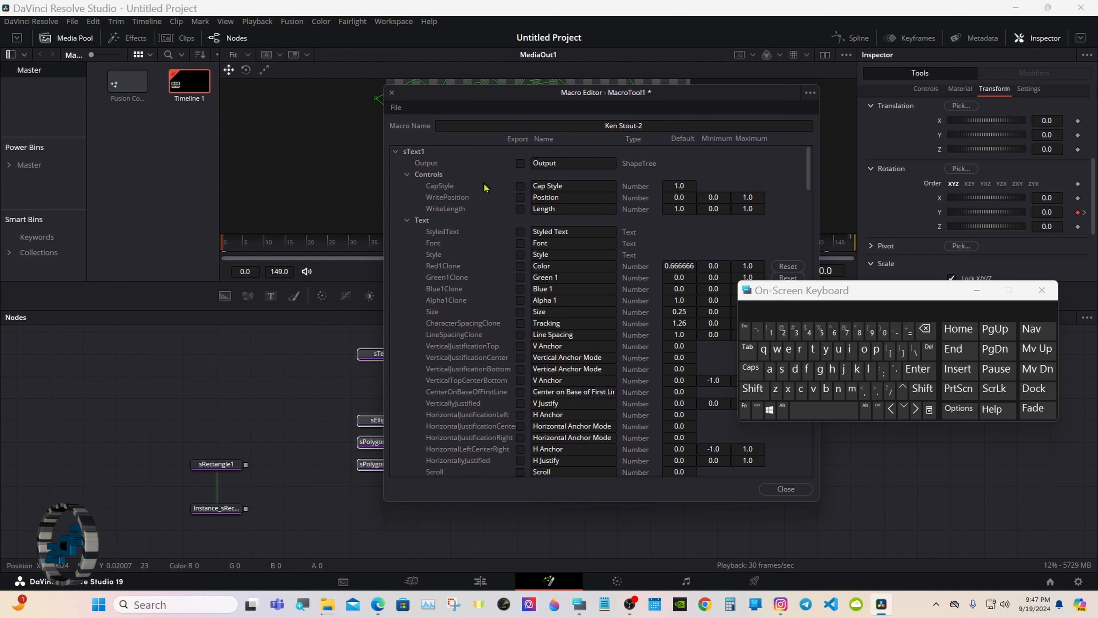
click(520, 232)
click(520, 243)
click(519, 255)
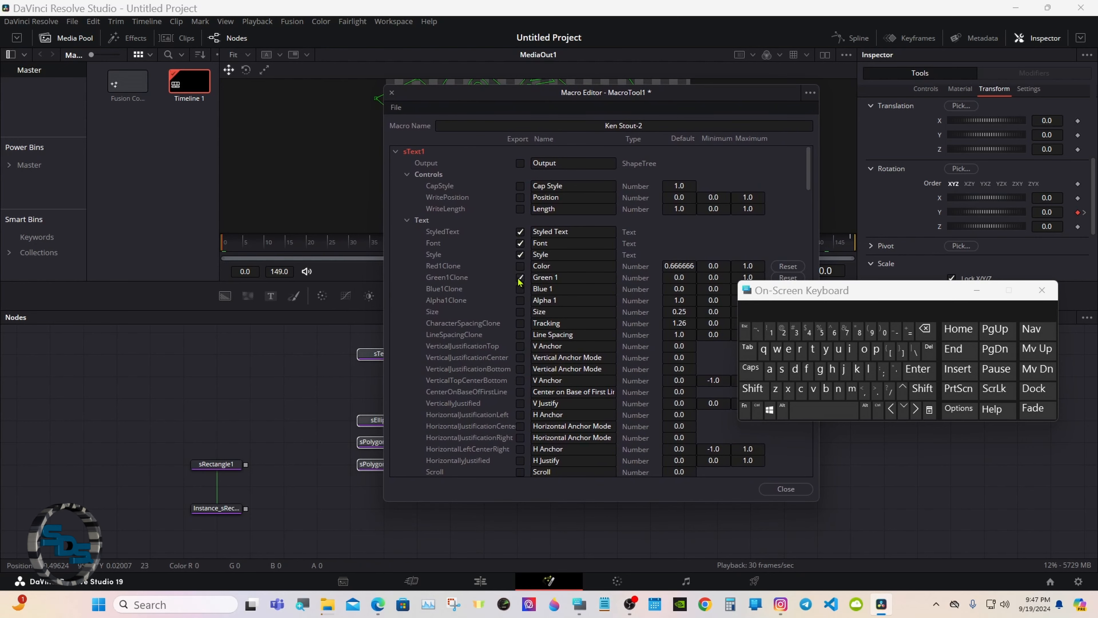
click(520, 289)
click(519, 300)
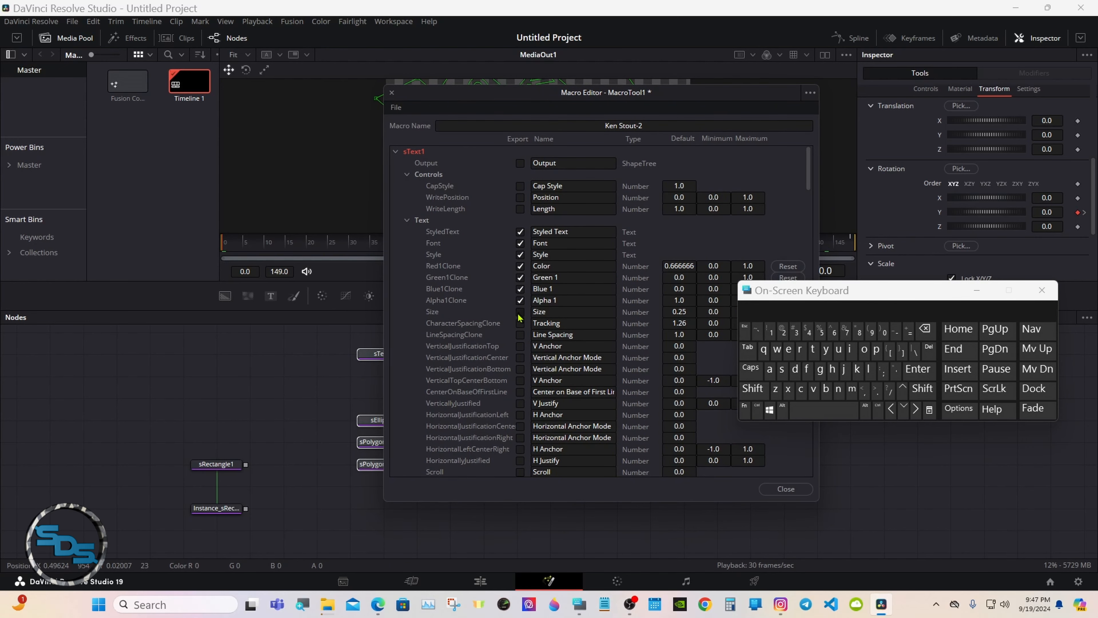
click(520, 346)
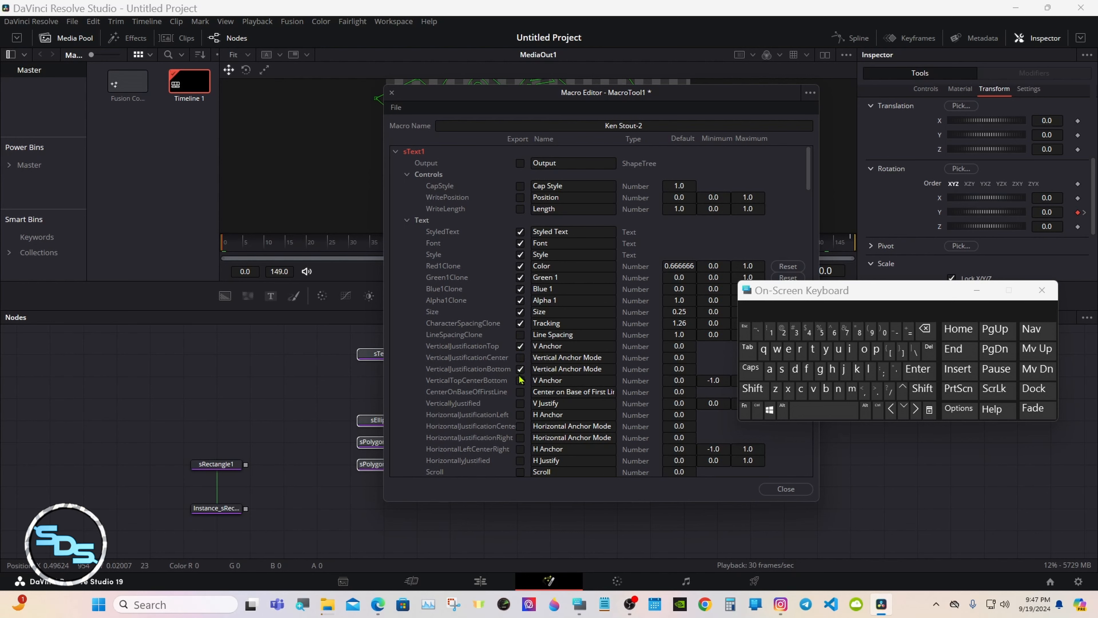
click(520, 358)
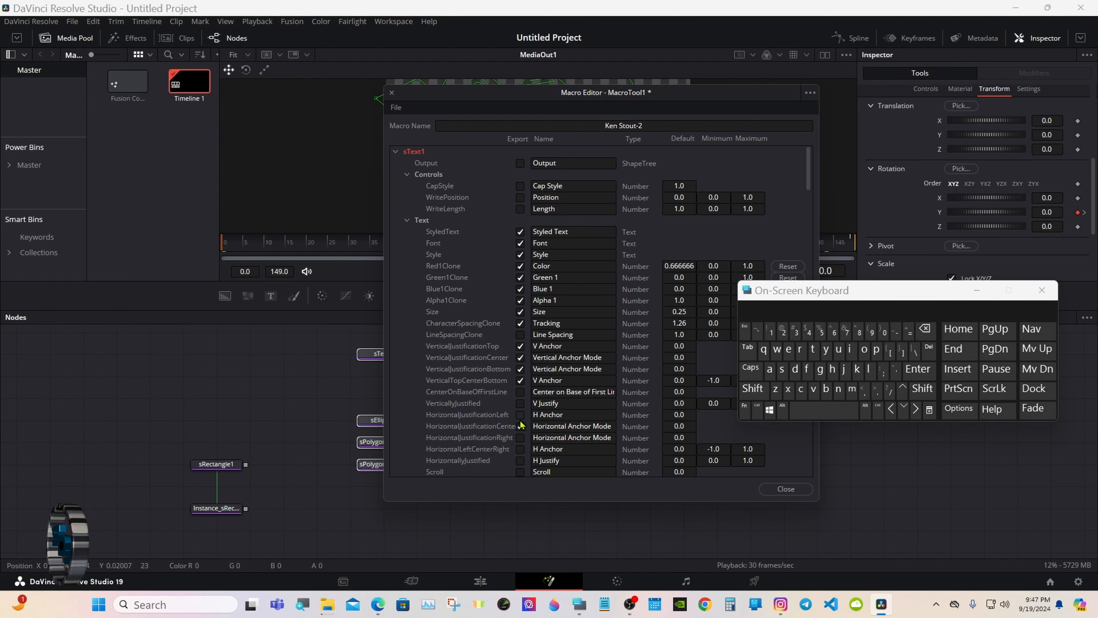
click(520, 437)
click(520, 449)
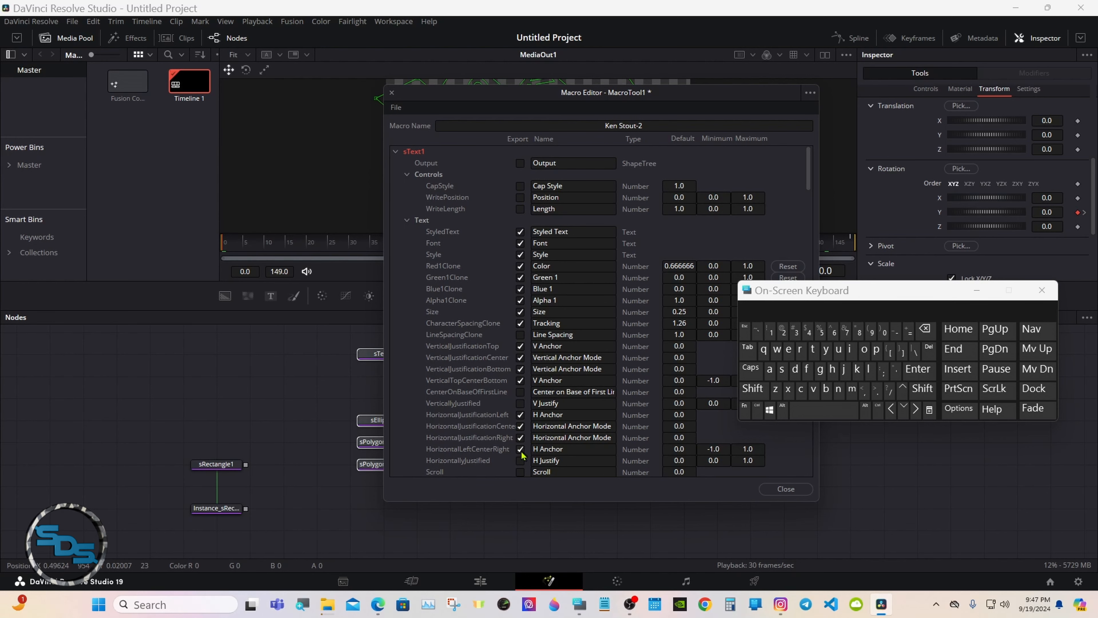
Export sText1's Center as 'TEXT Center' and collapse its parameter groups.
click(406, 221)
click(520, 254)
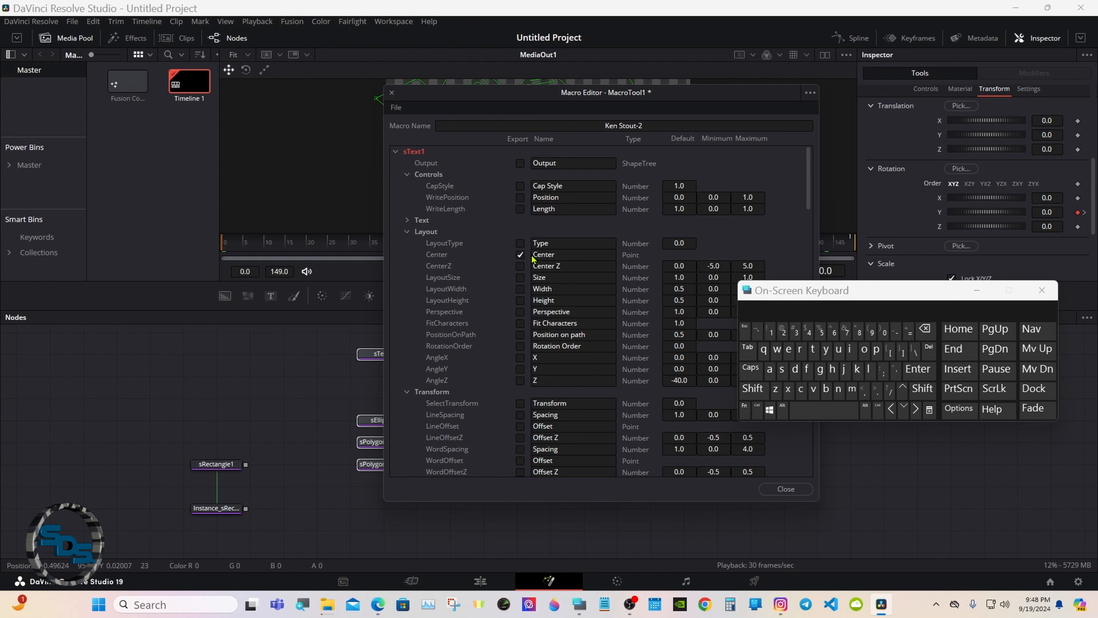
click(533, 255)
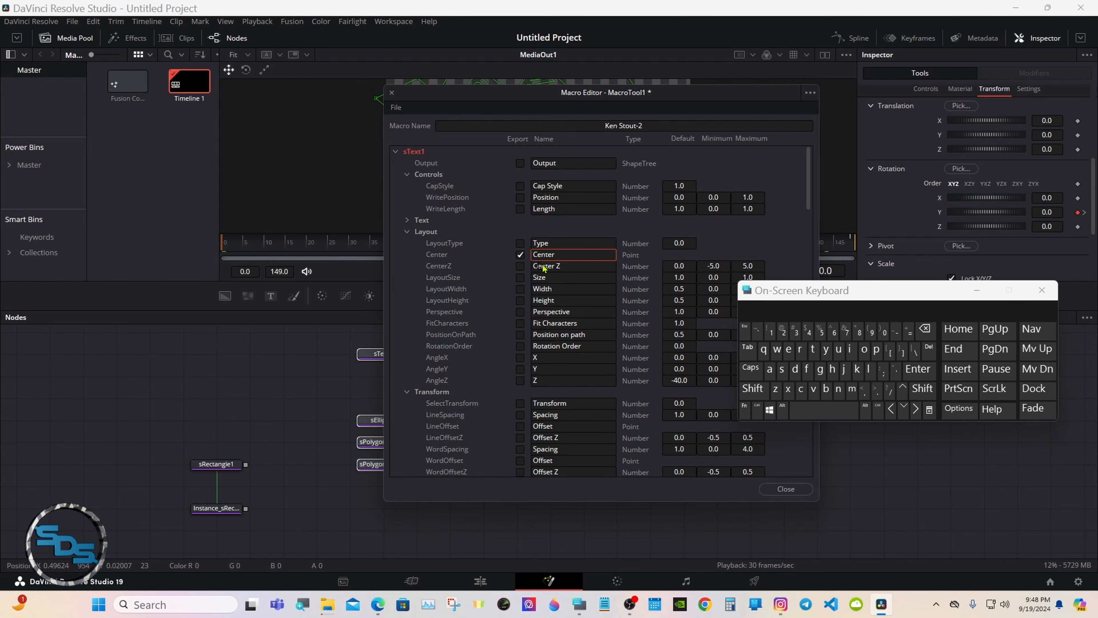
click(751, 368)
click(813, 349)
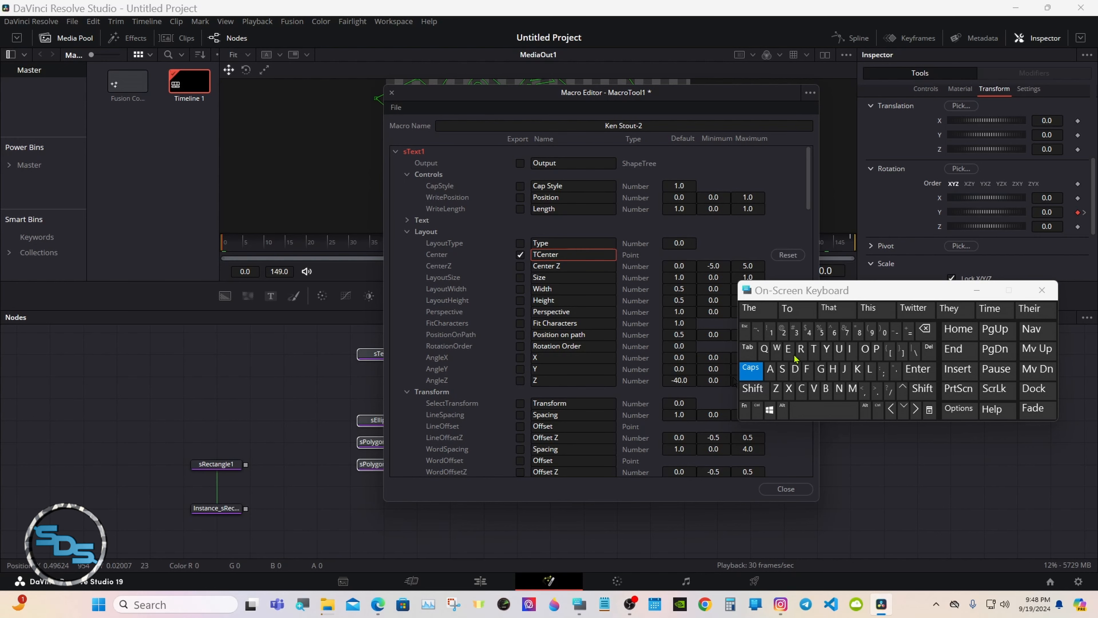
click(788, 349)
click(789, 389)
click(772, 315)
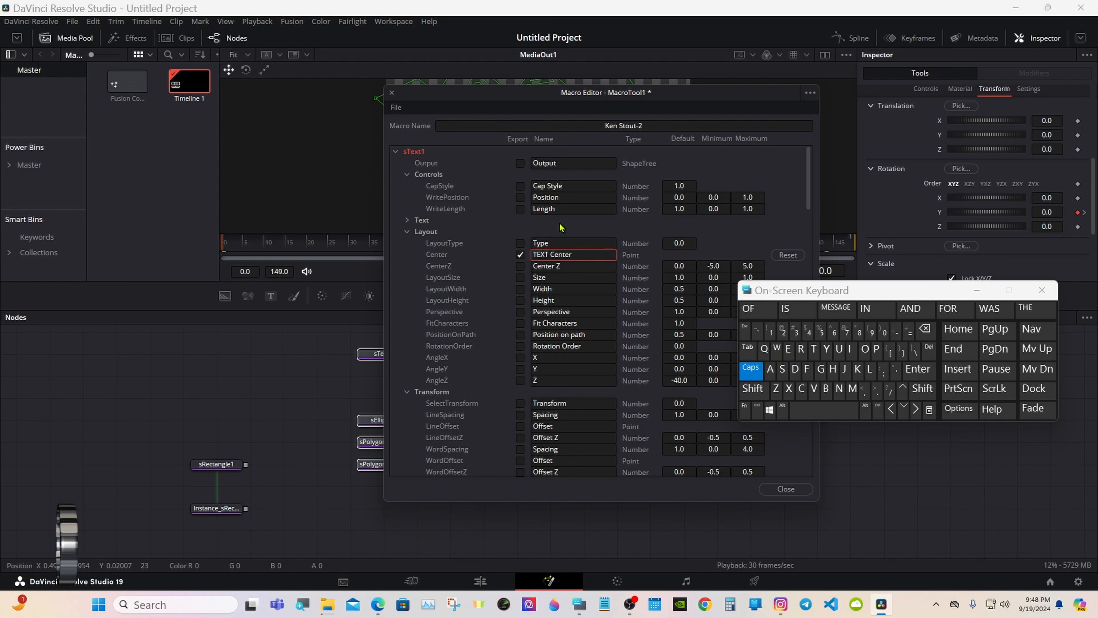
click(537, 234)
click(407, 233)
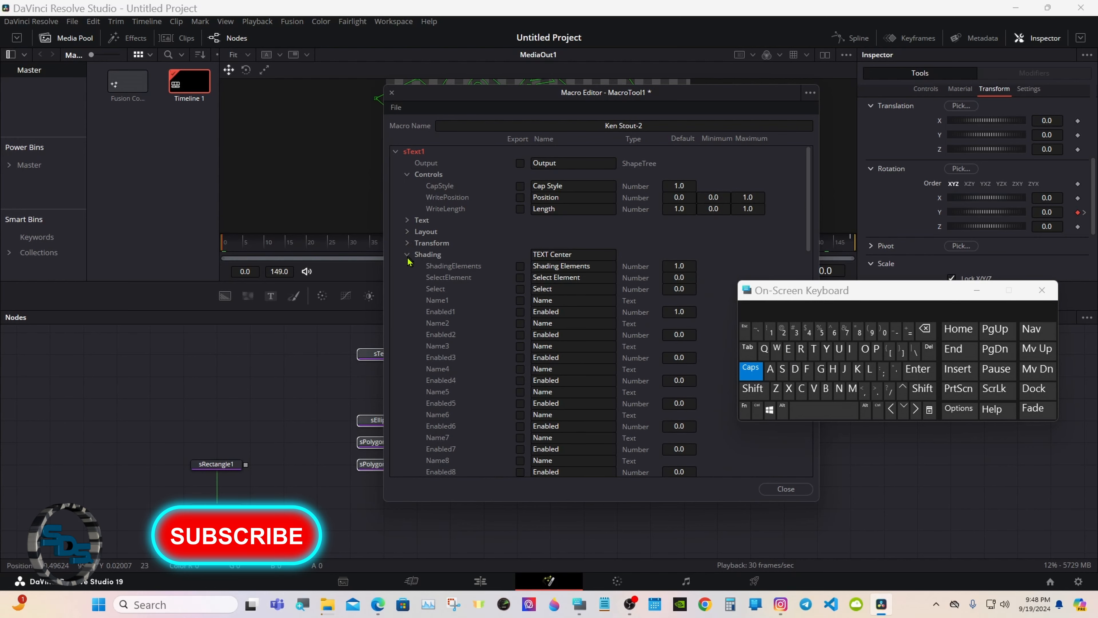
click(406, 243)
click(407, 174)
Export Text2's styled text, alpha, size and vertical and horizontal anchor controls.
click(395, 151)
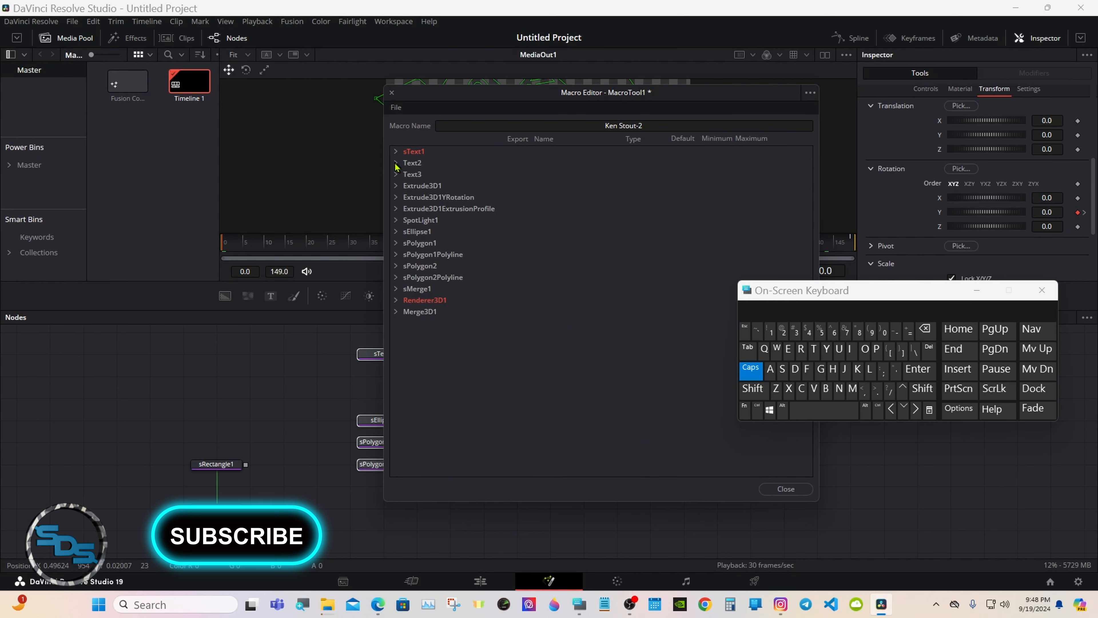
click(395, 163)
click(520, 243)
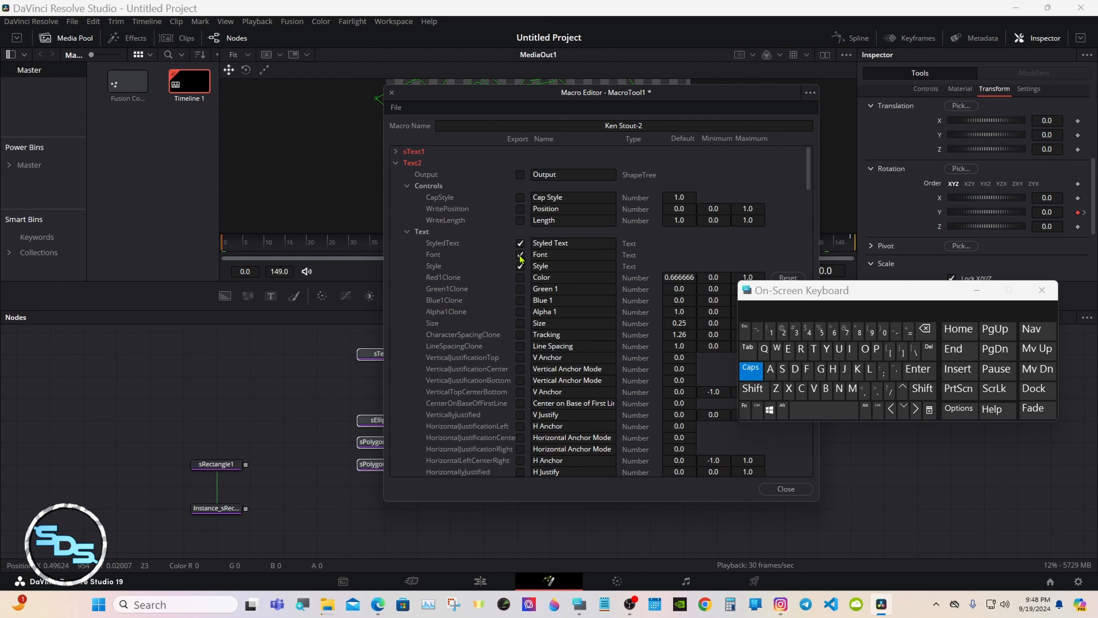
click(520, 311)
click(520, 323)
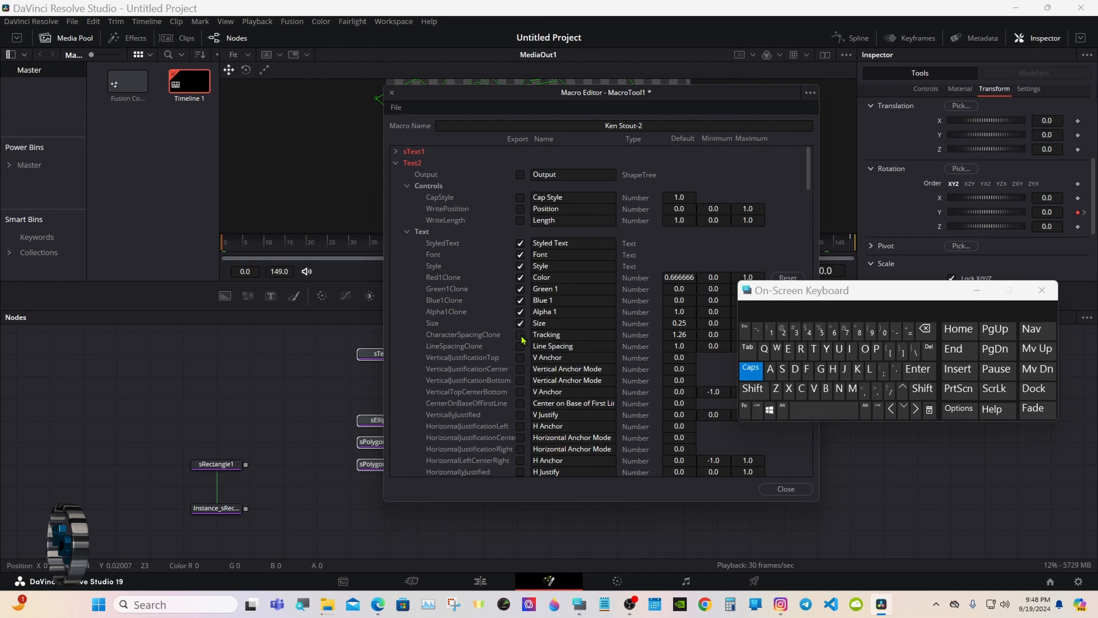
click(521, 358)
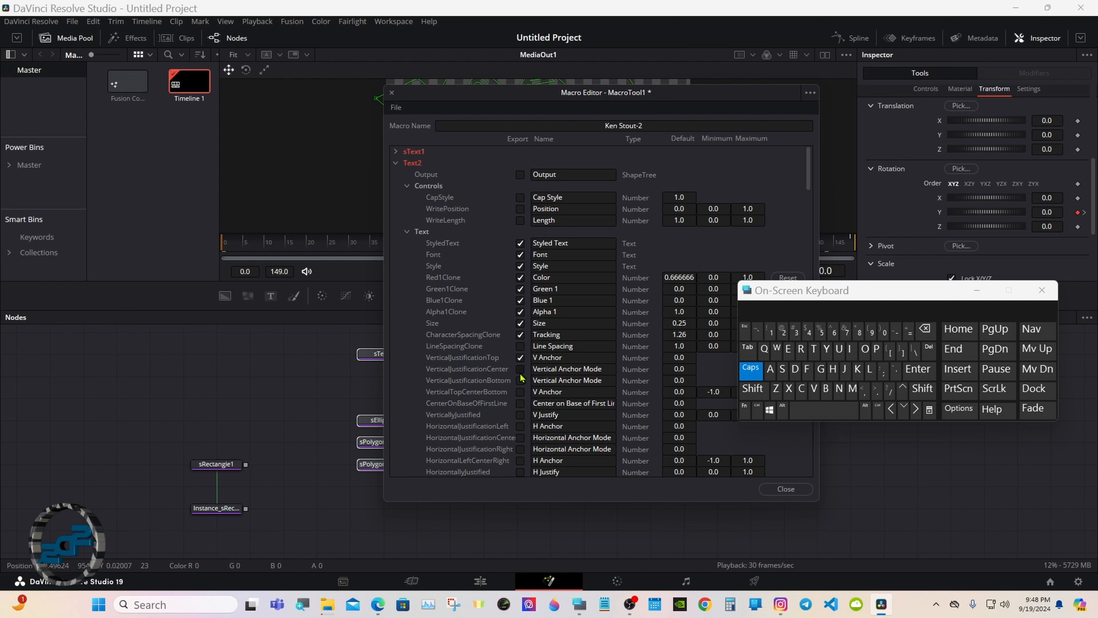
click(520, 437)
click(521, 449)
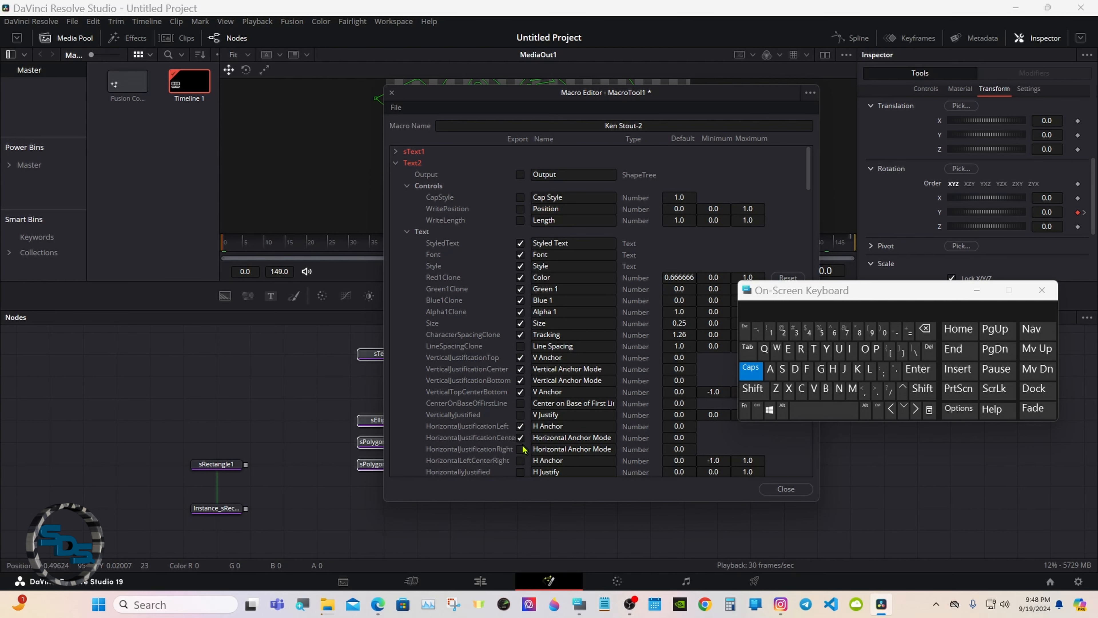
click(520, 460)
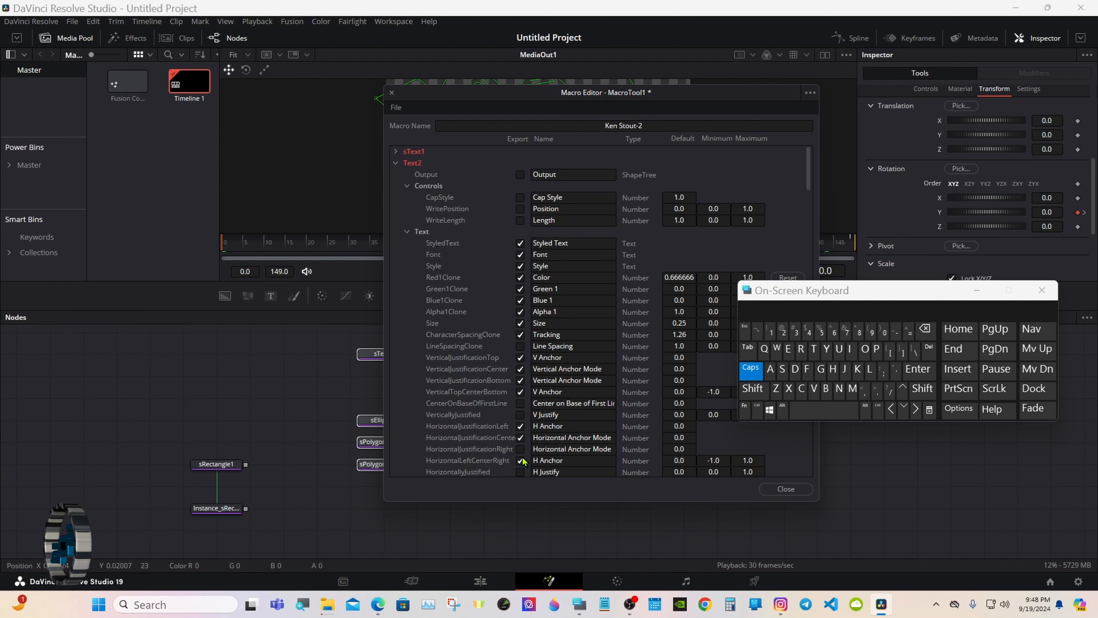
Rename Text2's Center control to 'TEXT Center' and collapse Text2's groups.
click(407, 232)
click(534, 265)
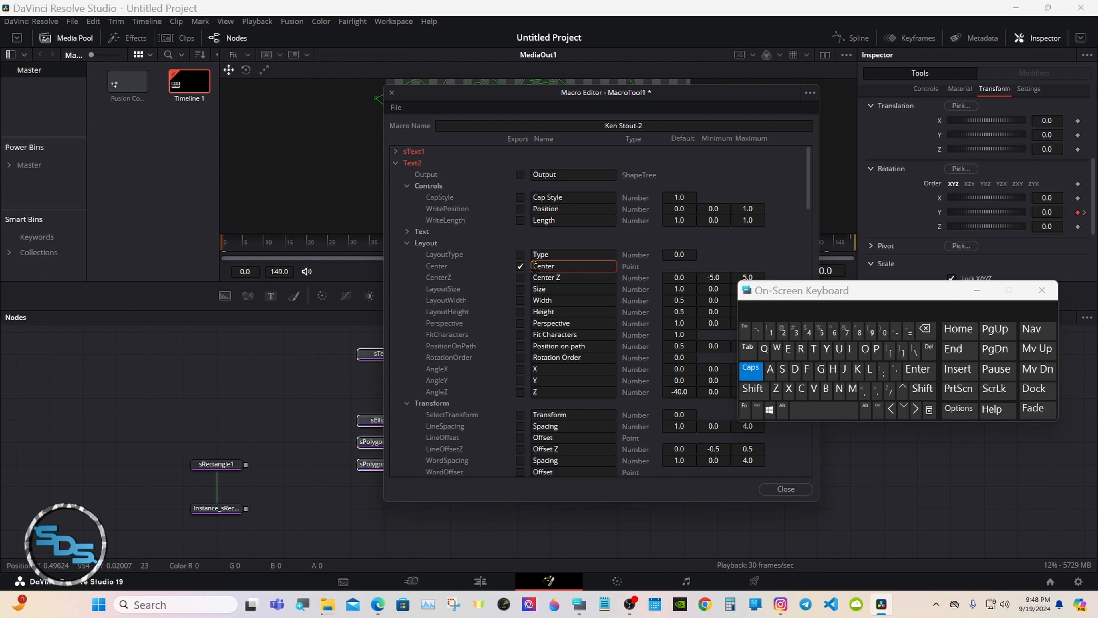
click(814, 349)
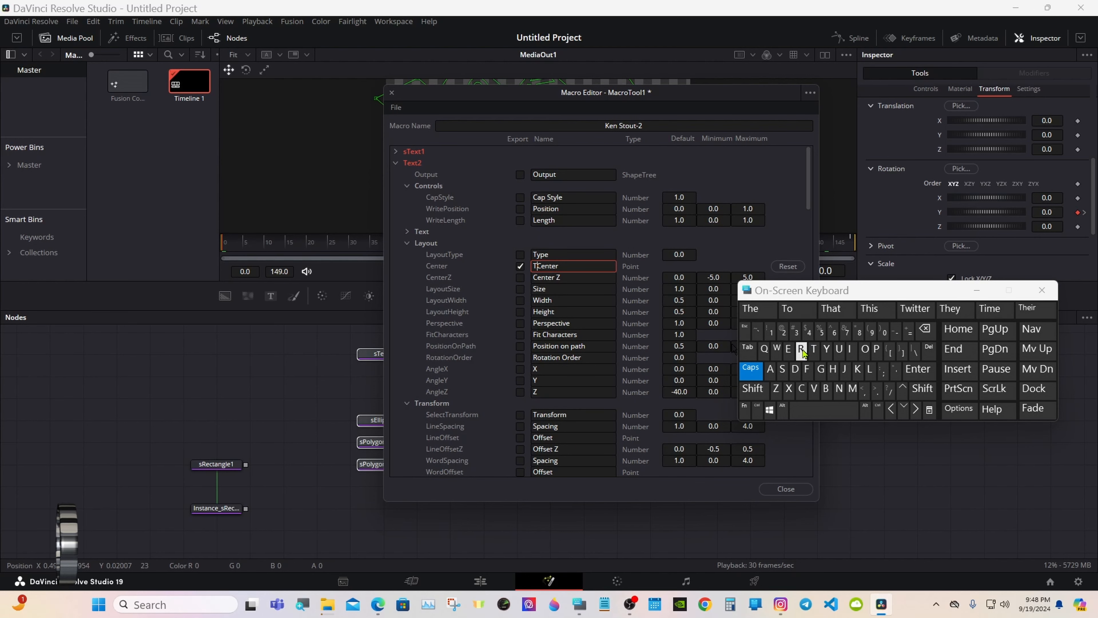
click(787, 348)
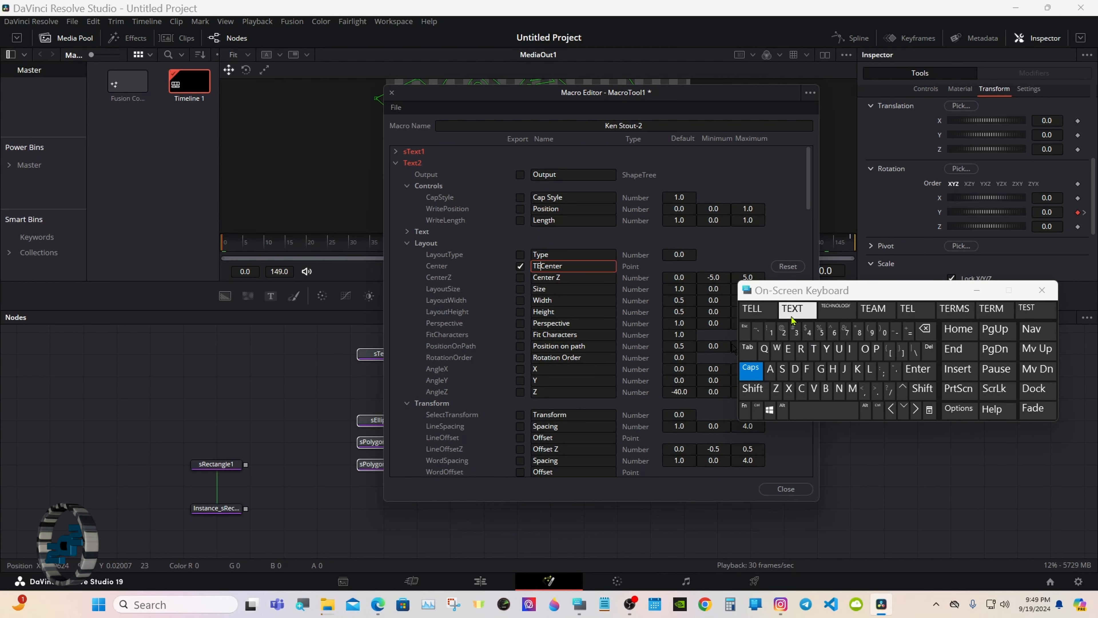
click(792, 308)
click(407, 243)
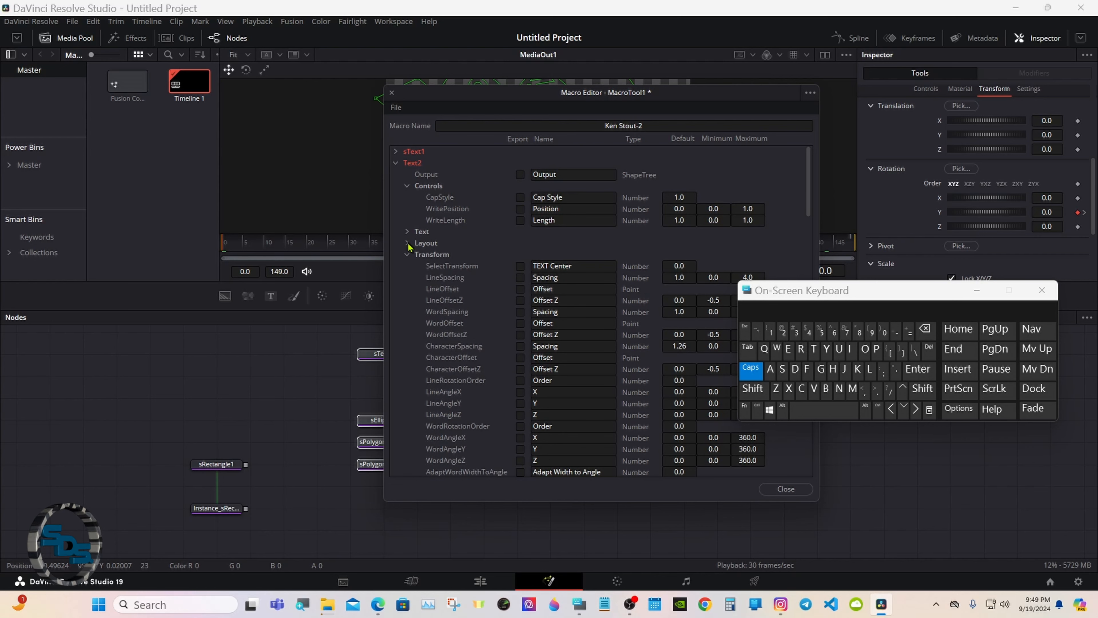
click(407, 254)
click(407, 266)
click(407, 187)
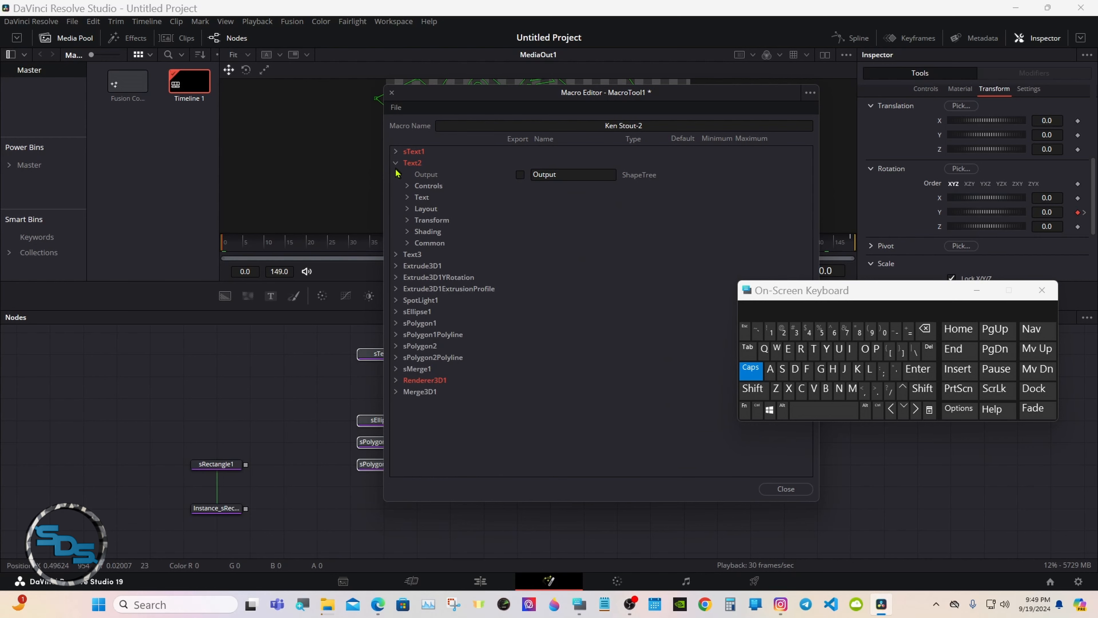
click(395, 166)
click(396, 174)
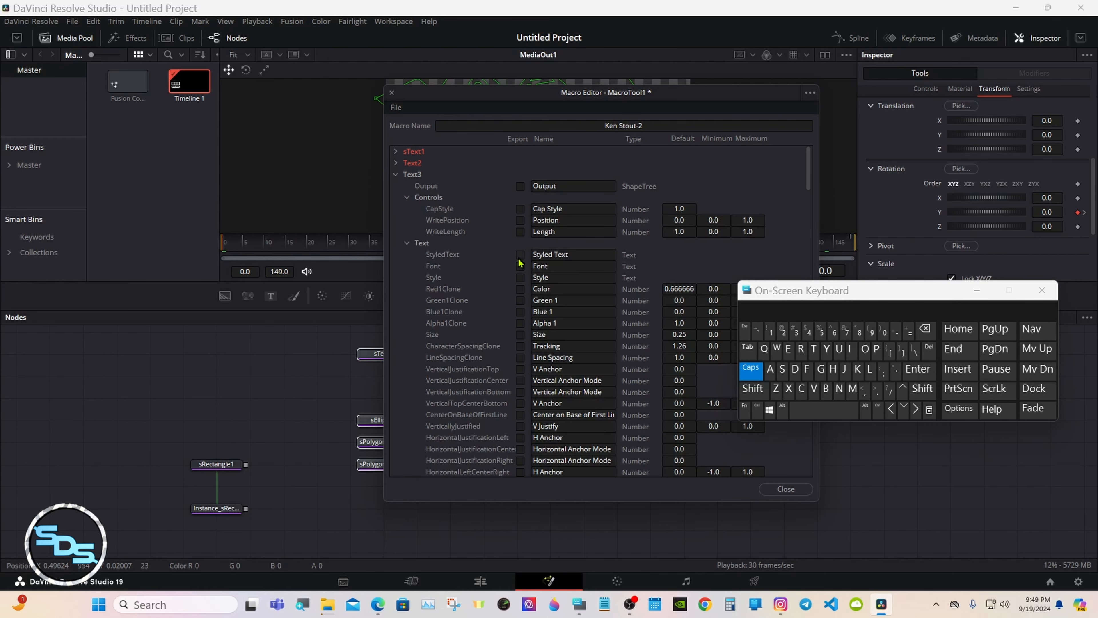
Export Text3's text, font, style, colour and vertical anchor controls.
drag(519, 259, 522, 367)
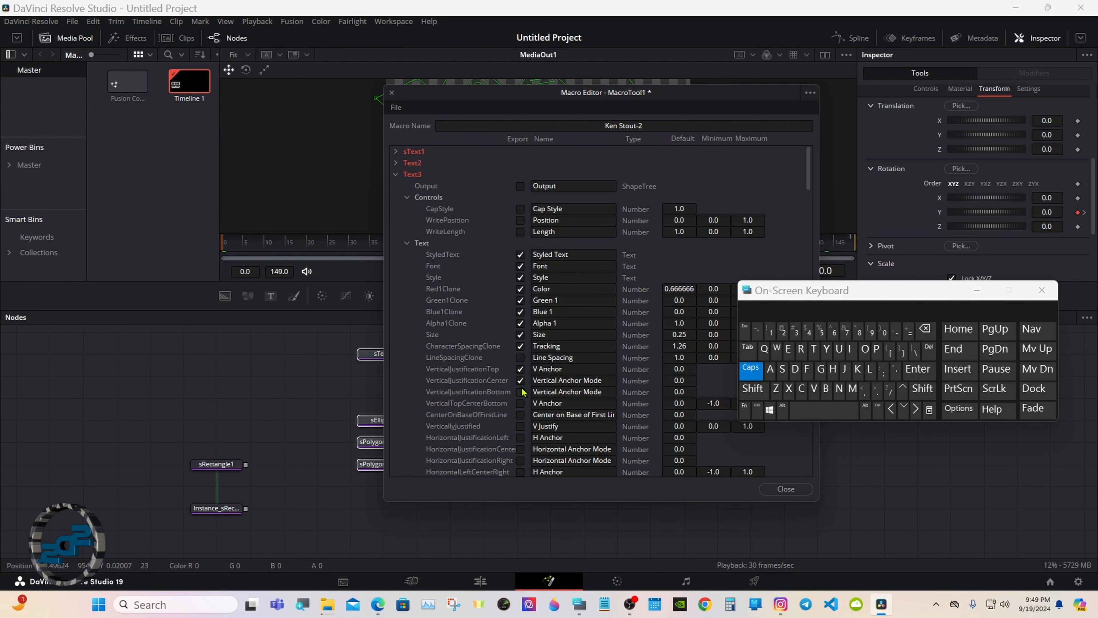
click(521, 404)
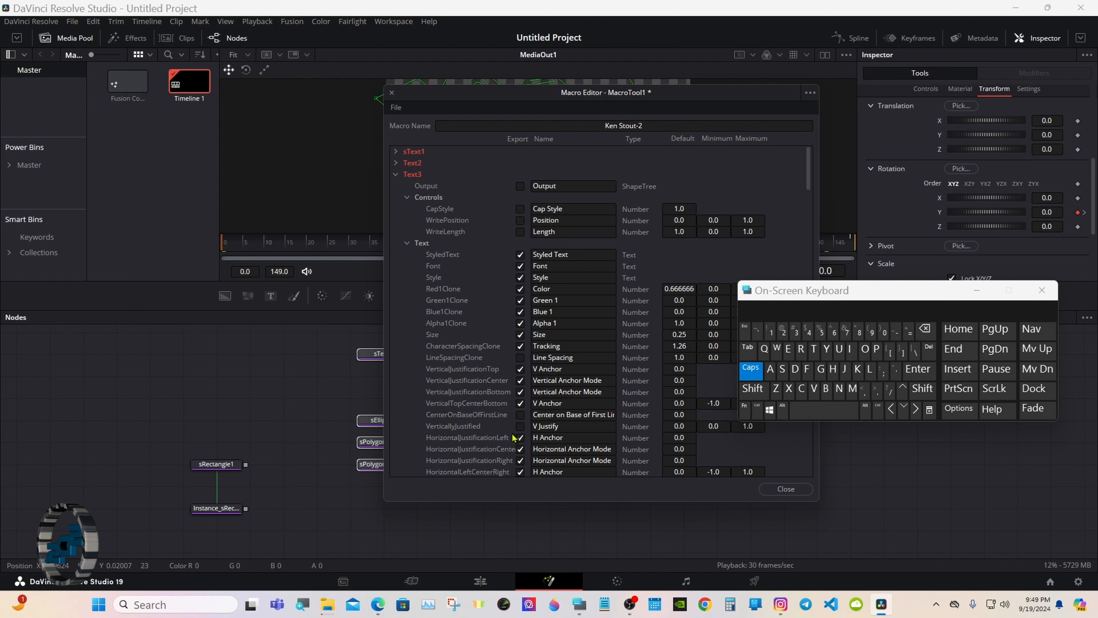
click(407, 244)
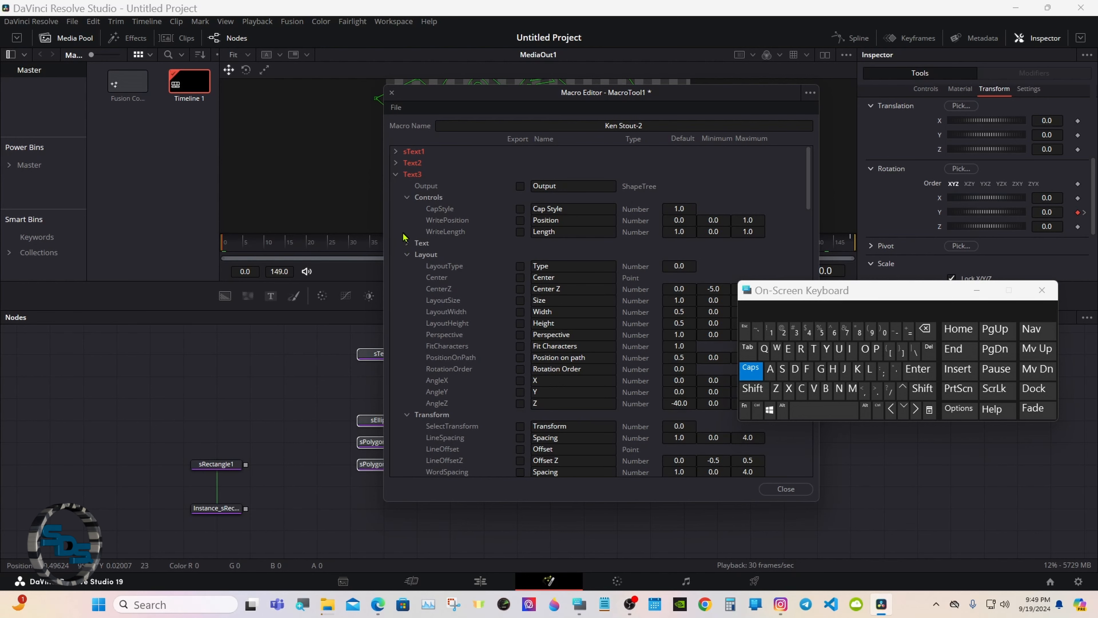
Rename Text3's Center control to 'TEXT Center' and collapse Text3's groups.
click(533, 277)
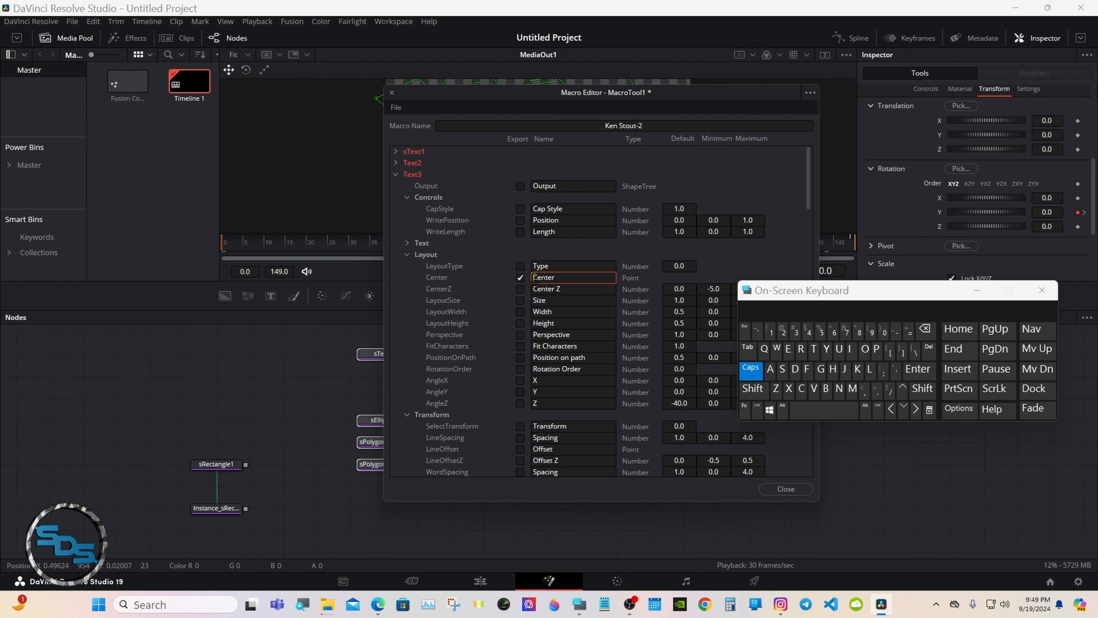
text(T)
text(EXT)
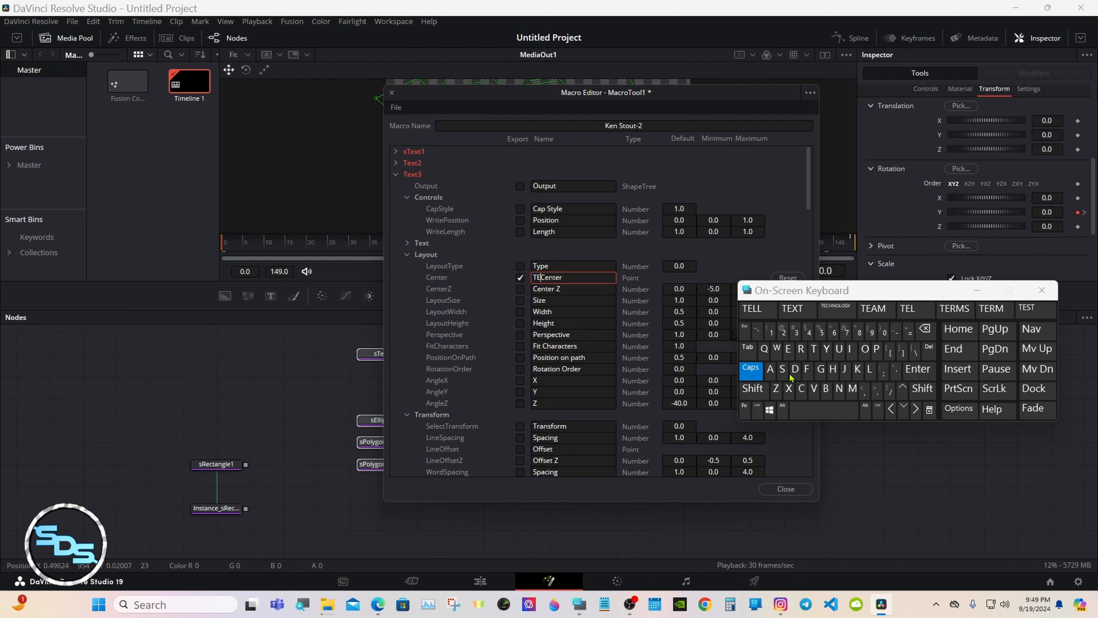
key(Return)
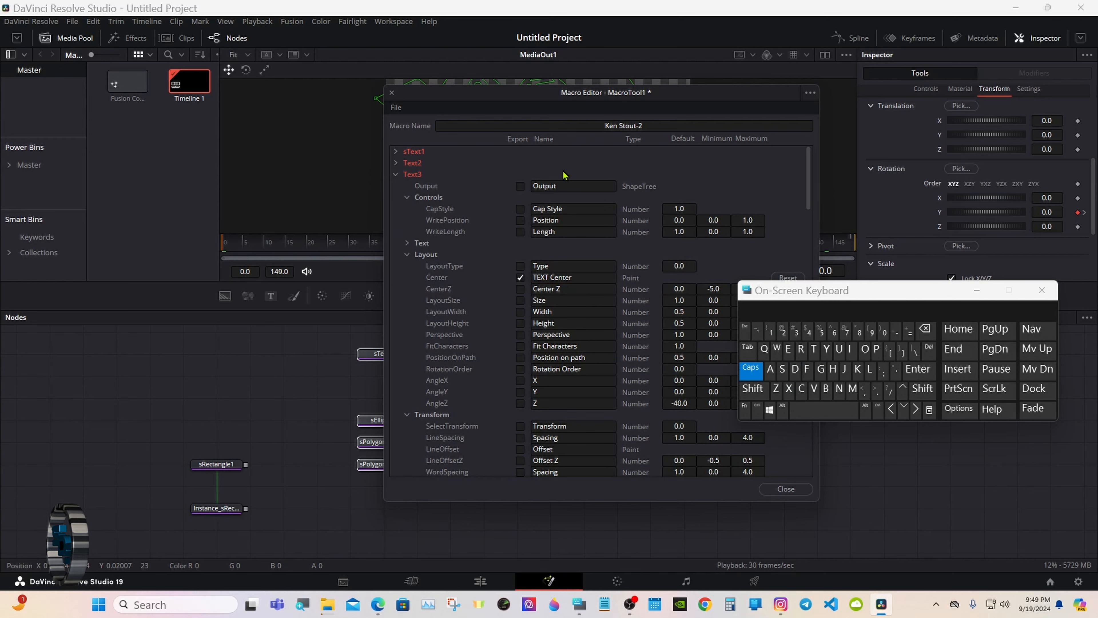
click(407, 255)
click(407, 266)
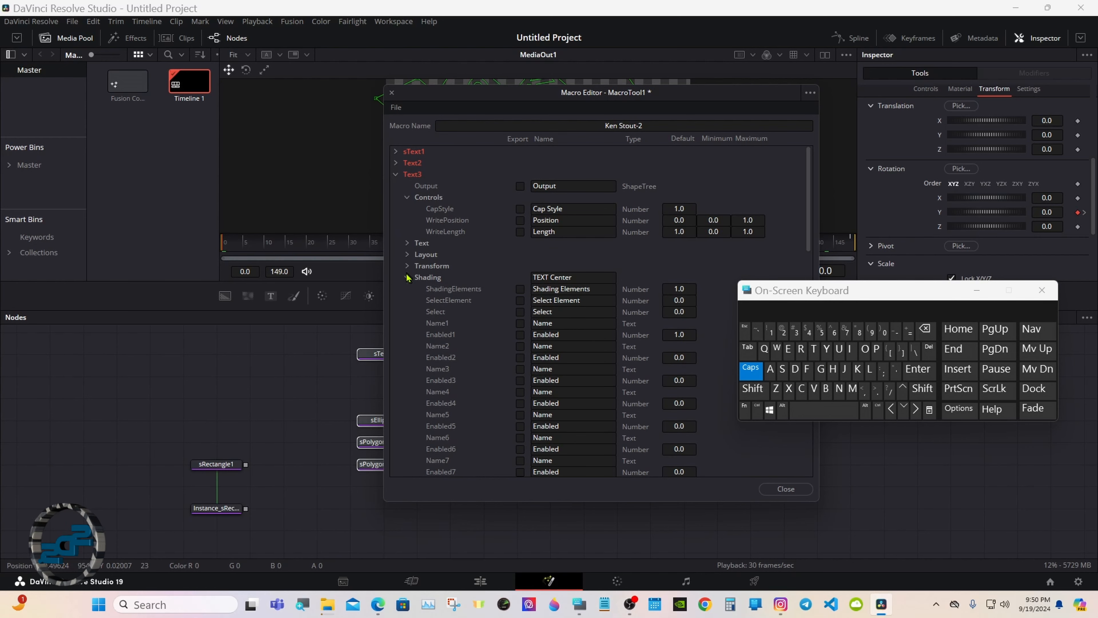
click(407, 277)
click(407, 197)
click(396, 174)
click(395, 186)
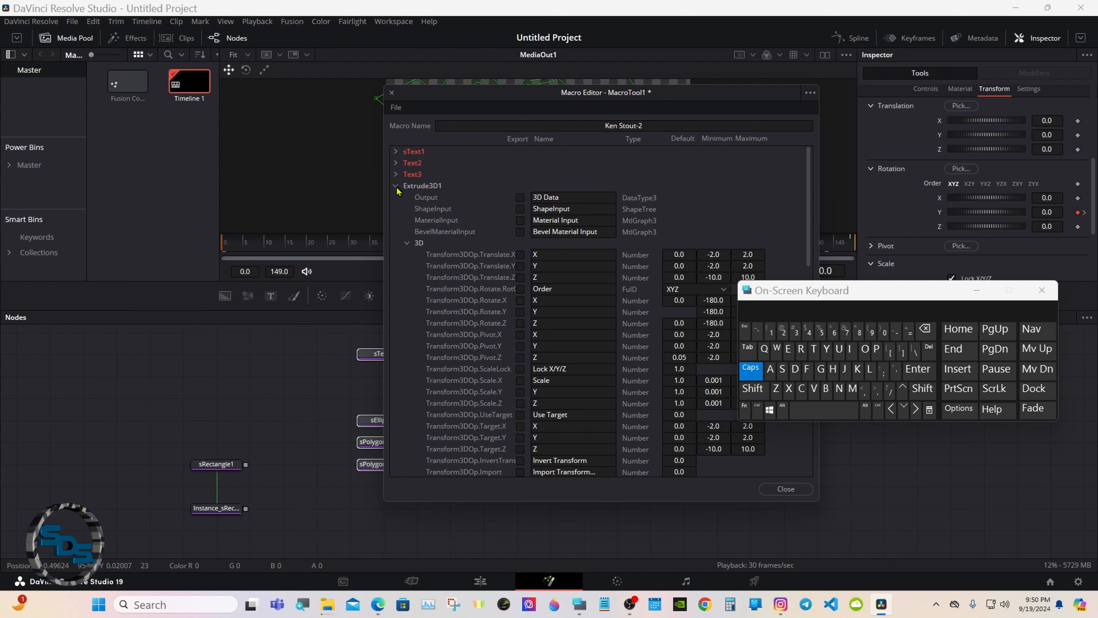
Export Extrude3D1's Pivot Z control, renamed 'PIVOT Z'.
click(521, 357)
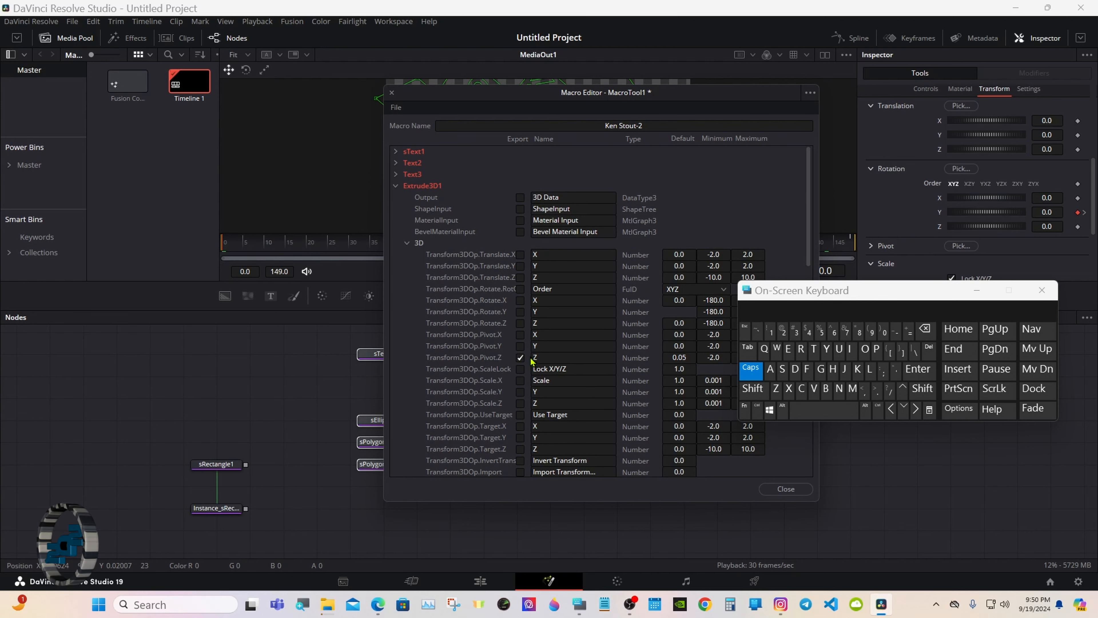
double_click(533, 358)
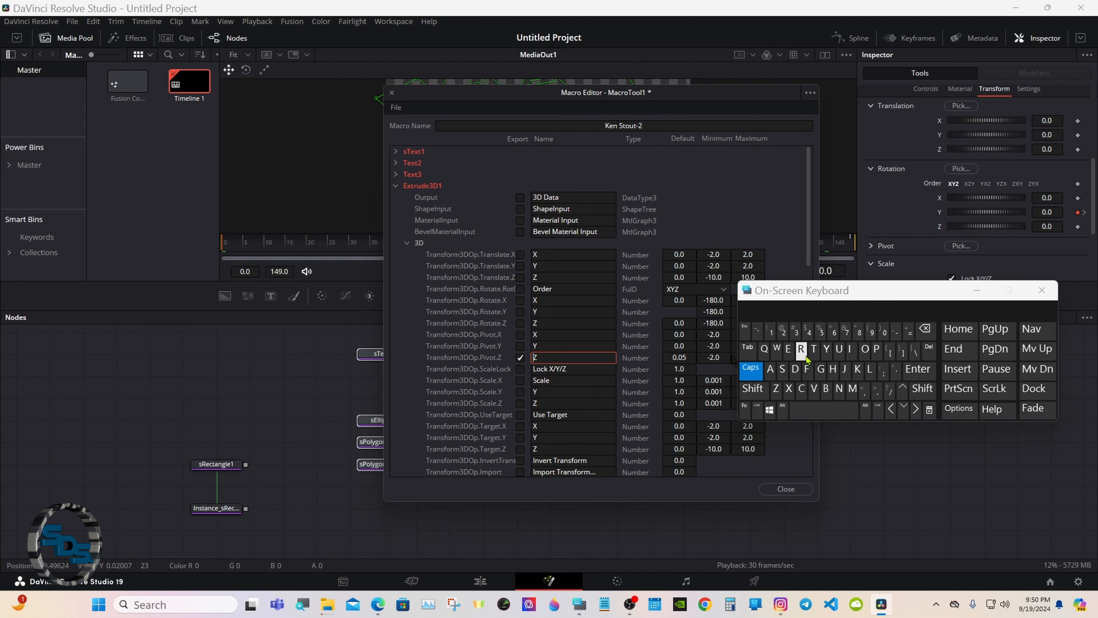
click(876, 349)
click(850, 348)
click(813, 388)
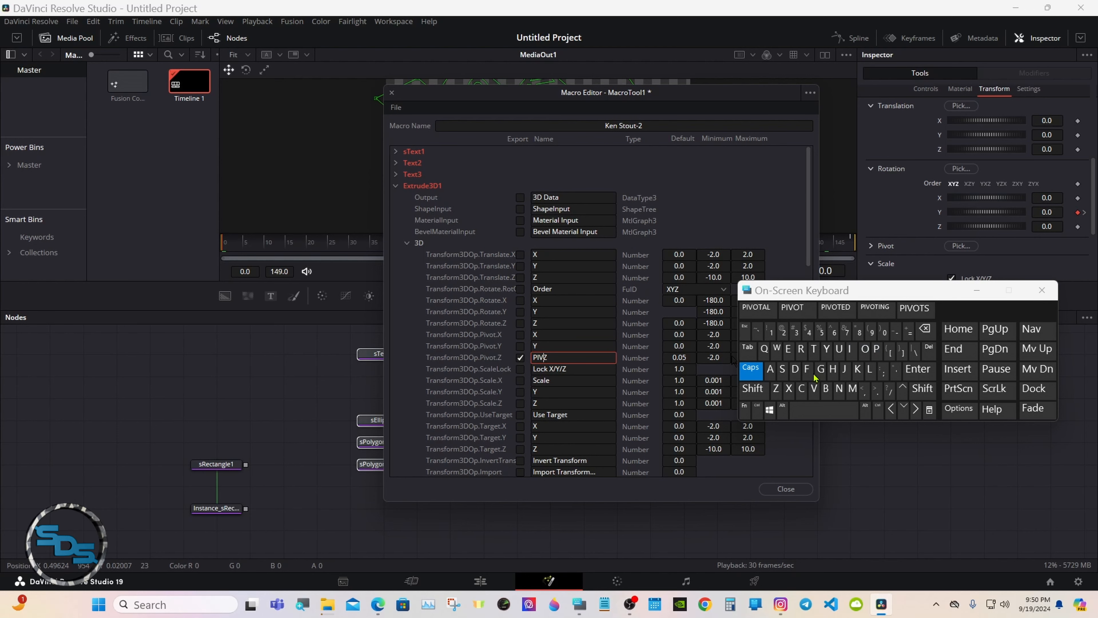
click(801, 310)
click(558, 180)
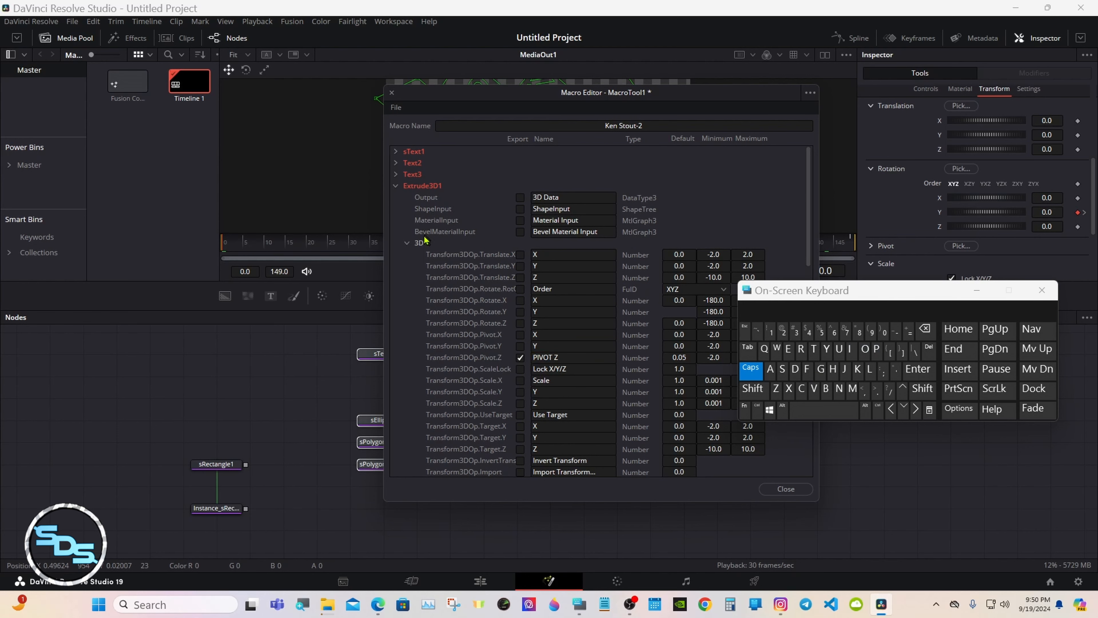
Rename the Material specular Intensity control to 'SPECULAR Intensity' and collapse Extrude3D1.
click(407, 243)
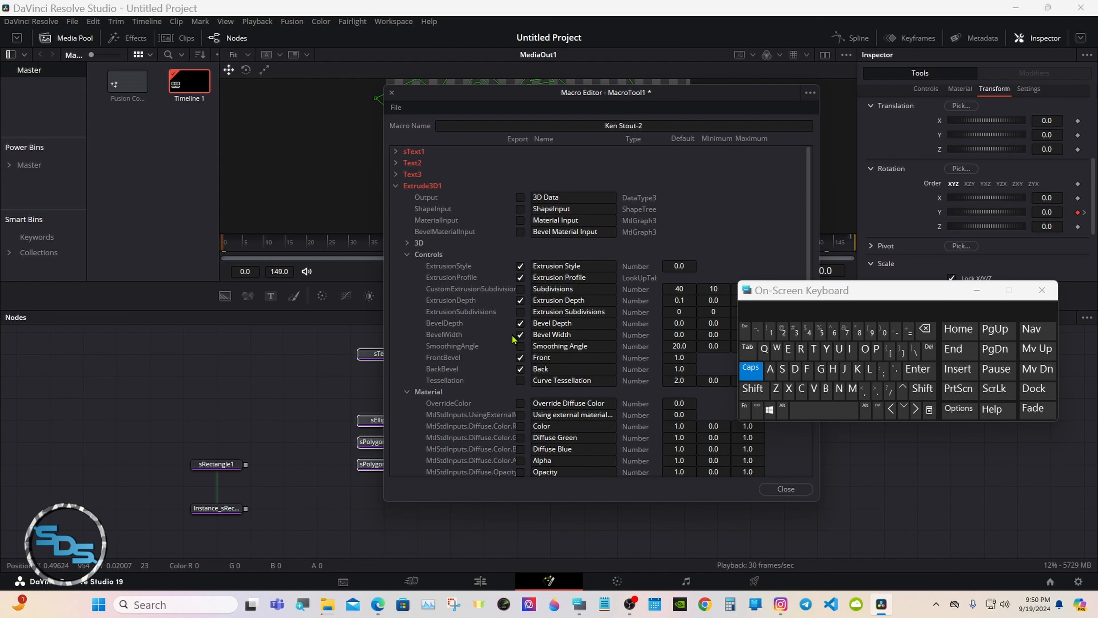
click(407, 255)
click(407, 266)
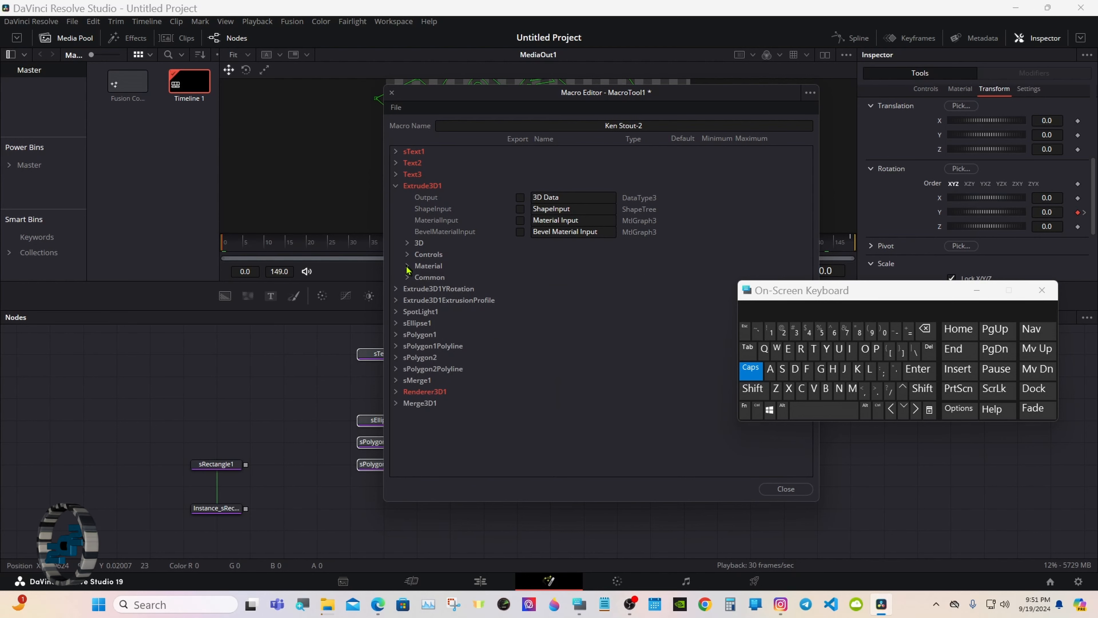
click(407, 266)
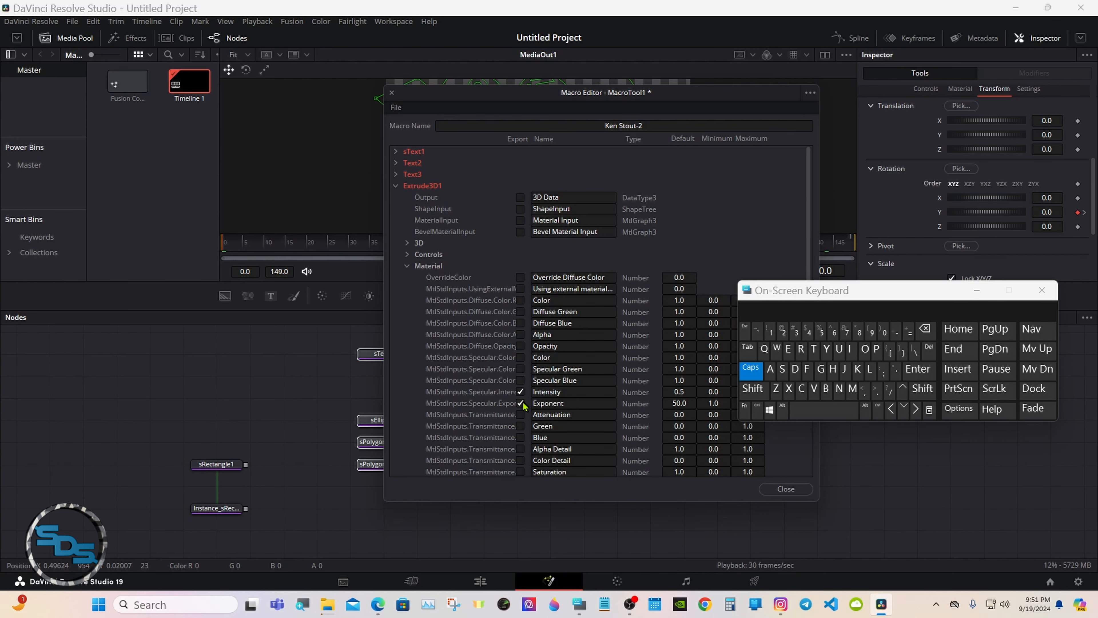
click(534, 392)
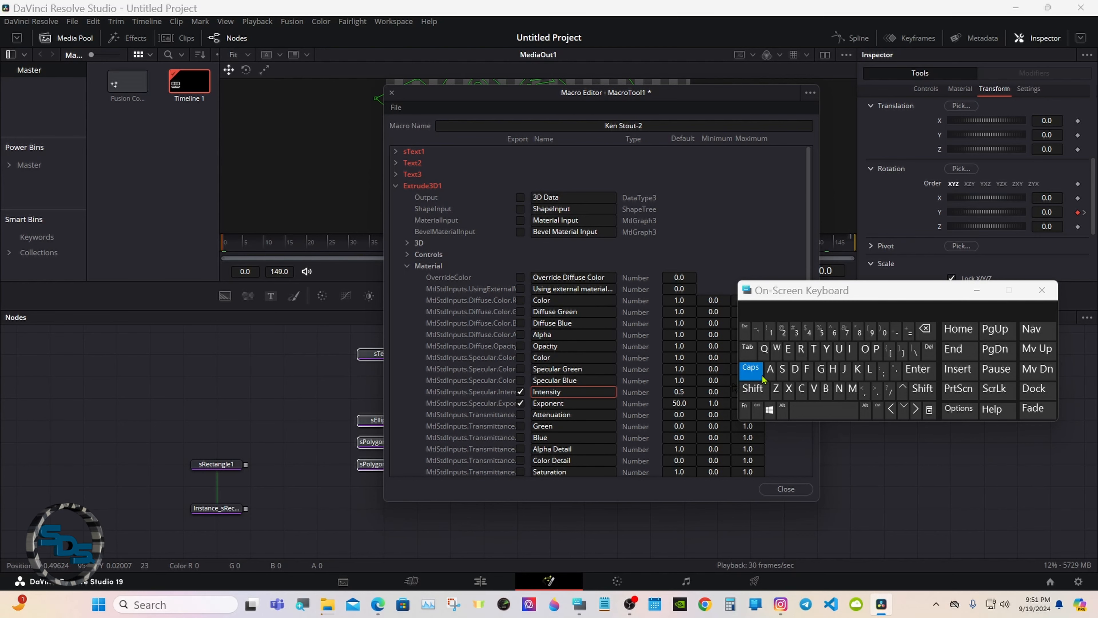
click(783, 369)
click(877, 349)
click(788, 348)
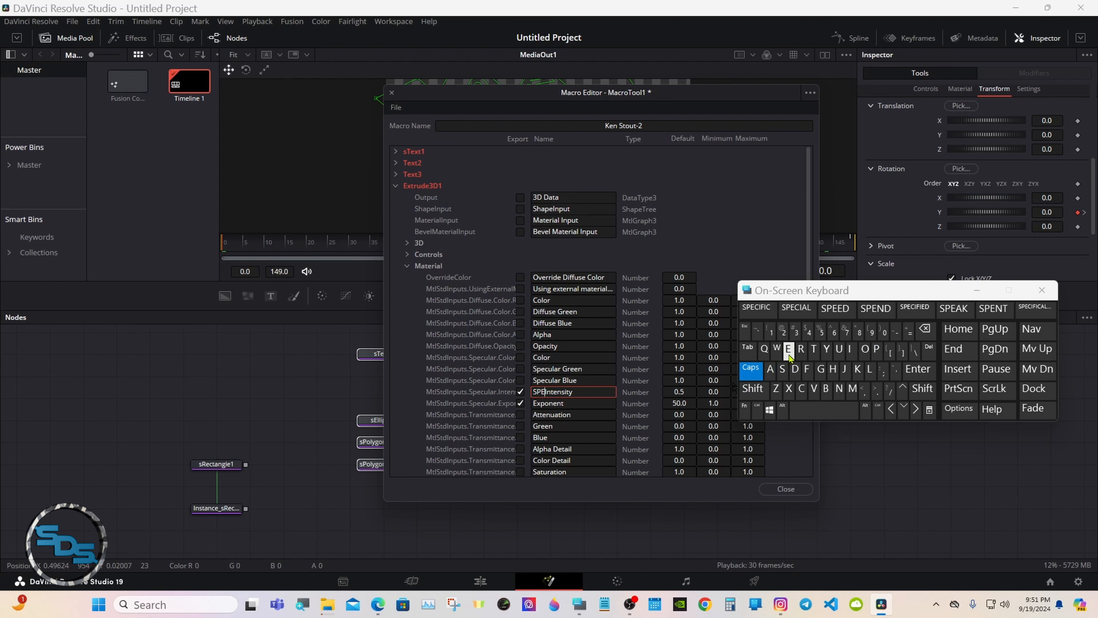
click(801, 388)
click(838, 349)
click(869, 368)
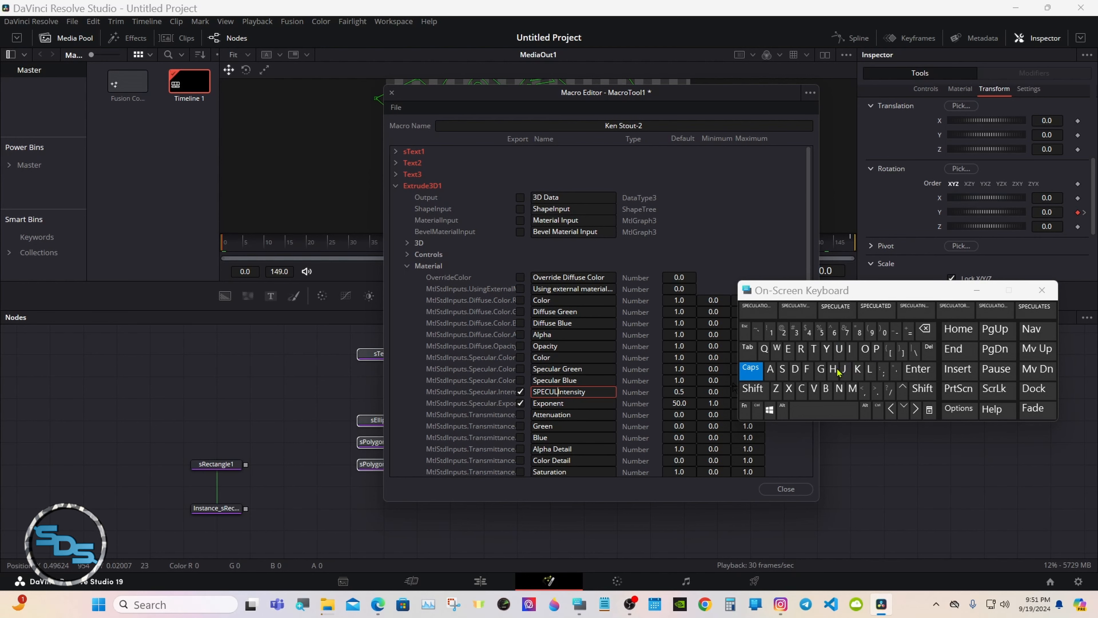
click(770, 368)
click(801, 348)
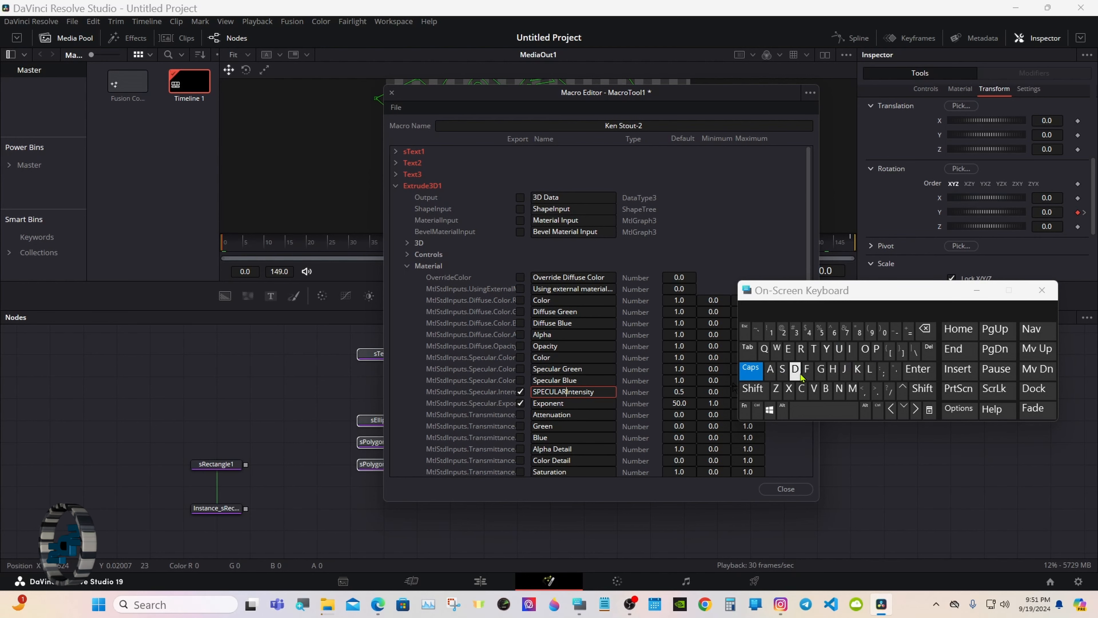
click(804, 411)
click(407, 266)
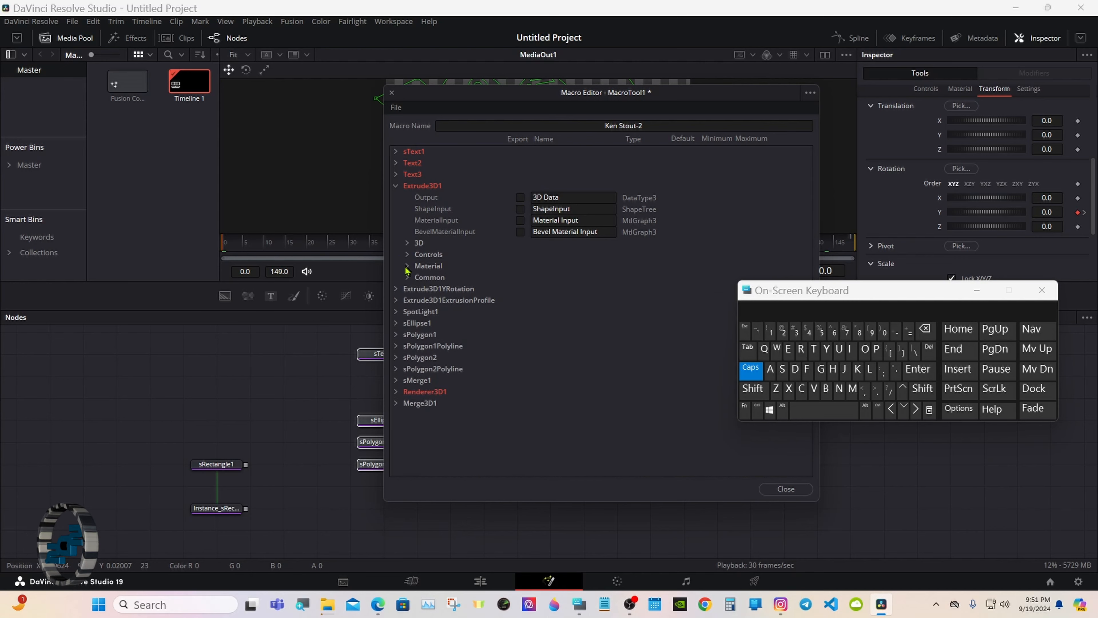
click(396, 186)
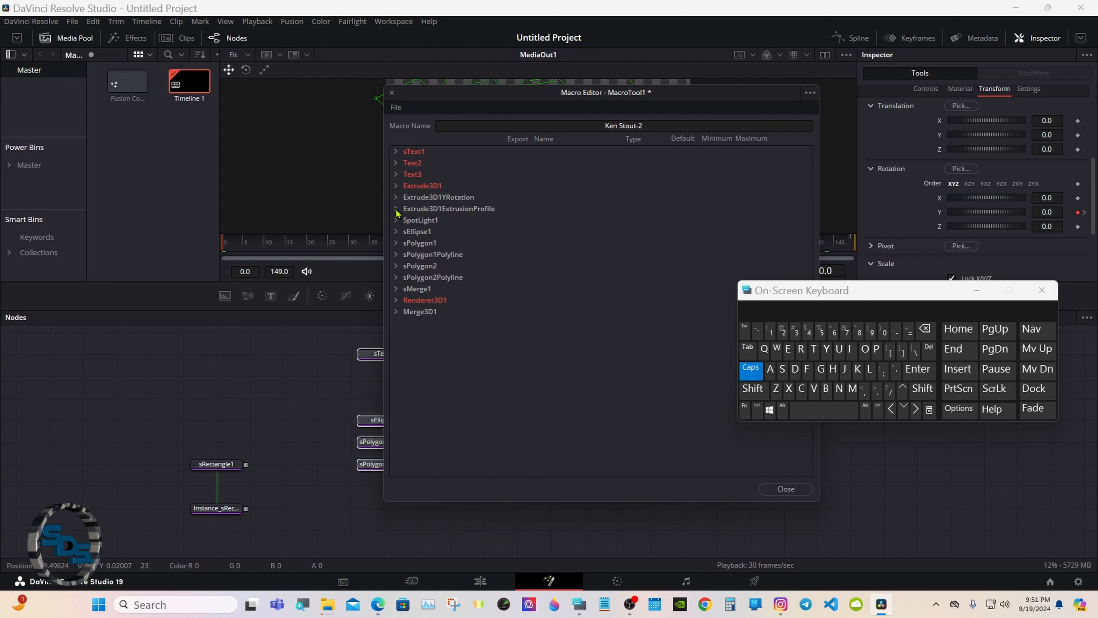
Export SpotLight1's Intensity and Penumbra Angle controls.
click(396, 220)
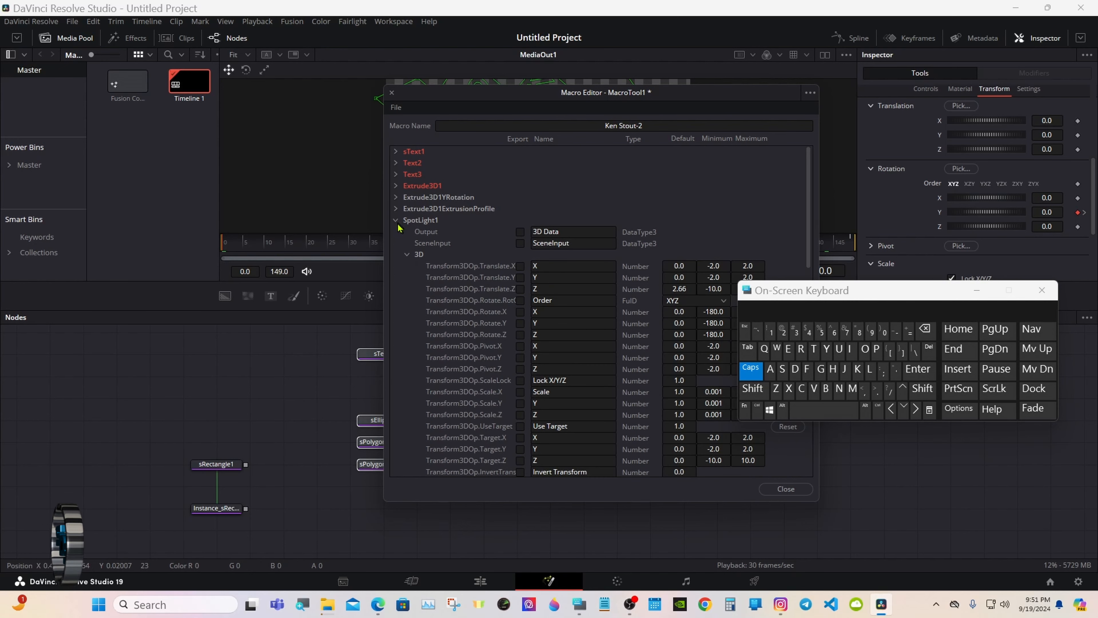
click(407, 254)
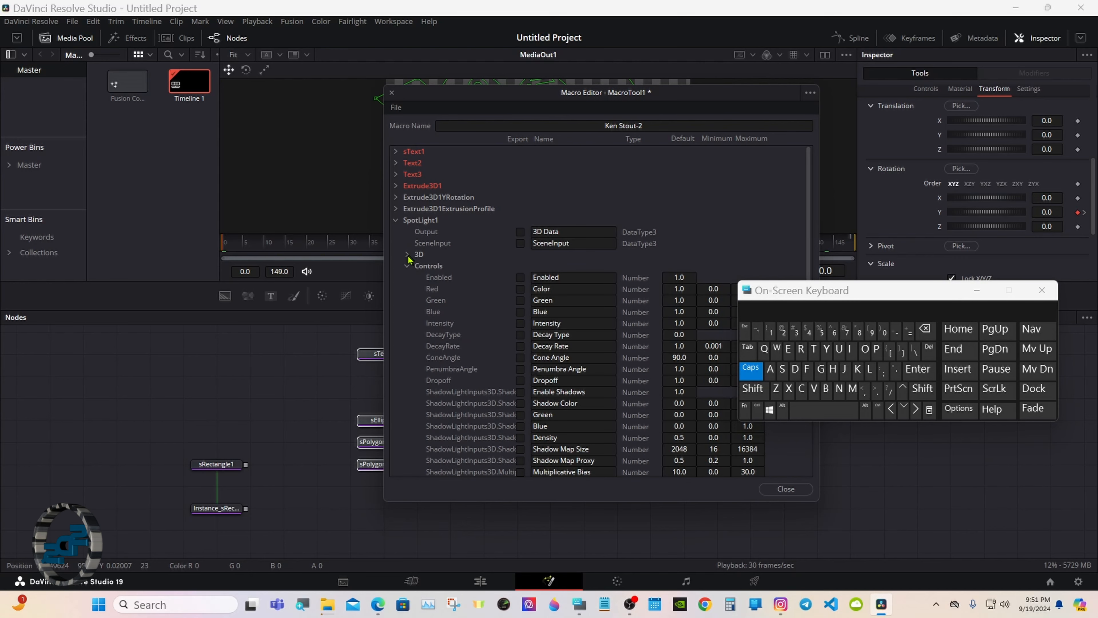
click(520, 323)
click(520, 368)
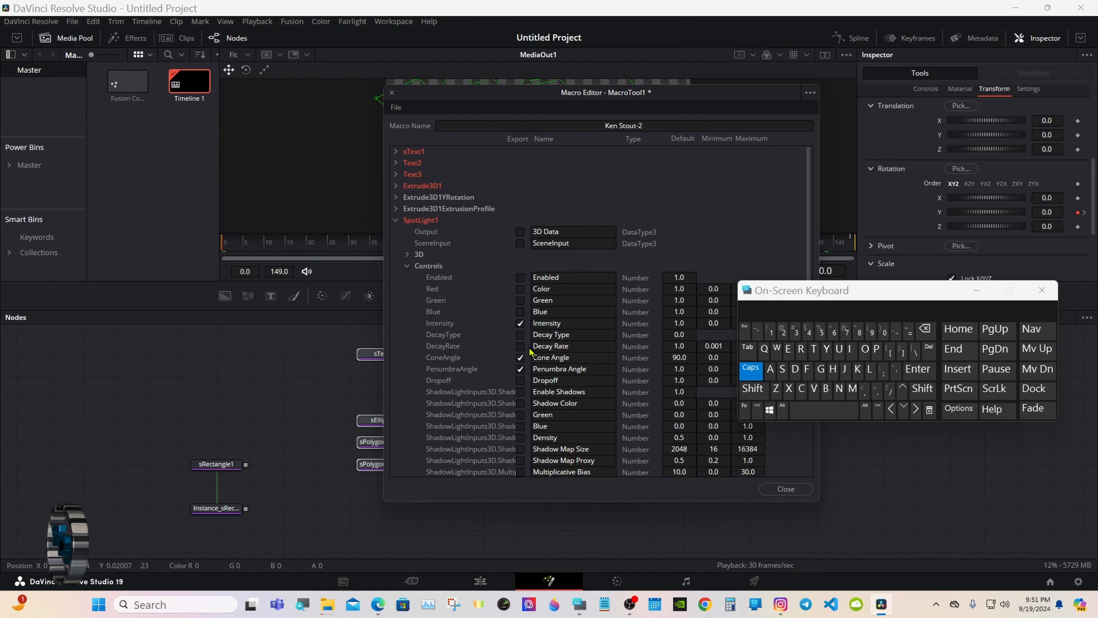
Rename the spotlight Intensity control to 'LIGHT Intensity'.
click(534, 323)
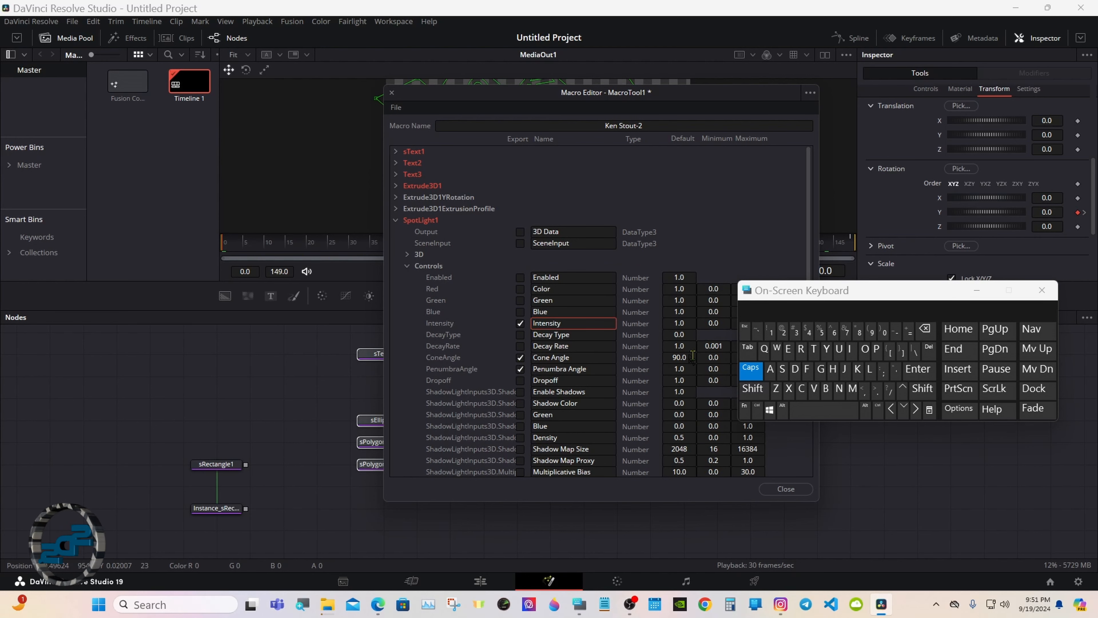
click(870, 369)
click(850, 348)
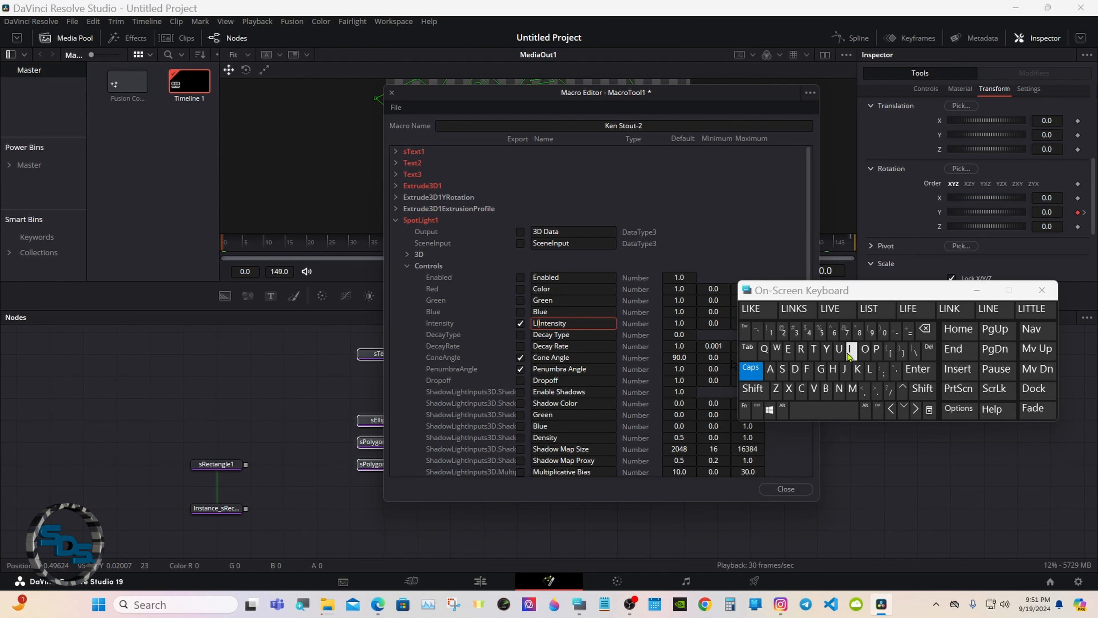
click(820, 369)
click(832, 369)
click(813, 348)
click(751, 308)
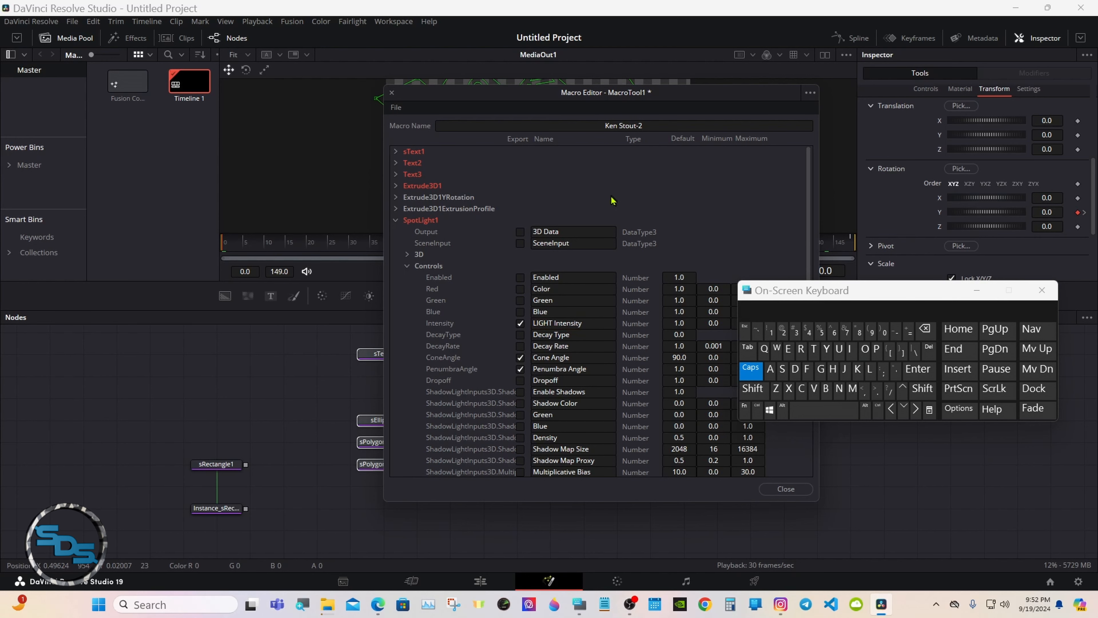
click(407, 266)
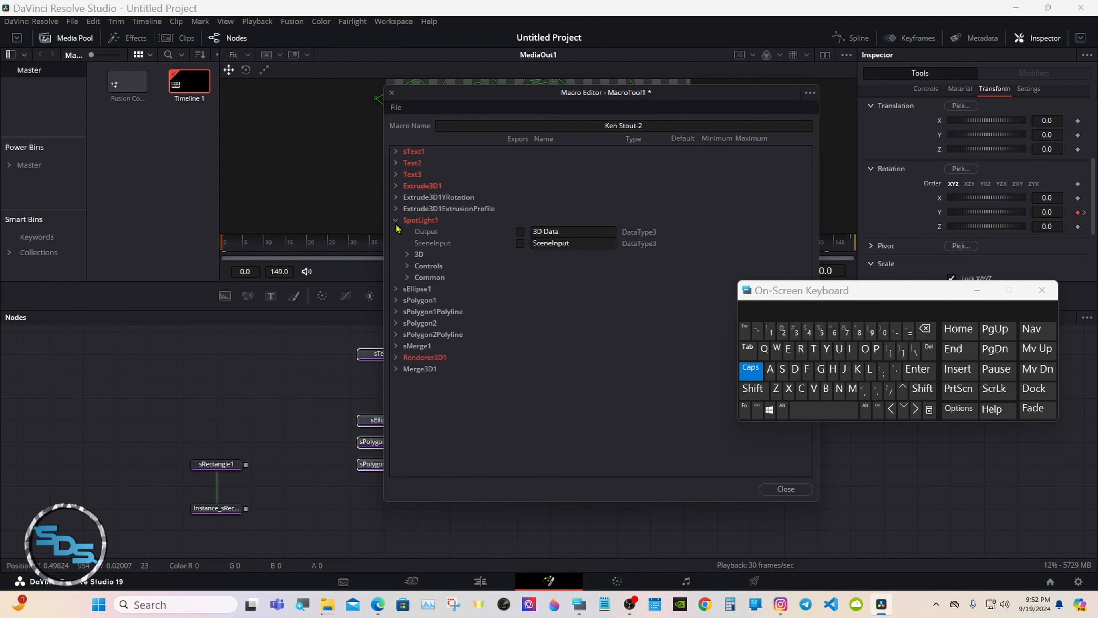
Export sEllipse1's Style Red, Green and Blue colour values.
click(396, 221)
click(396, 232)
click(407, 255)
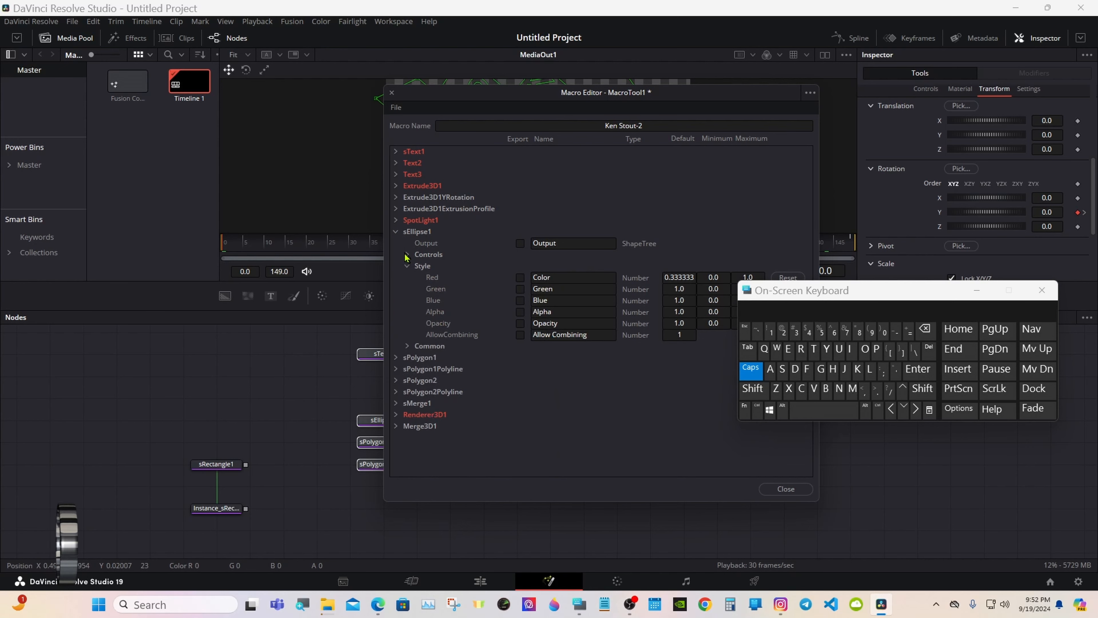
click(520, 277)
click(520, 289)
click(520, 301)
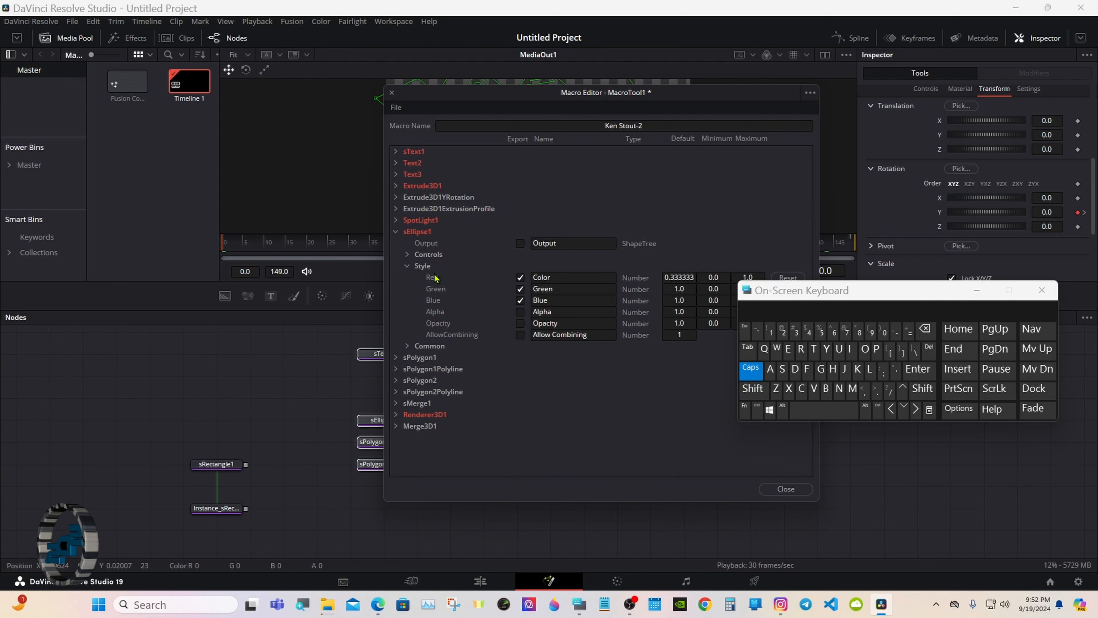
click(407, 266)
click(395, 232)
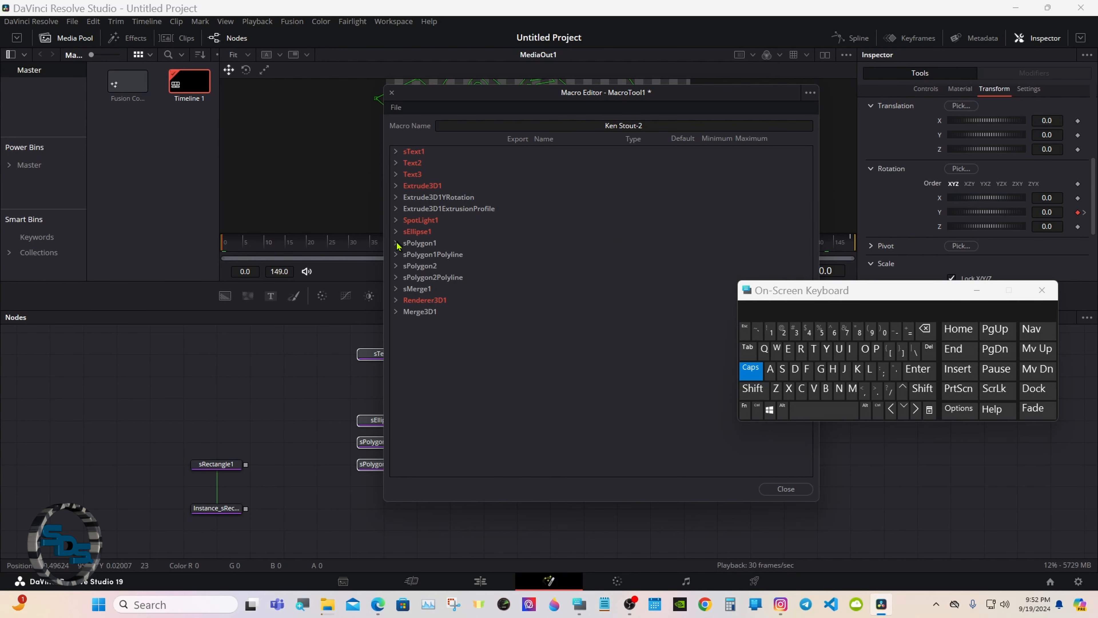
Export sPolygon1's Style Red, Green and Blue colour values.
click(395, 244)
click(407, 265)
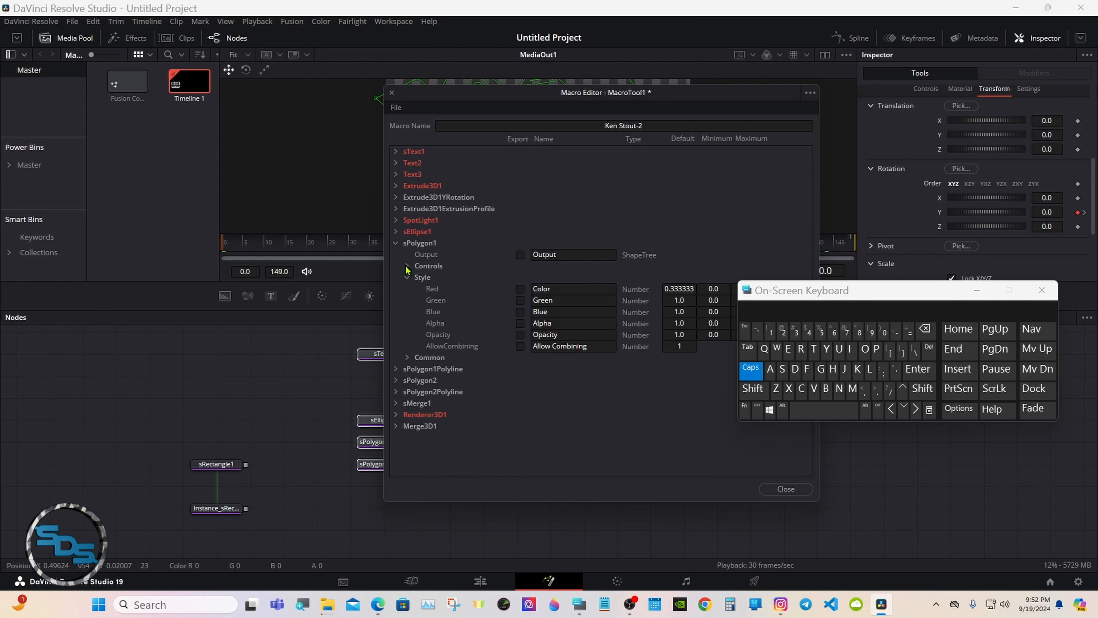
click(521, 289)
click(520, 300)
click(521, 312)
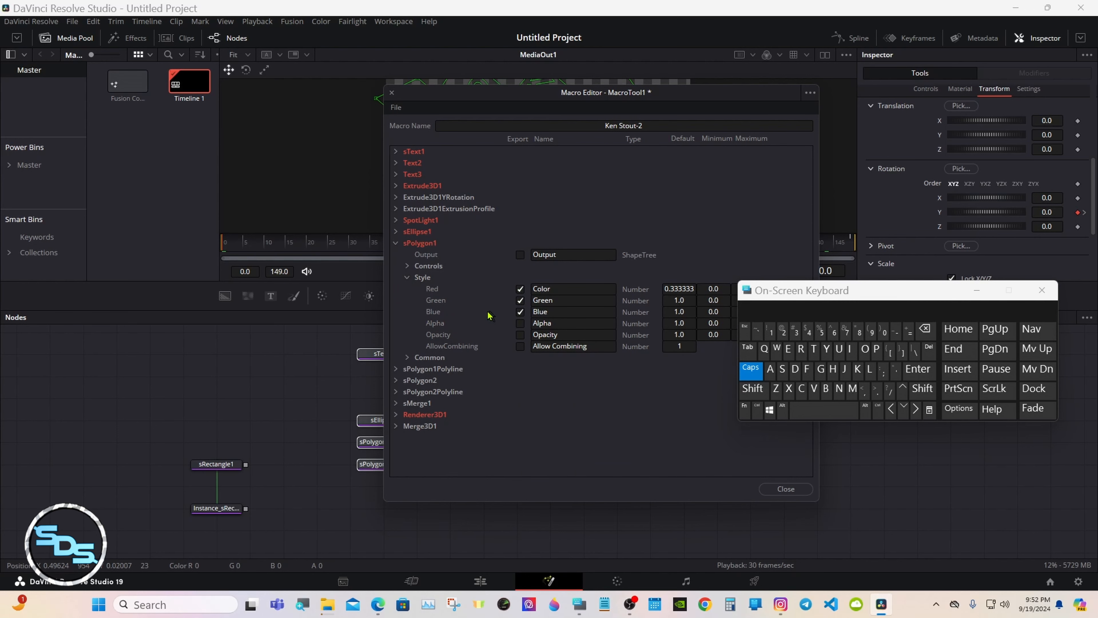
click(407, 277)
click(395, 242)
click(396, 254)
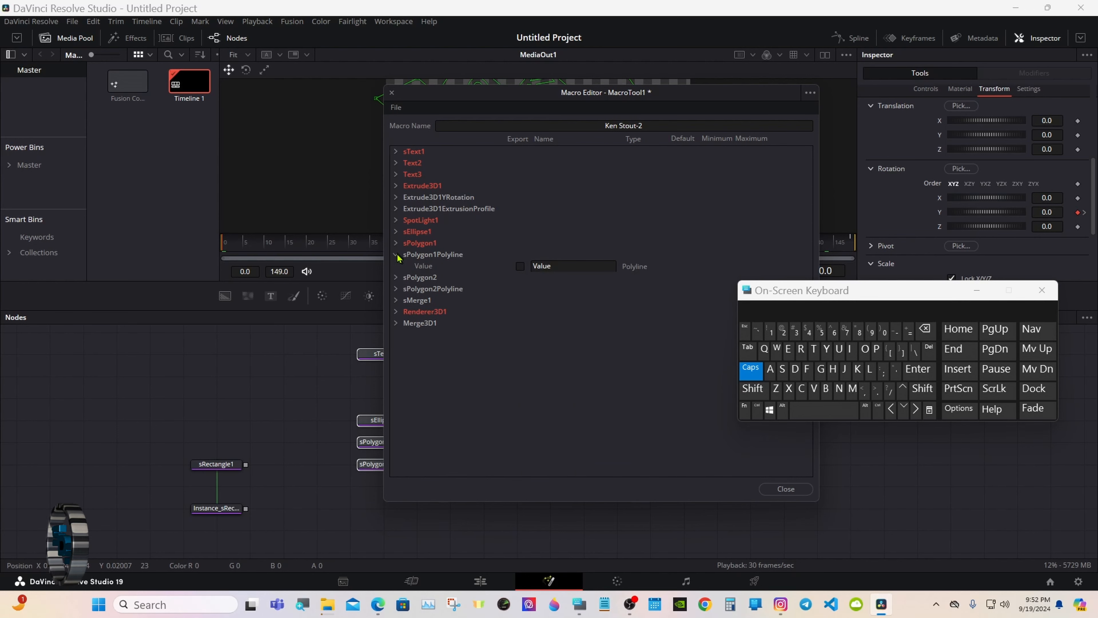
click(396, 254)
Export sPolygon2's Red, Green and Blue values, then bring up the macro's save options.
click(396, 266)
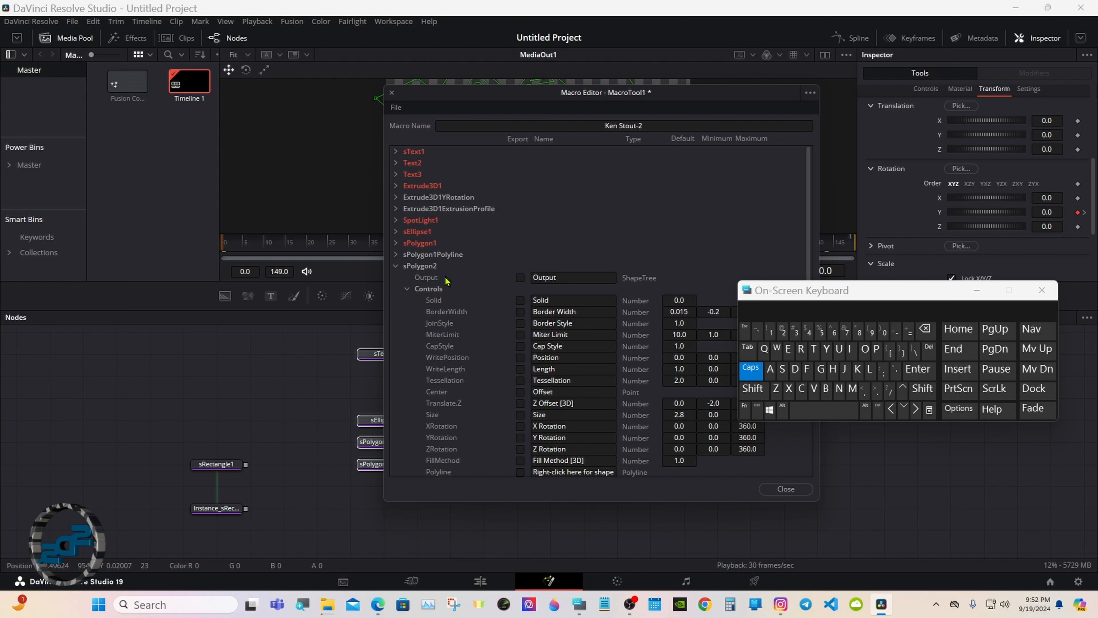
click(407, 288)
click(407, 300)
click(520, 312)
click(520, 322)
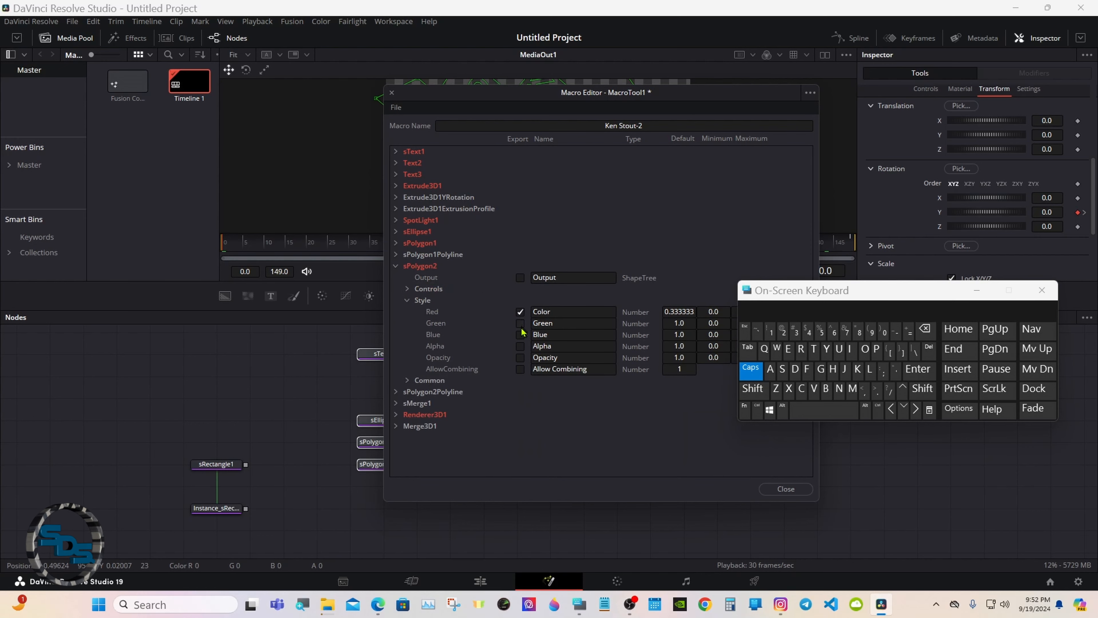
click(520, 334)
click(407, 302)
click(397, 266)
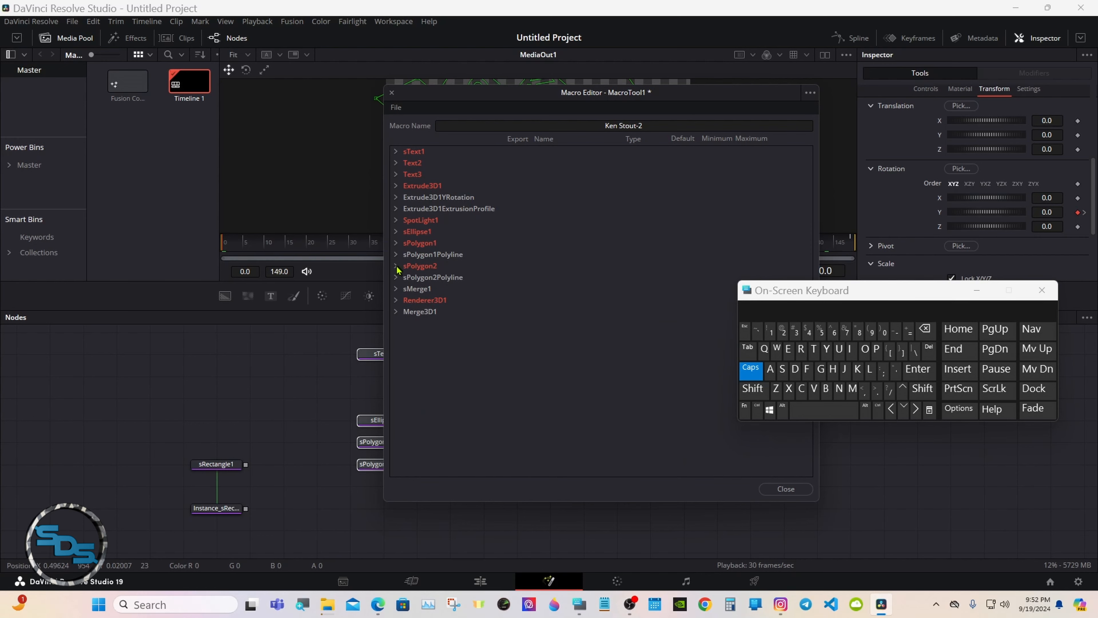
click(397, 300)
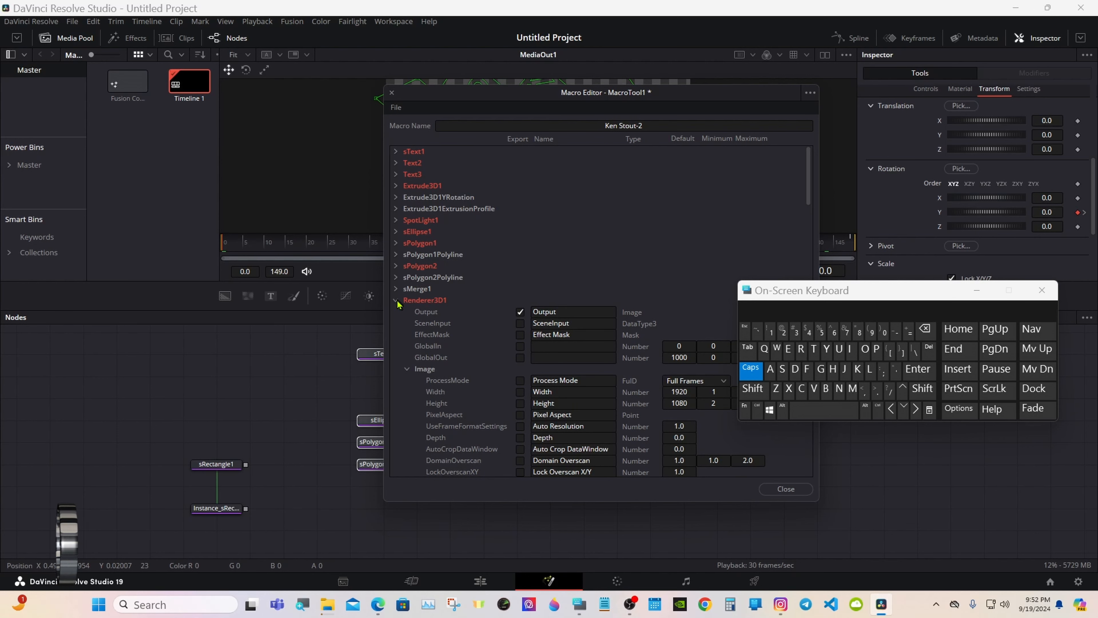
click(397, 301)
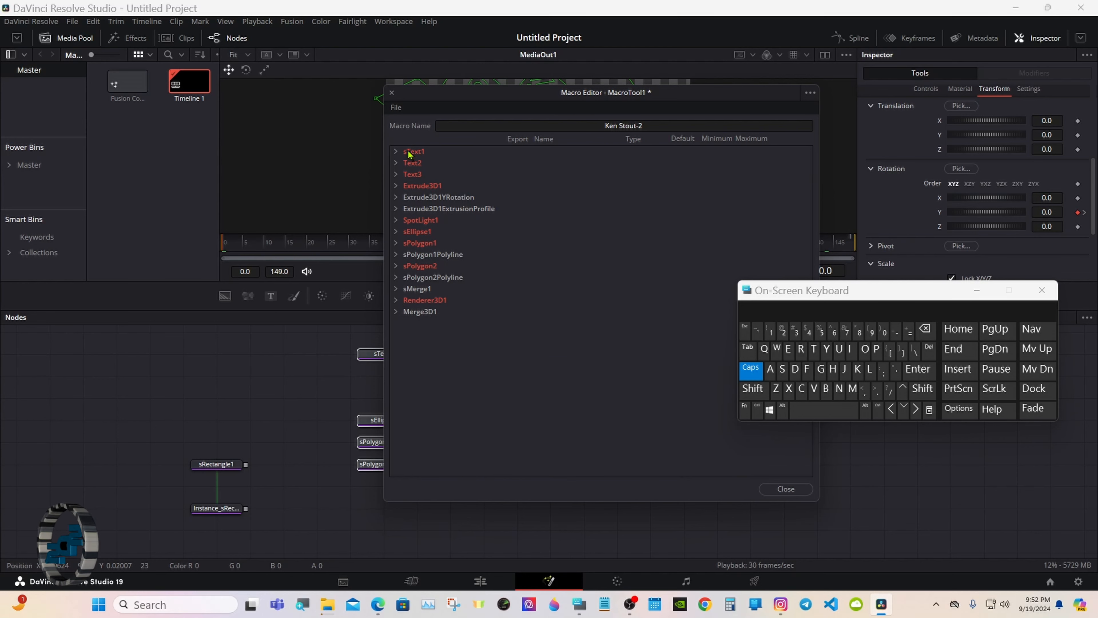
click(401, 110)
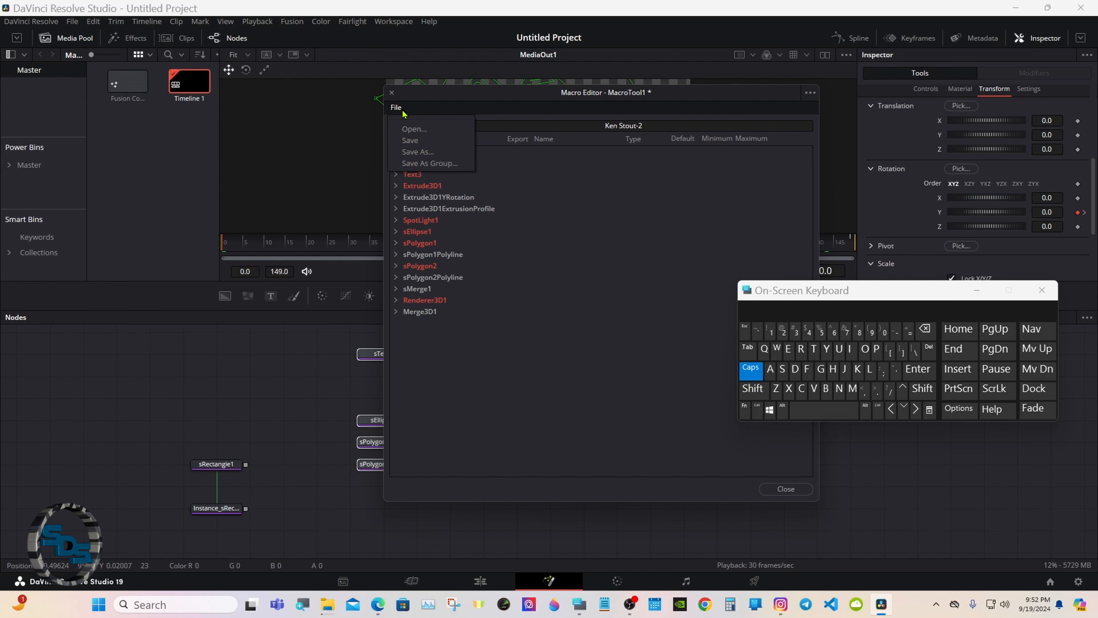
click(435, 164)
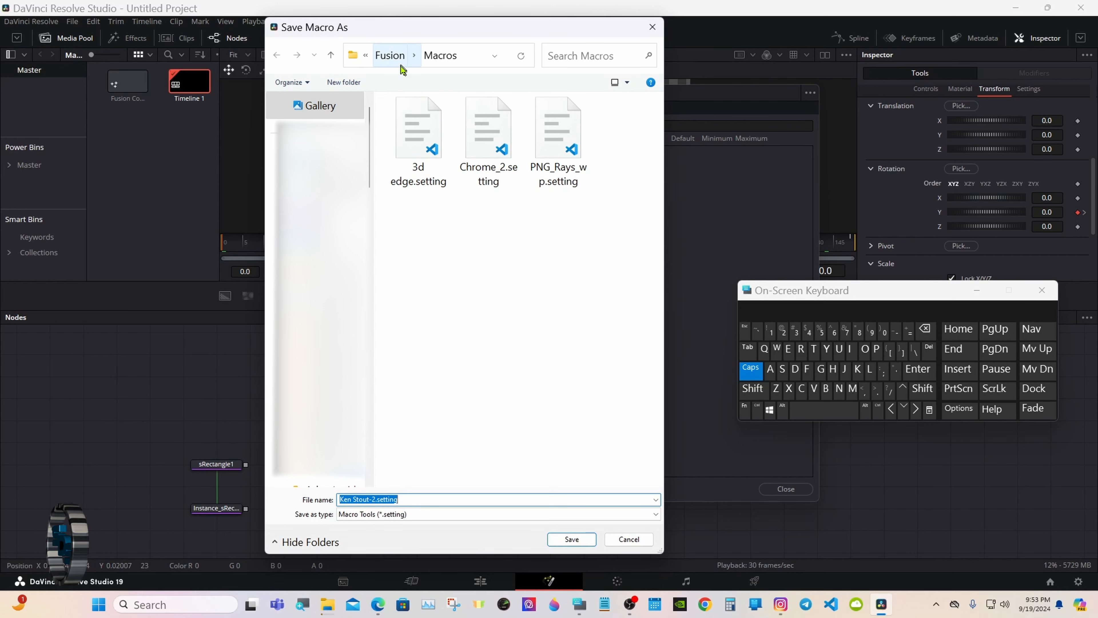
click(399, 55)
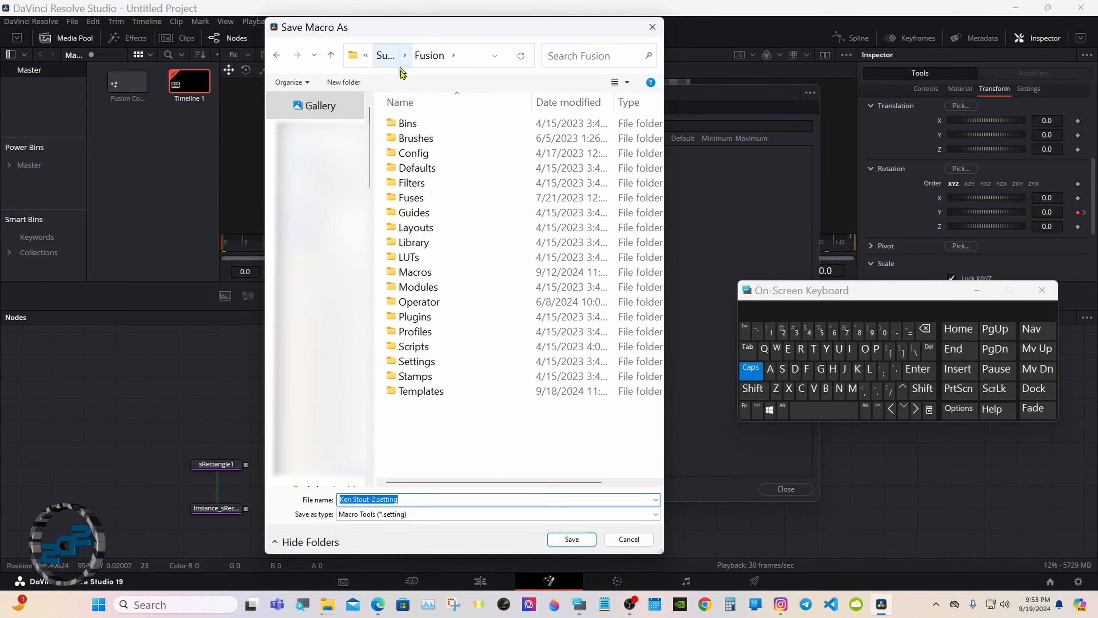
double_click(490, 395)
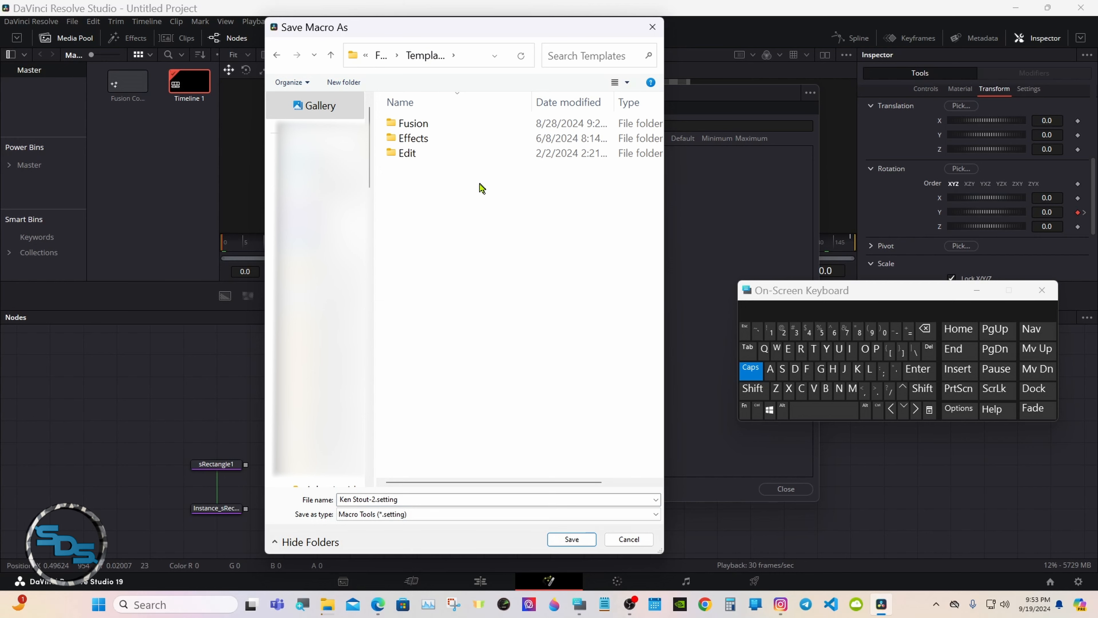
double_click(476, 159)
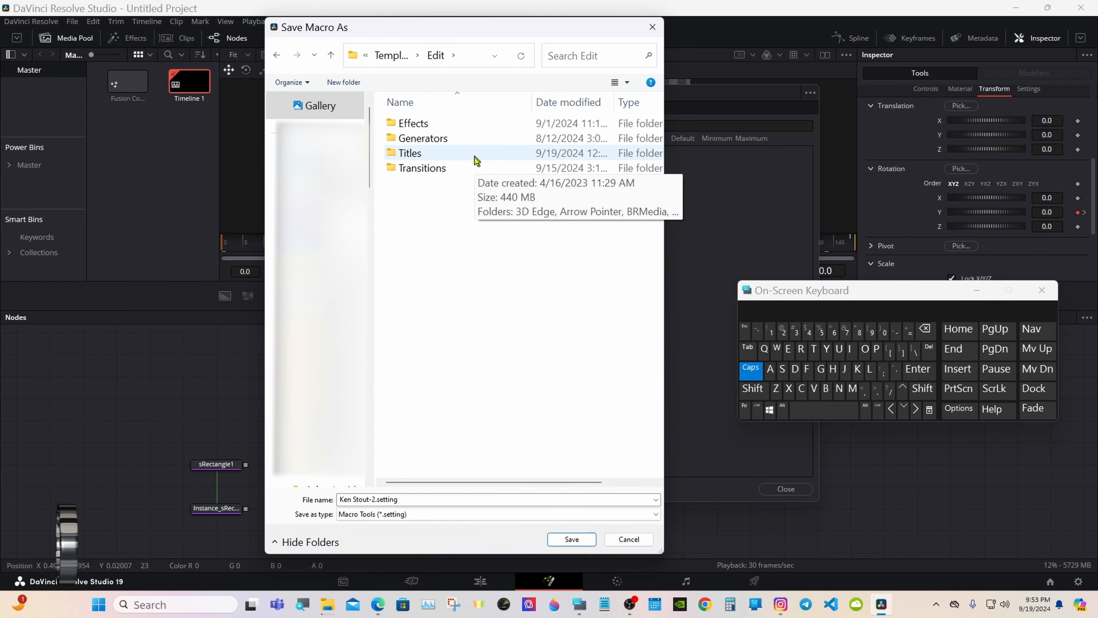
double_click(475, 159)
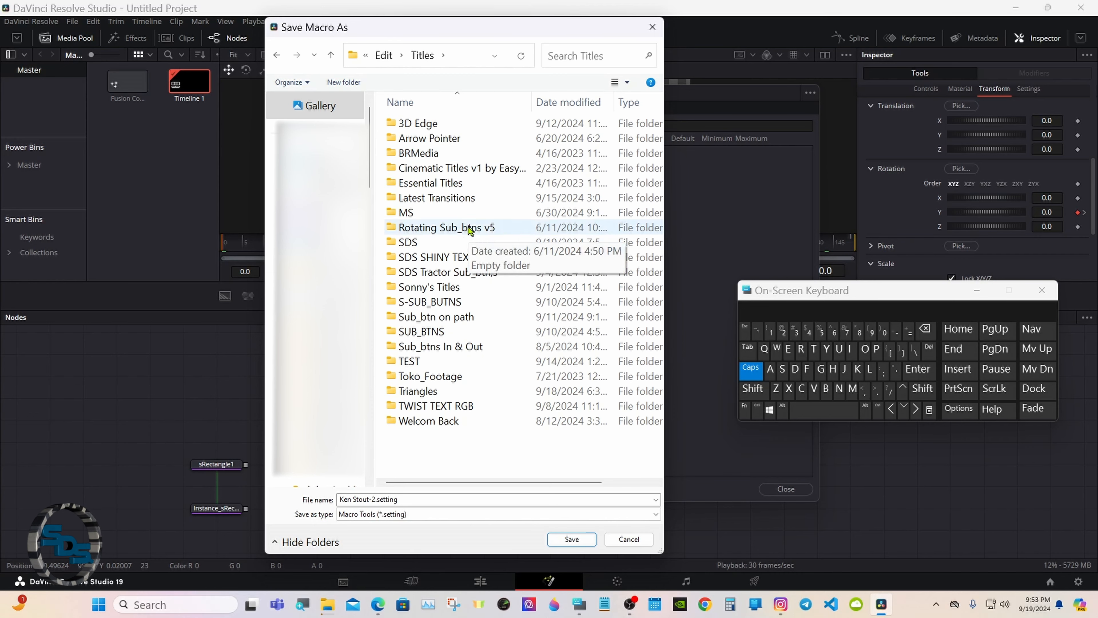
click(467, 243)
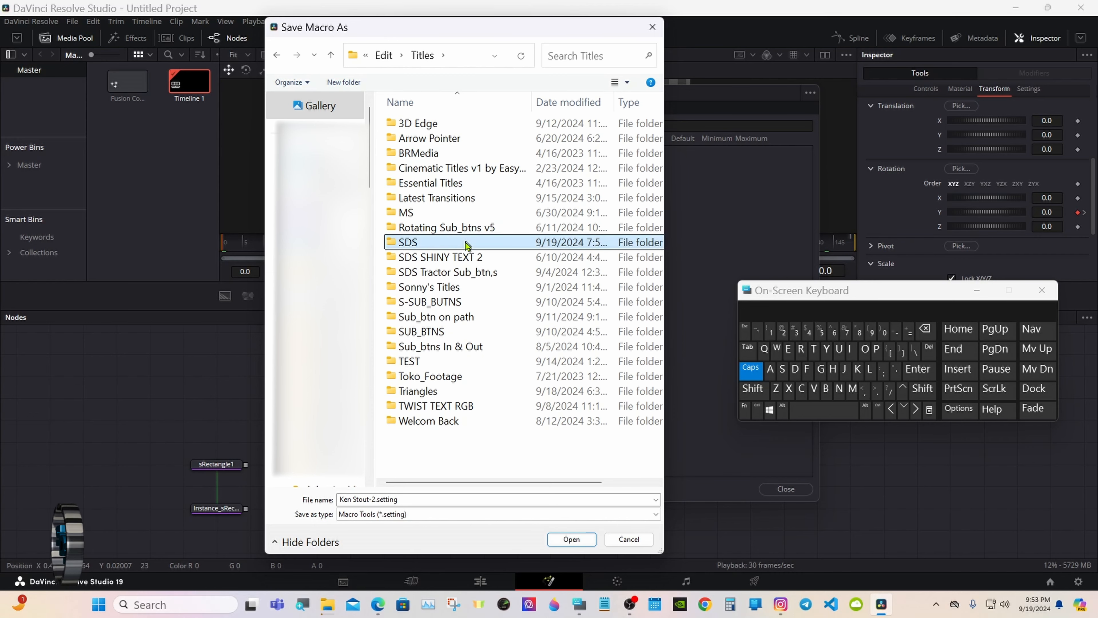
double_click(487, 245)
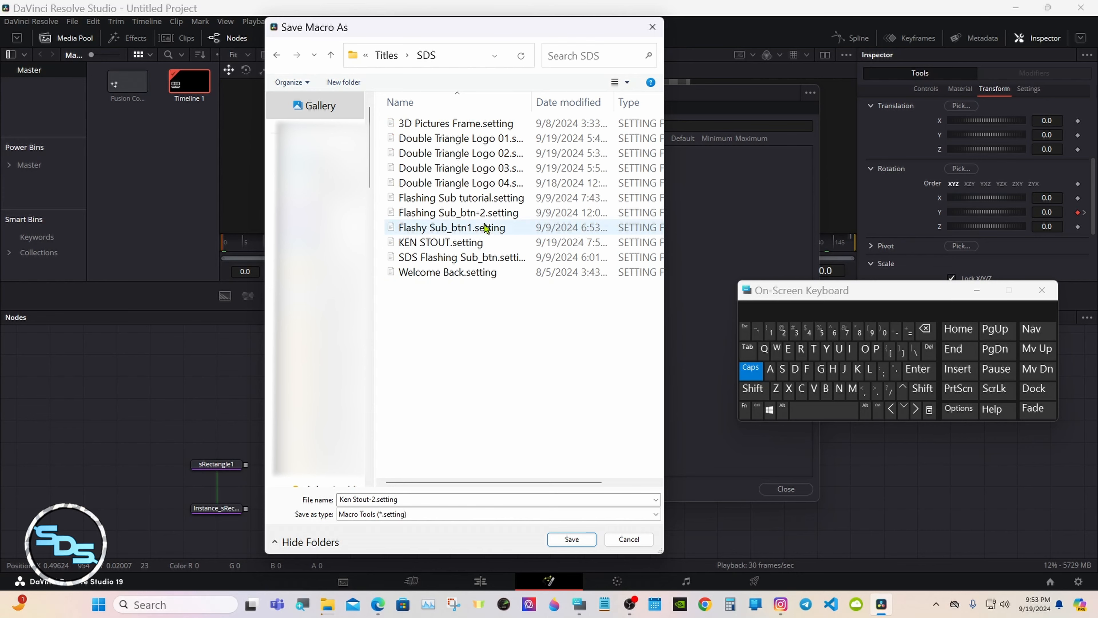
click(558, 540)
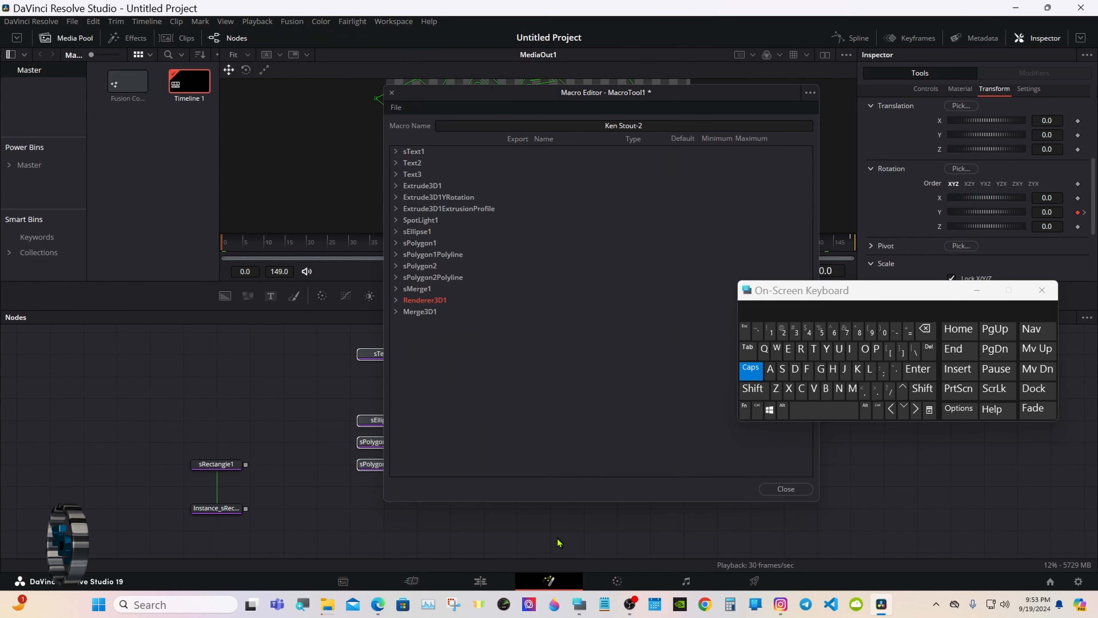
Close the Macro Editor, switch to the Edit page and hide the on-screen keyboard.
click(766, 488)
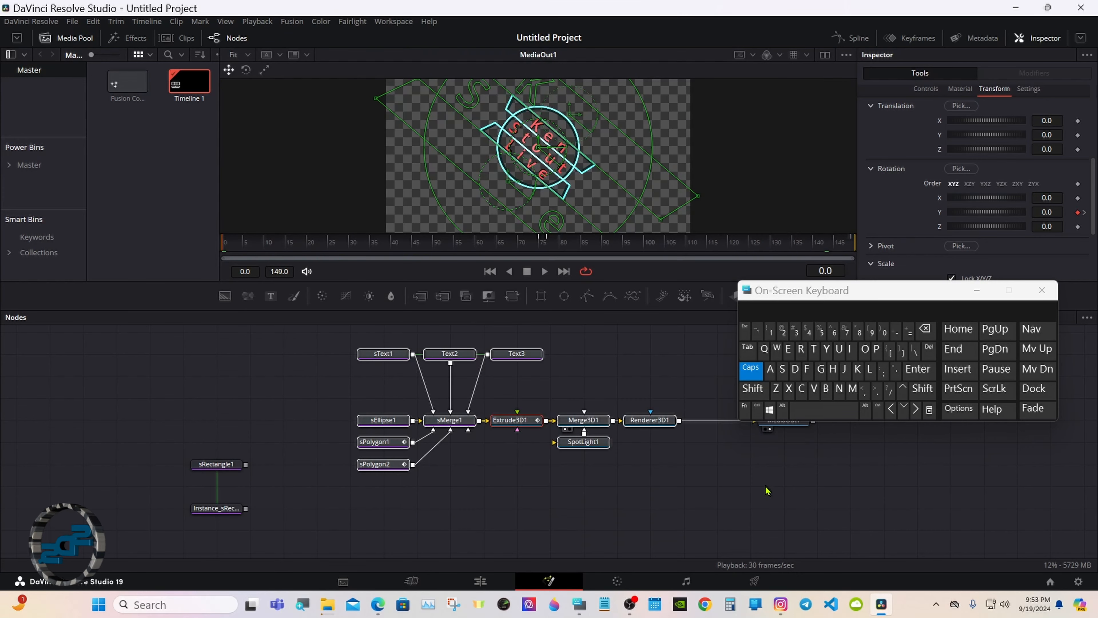
click(757, 373)
click(523, 451)
click(479, 577)
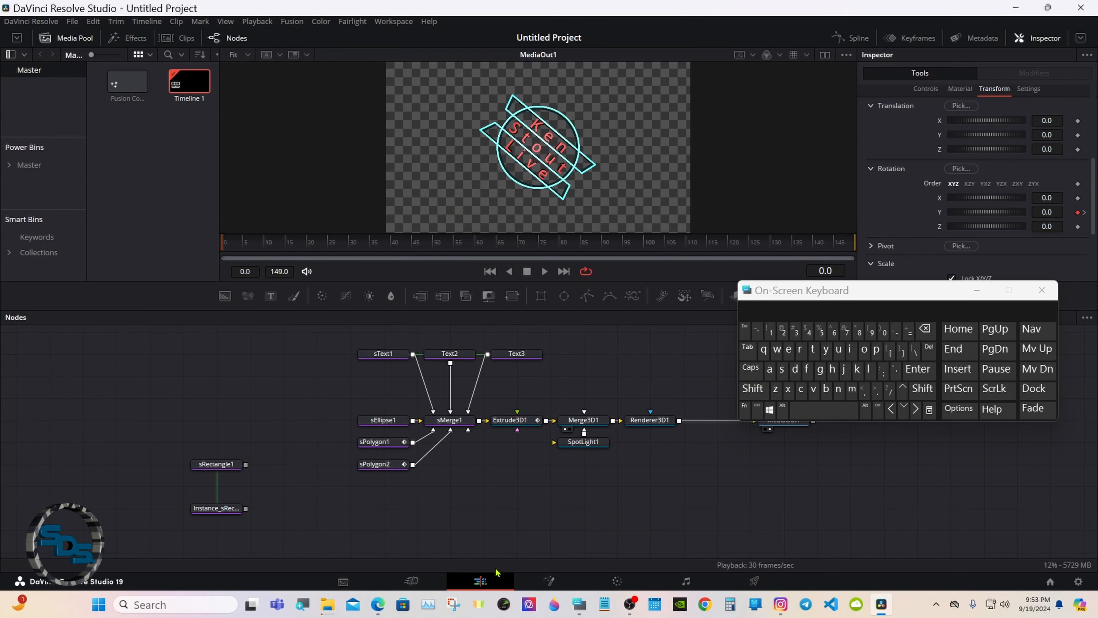
drag(947, 295, 948, 388)
click(976, 384)
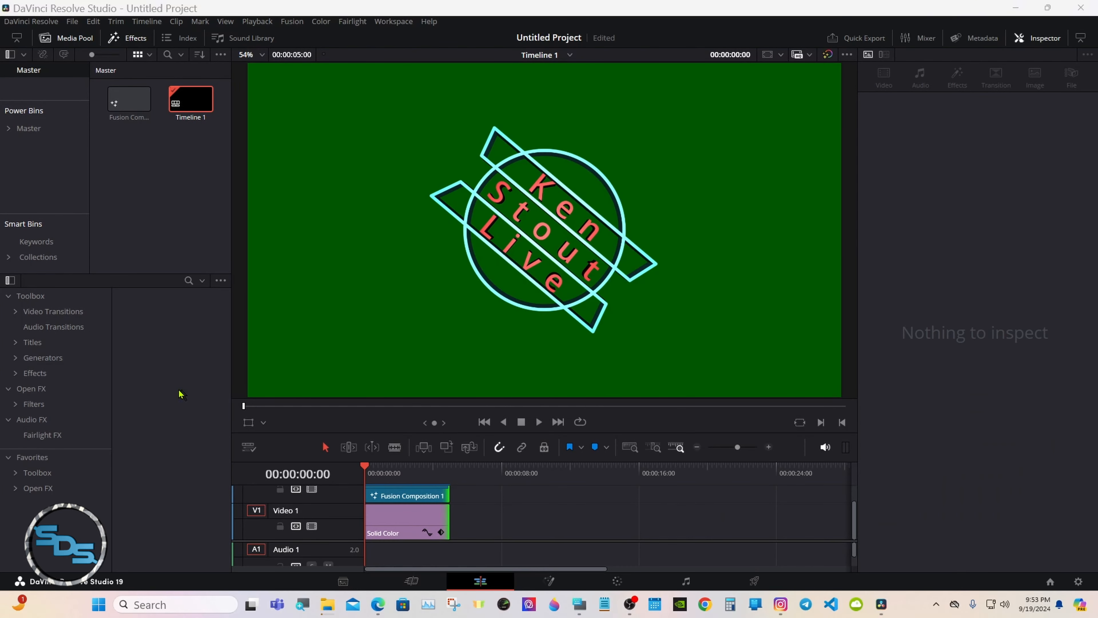
click(16, 342)
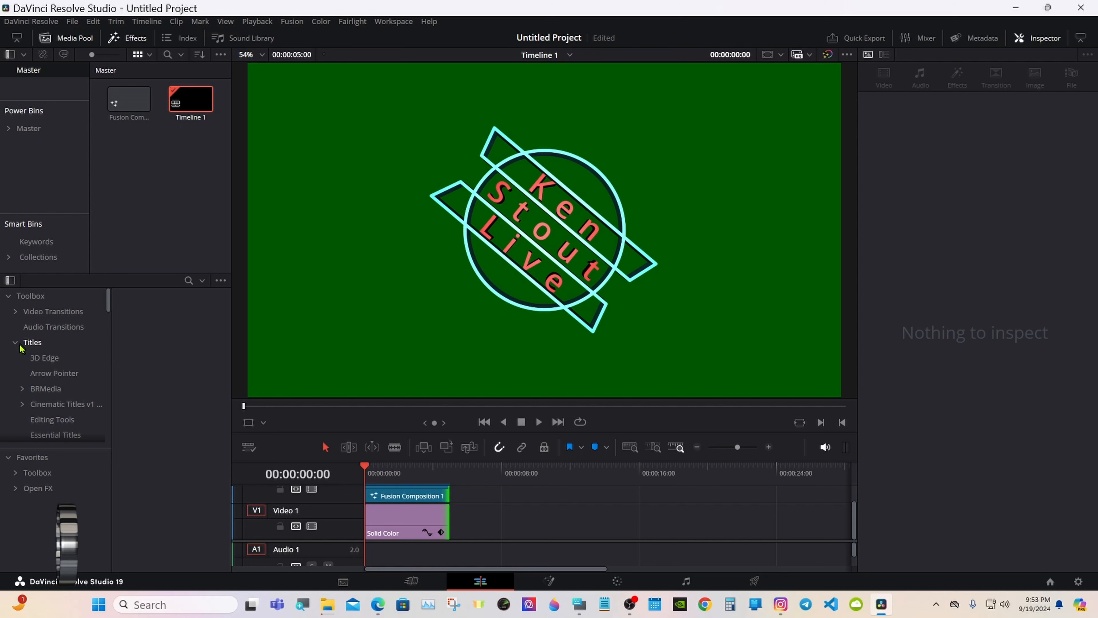
scroll(97, 296, down, 2)
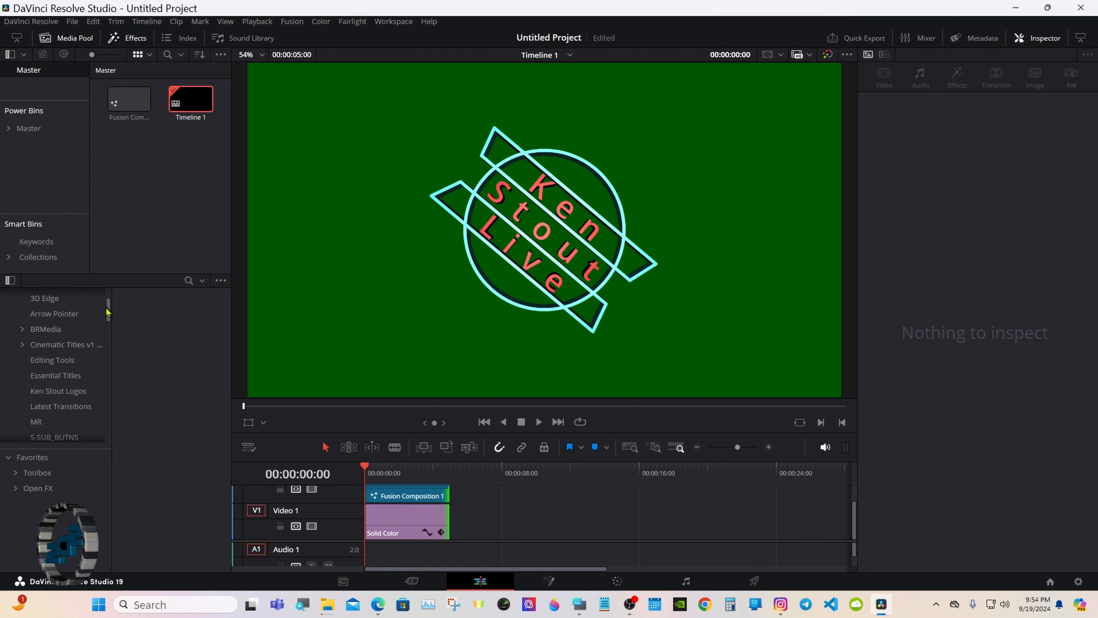
scroll(105, 311, down, 2)
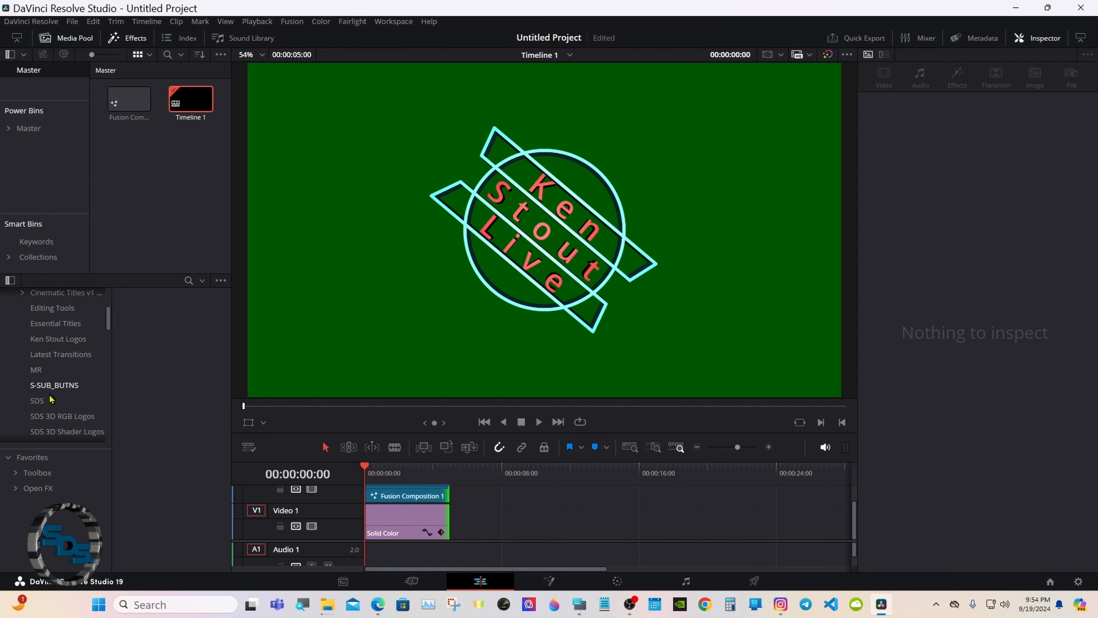
click(60, 402)
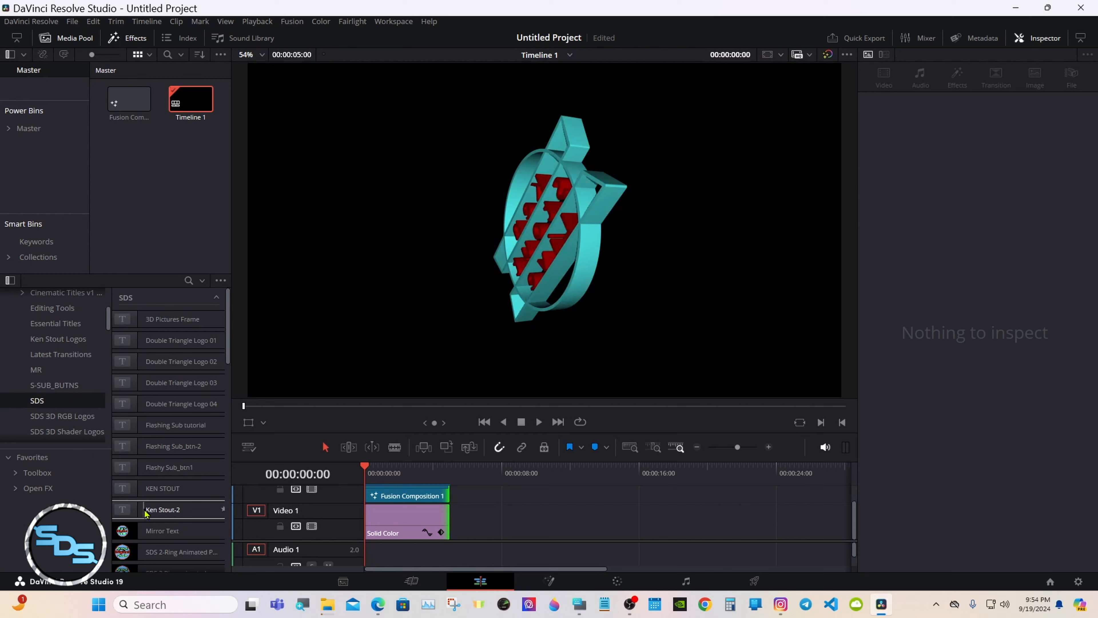
drag(162, 509, 701, 527)
click(698, 524)
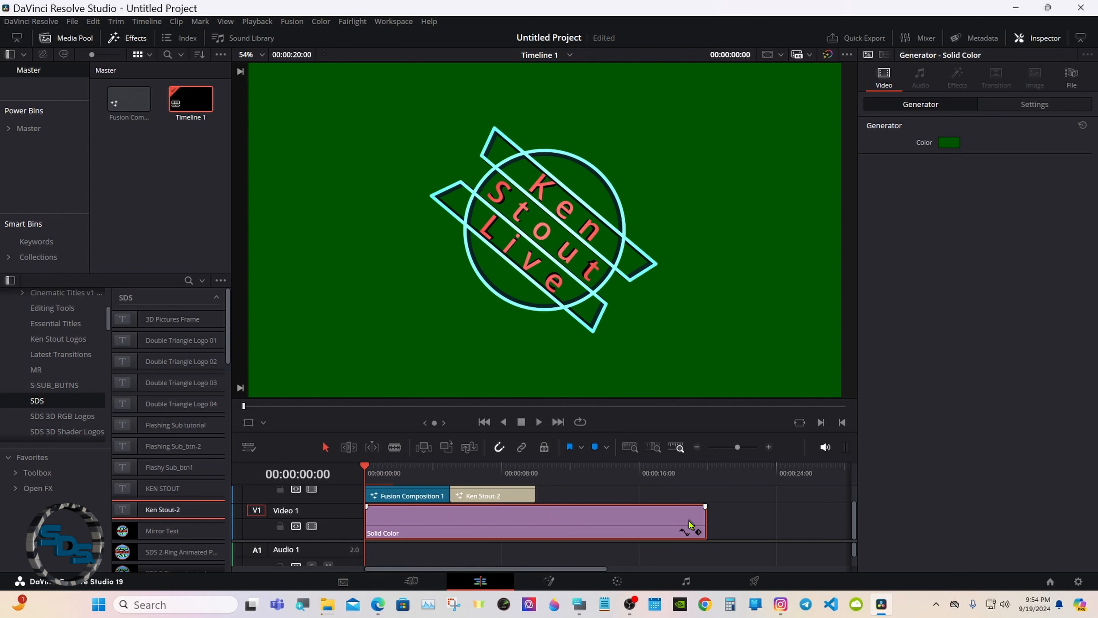
drag(388, 472, 451, 472)
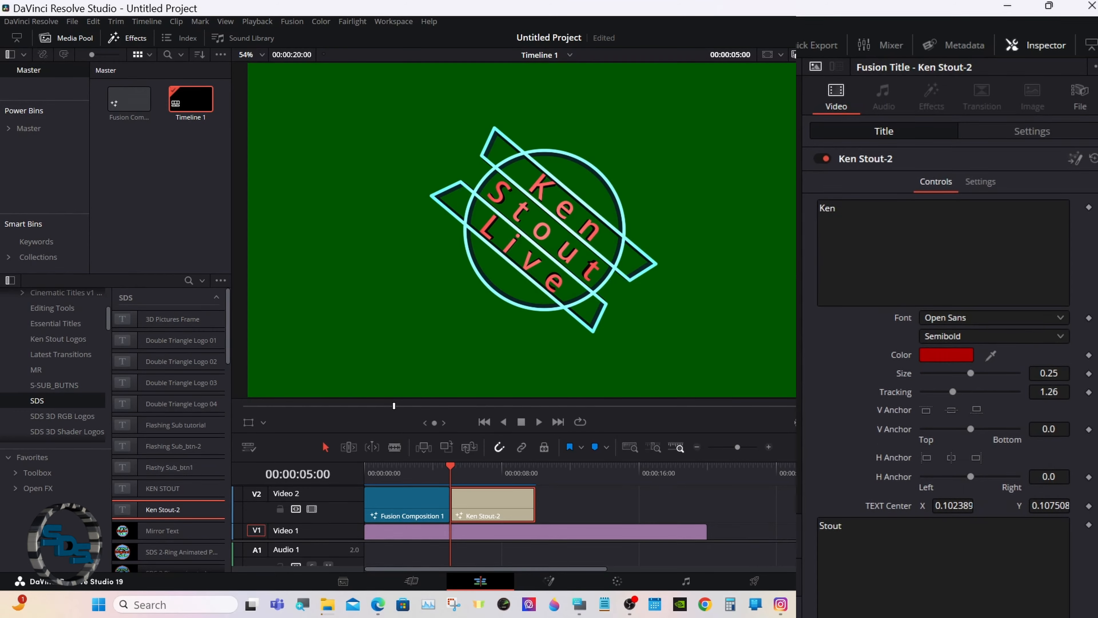
scroll(1055, 245, down, 8)
scroll(933, 423, down, 10)
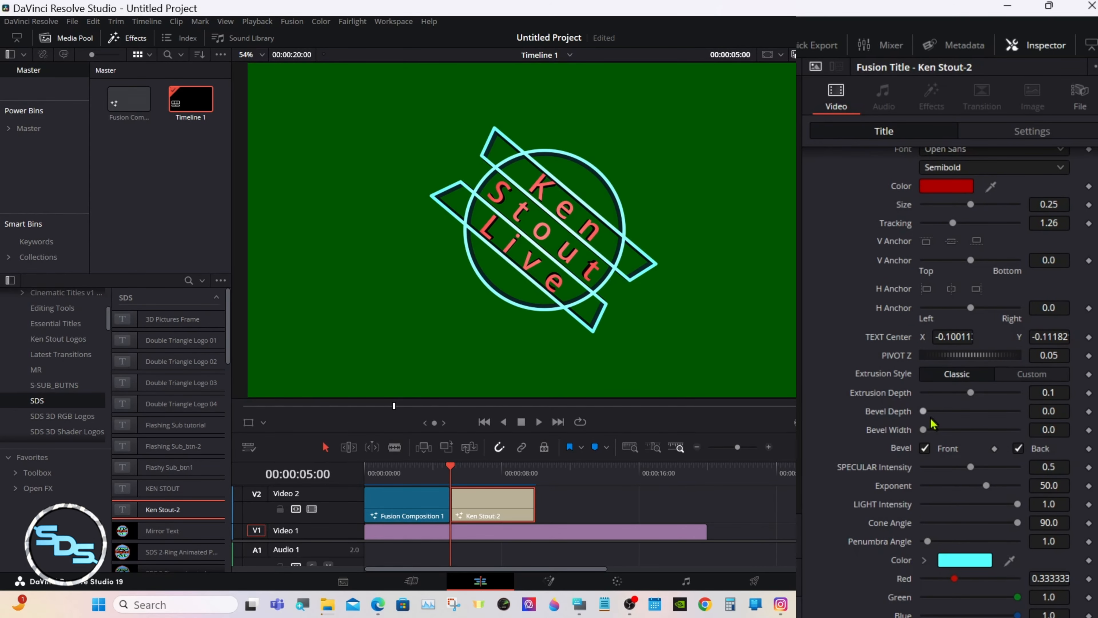
drag(924, 411, 932, 435)
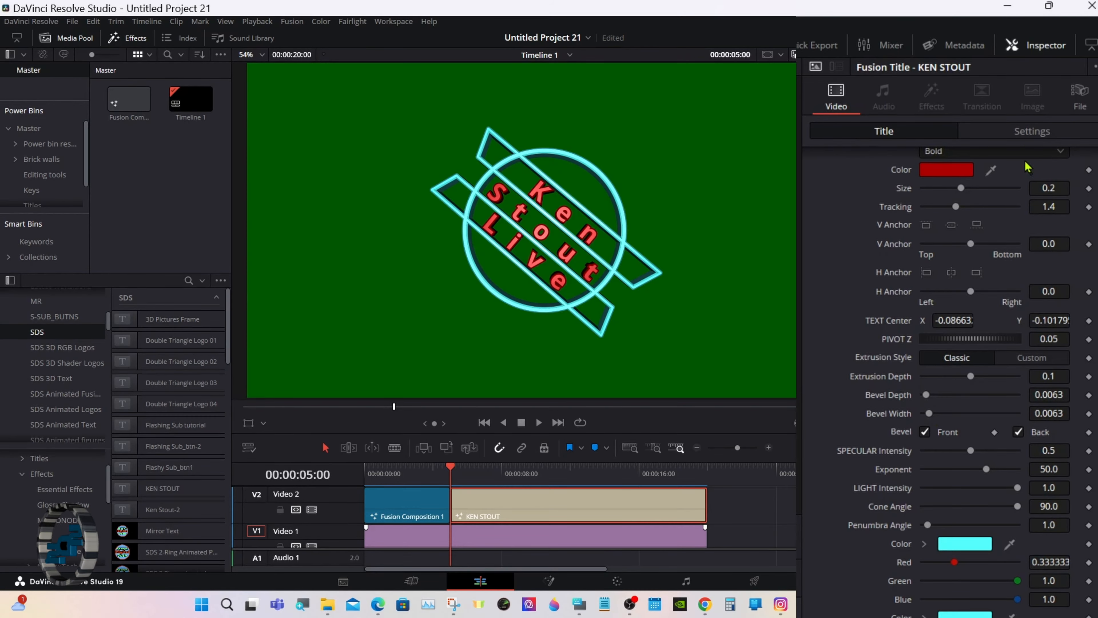
Test the badge's Zoom and Position, reset both to defaults, then play from the start.
click(1029, 136)
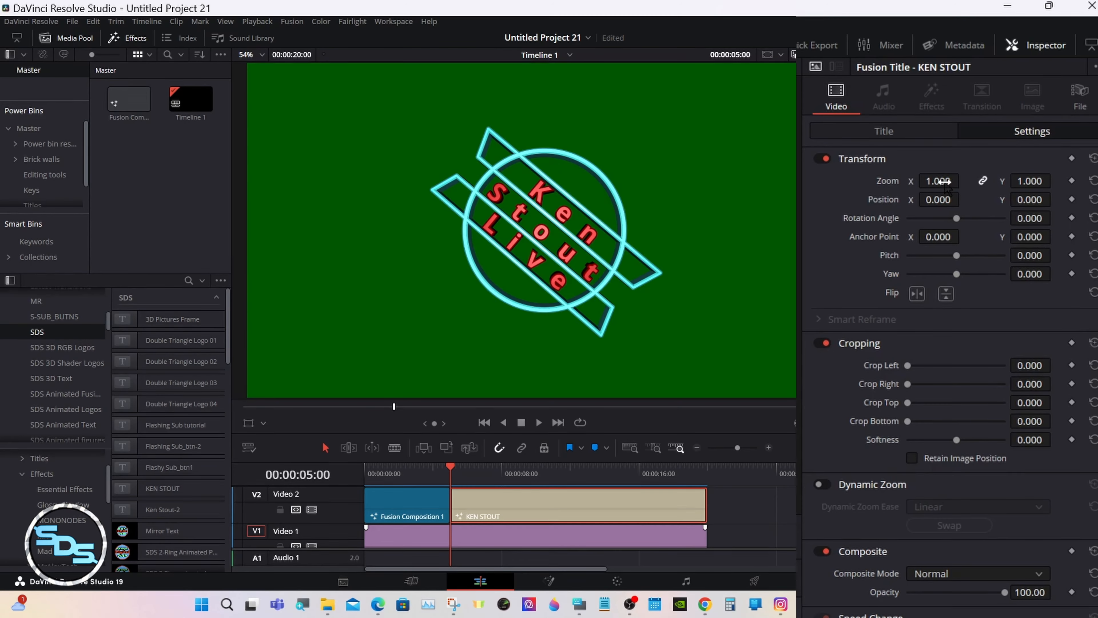
drag(943, 182, 843, 208)
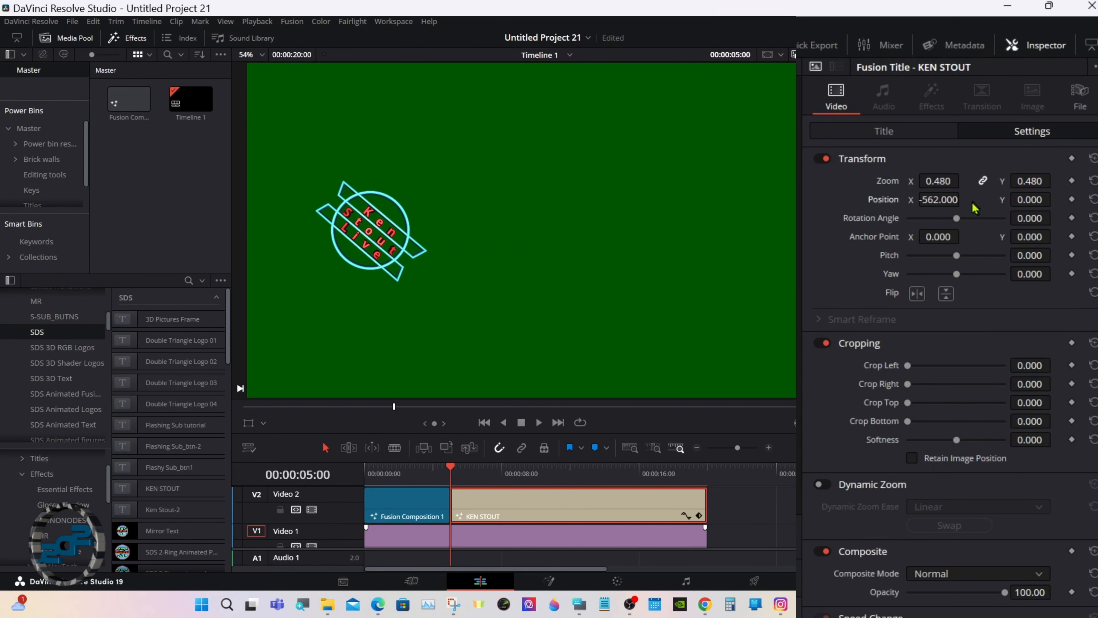
drag(1021, 199, 925, 206)
double_click(887, 184)
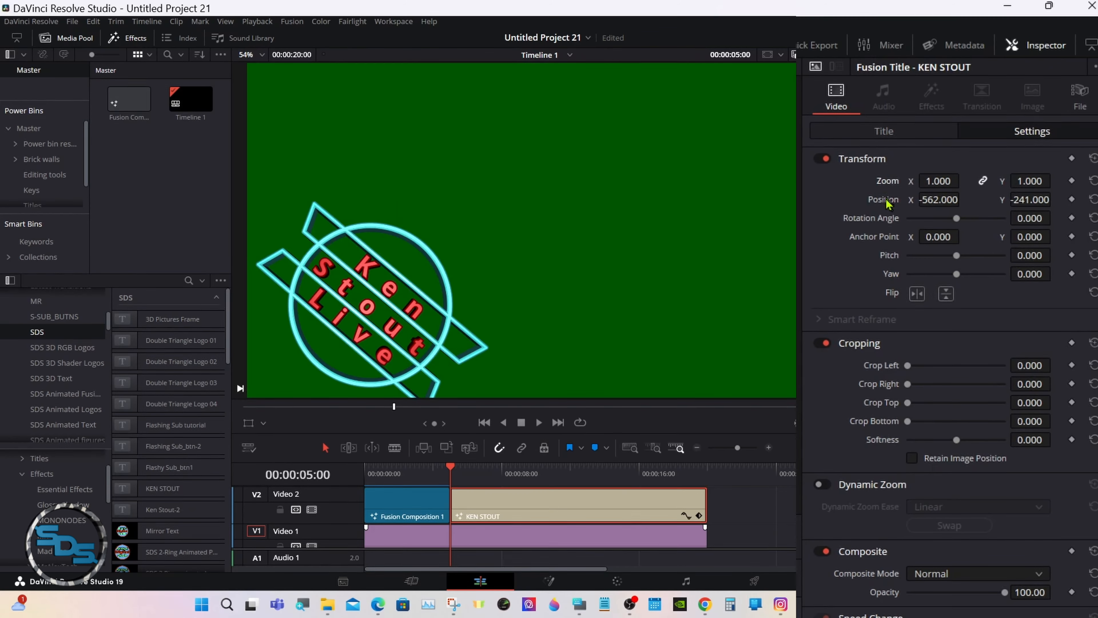
double_click(886, 201)
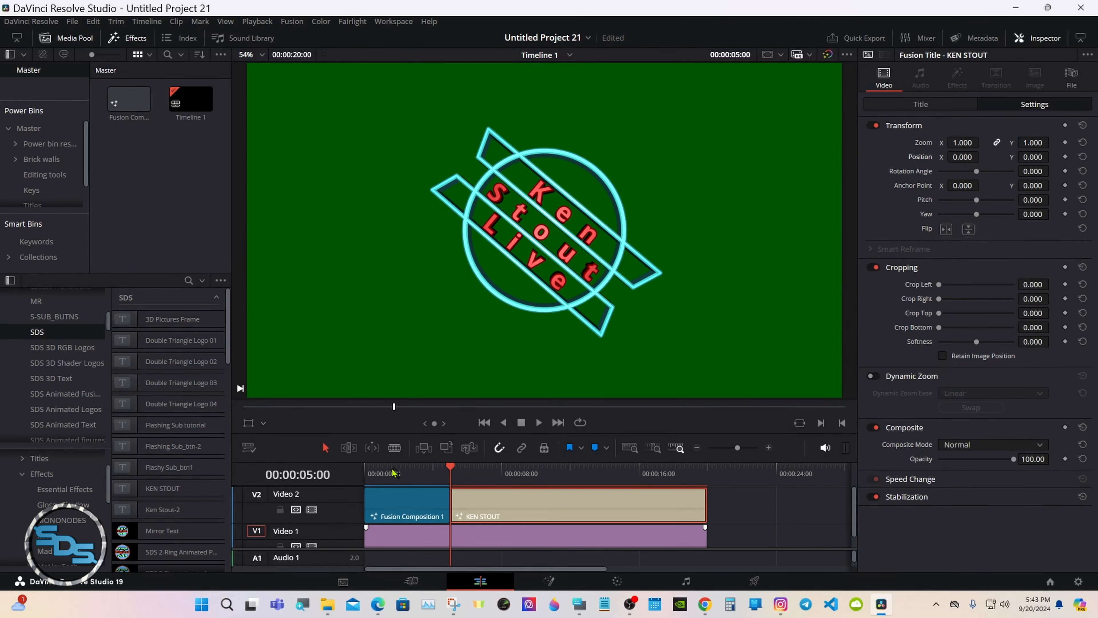
drag(392, 468, 338, 466)
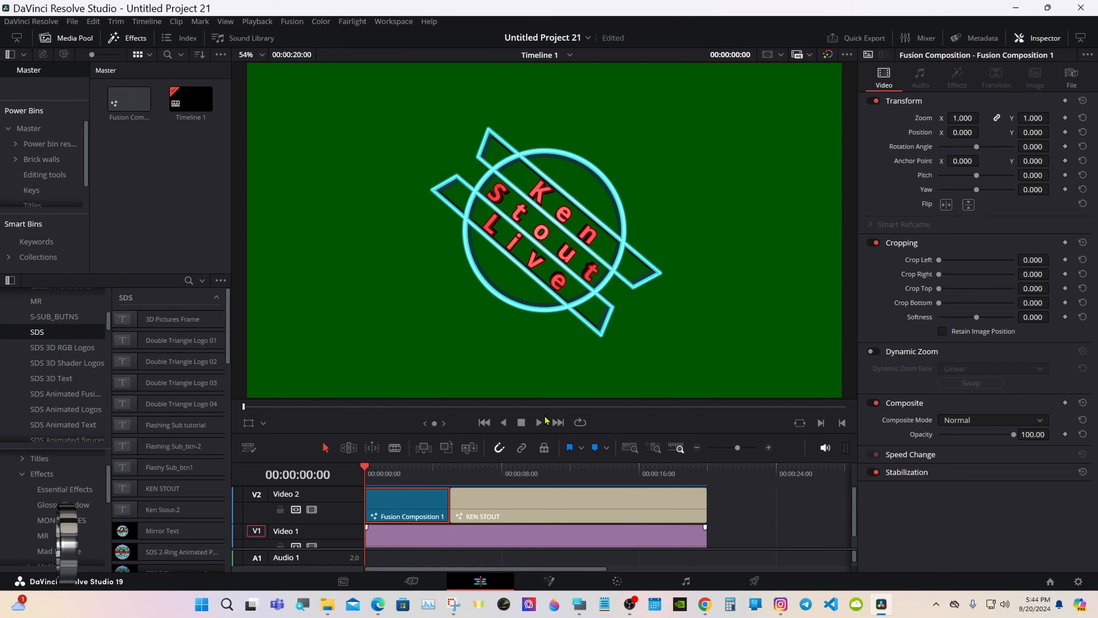
click(540, 423)
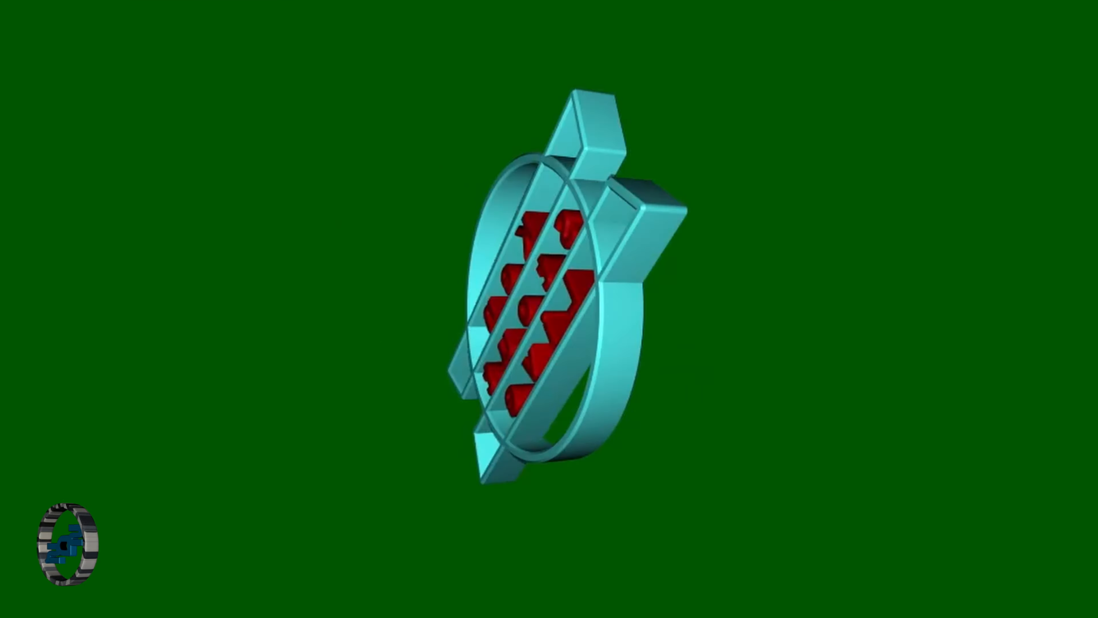